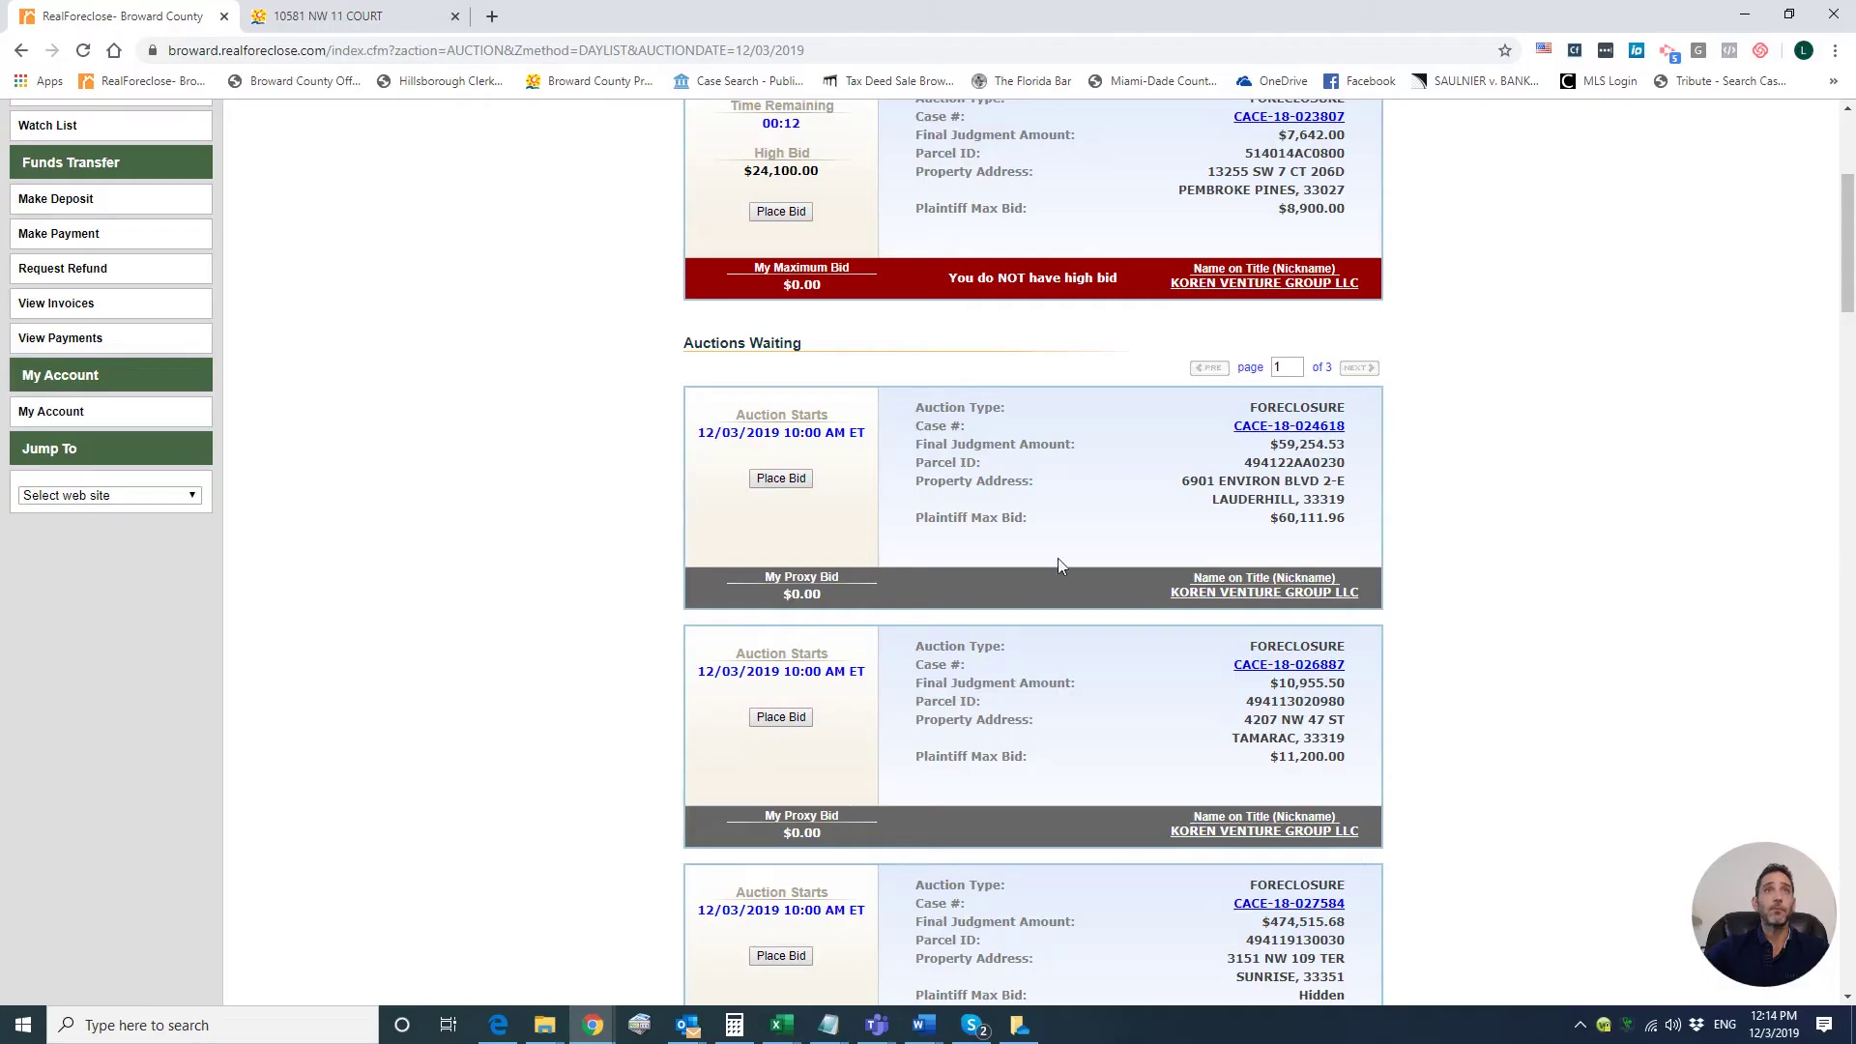
Run Foreclosure > 2. Update Auctions on the Broward Foreclosure Auctions6 workbook and move the Chrome auction window aside
scroll(1098, 556, up, 2)
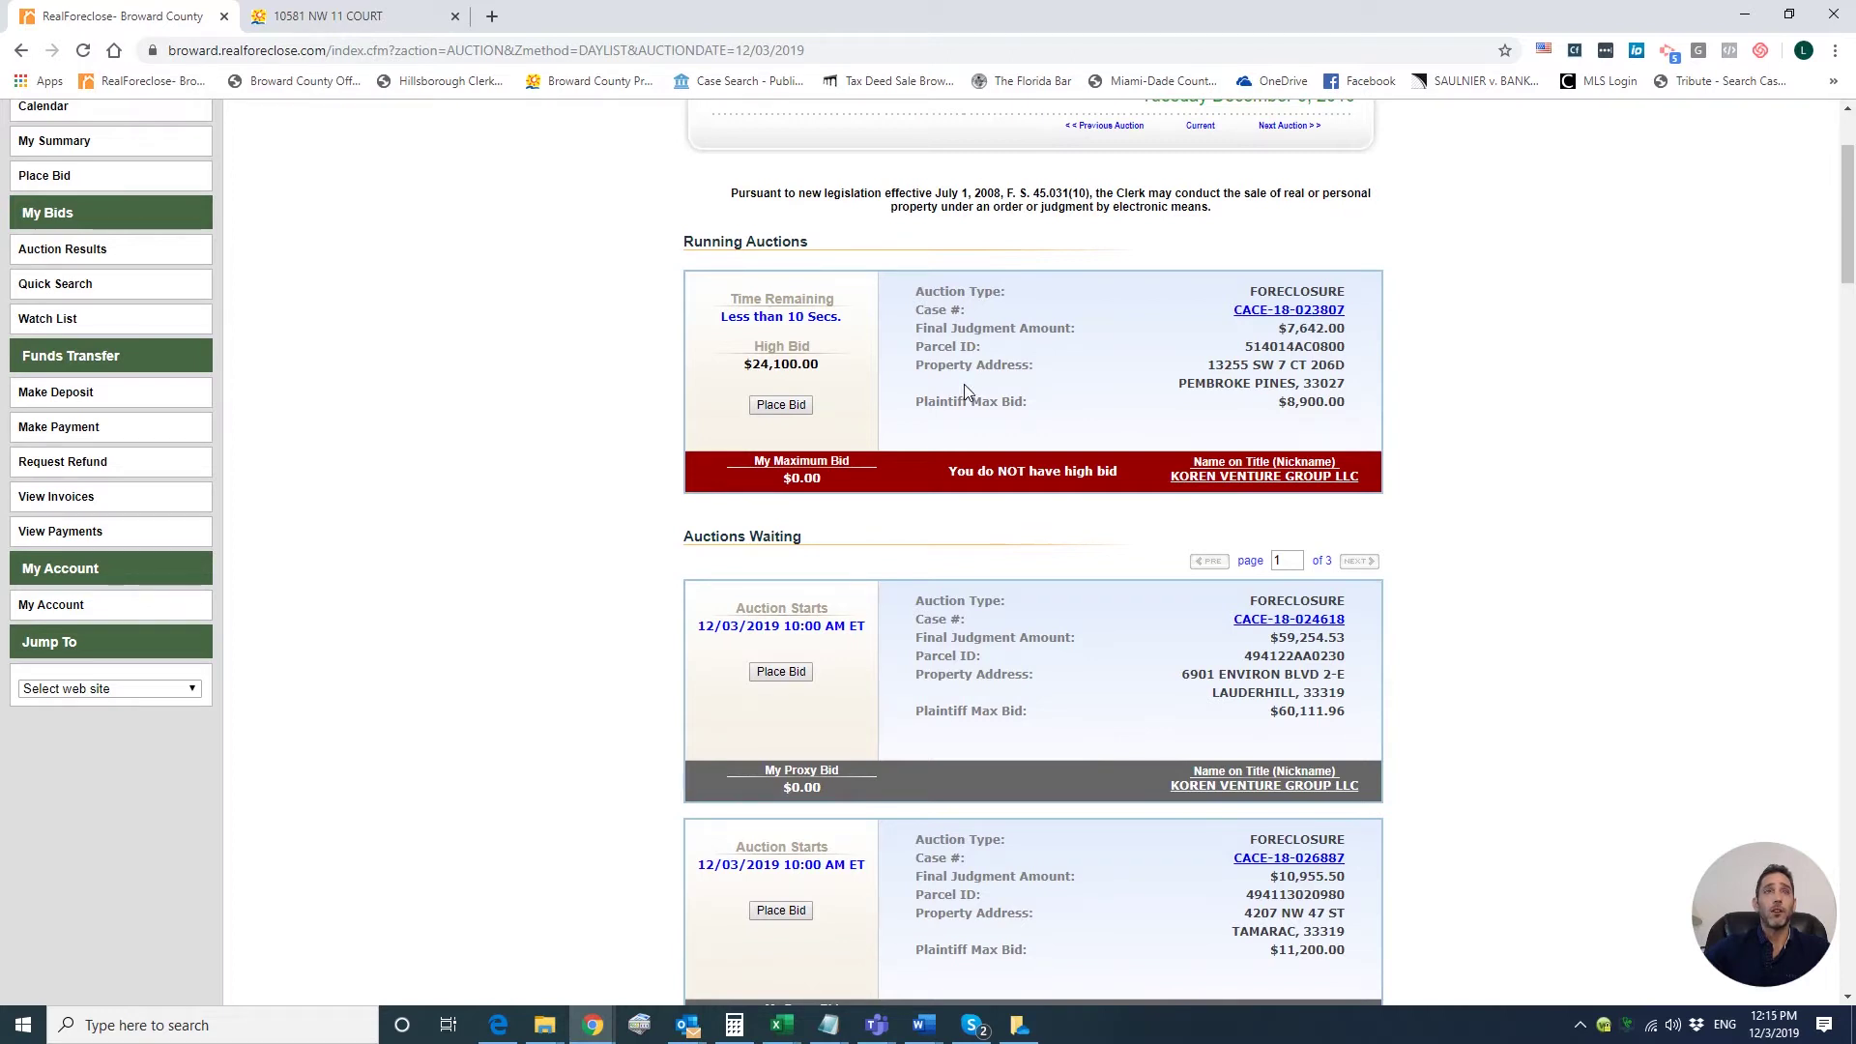
scroll(965, 385, down, 1)
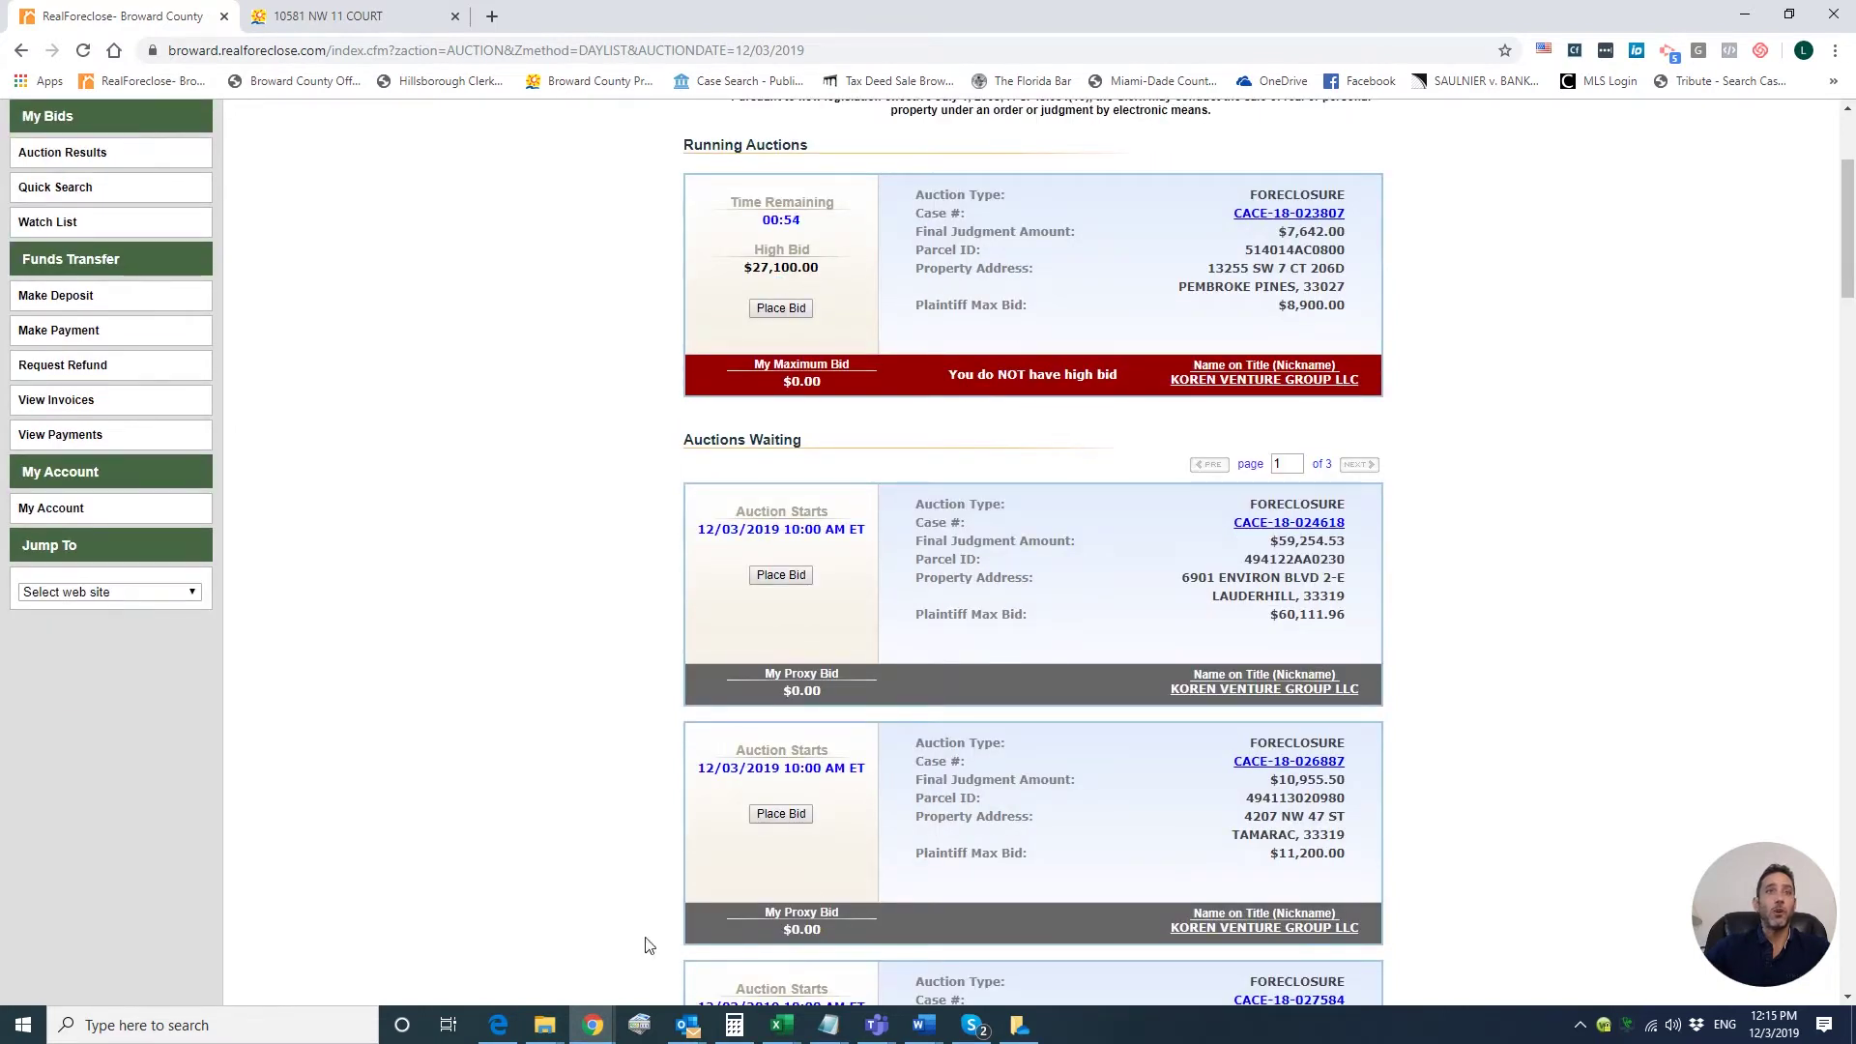
mouse_move(783, 1026)
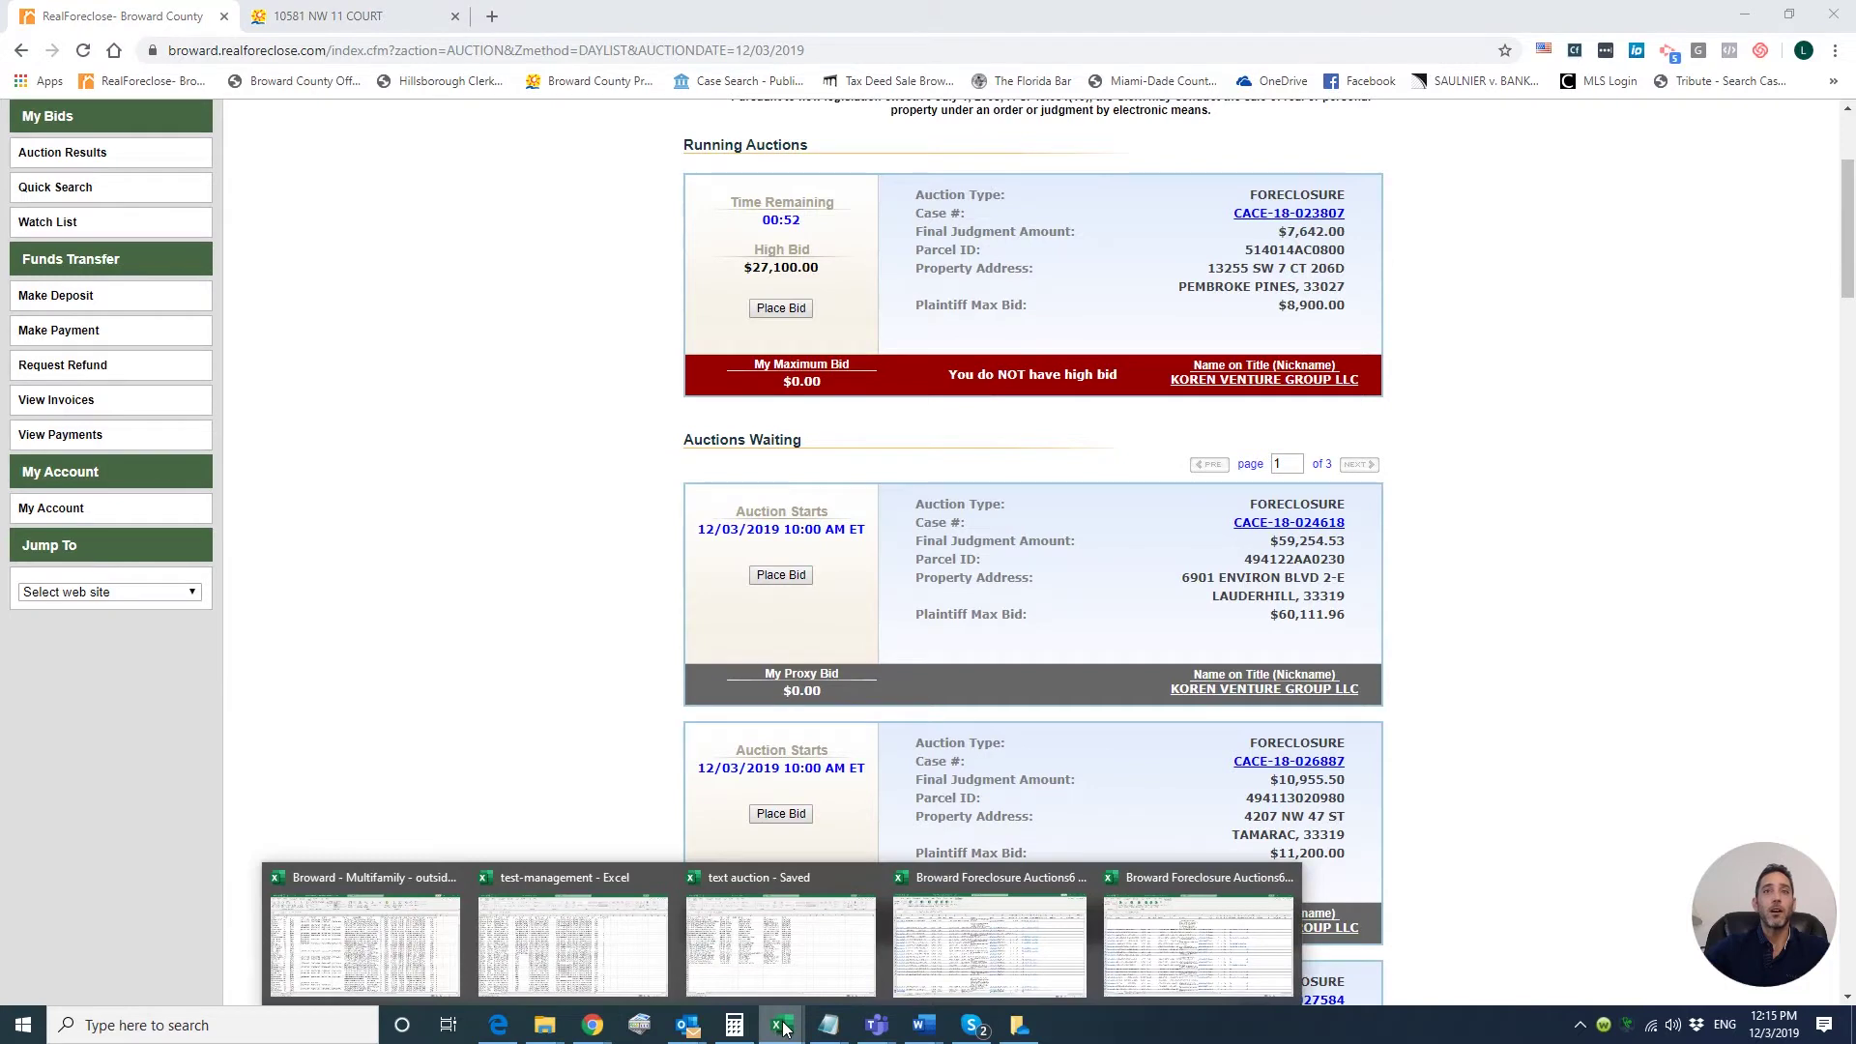
click(1129, 930)
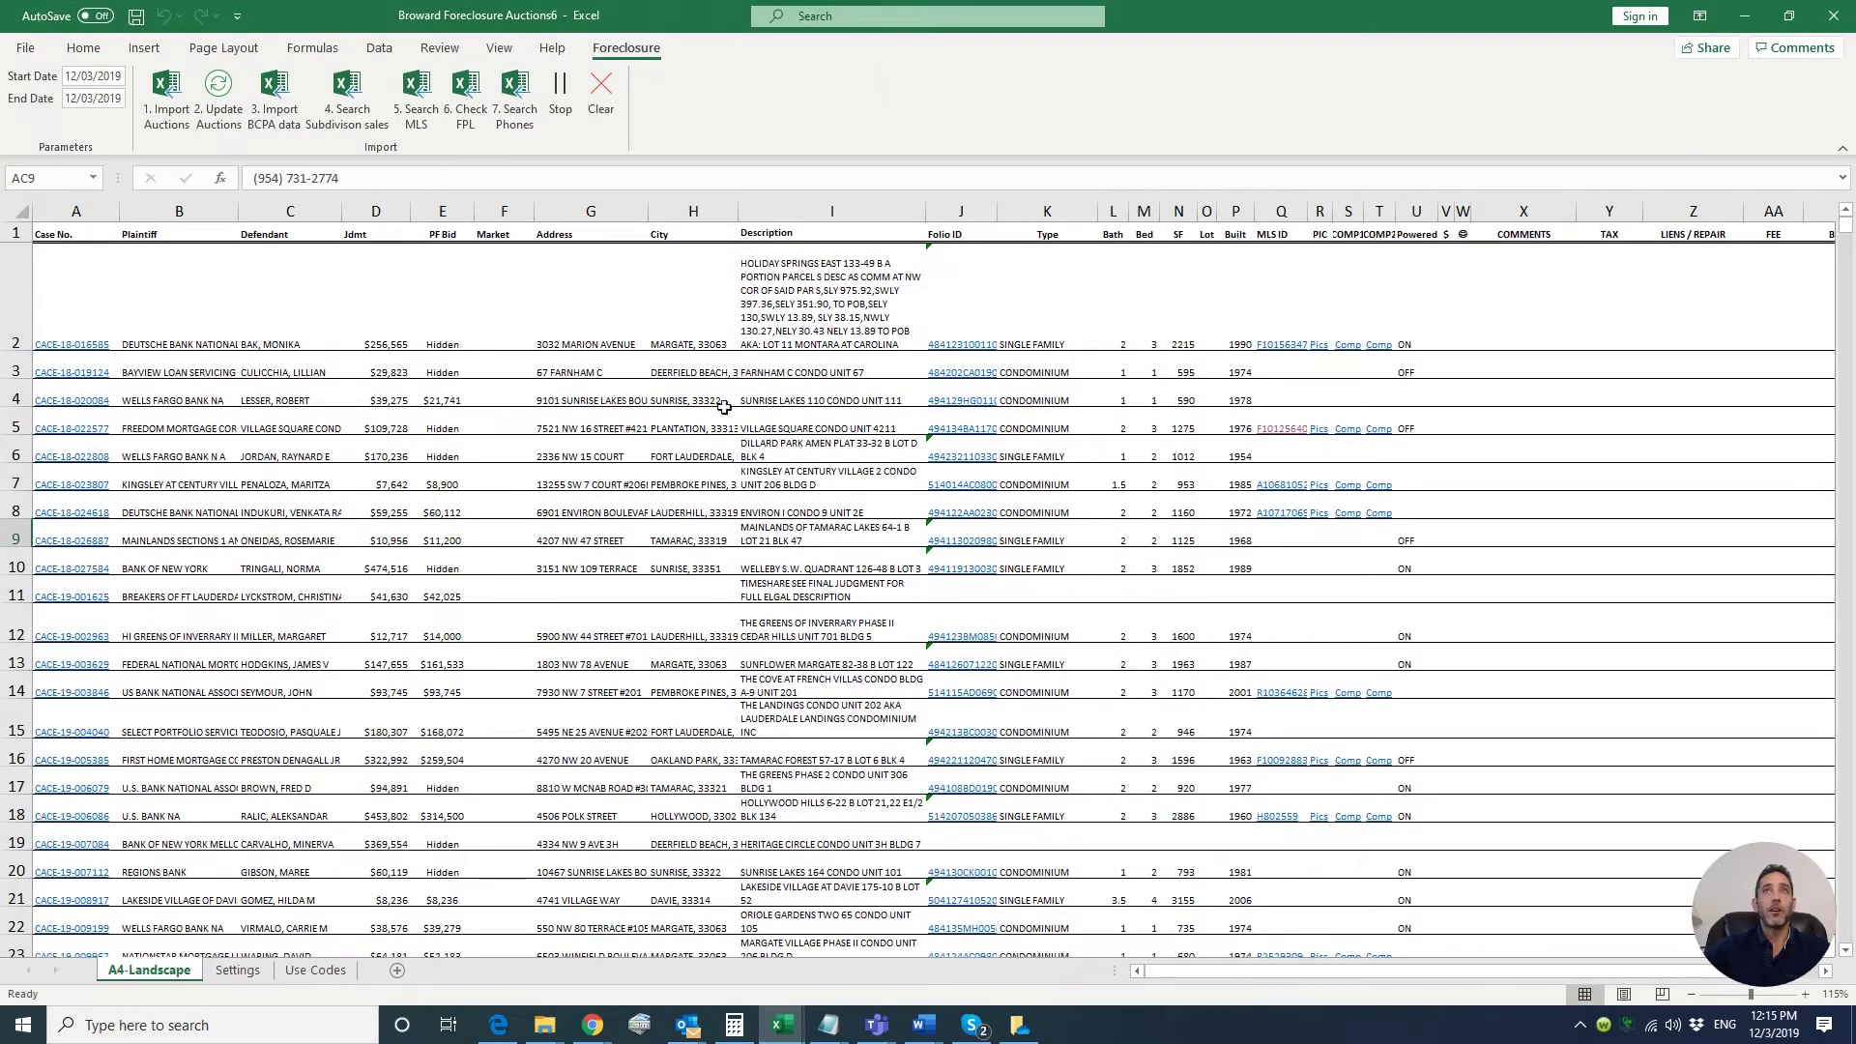
click(218, 116)
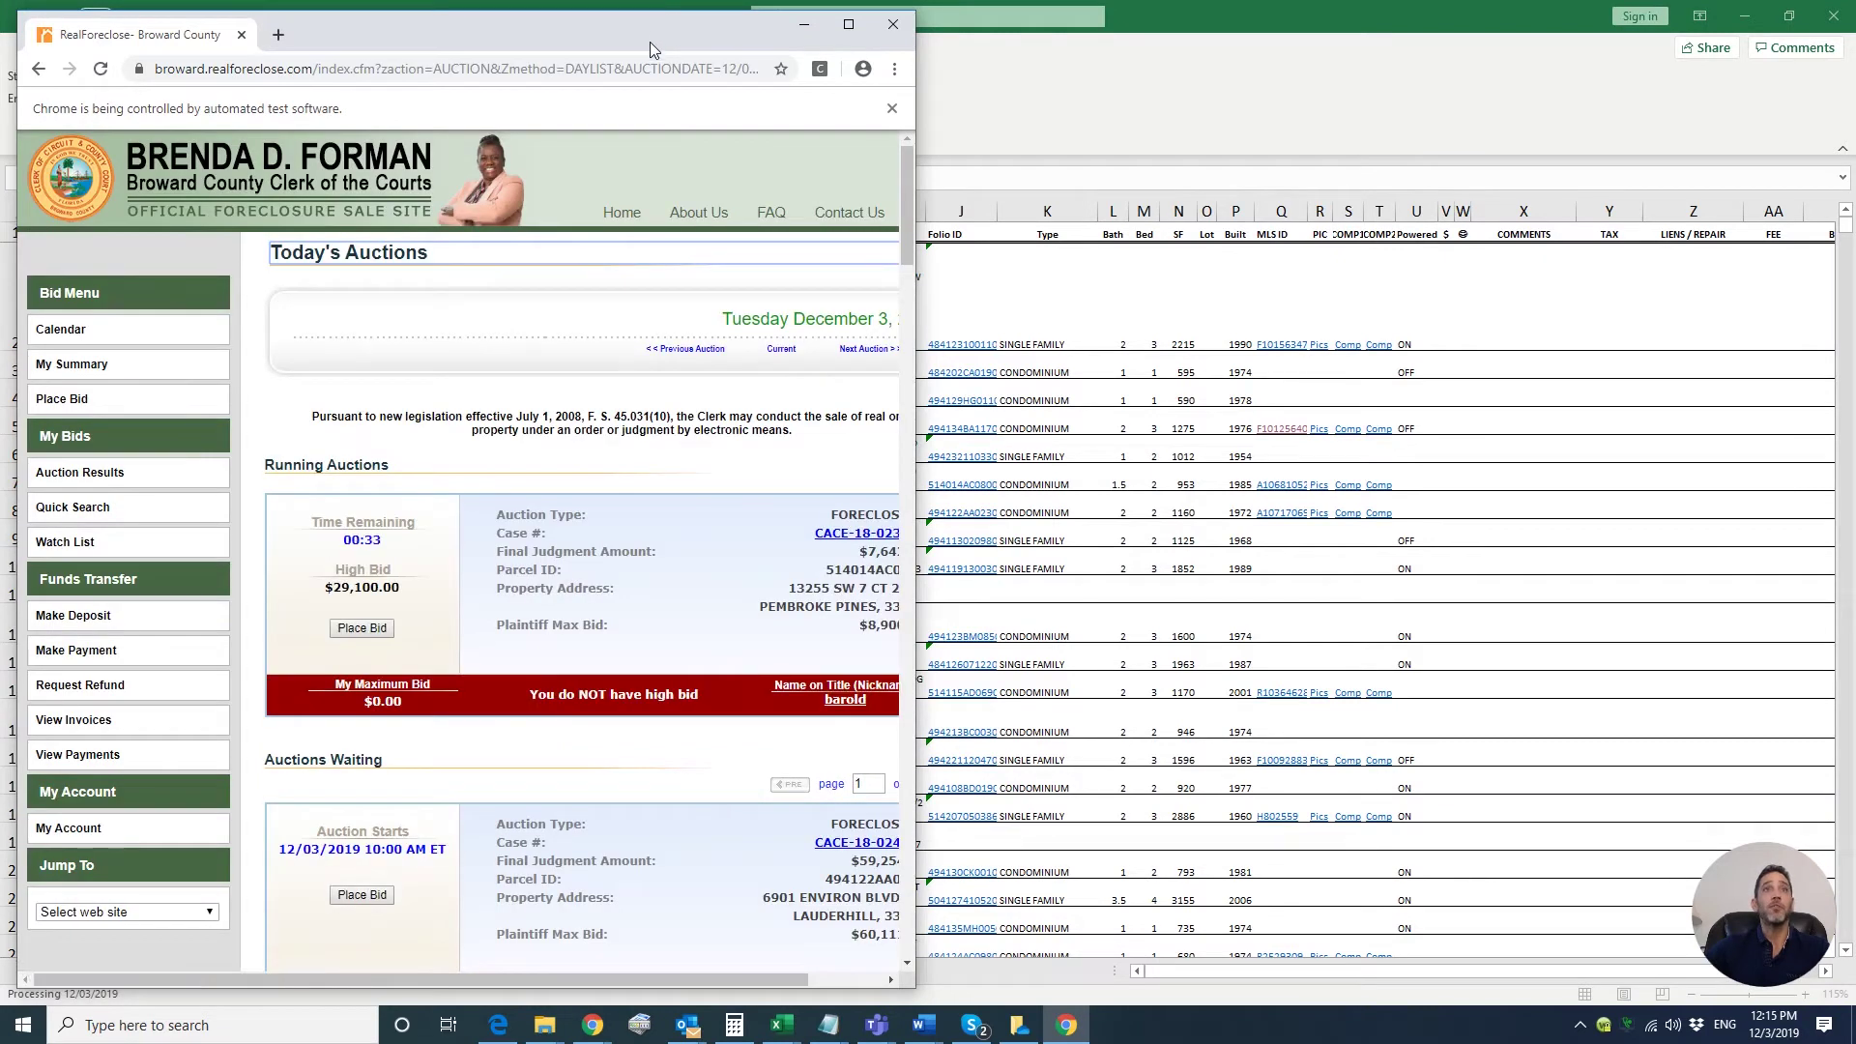
drag(650, 42, 1583, 33)
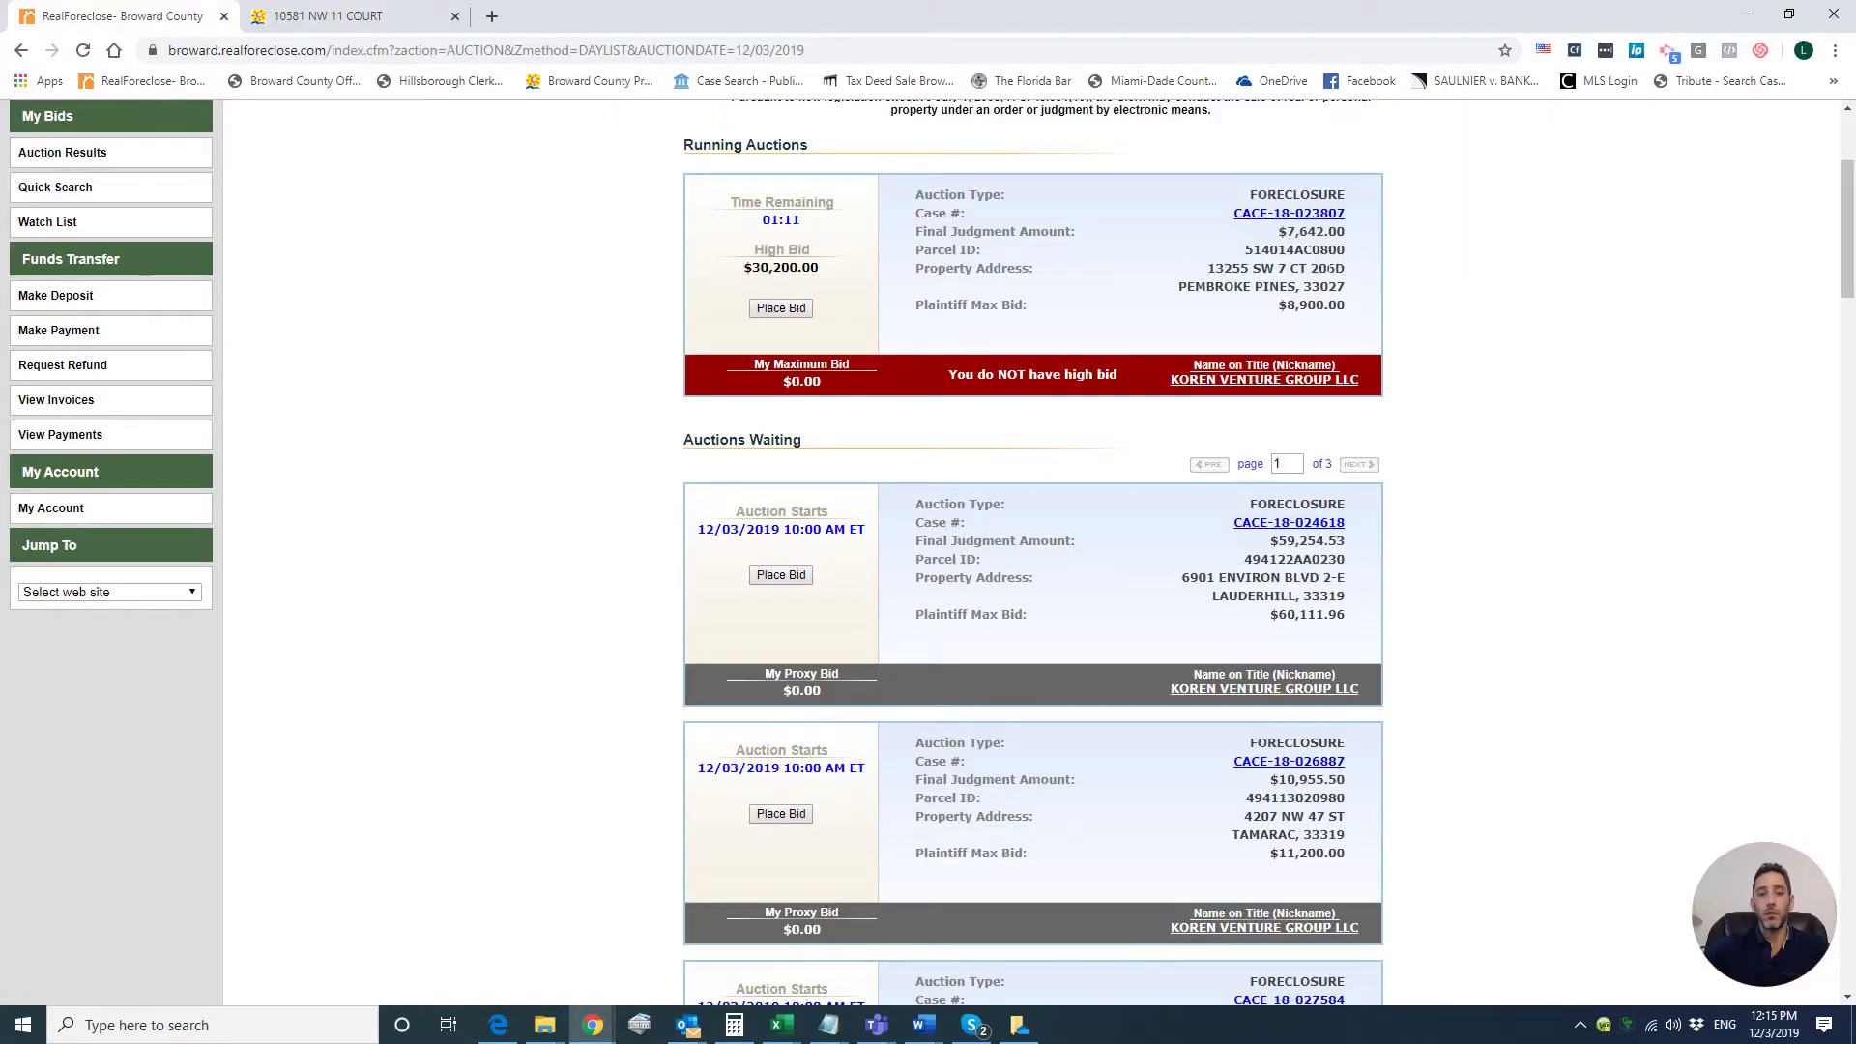
key(alt+Tab)
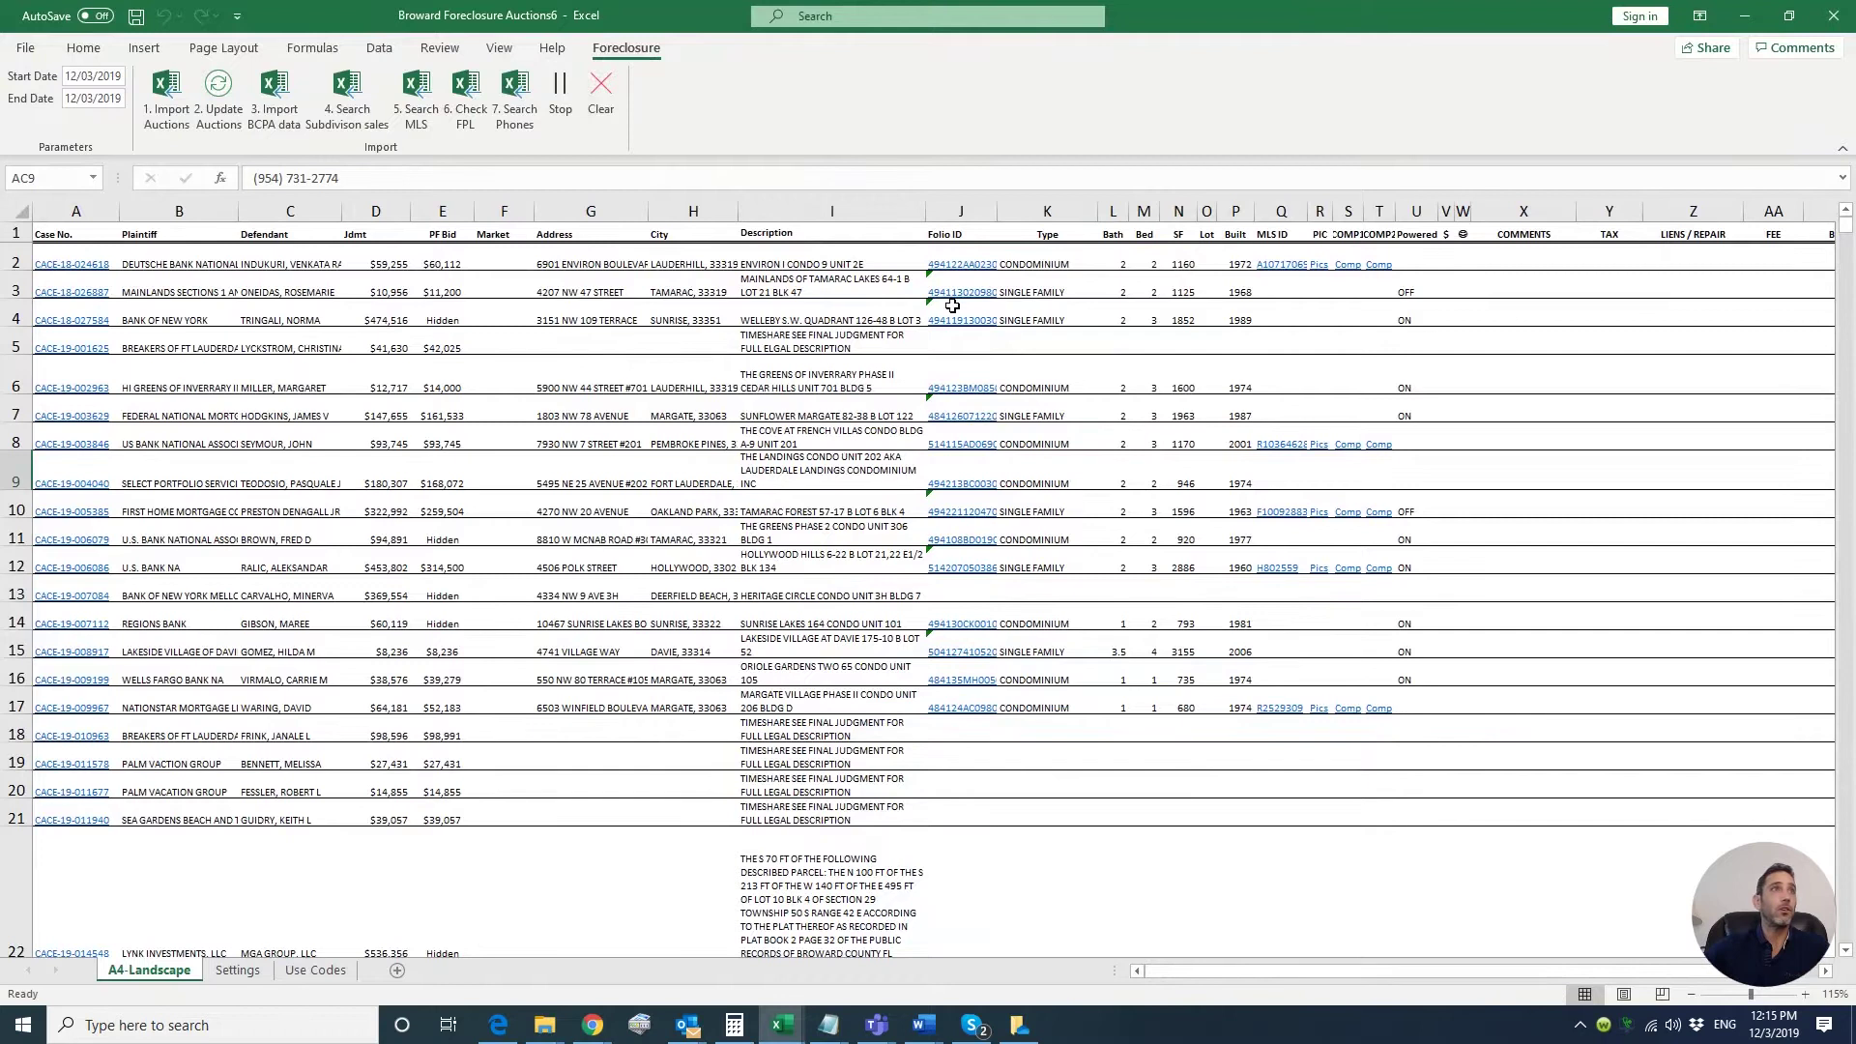
scroll(891, 542, down, 1)
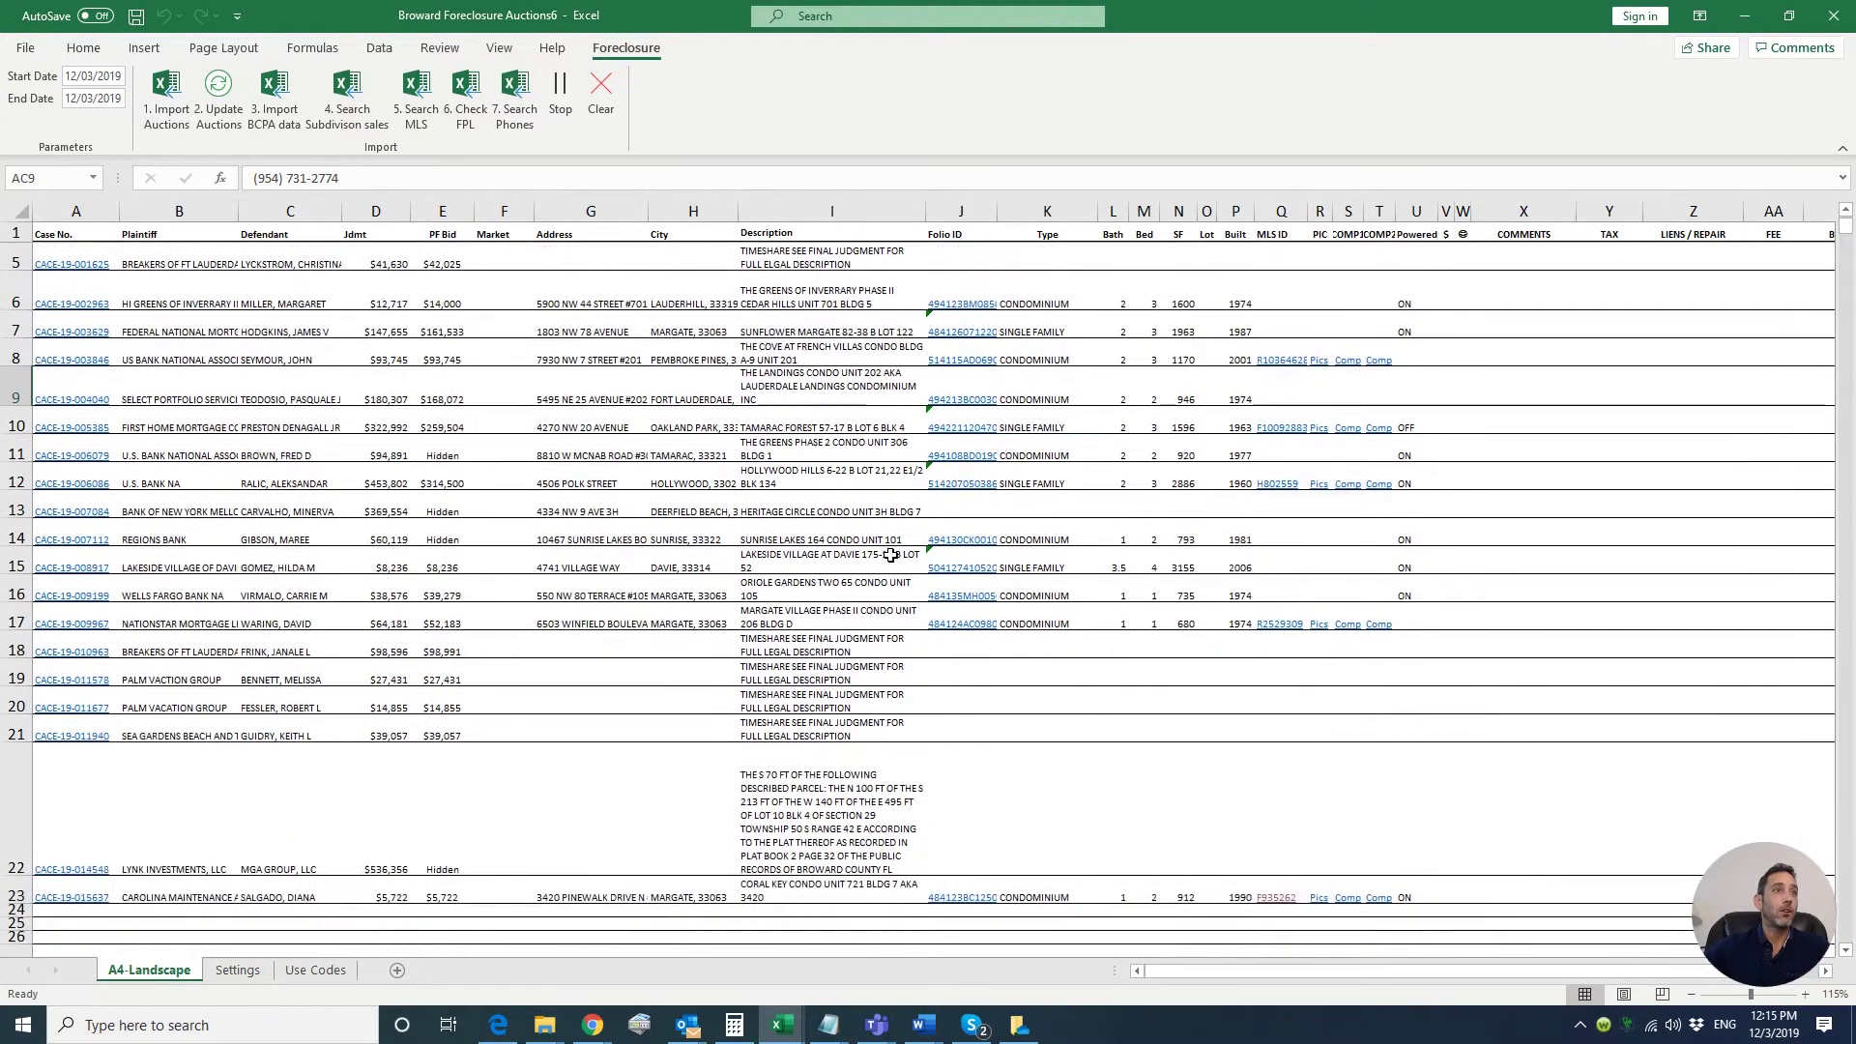
scroll(890, 555, up, 1)
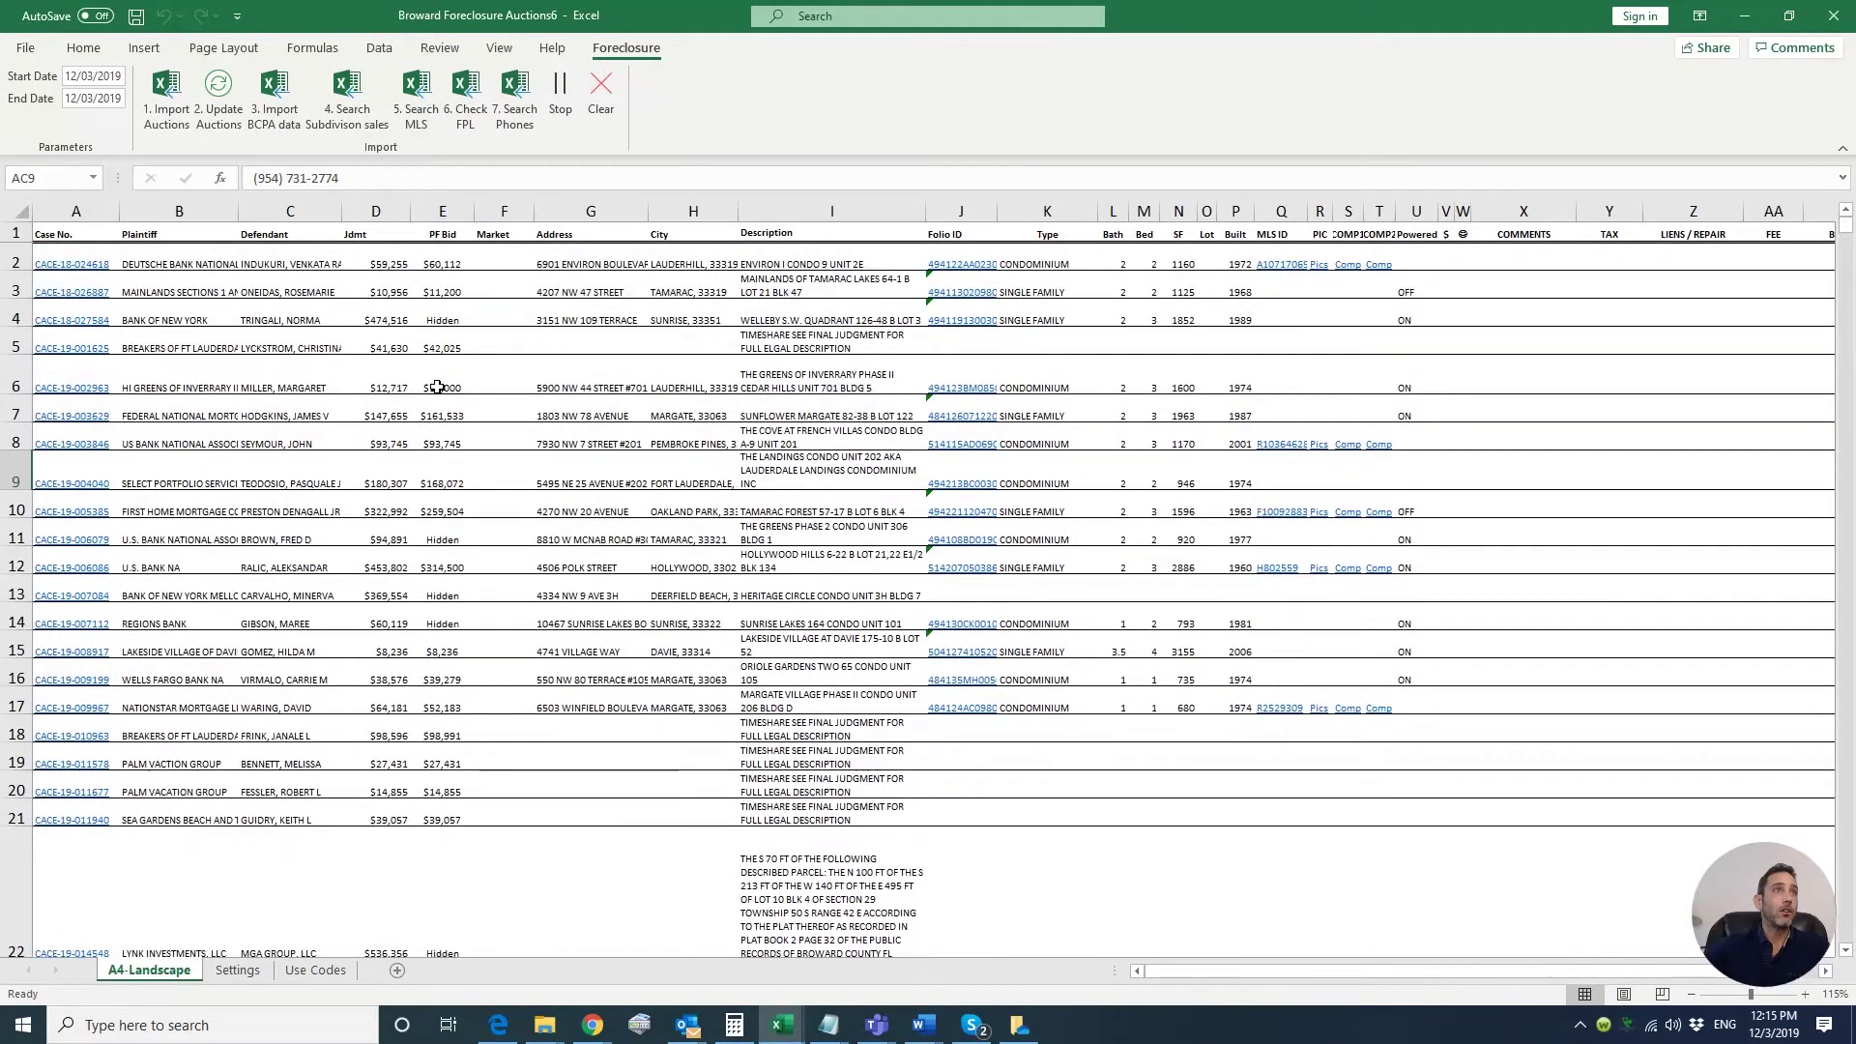
key(alt+Tab)
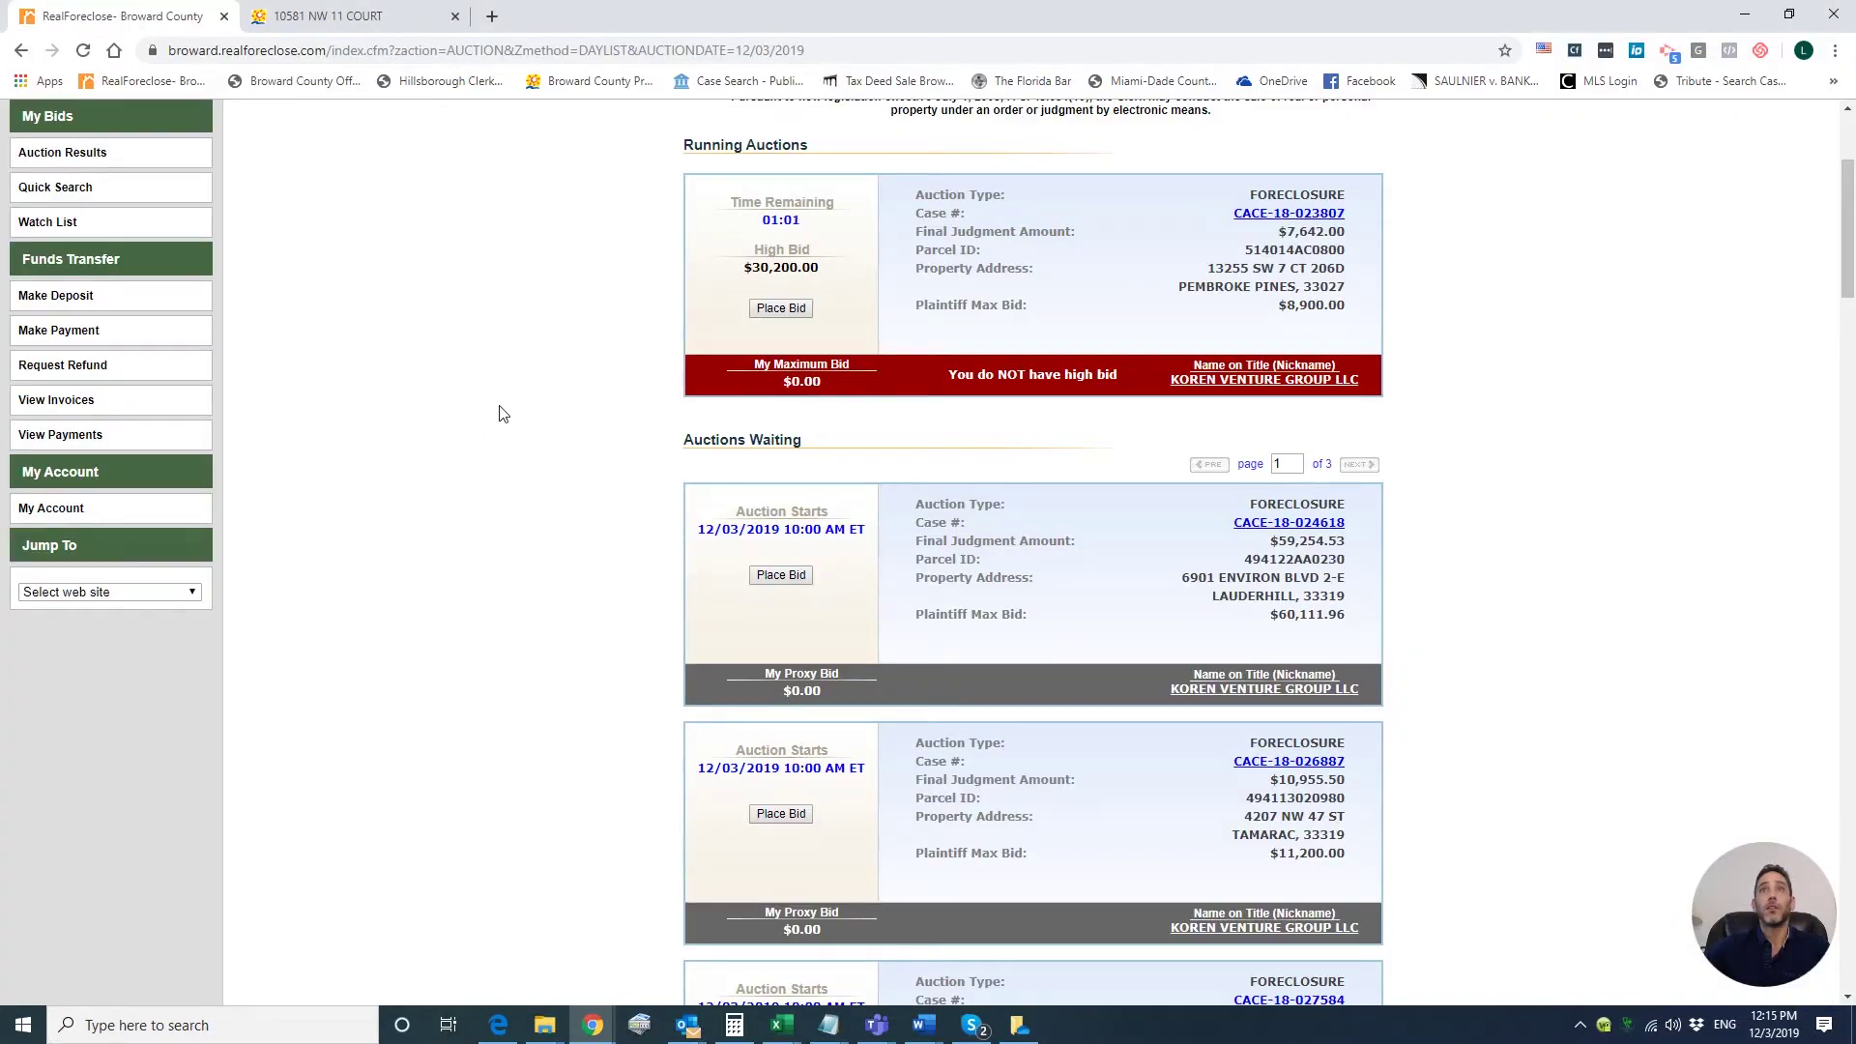
key(alt+Tab)
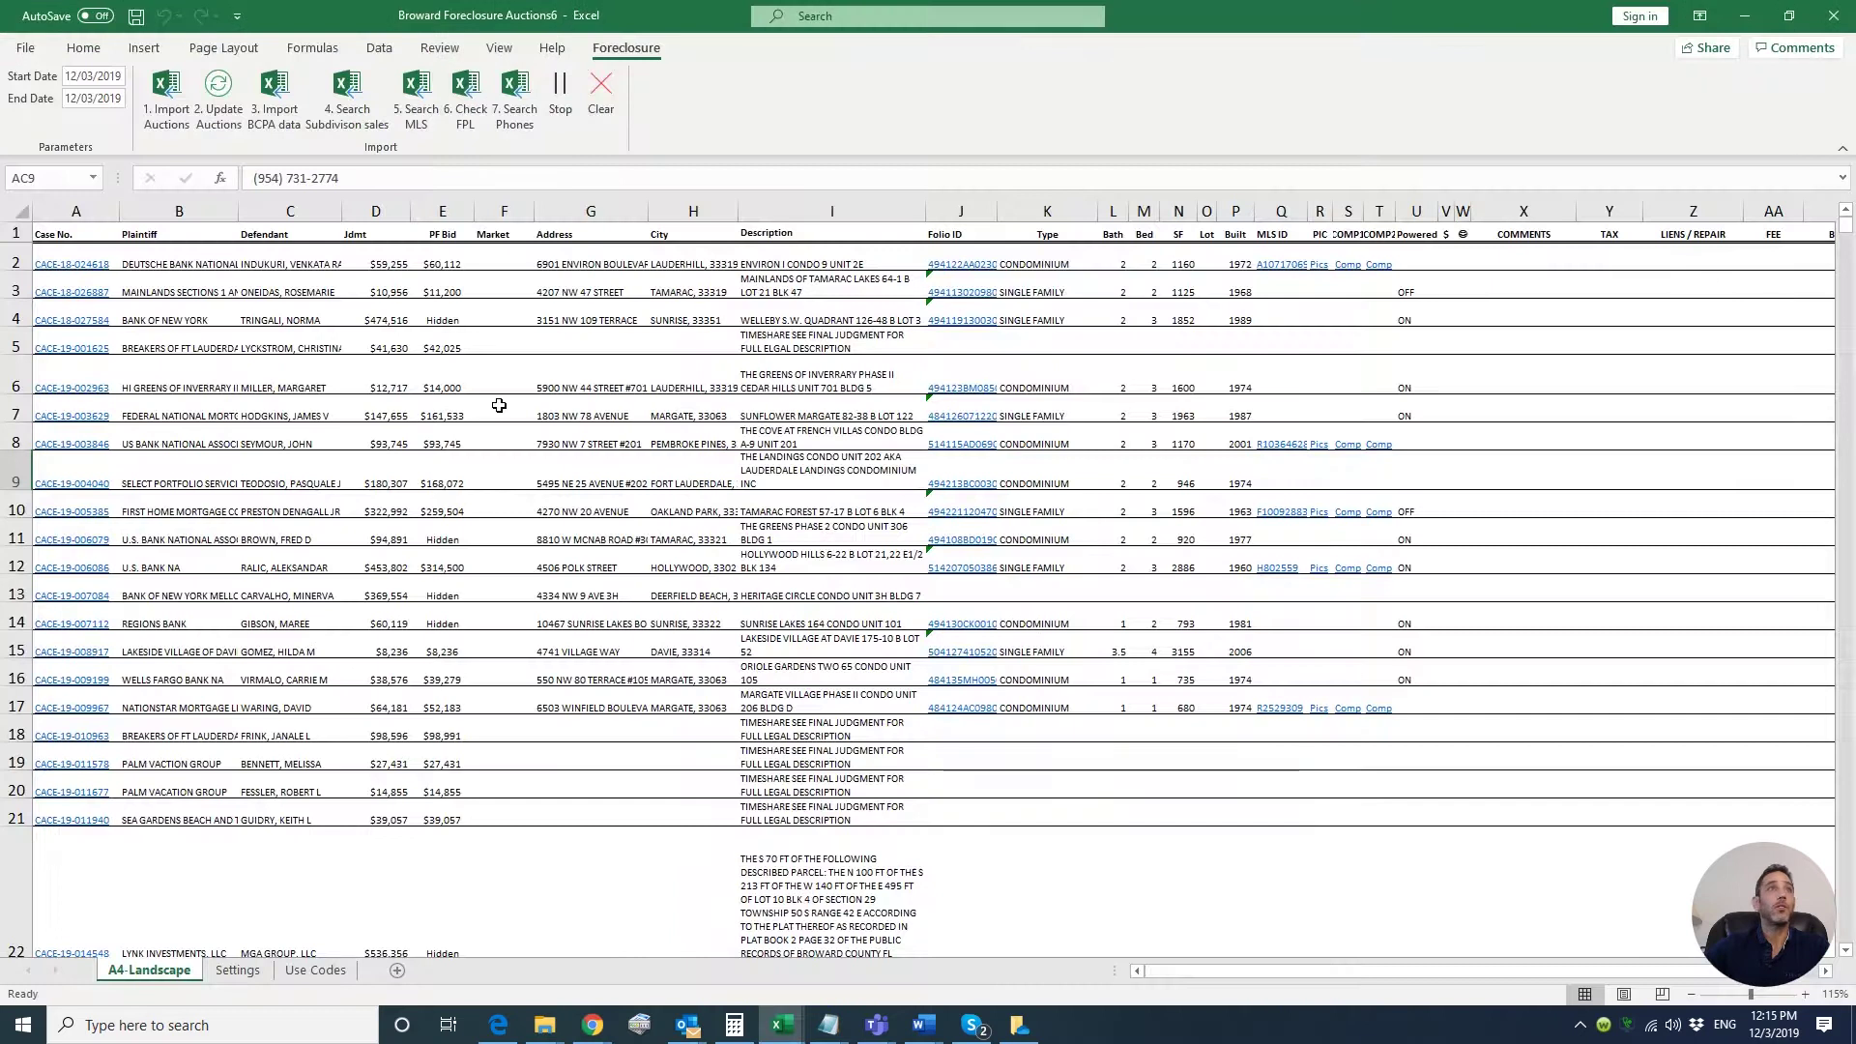
click(14, 258)
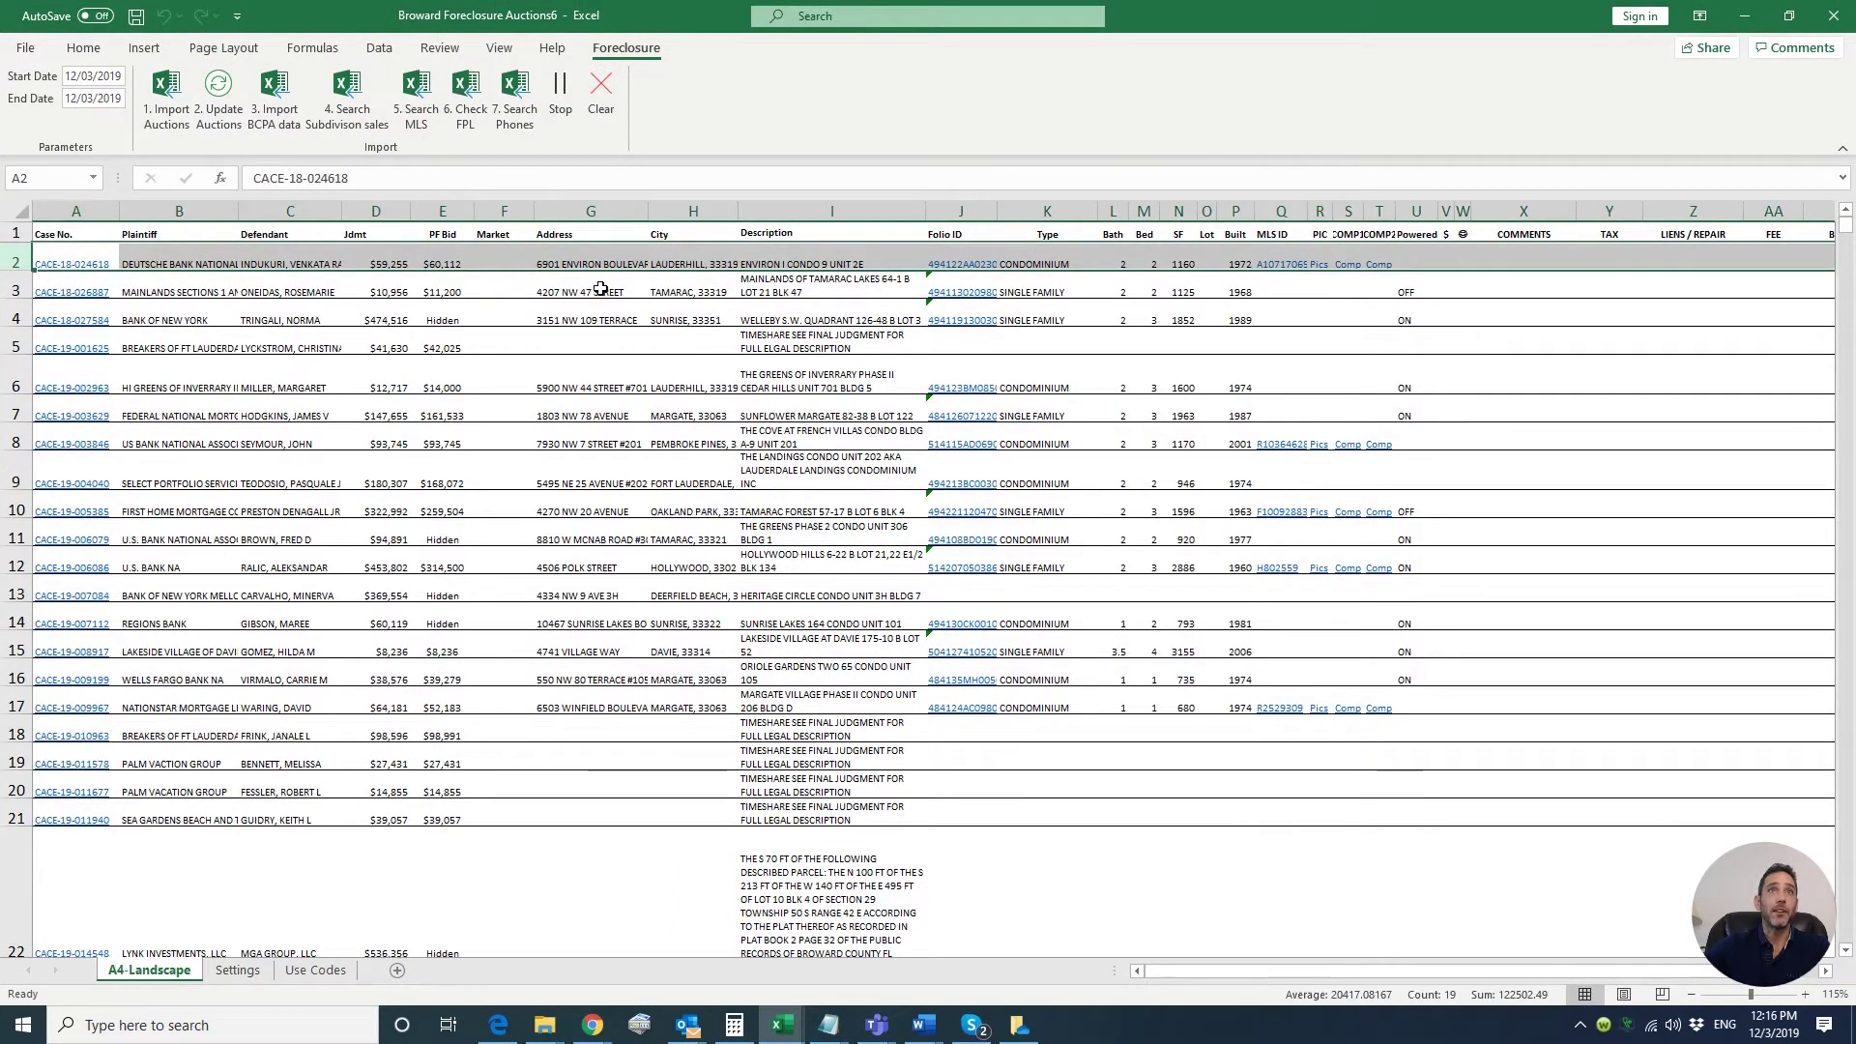
key(alt+Tab)
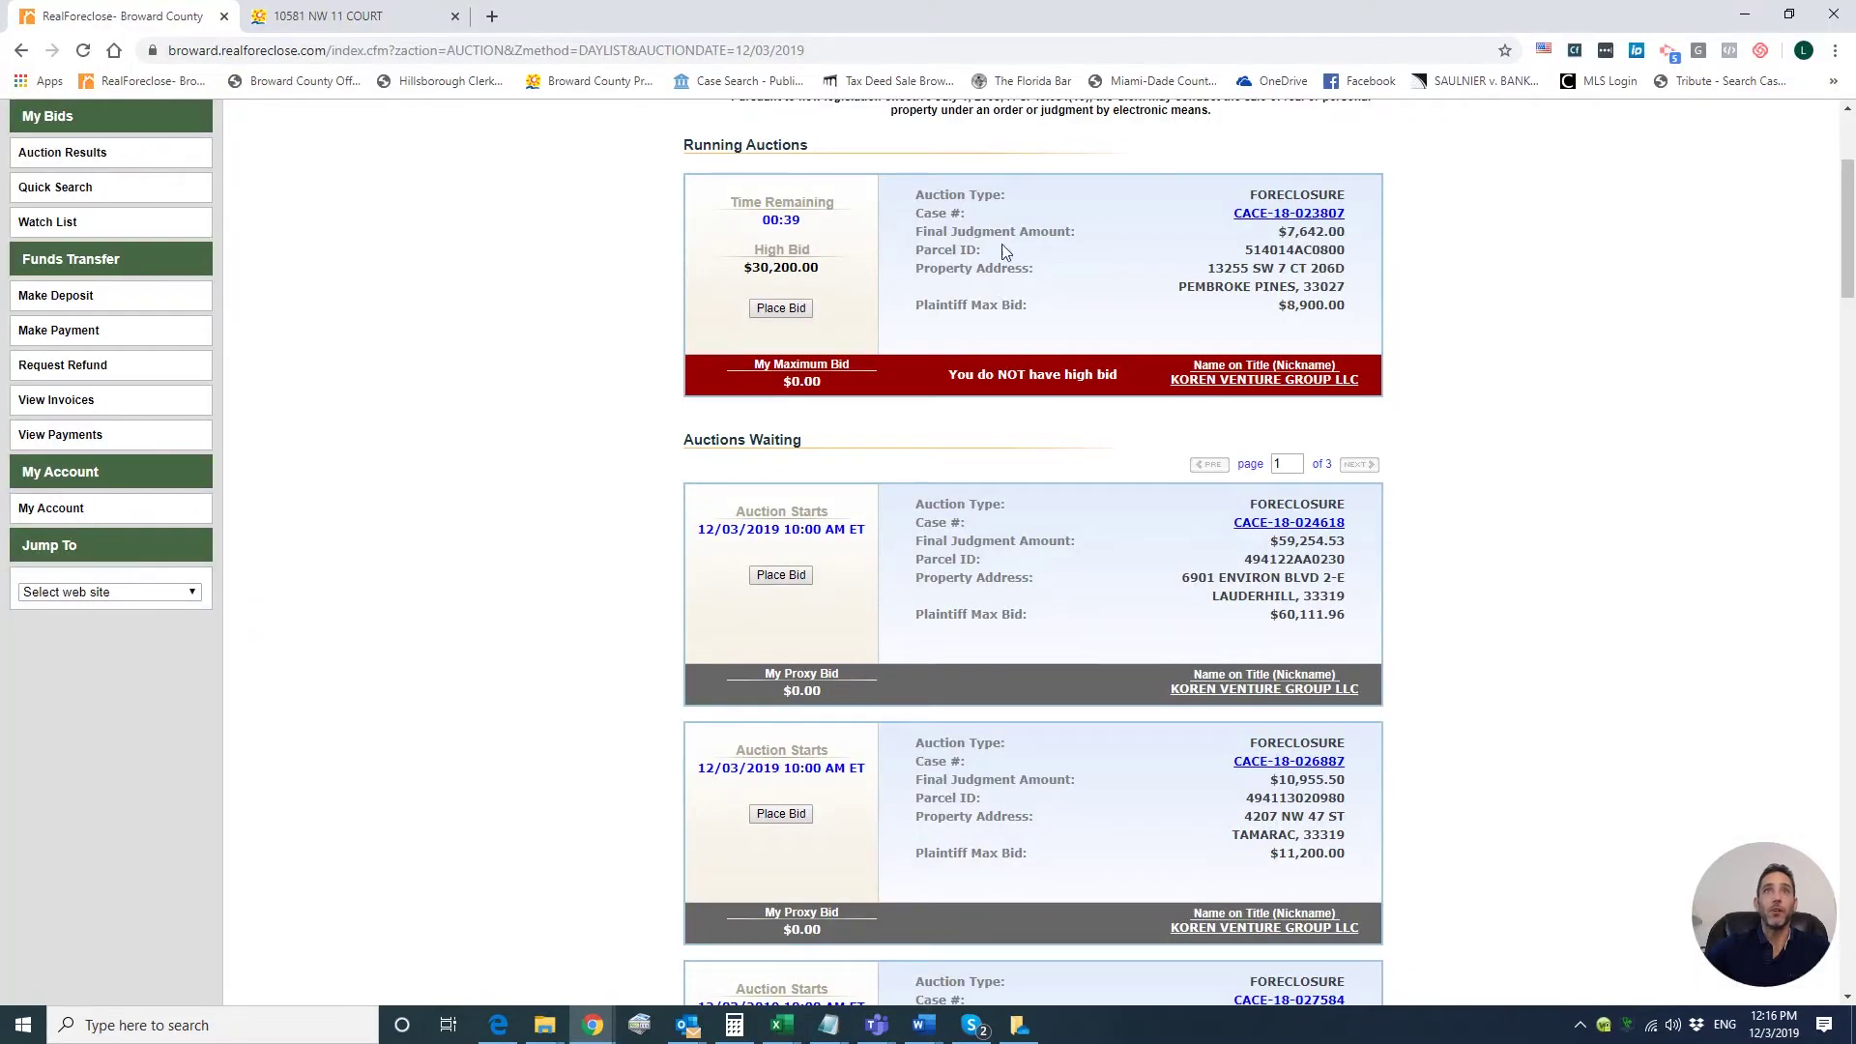
key(alt+Tab)
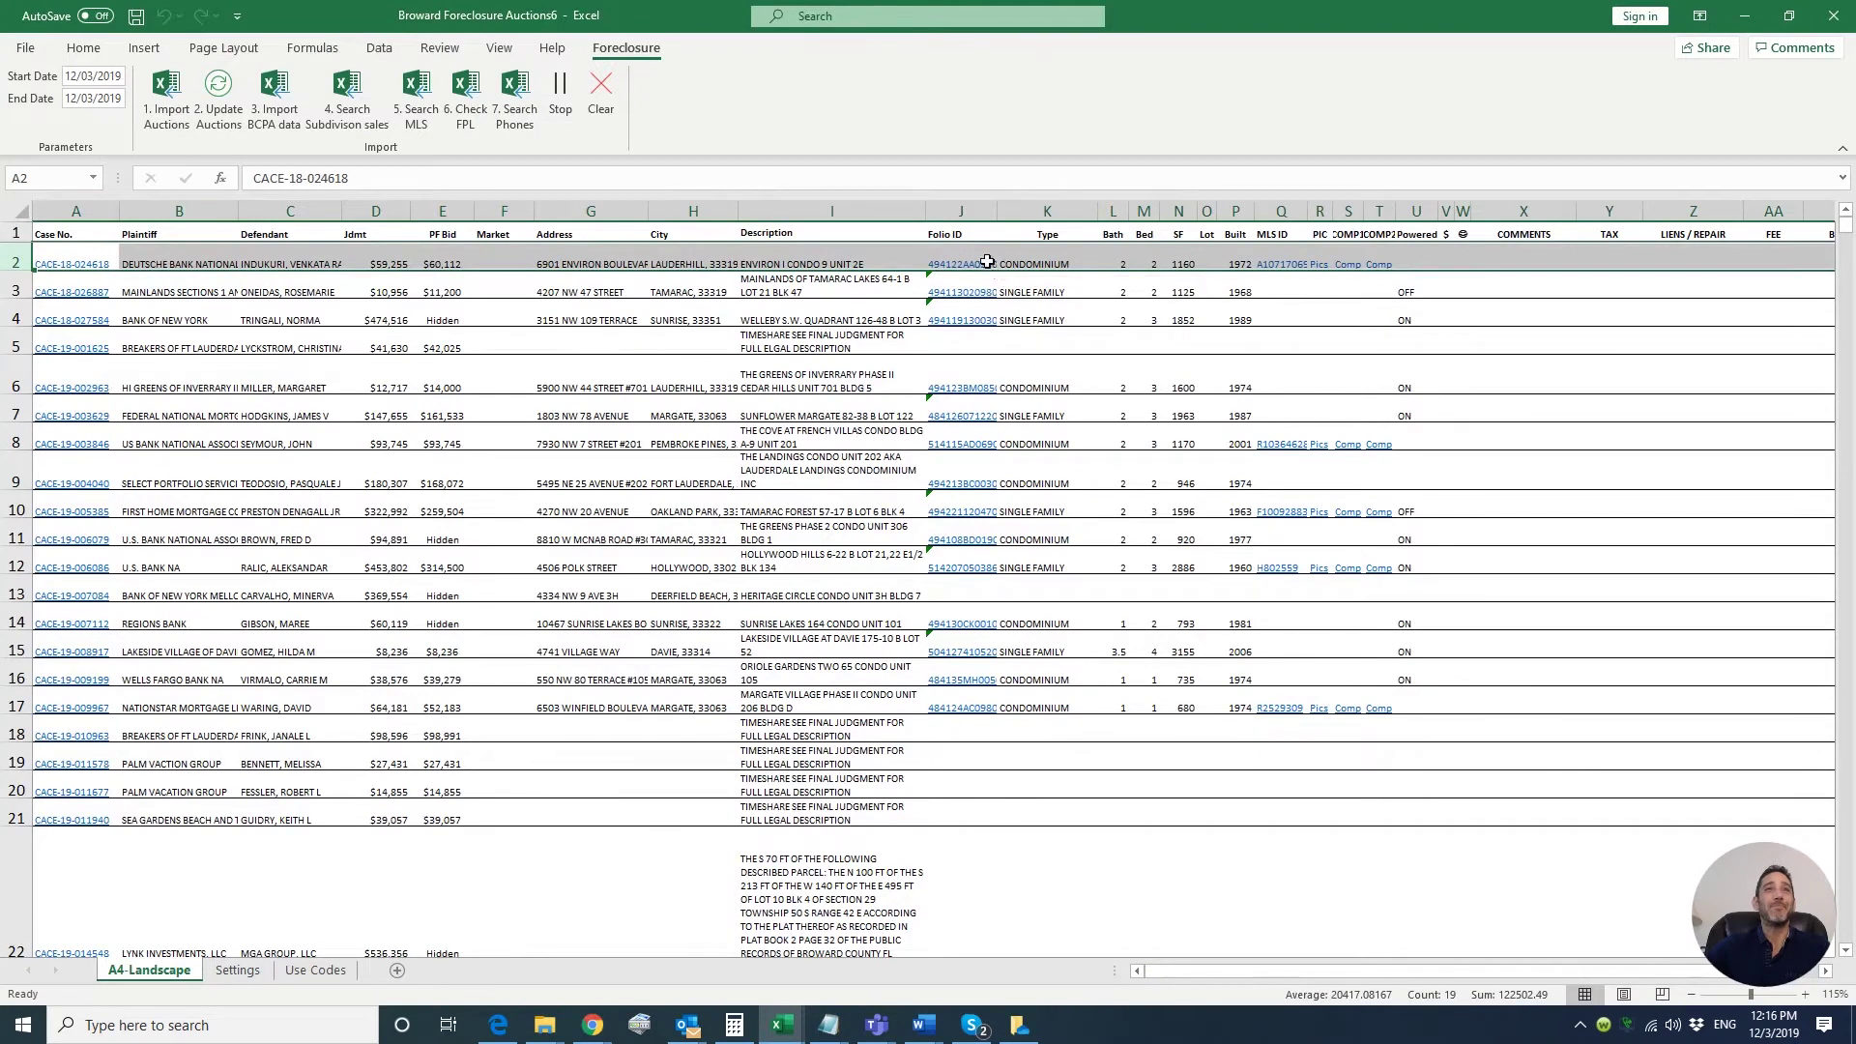
key(alt+Tab)
key(alt+Tab)
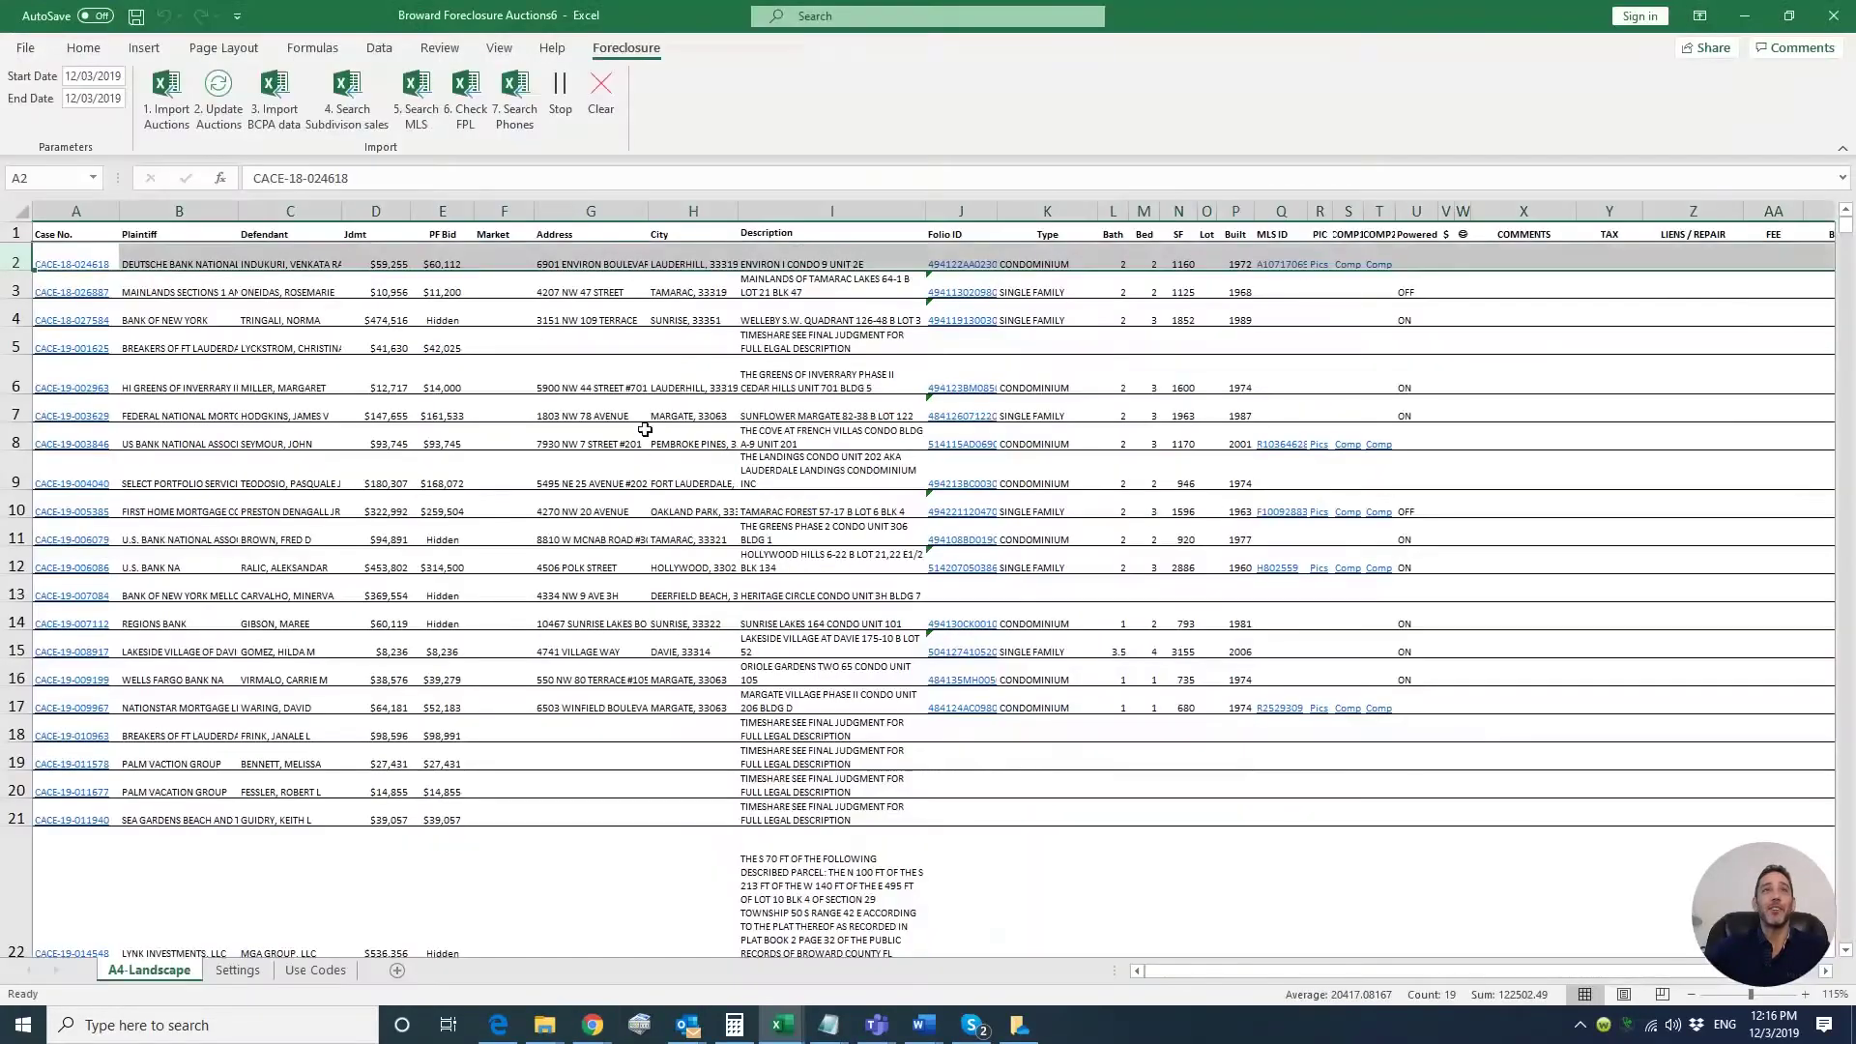
key(alt+Tab)
key(alt+Tab)
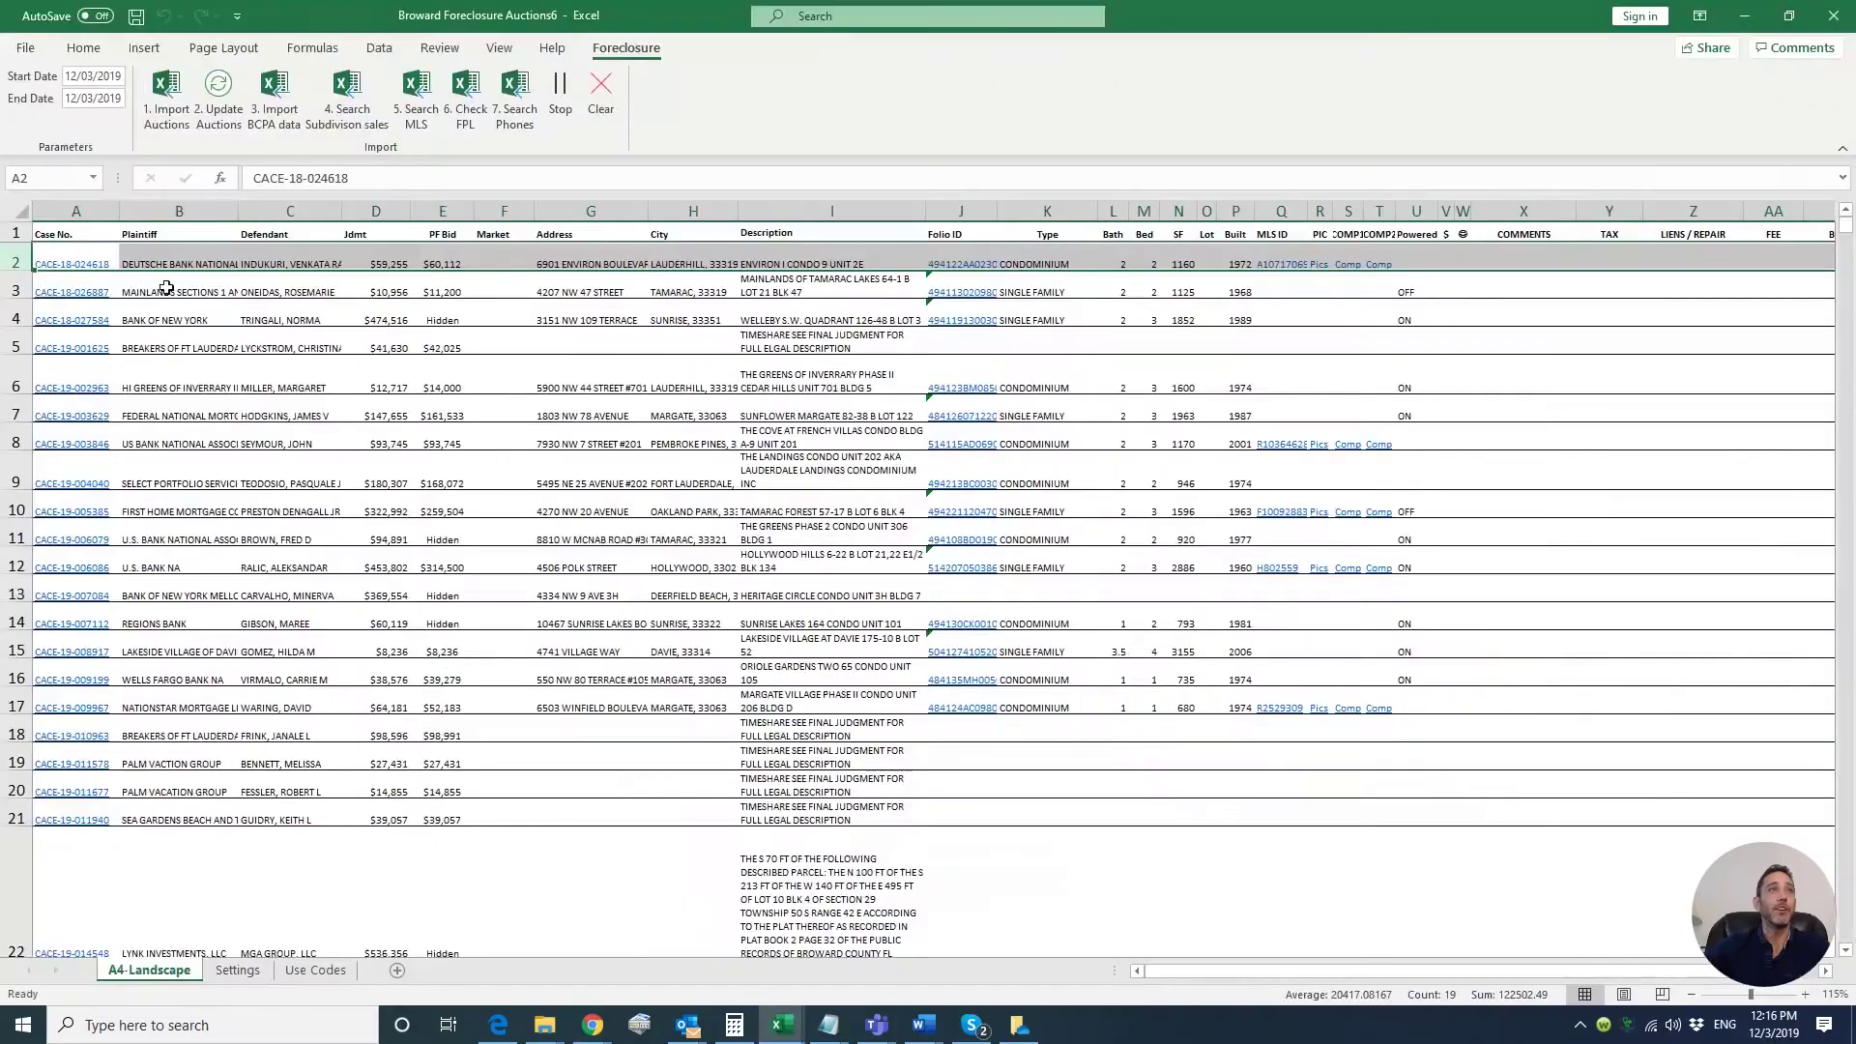
key(alt+Tab)
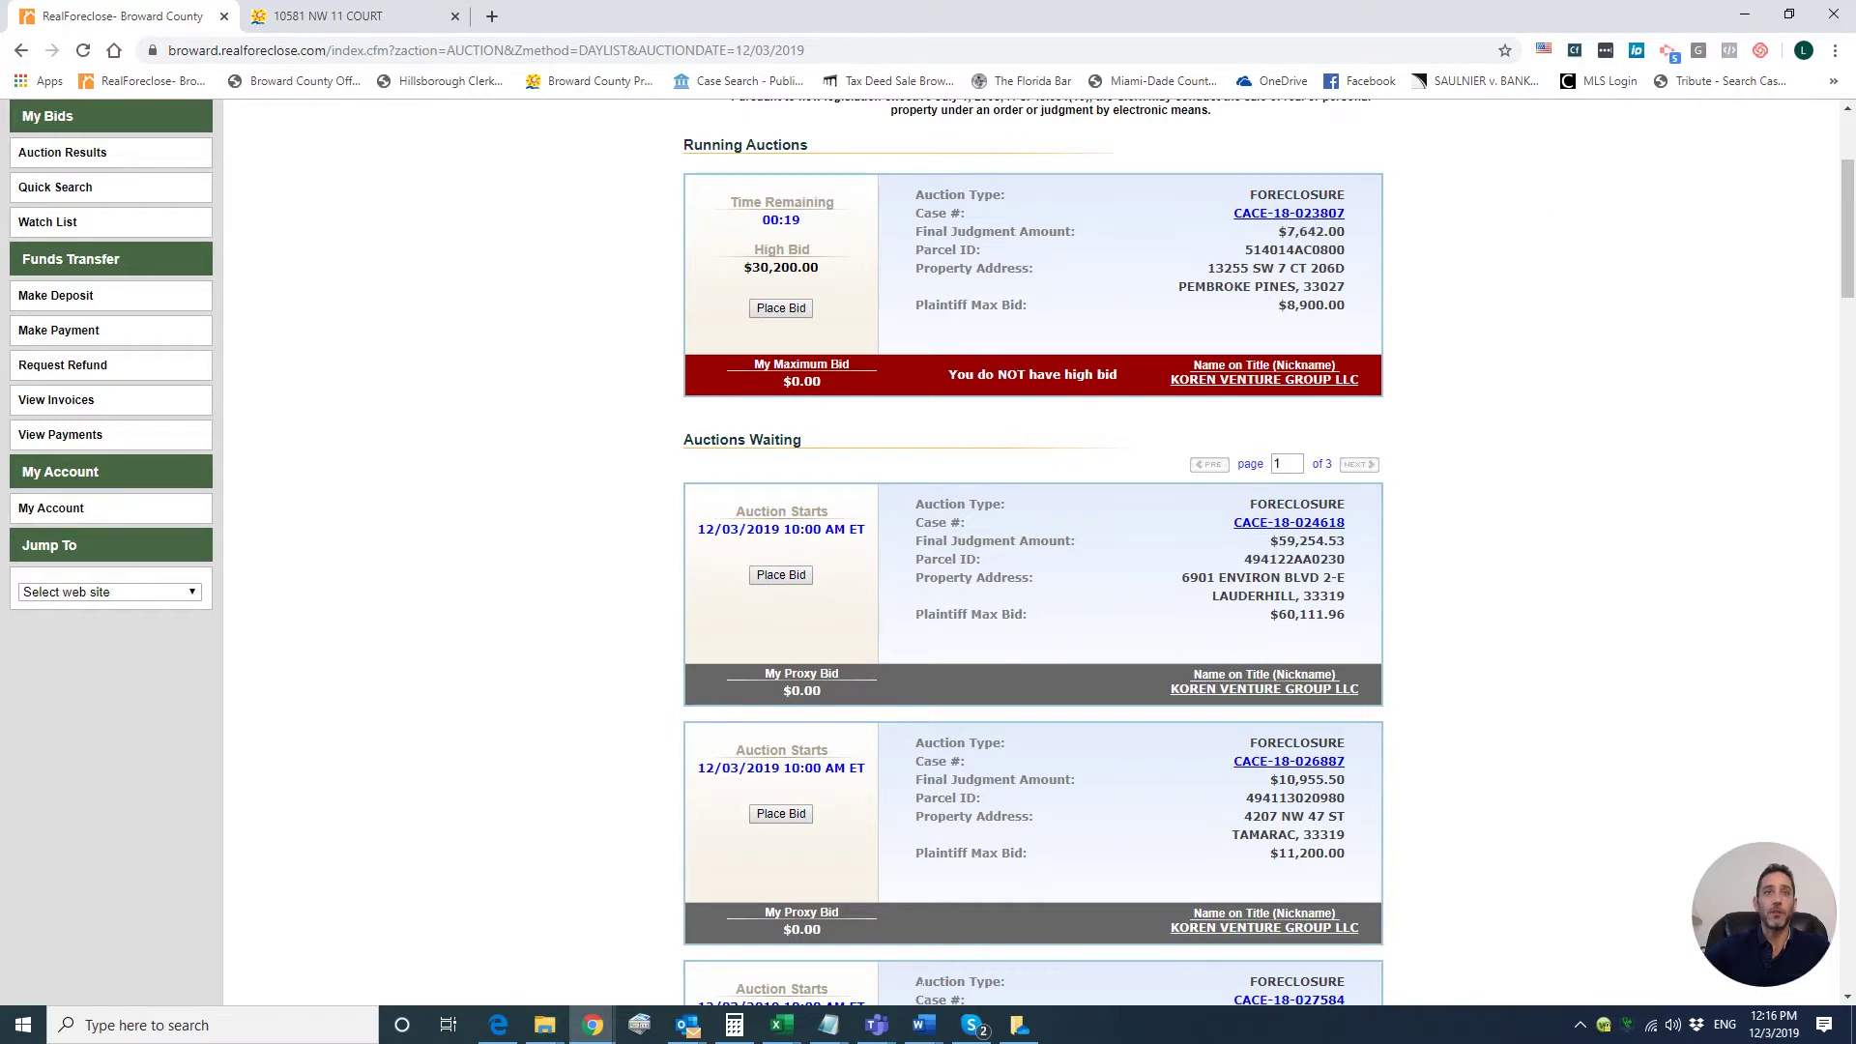
mouse_move(783, 1036)
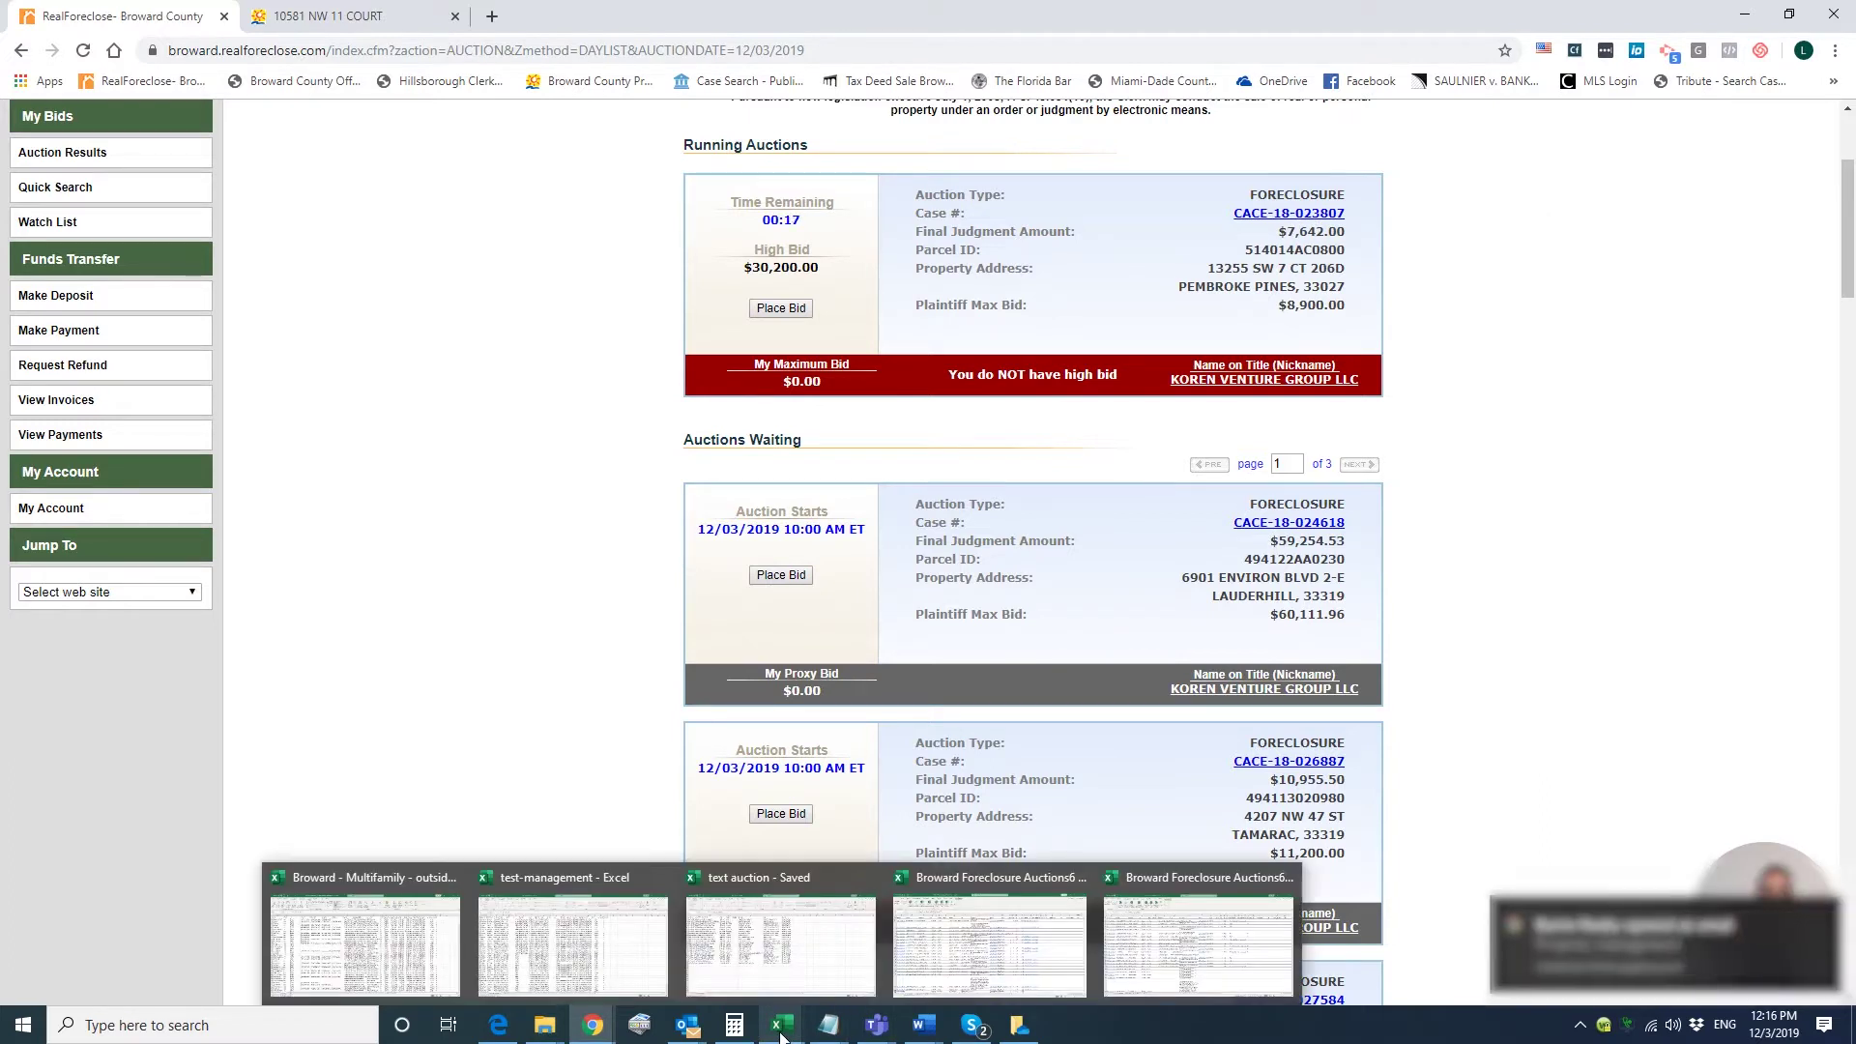
mouse_move(1047, 933)
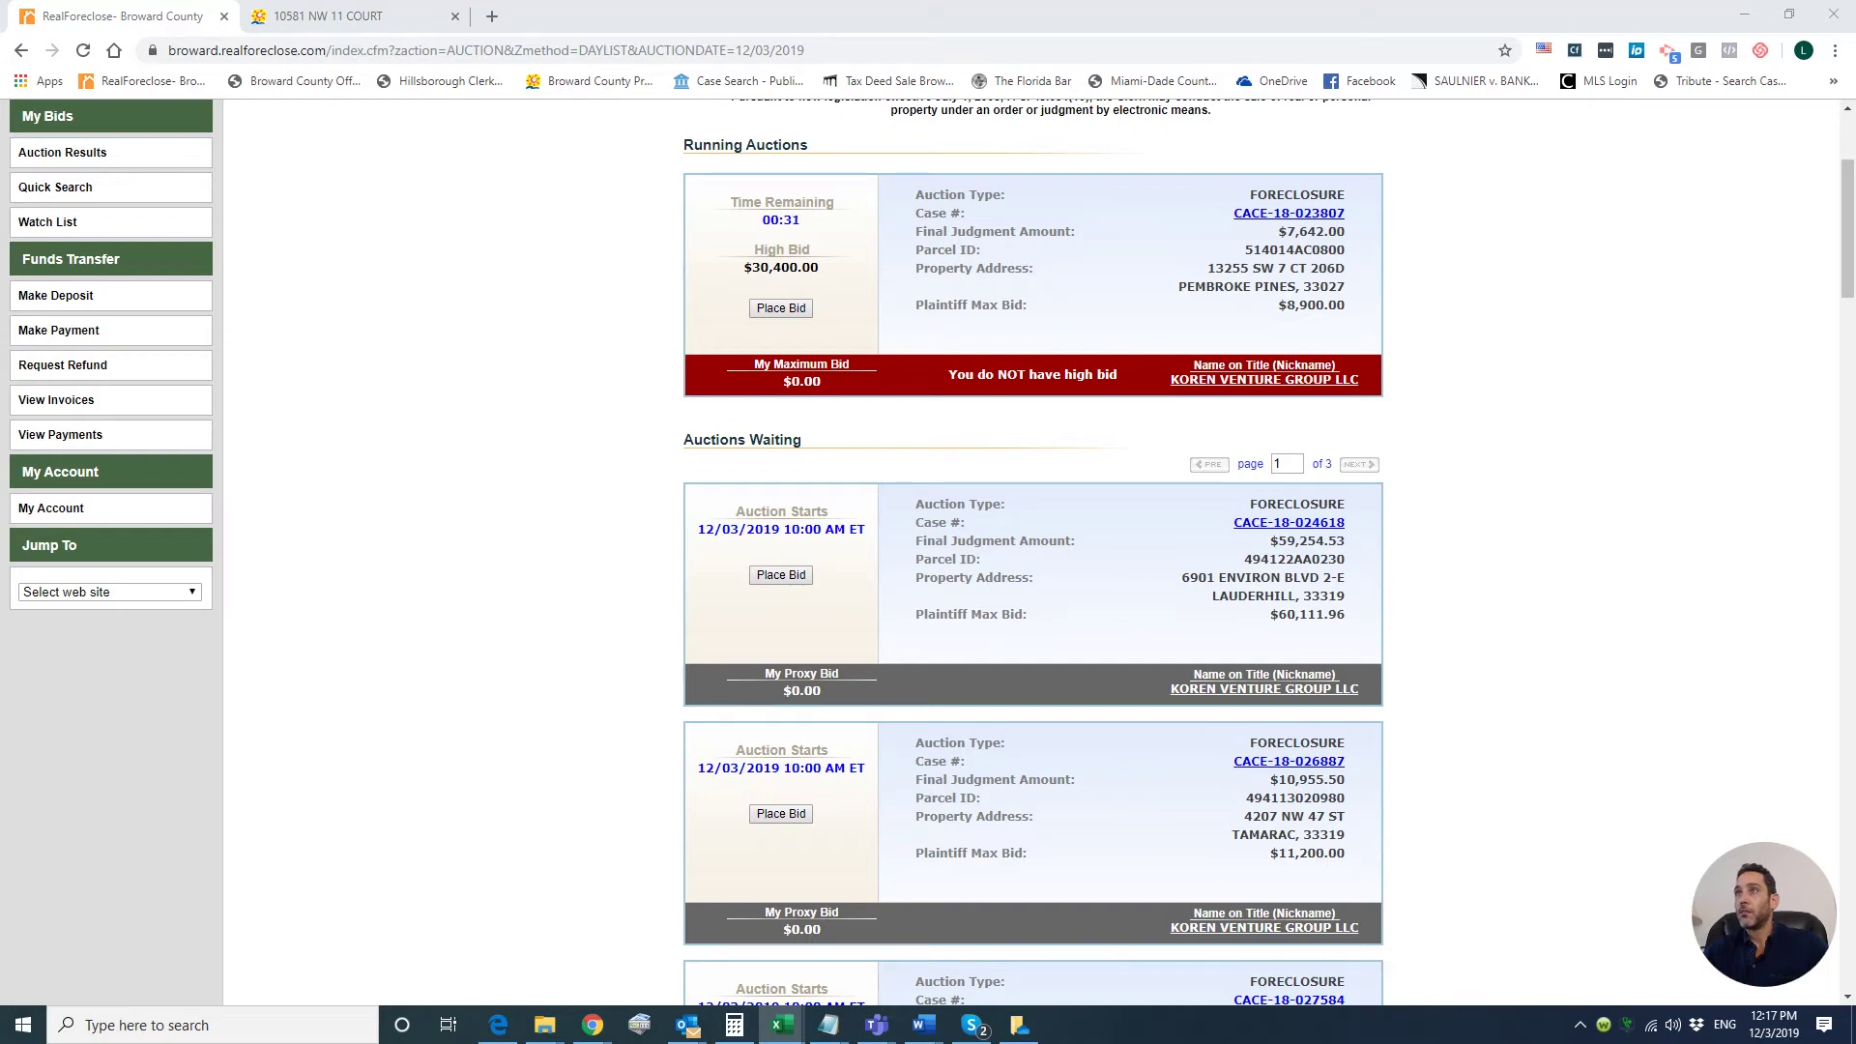
key(alt+Tab)
drag(1634, 73, 1342, 24)
click(1312, 324)
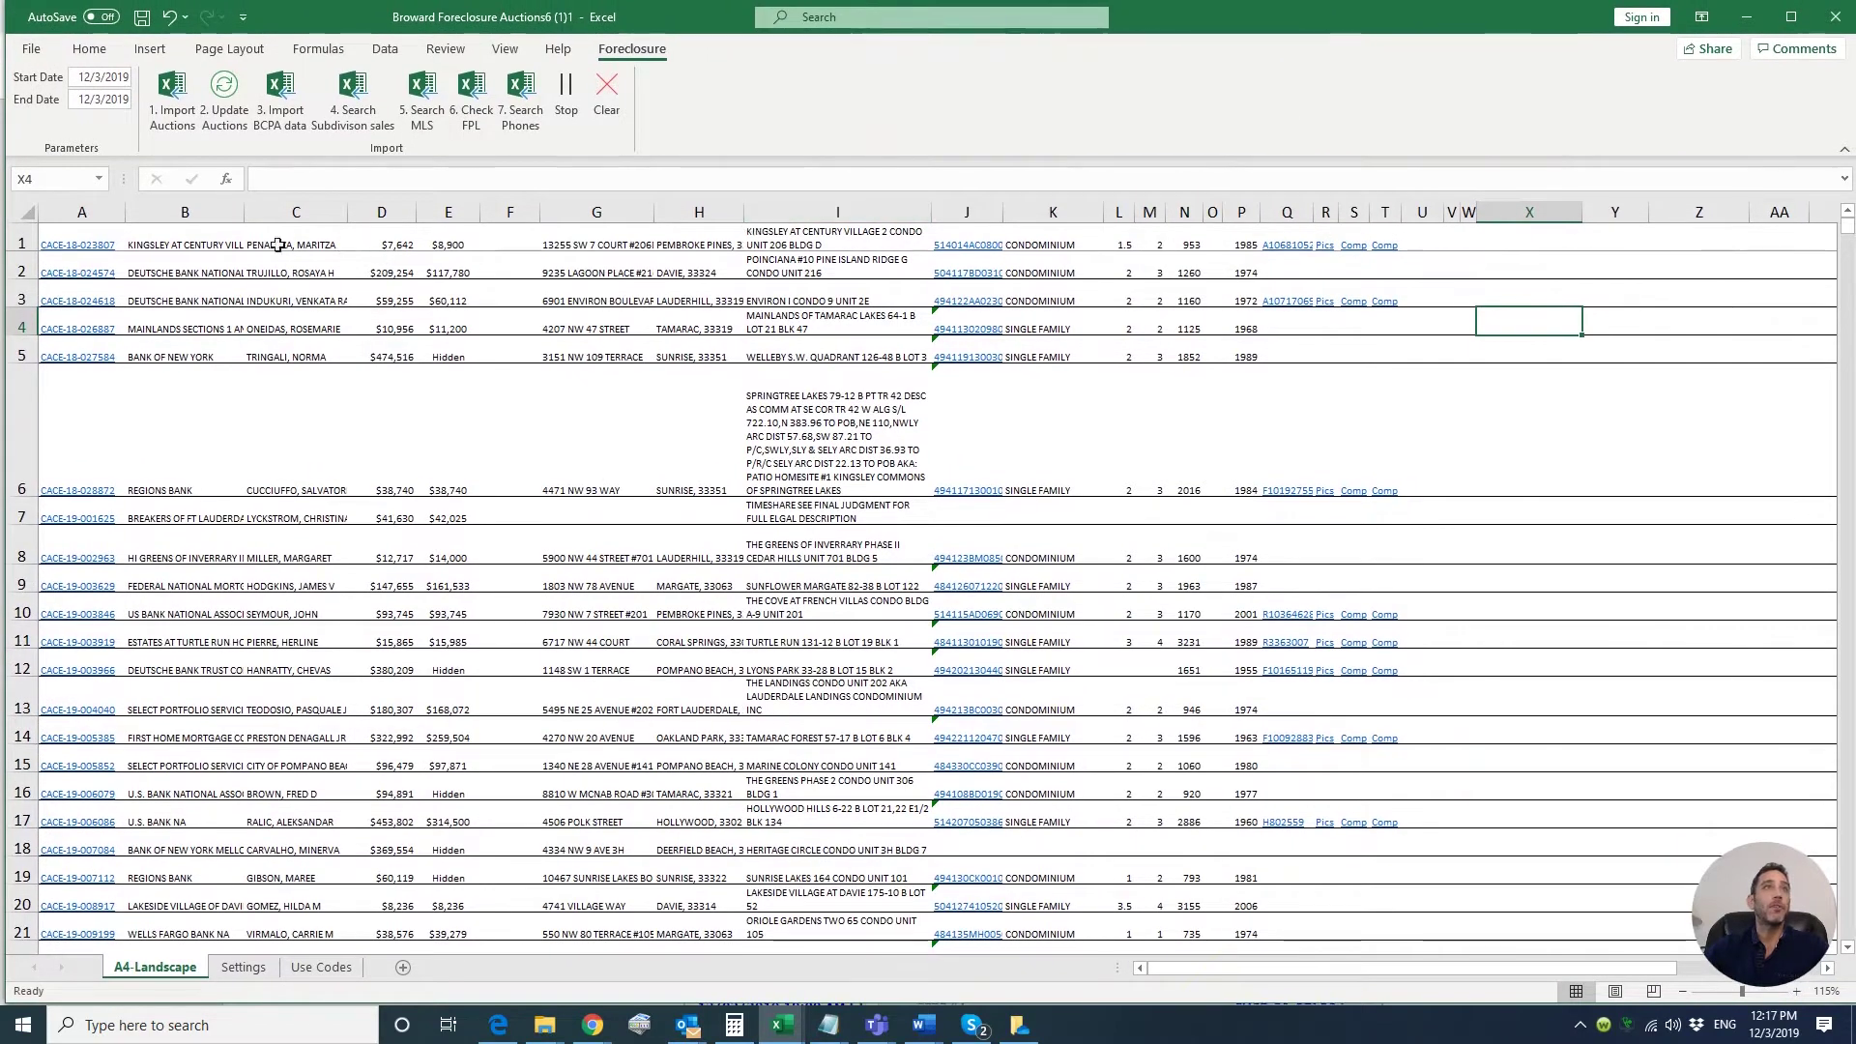
click(210, 243)
click(837, 254)
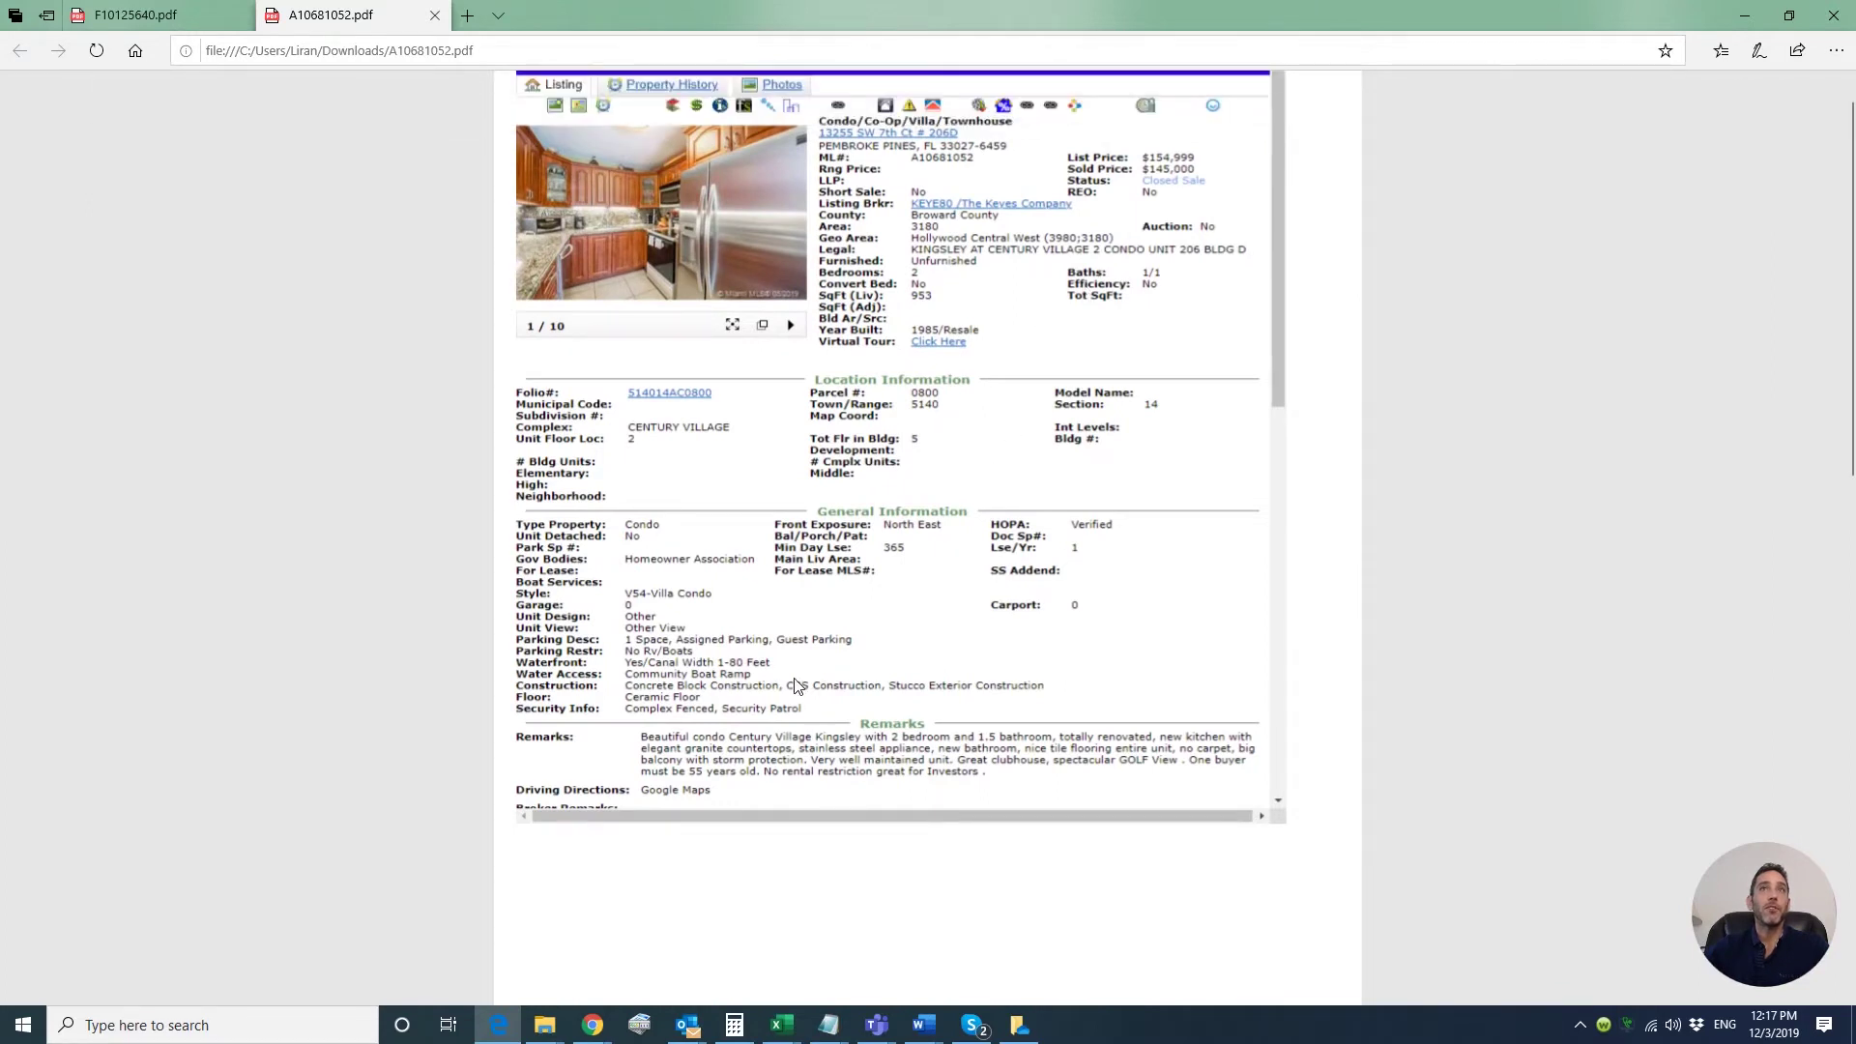
scroll(791, 692, down, 15)
scroll(795, 686, down, 1)
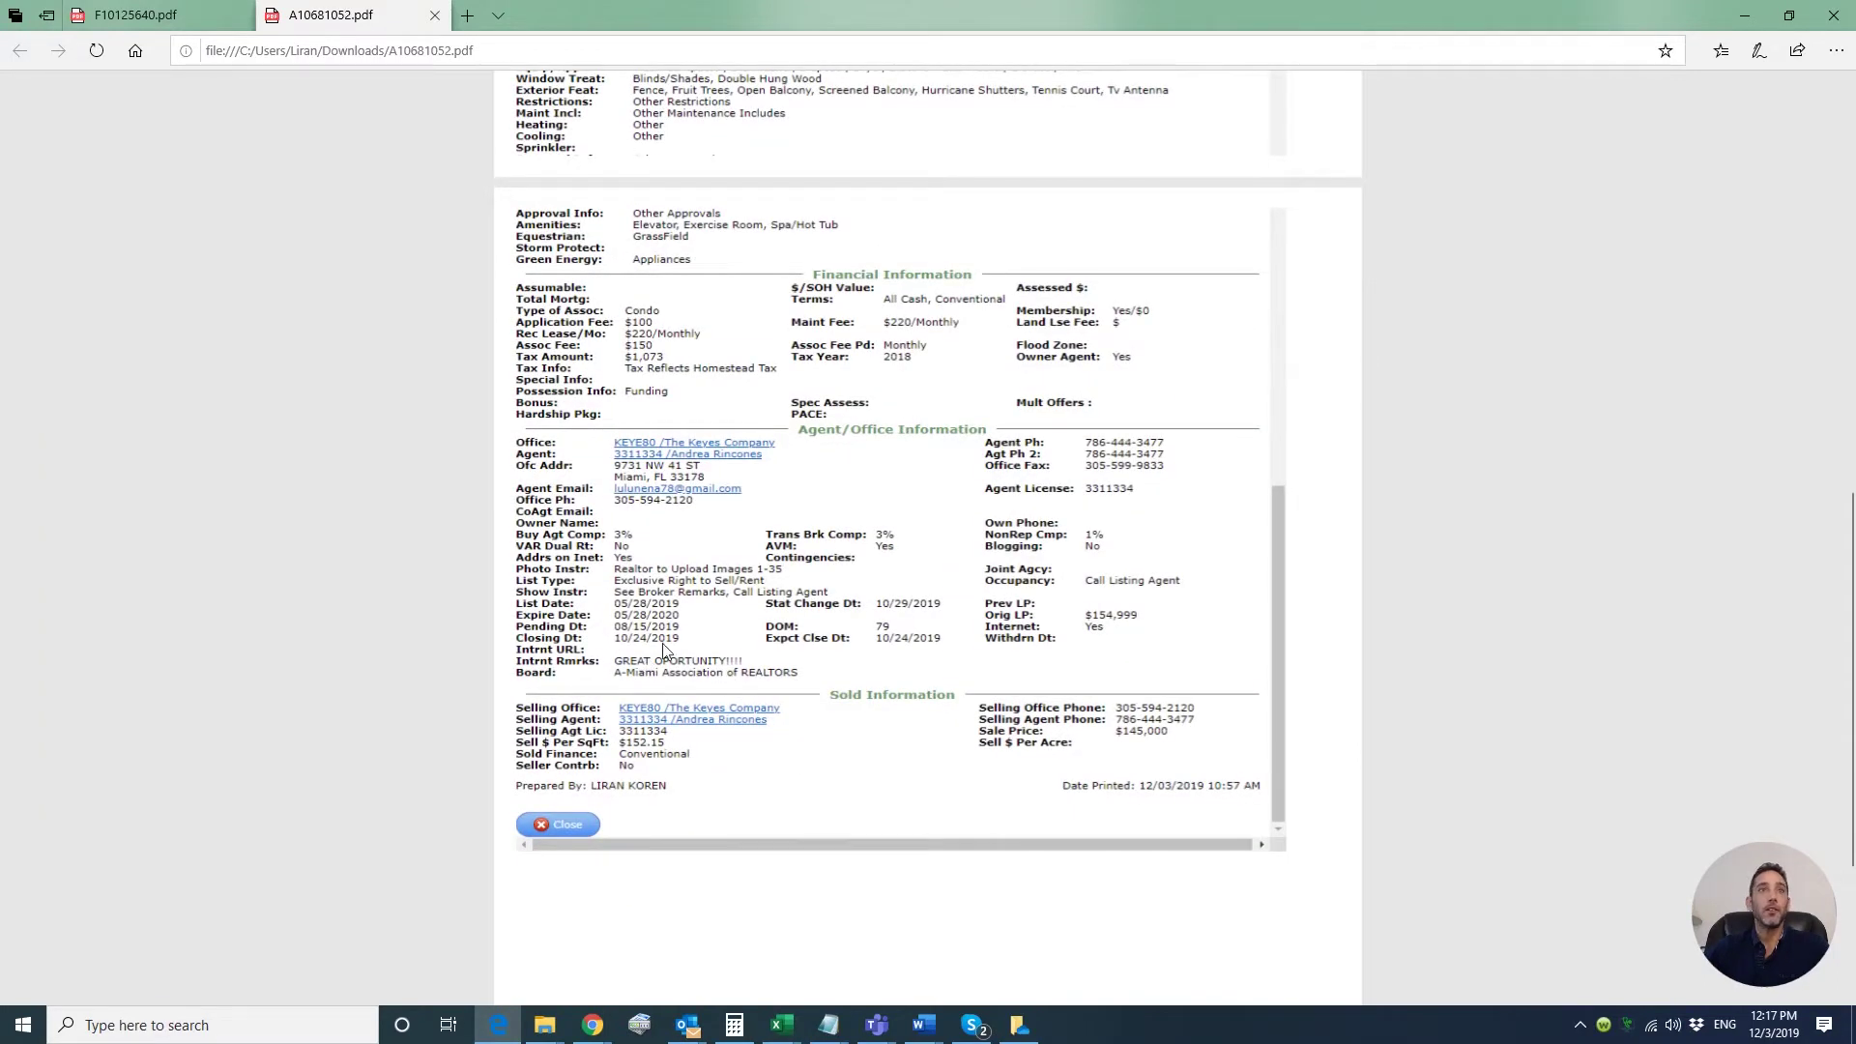
scroll(663, 650, up, 15)
key(alt+Tab)
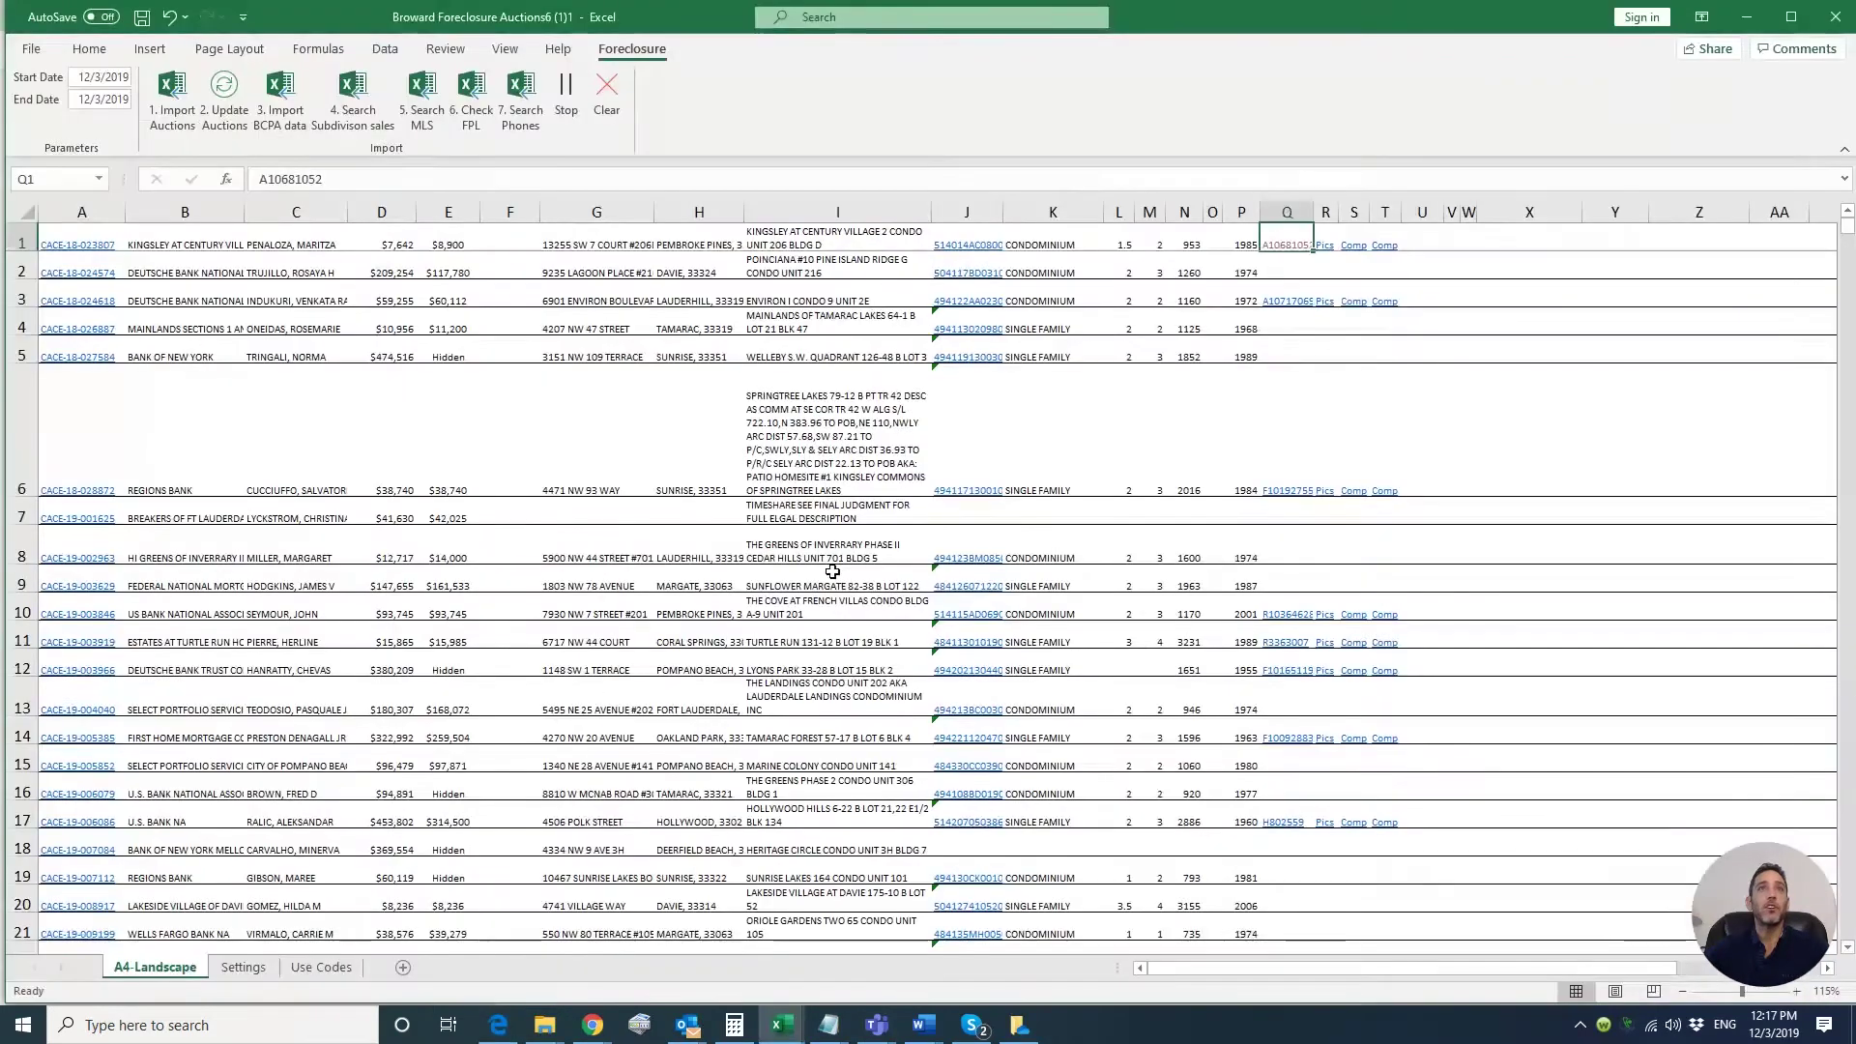
key(alt+Tab)
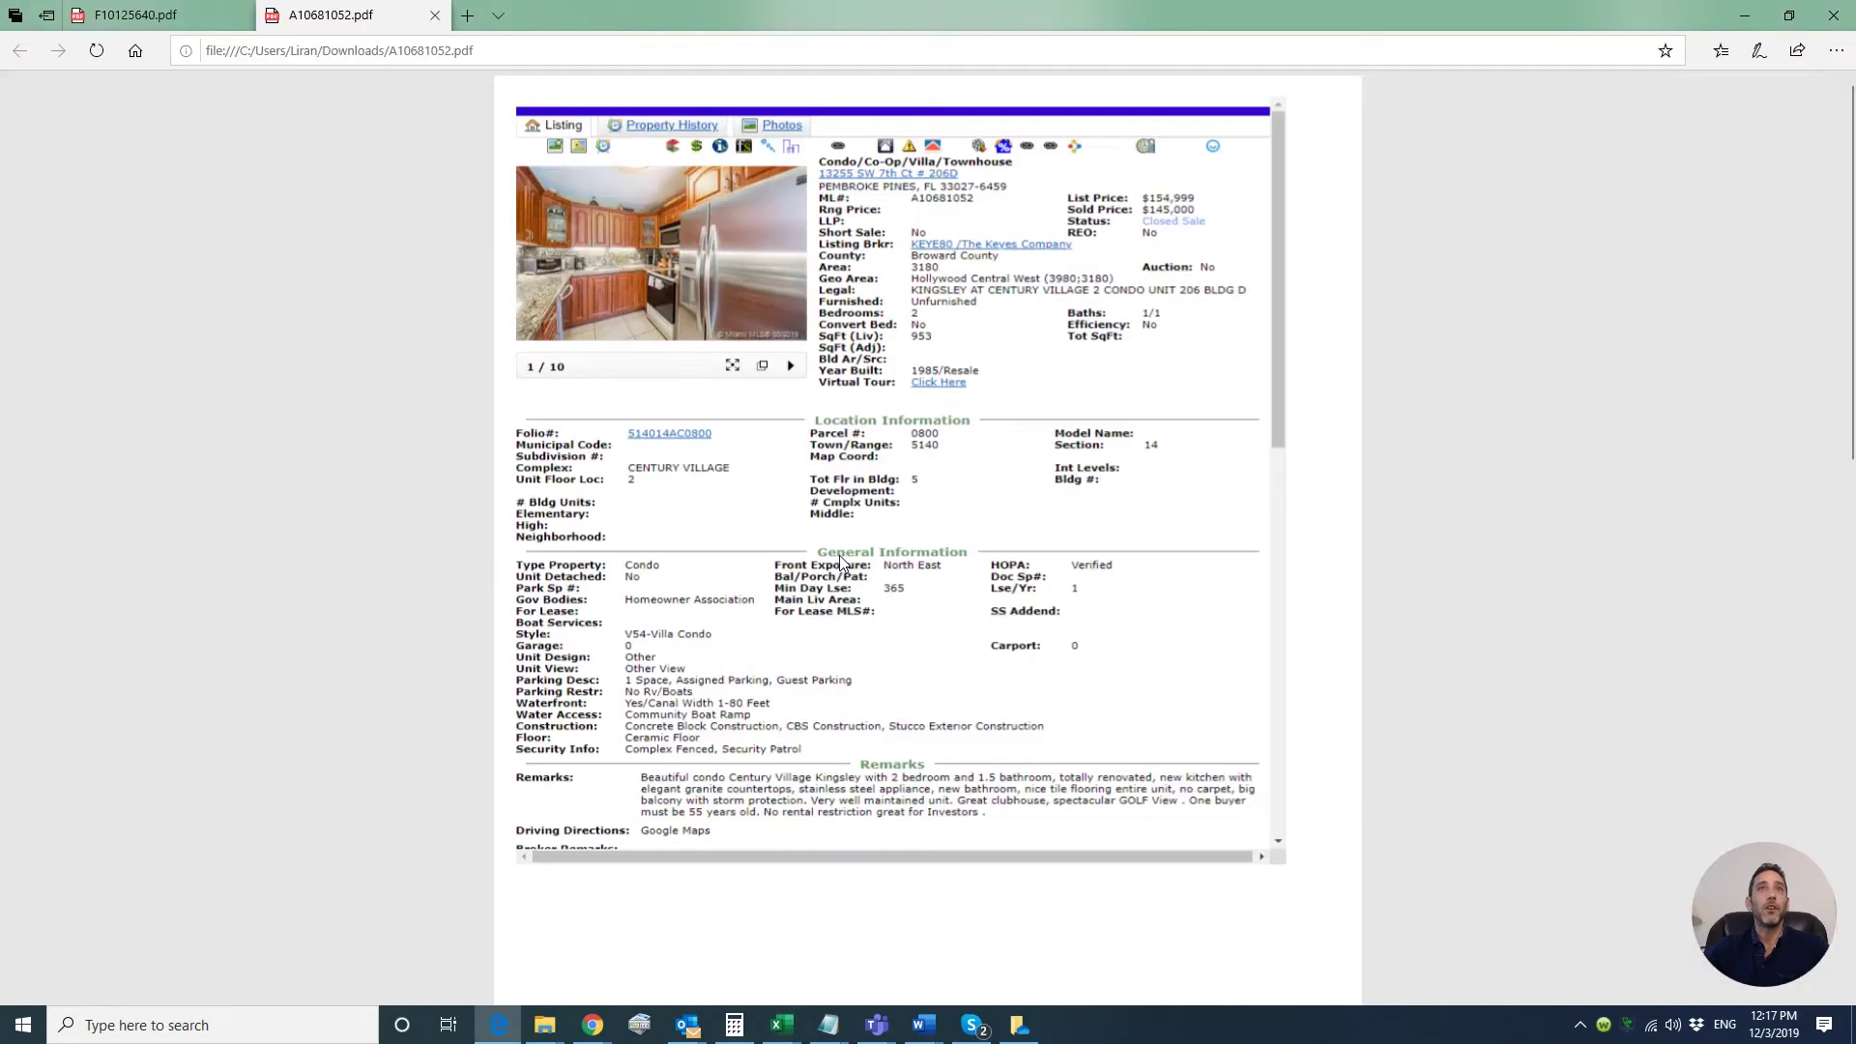
scroll(869, 564, down, 1)
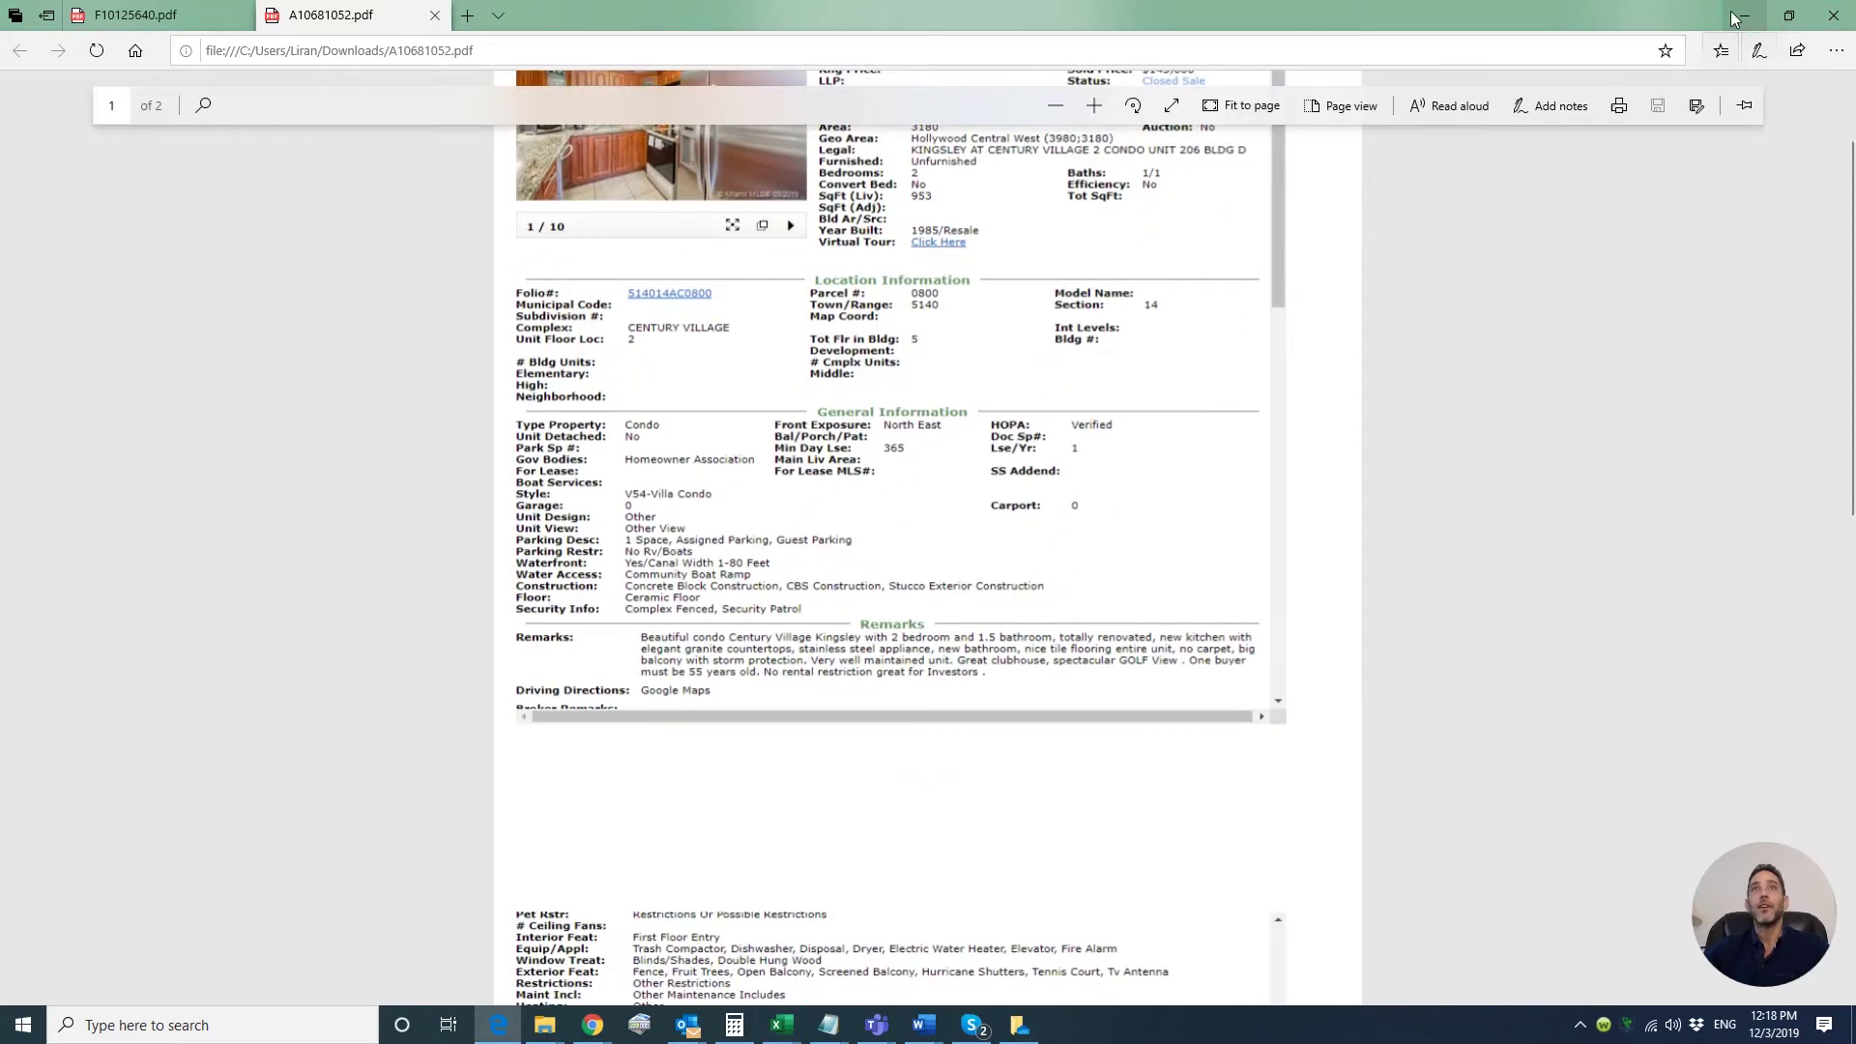
click(1740, 17)
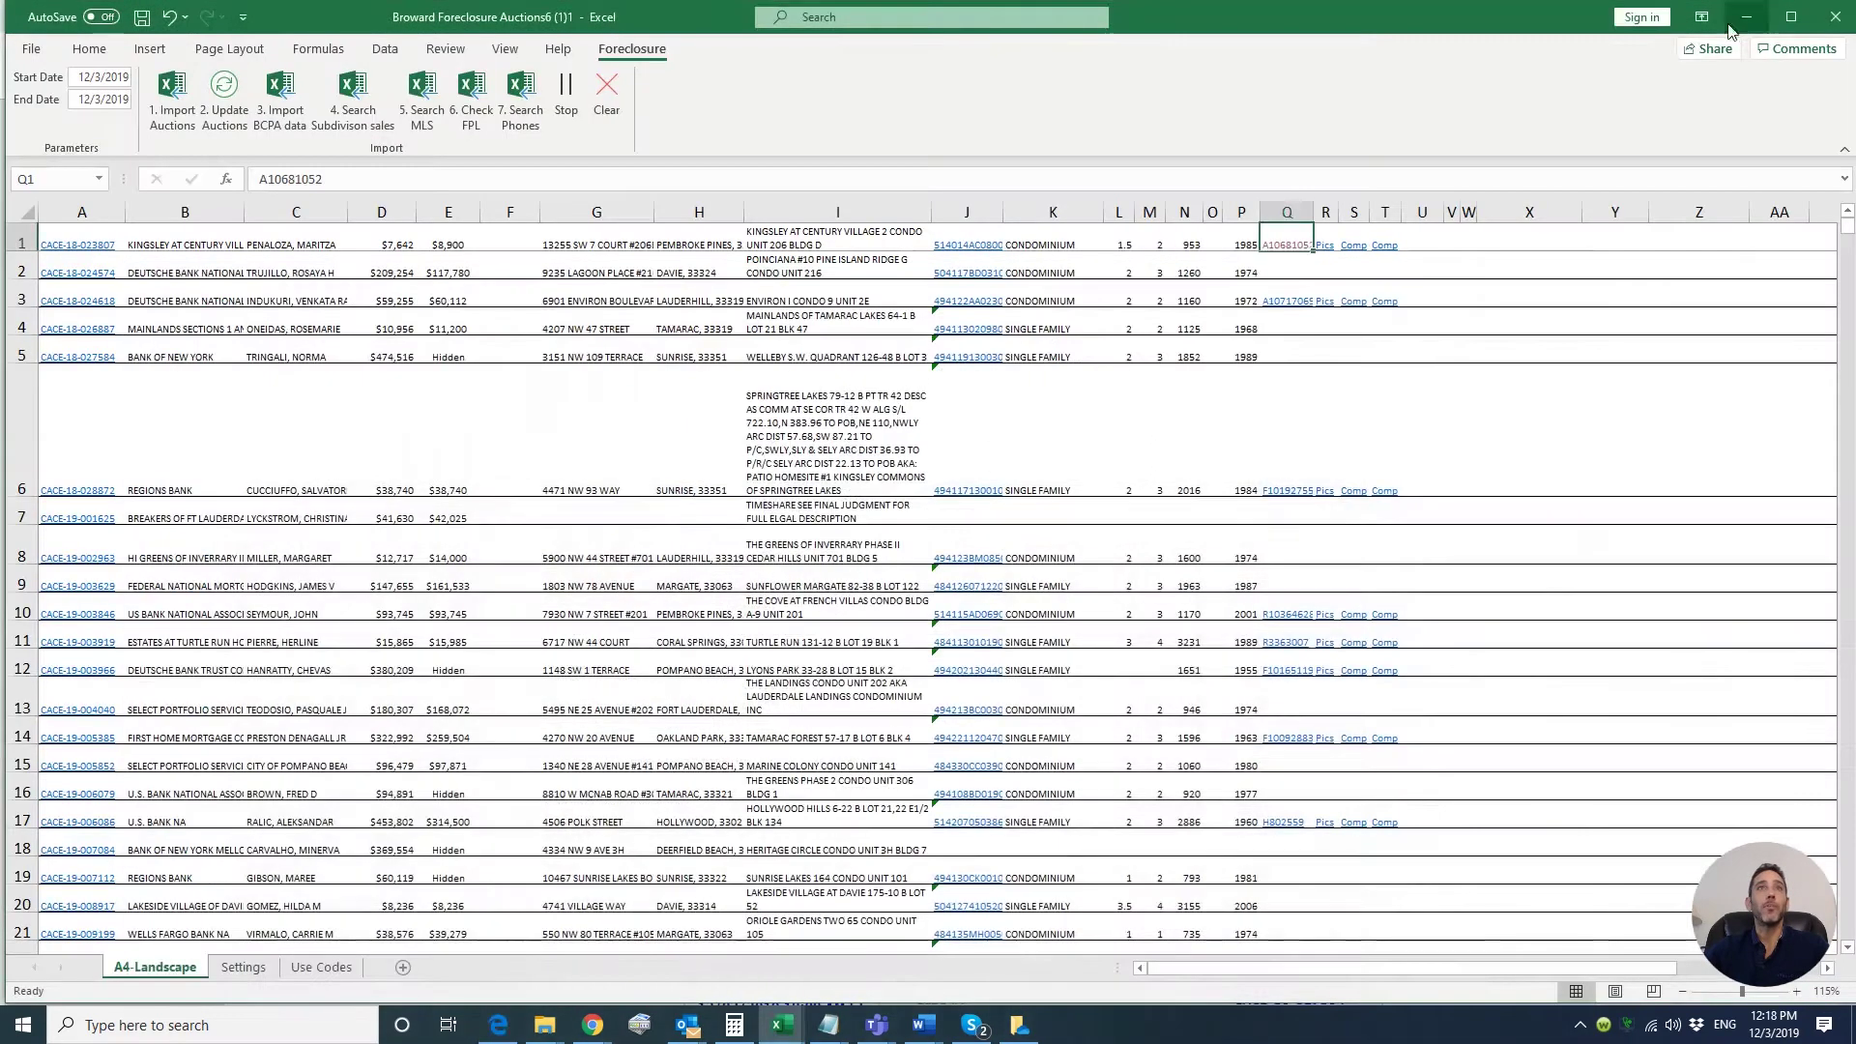
Open the BCPA record for the J1 folio and note the latest sale, 10/24/2019 at $145,000
click(982, 249)
scroll(1010, 691, down, 1)
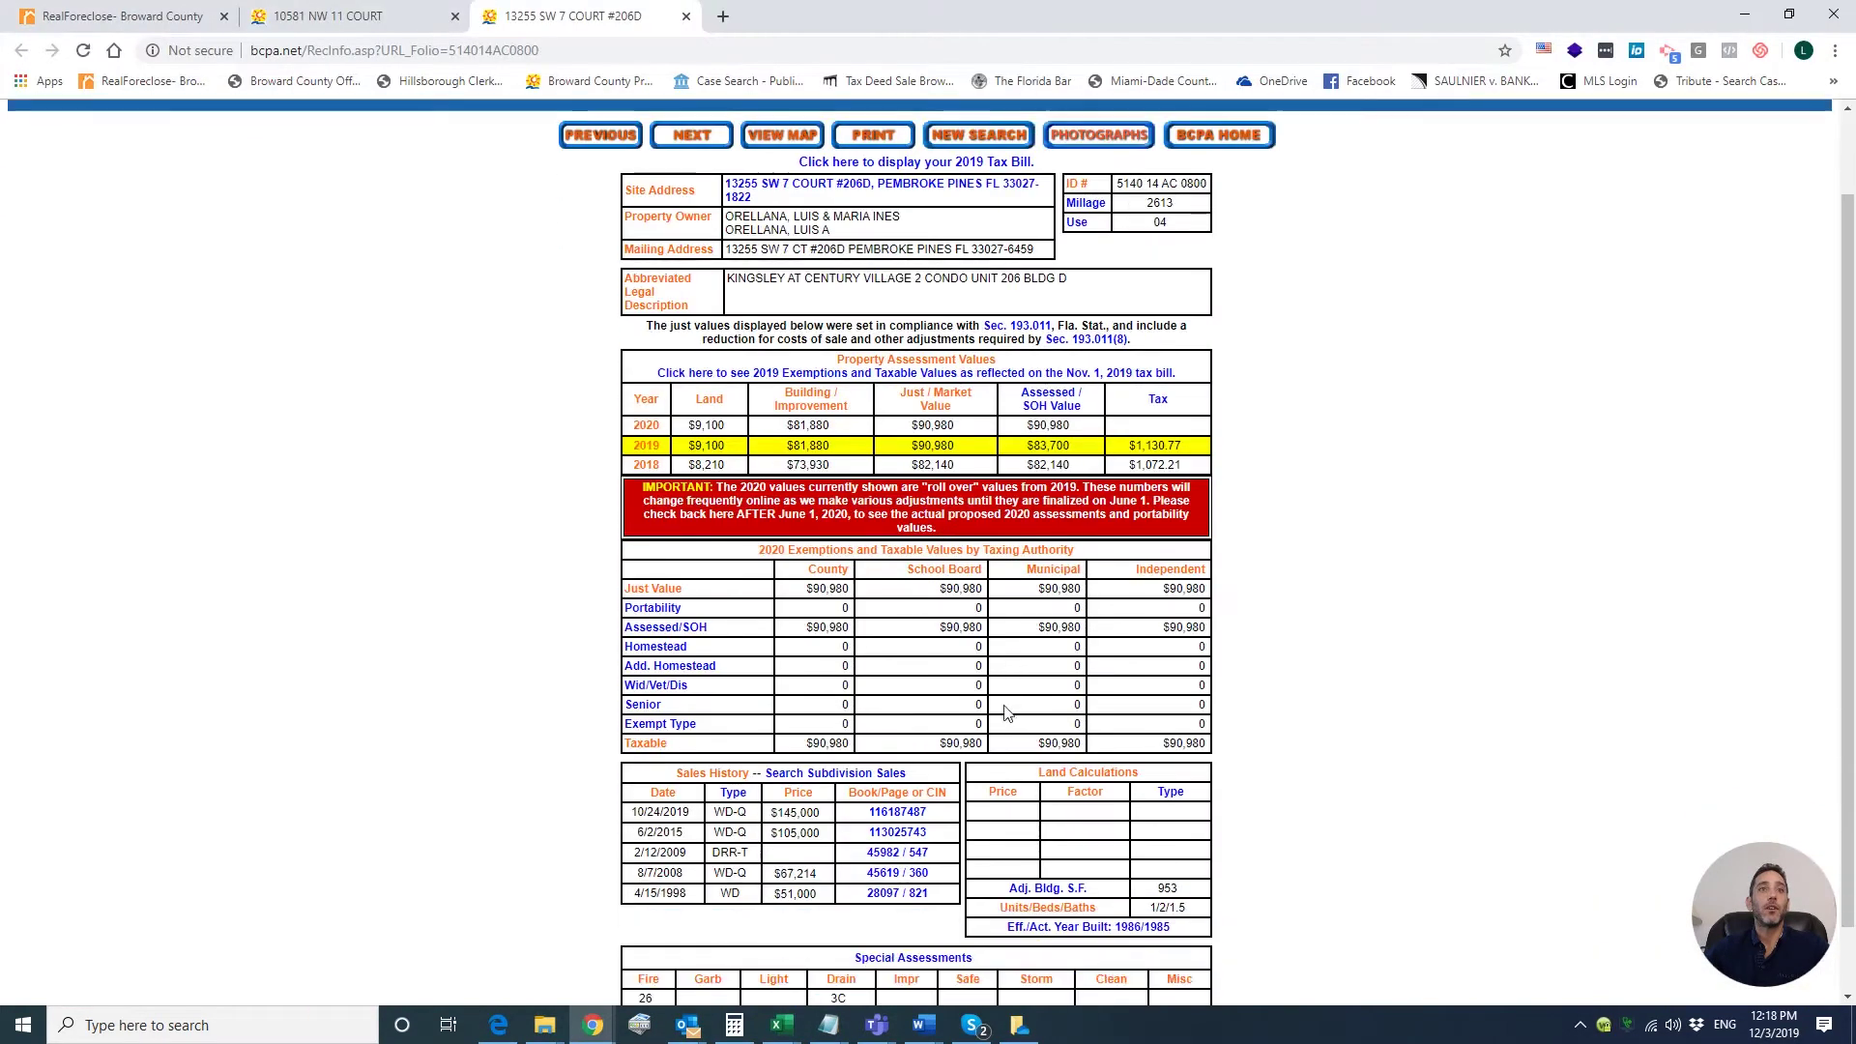
triple_click(693, 812)
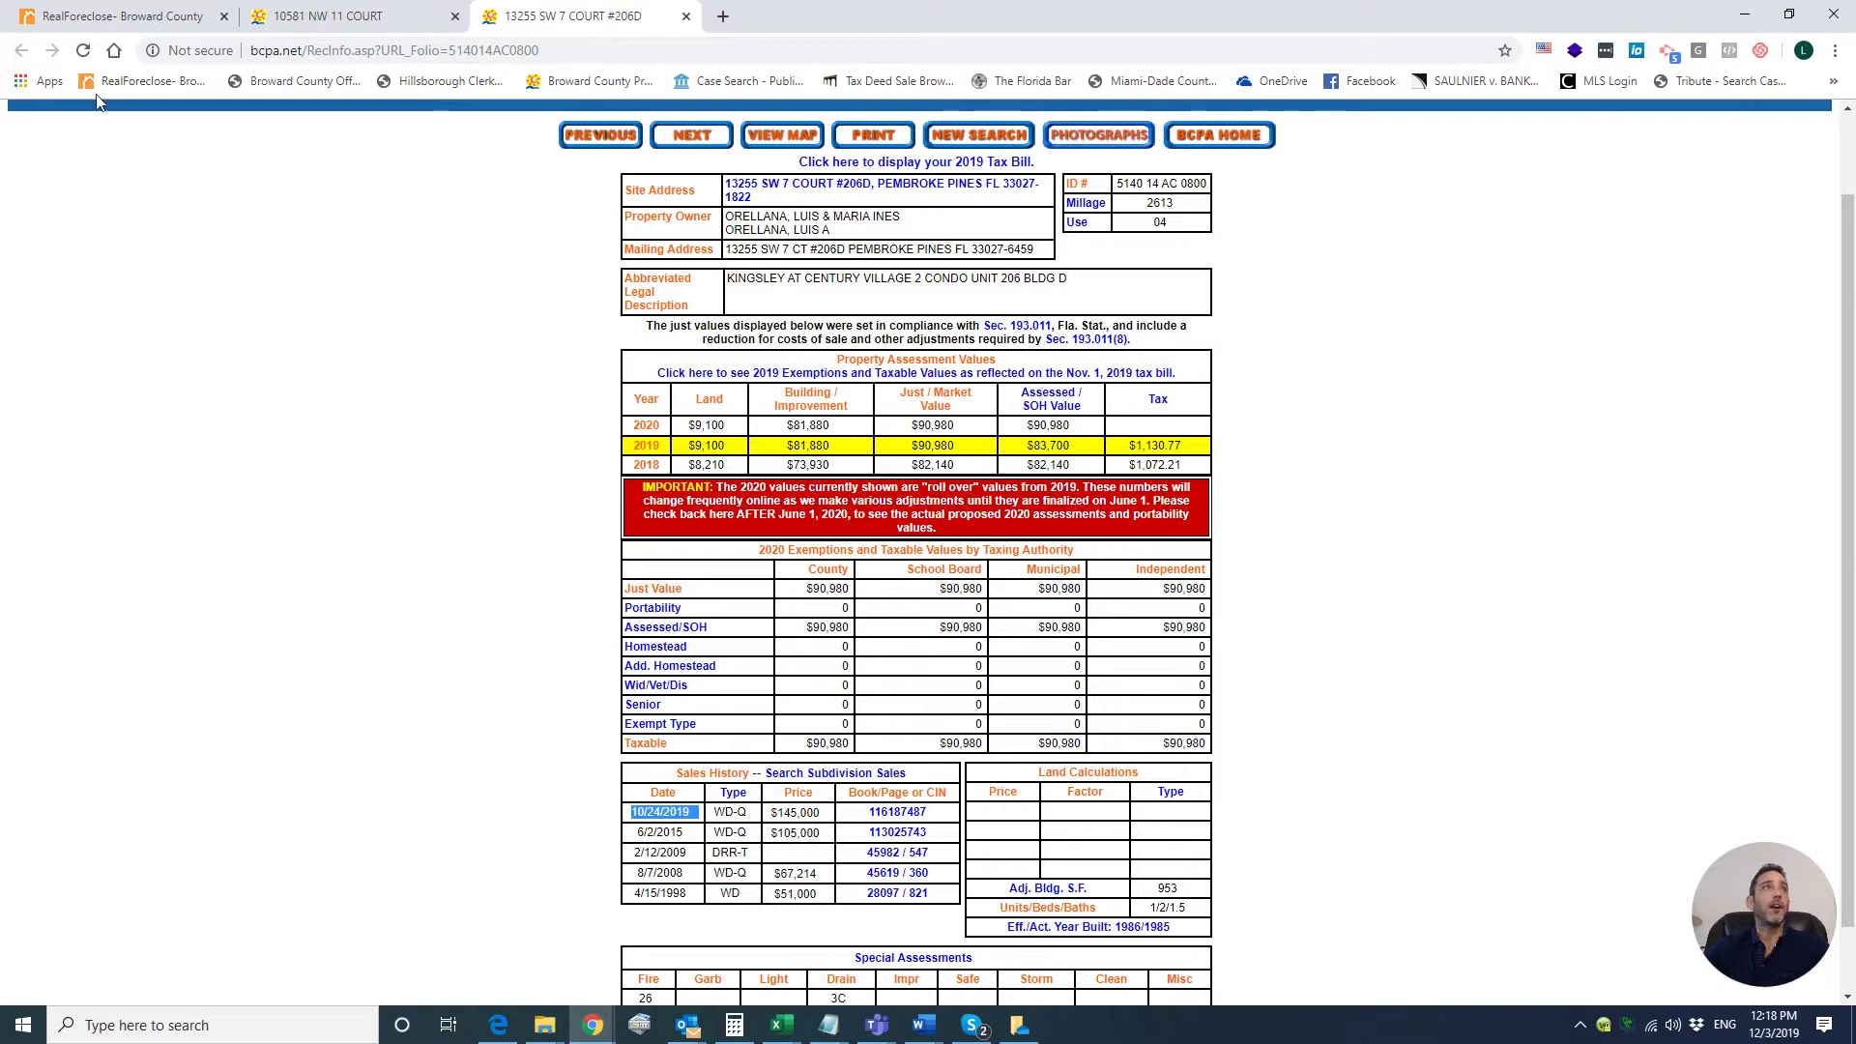
click(120, 13)
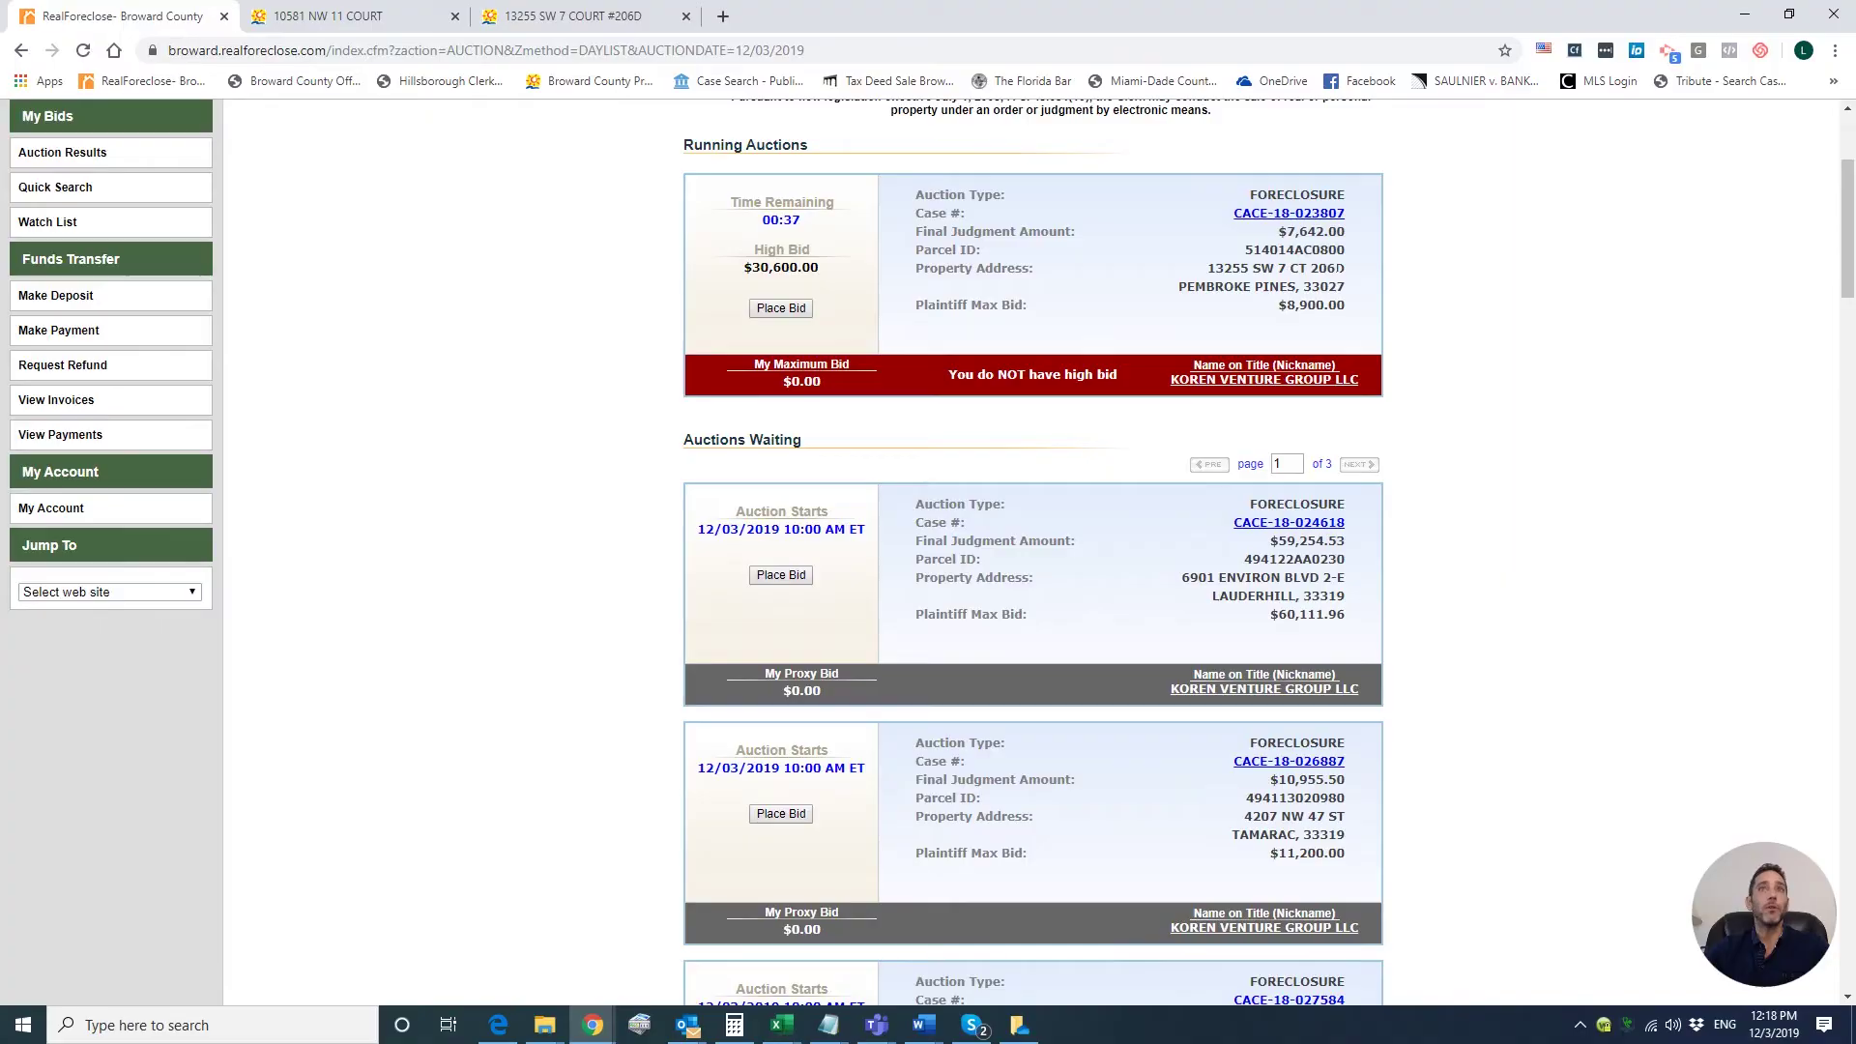
Go back through the spreadsheet and reopen the J1 folio's record at its Sales History
key(super+Tab)
click(1334, 264)
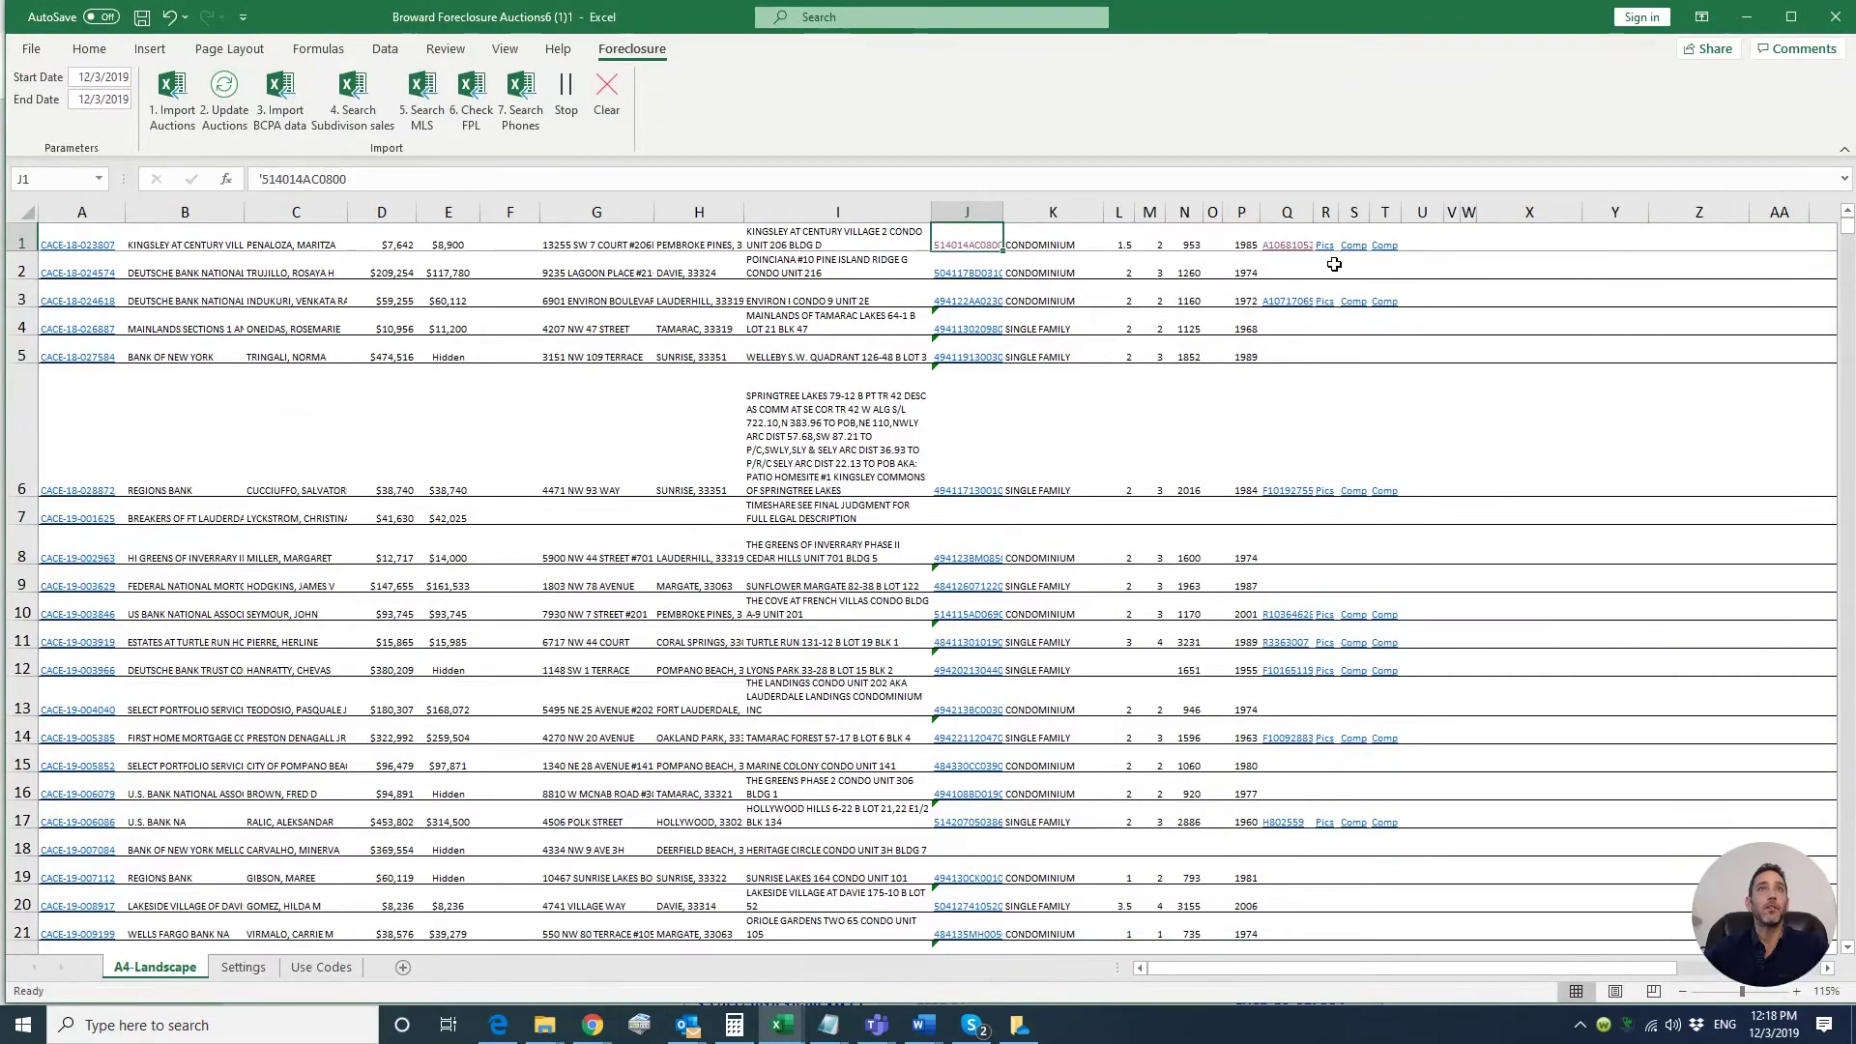
key(alt+Tab)
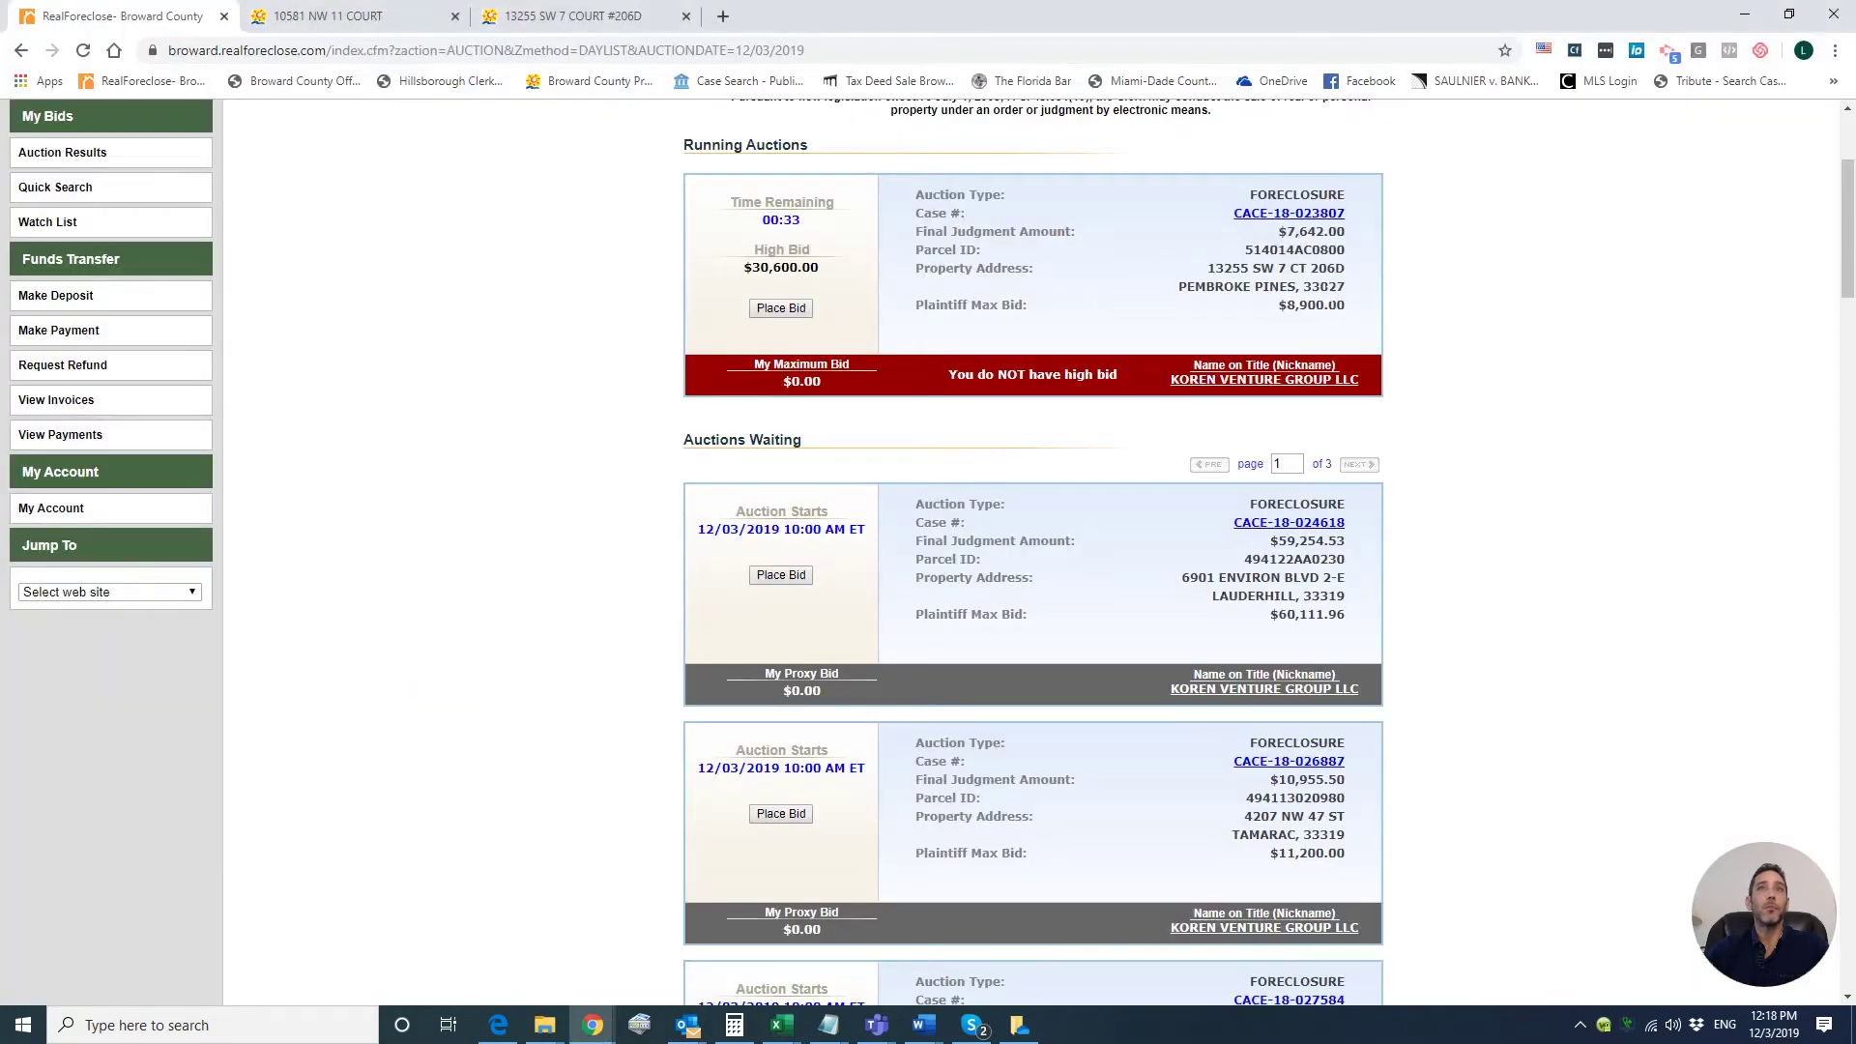
key(super+Tab)
click(984, 249)
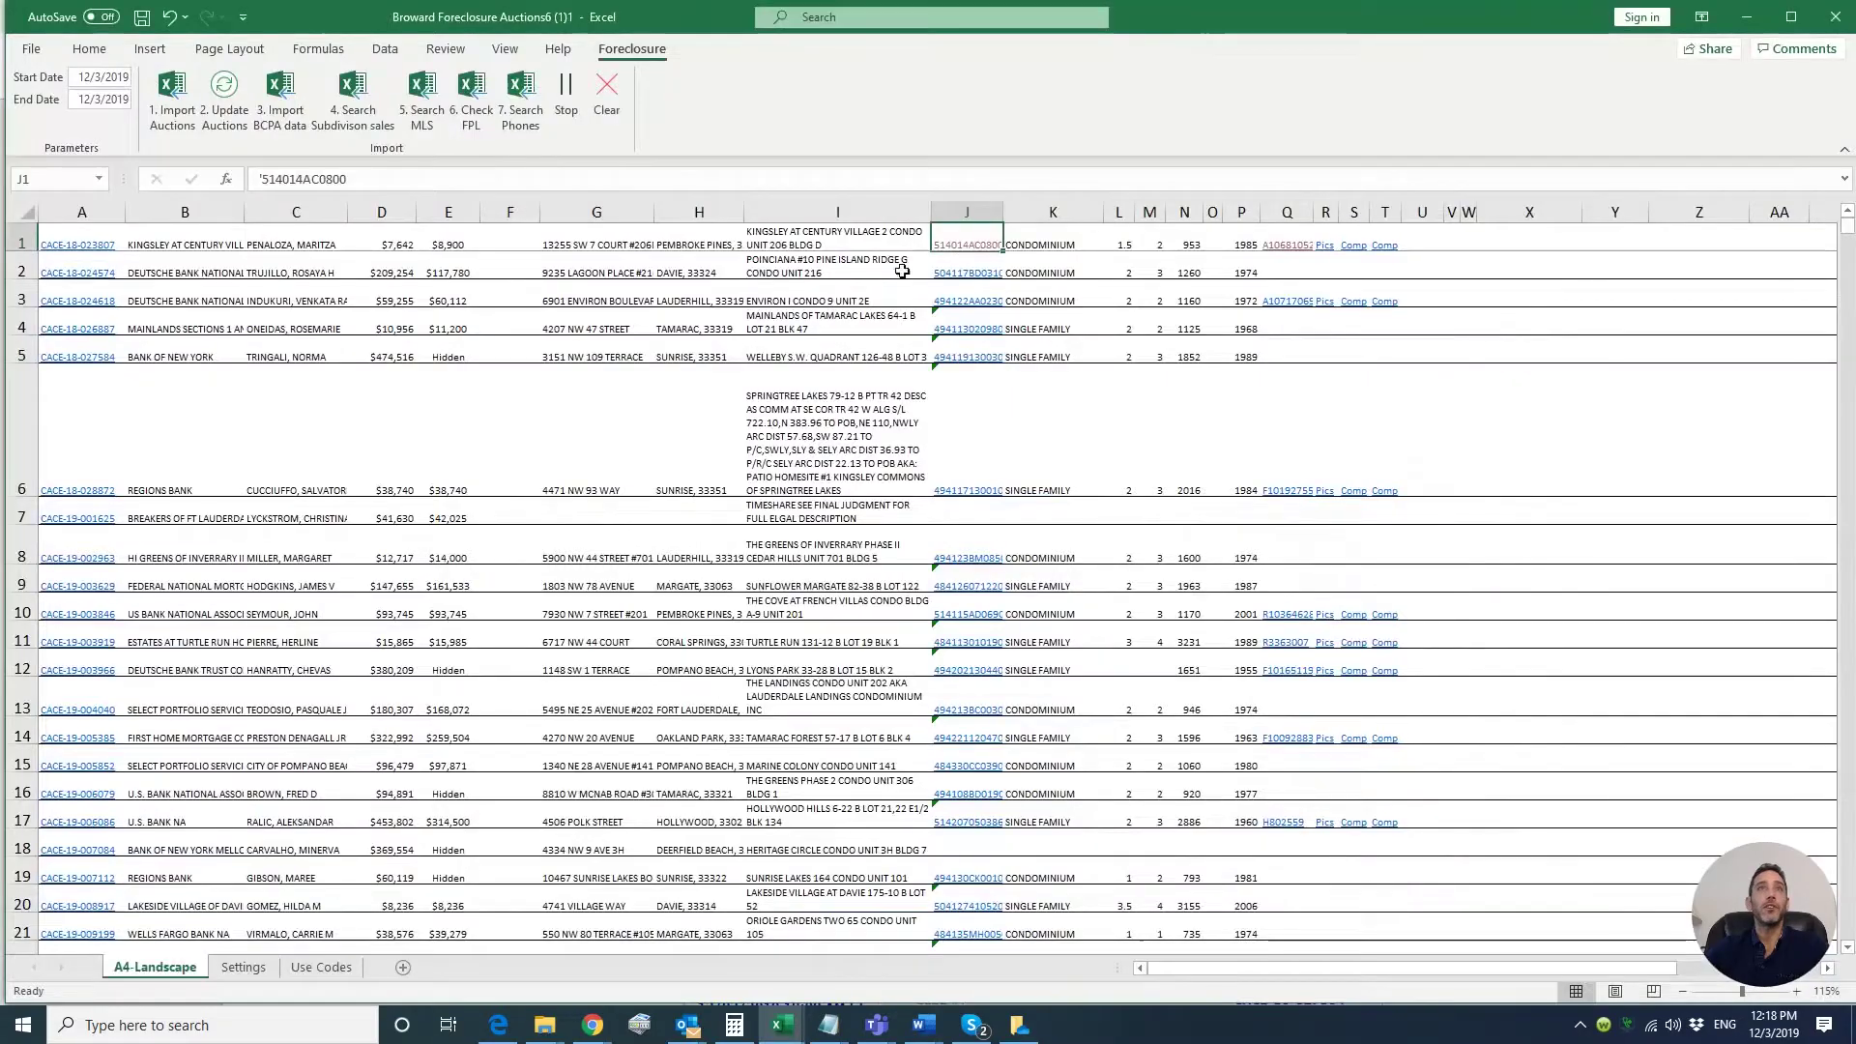
click(980, 250)
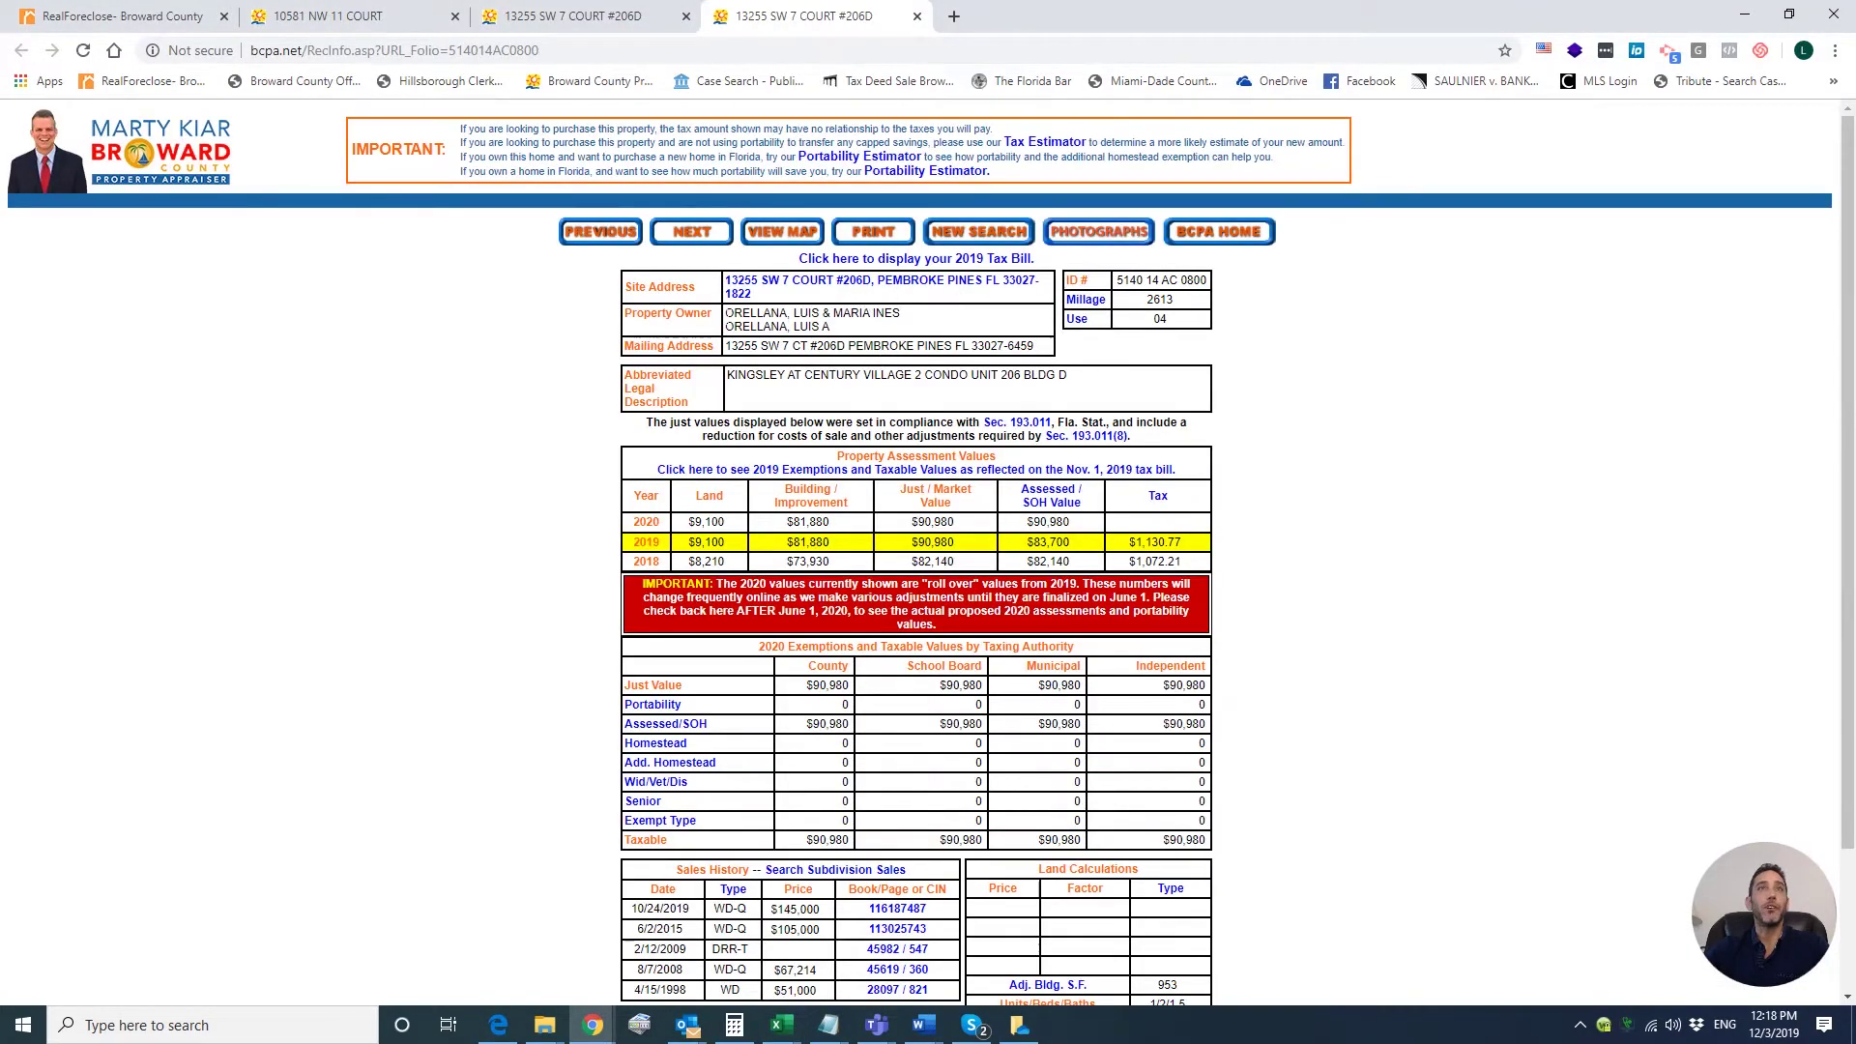
scroll(873, 420, down, 1)
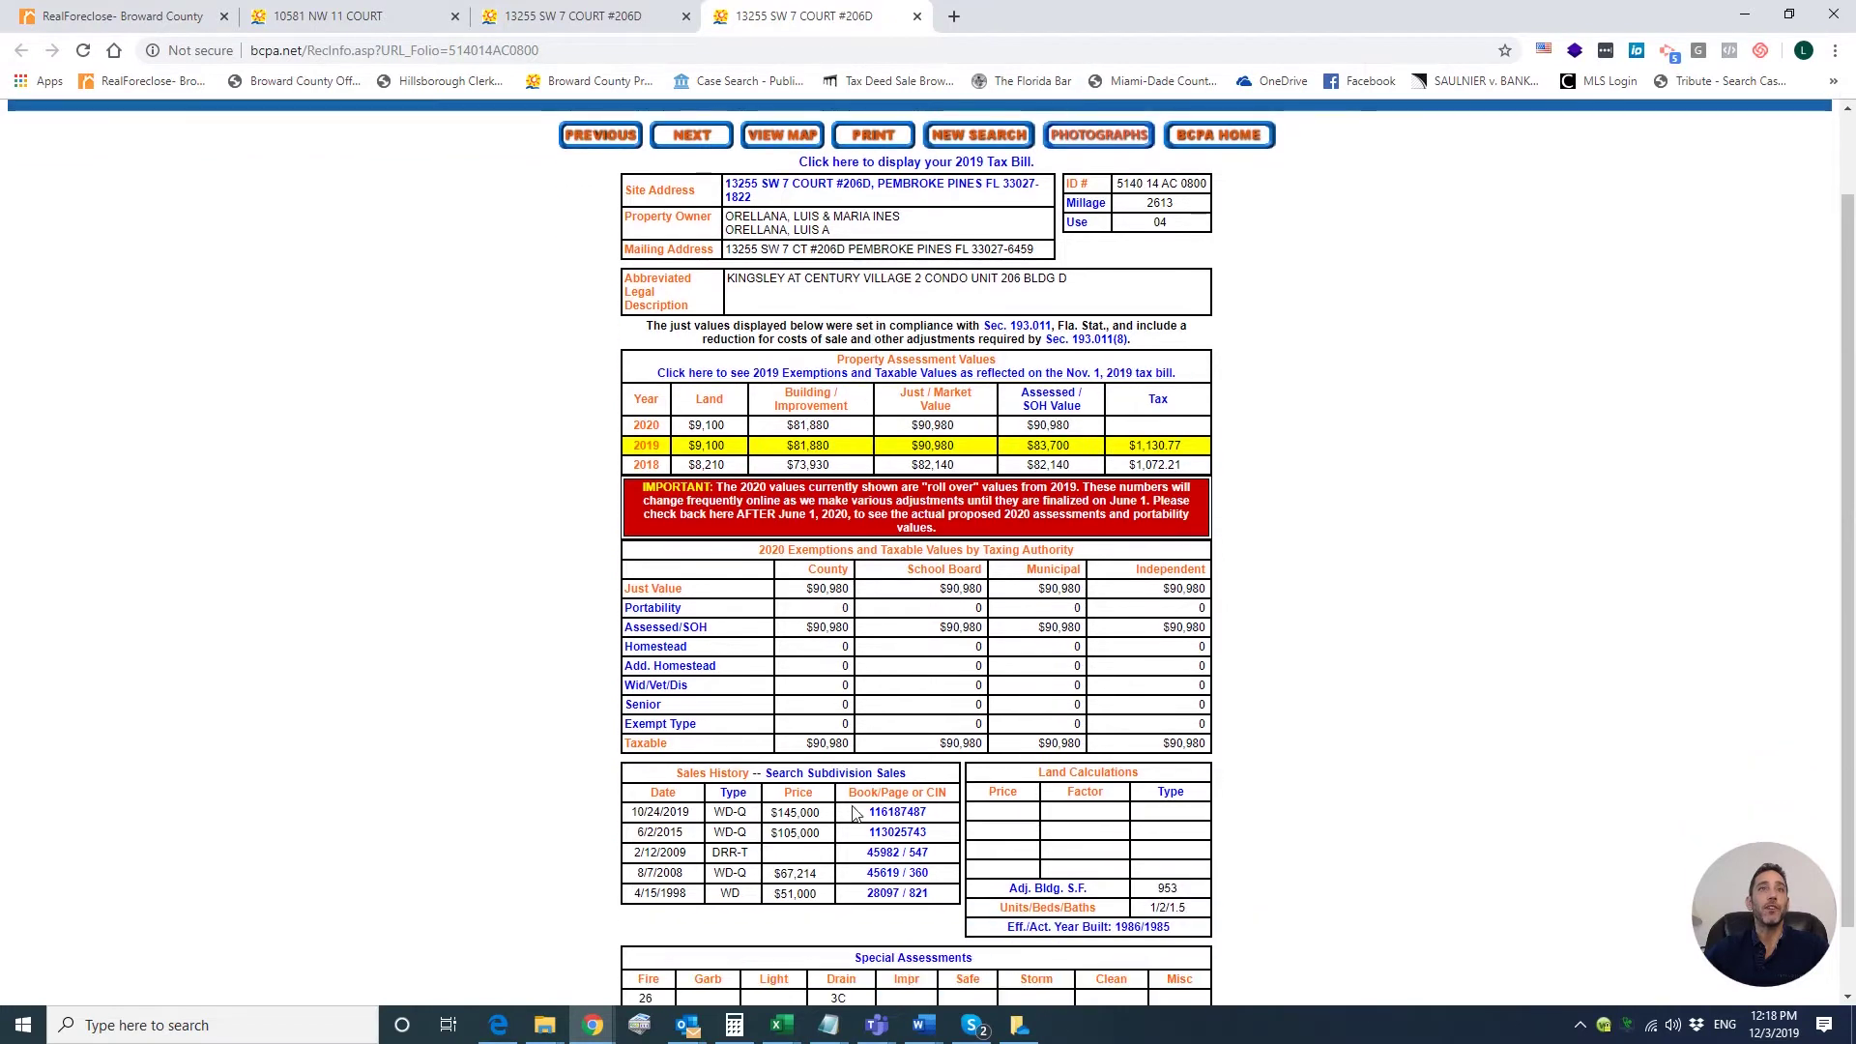
Open the 10/24/2019 sale's deed, instrument 116187487, and select the grantee names
click(895, 813)
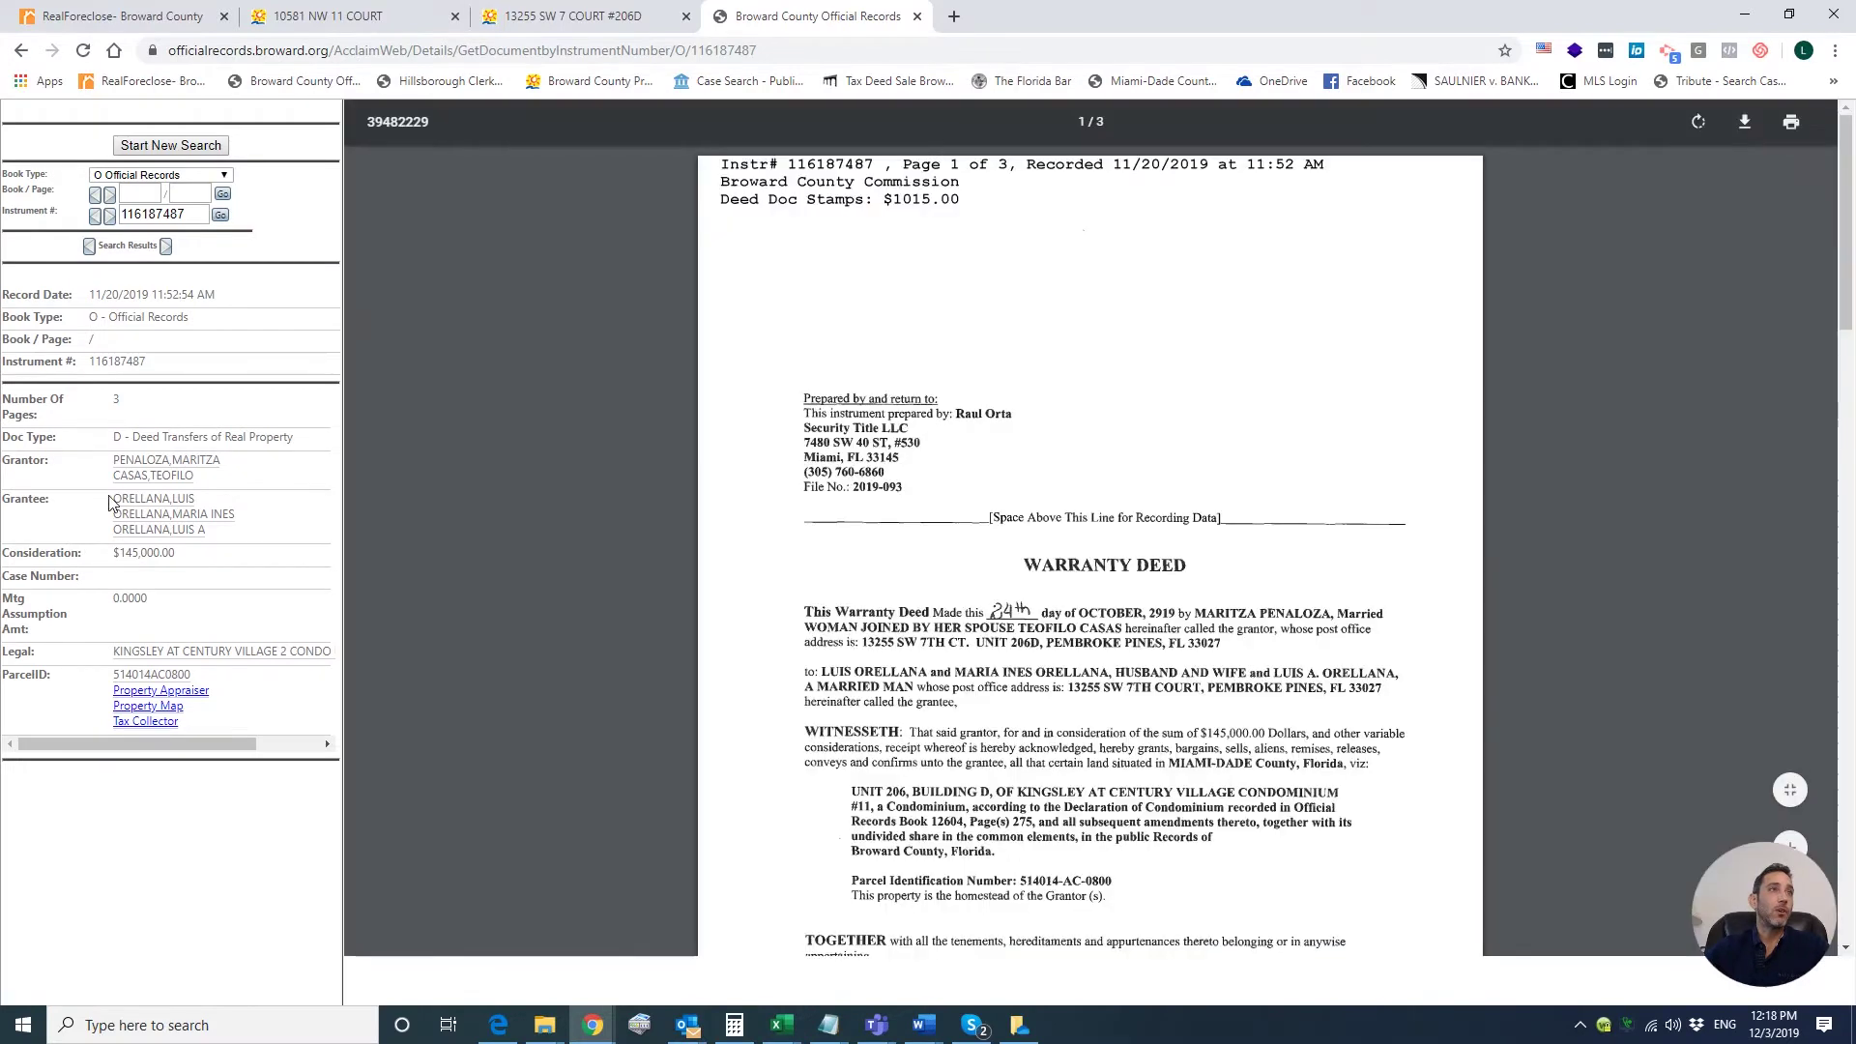
drag(110, 502, 206, 531)
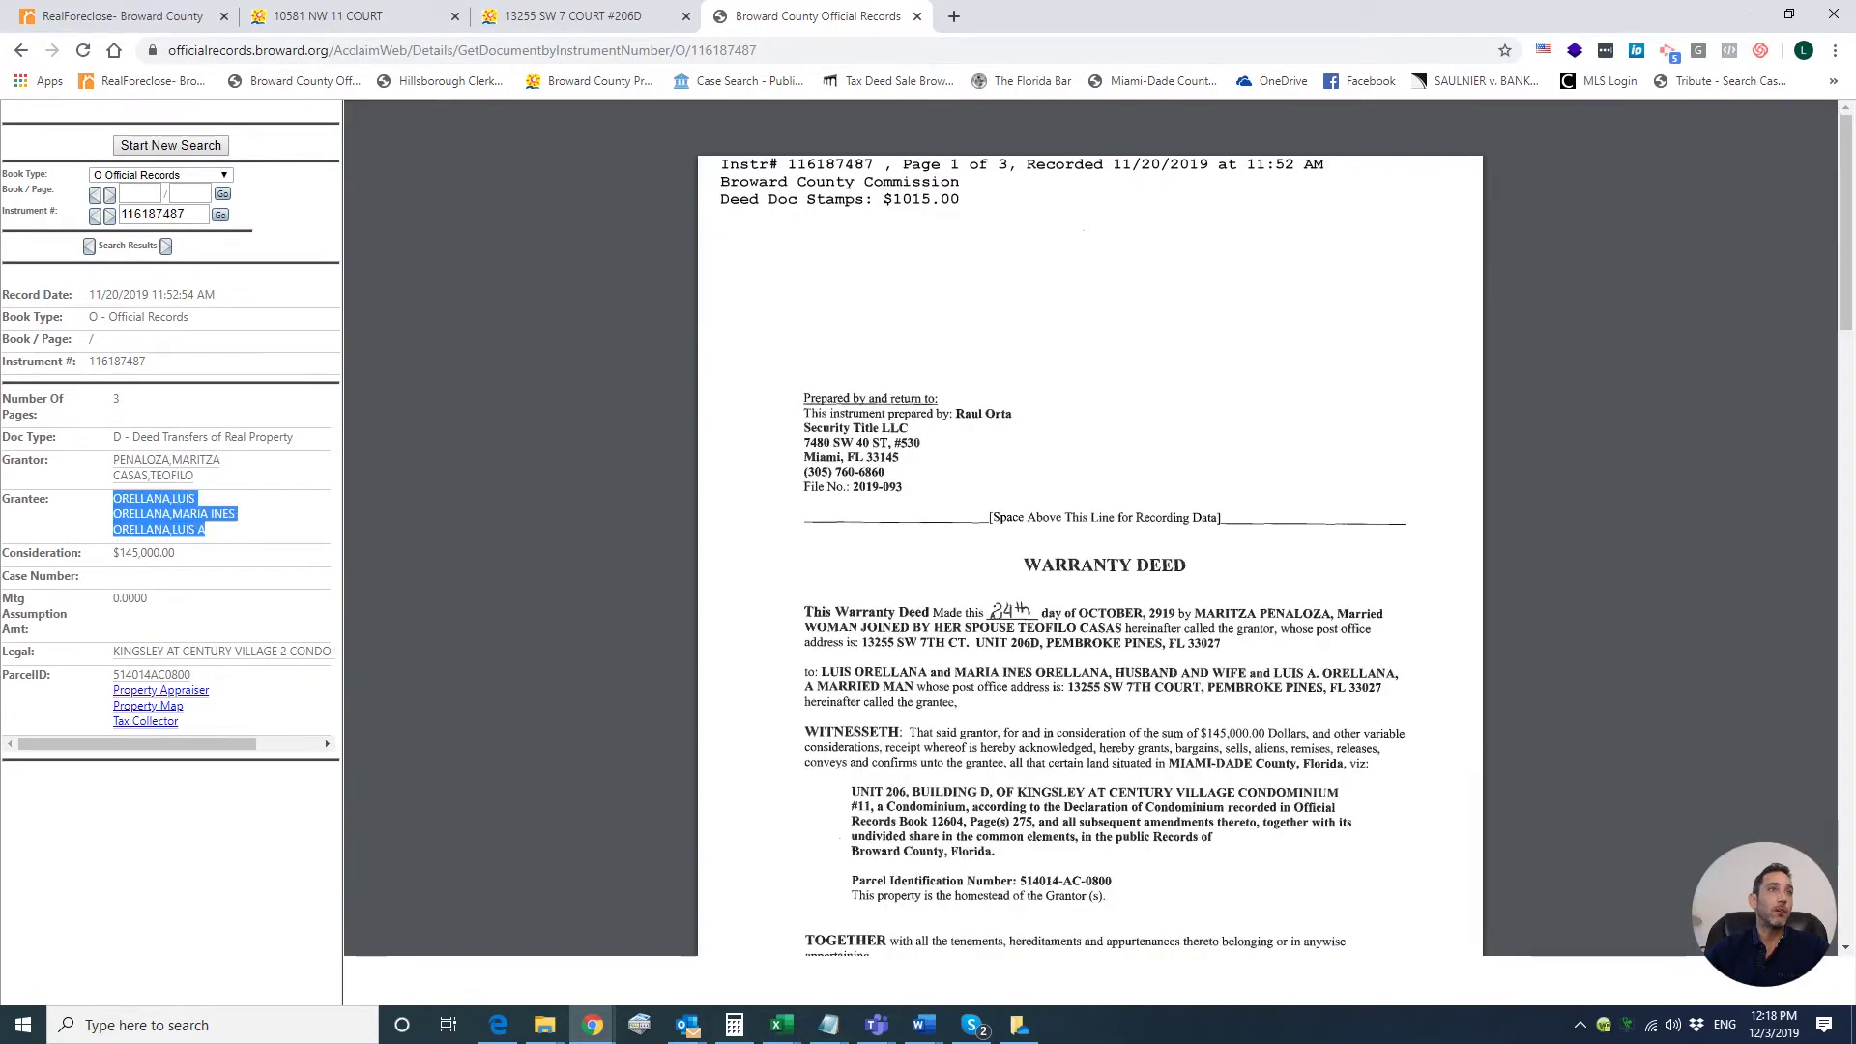
drag(119, 460, 249, 503)
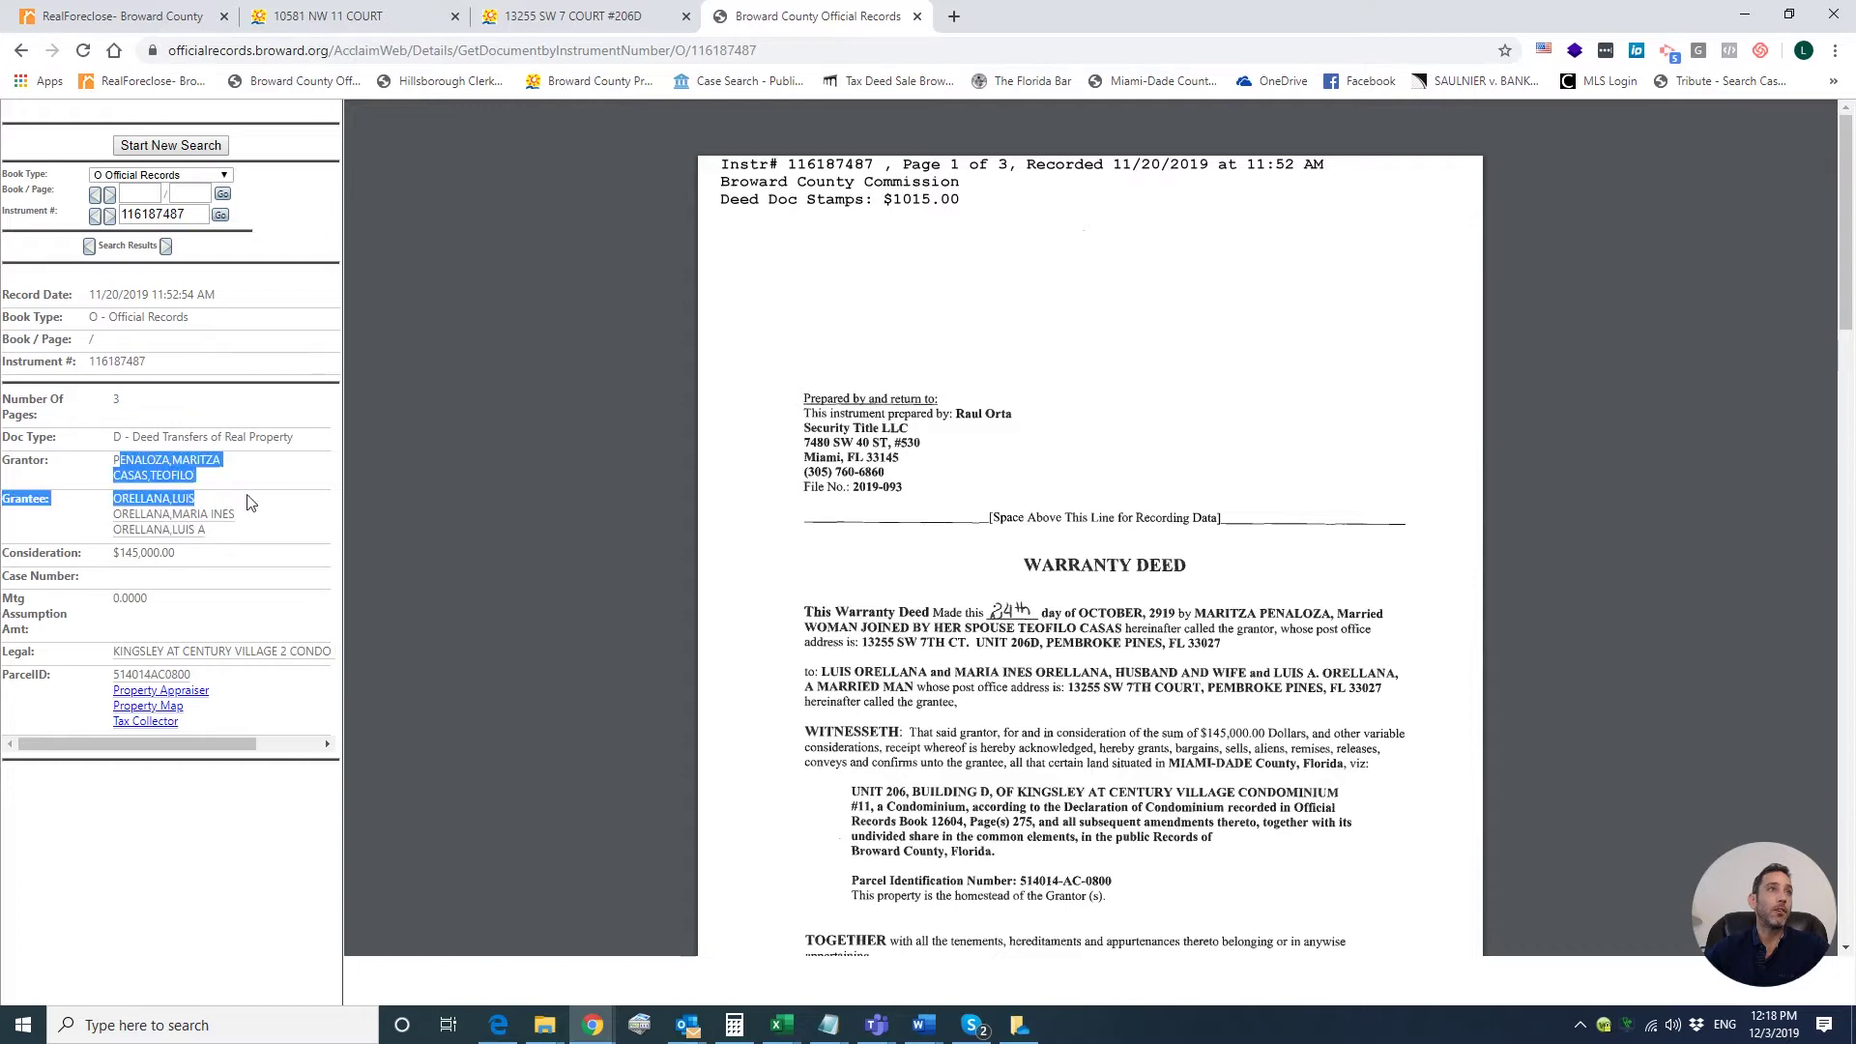
drag(120, 499, 266, 534)
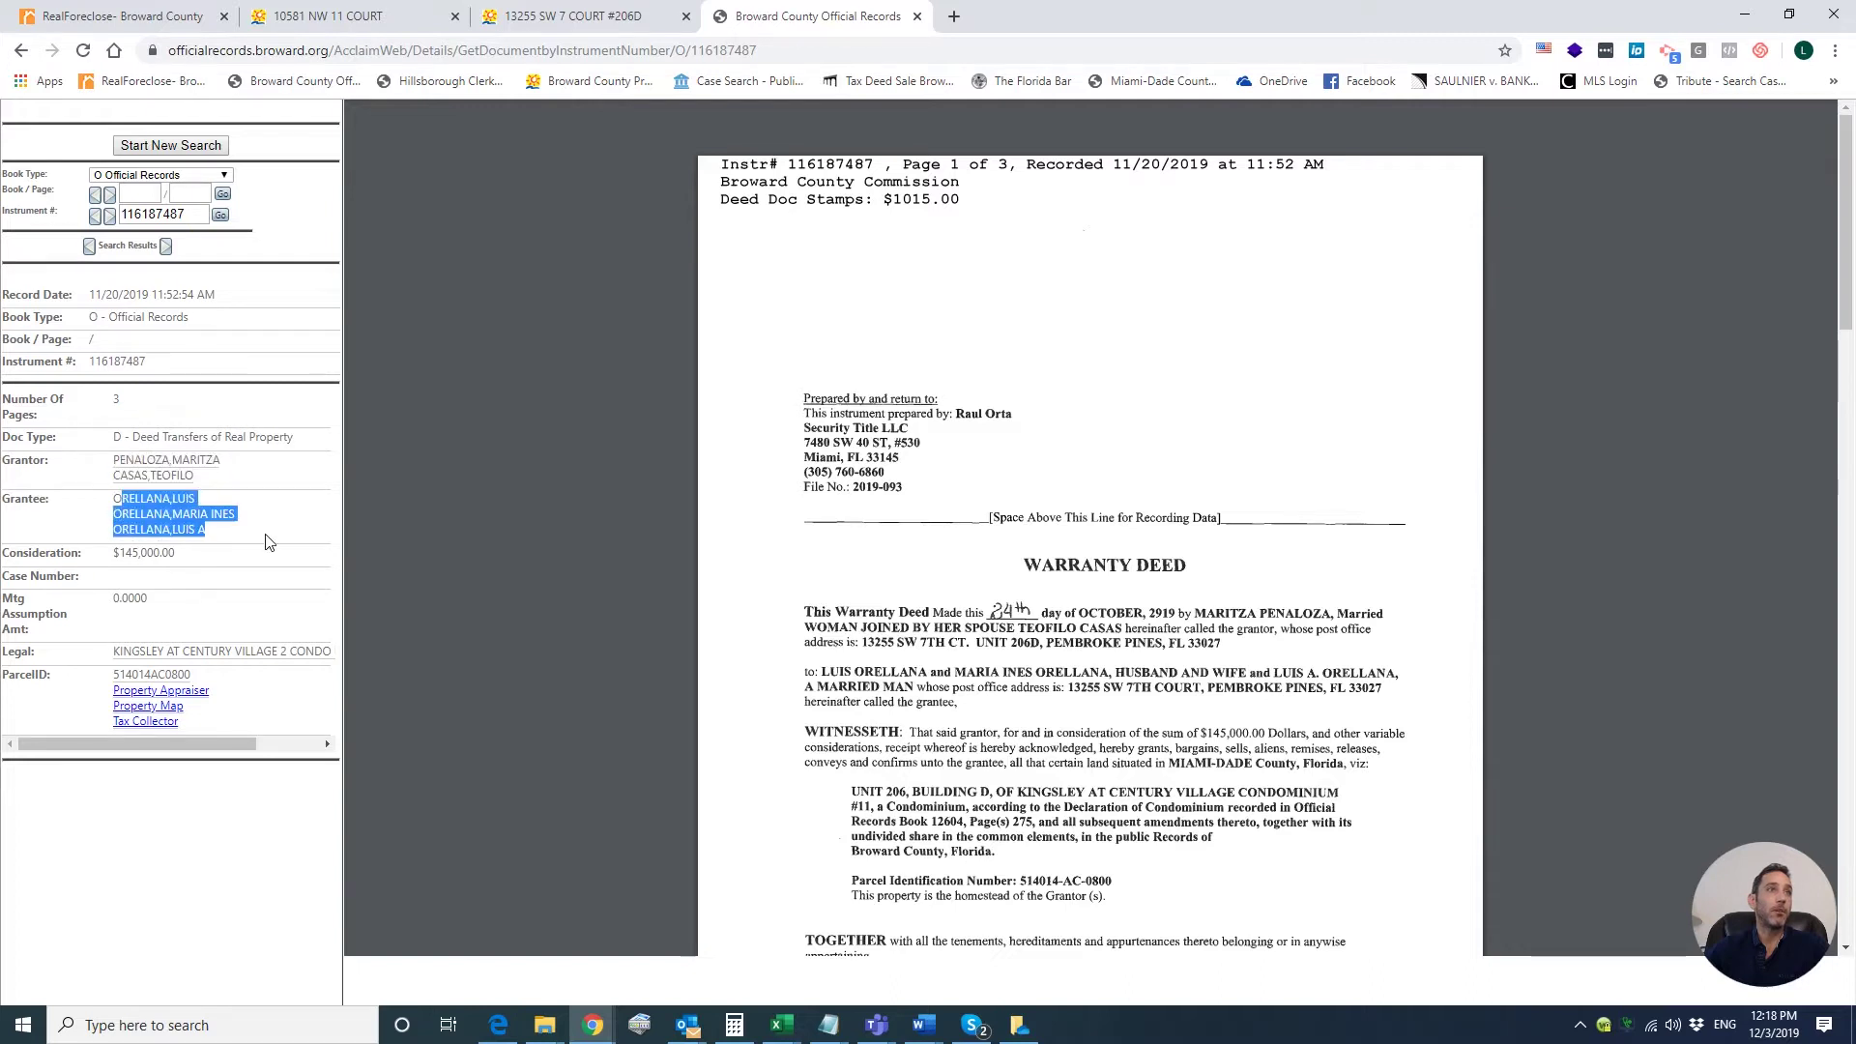
Recheck the appraiser record, then select the deed's grantor and first grantee names
key(alt+Tab)
key(alt+Tab)
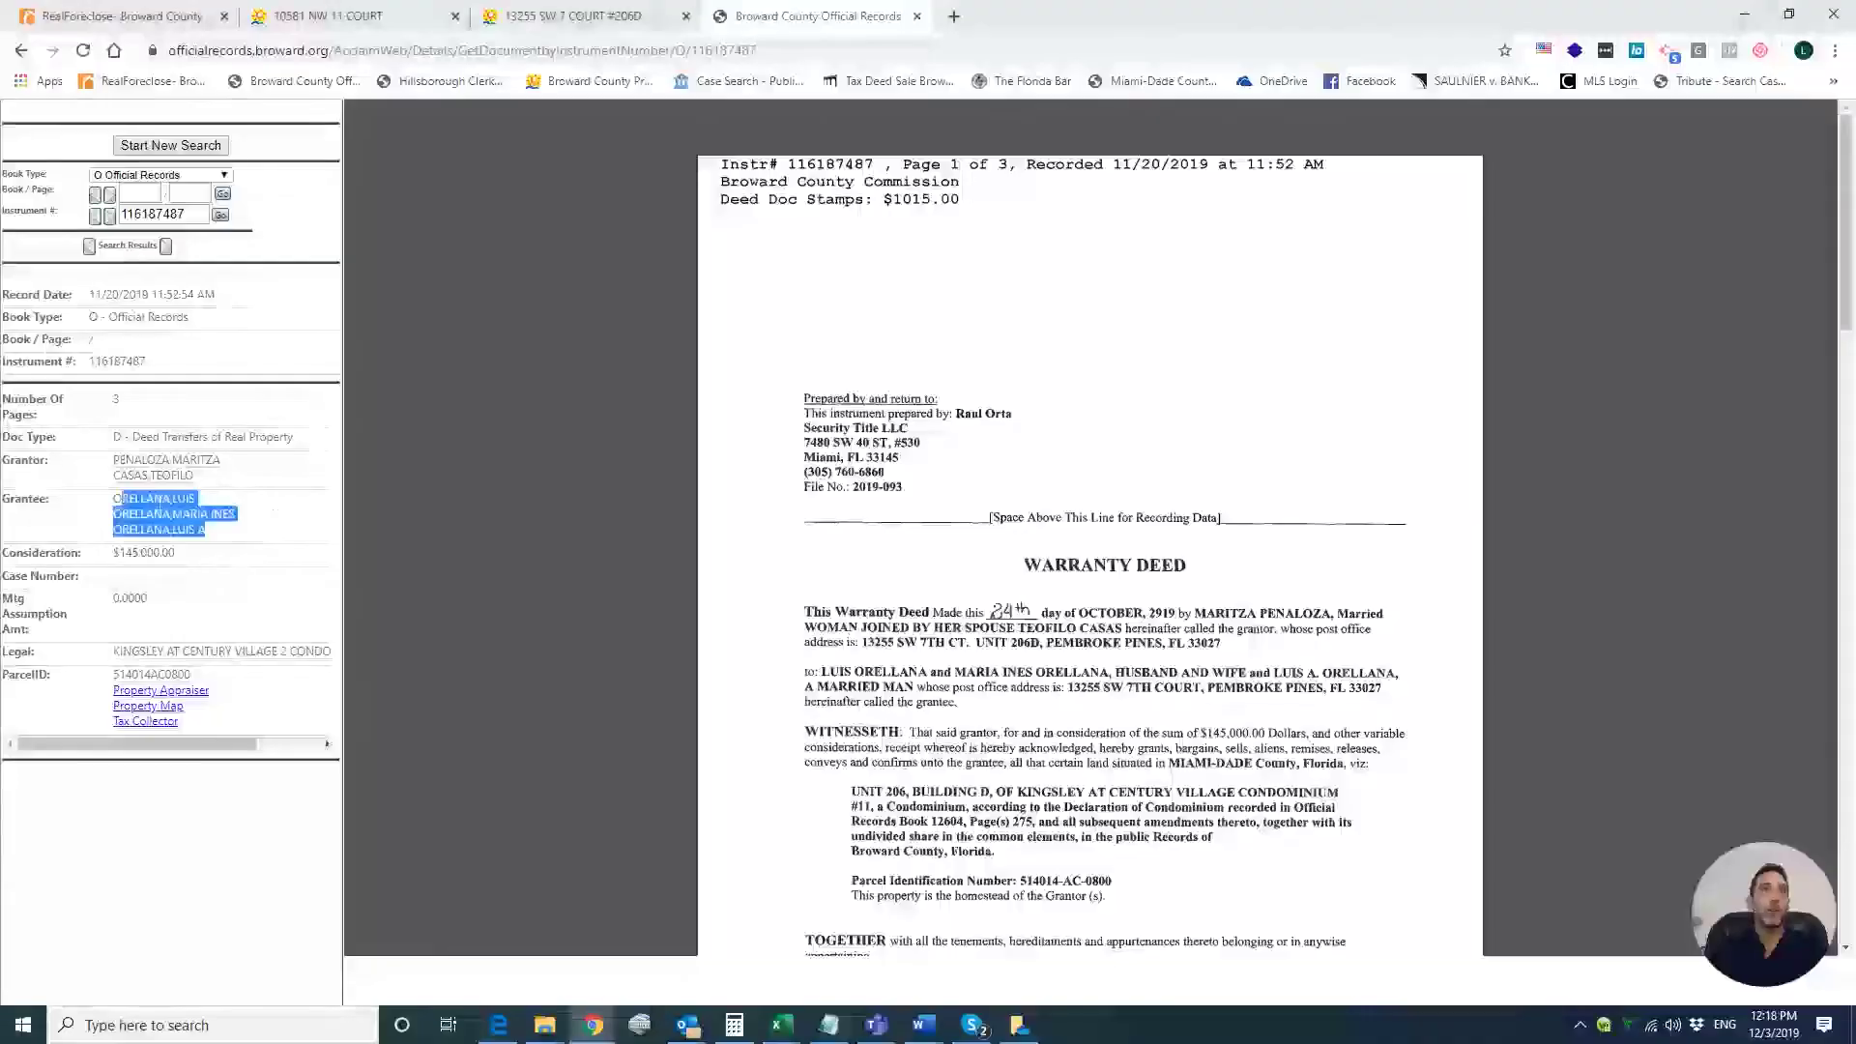
click(571, 20)
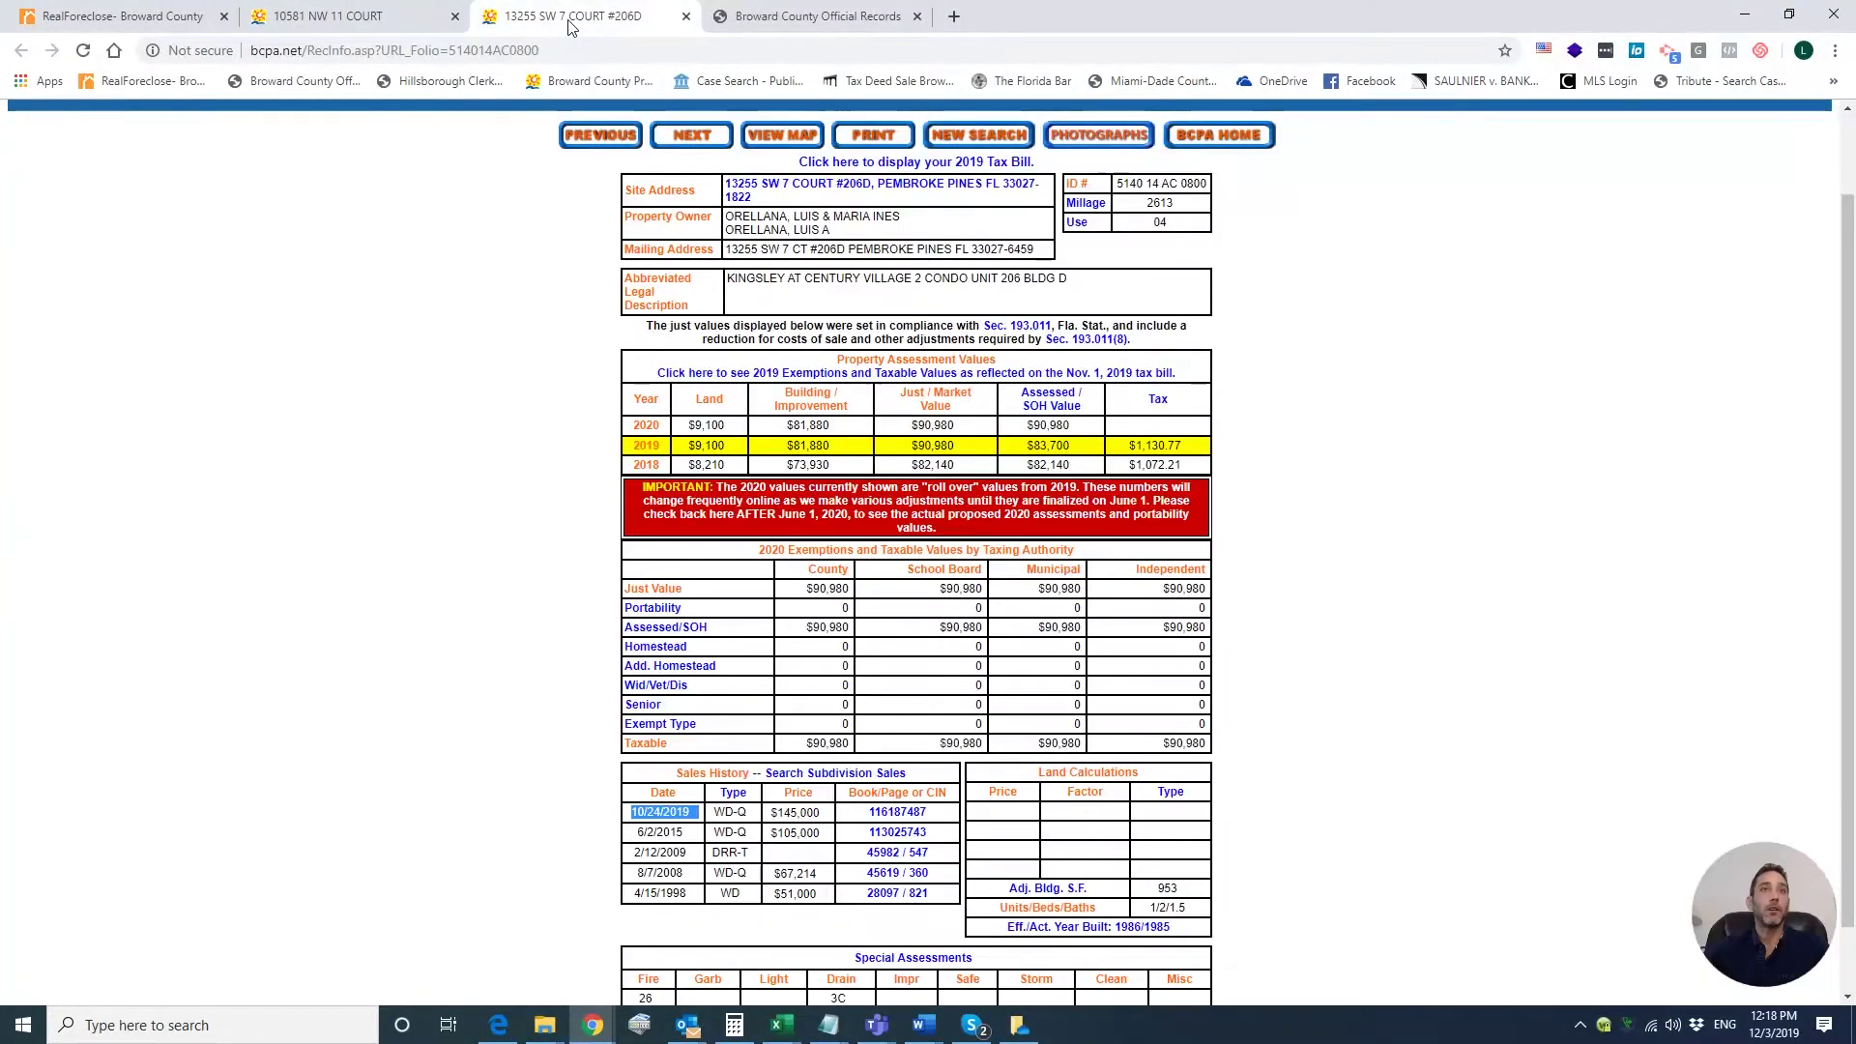
click(827, 22)
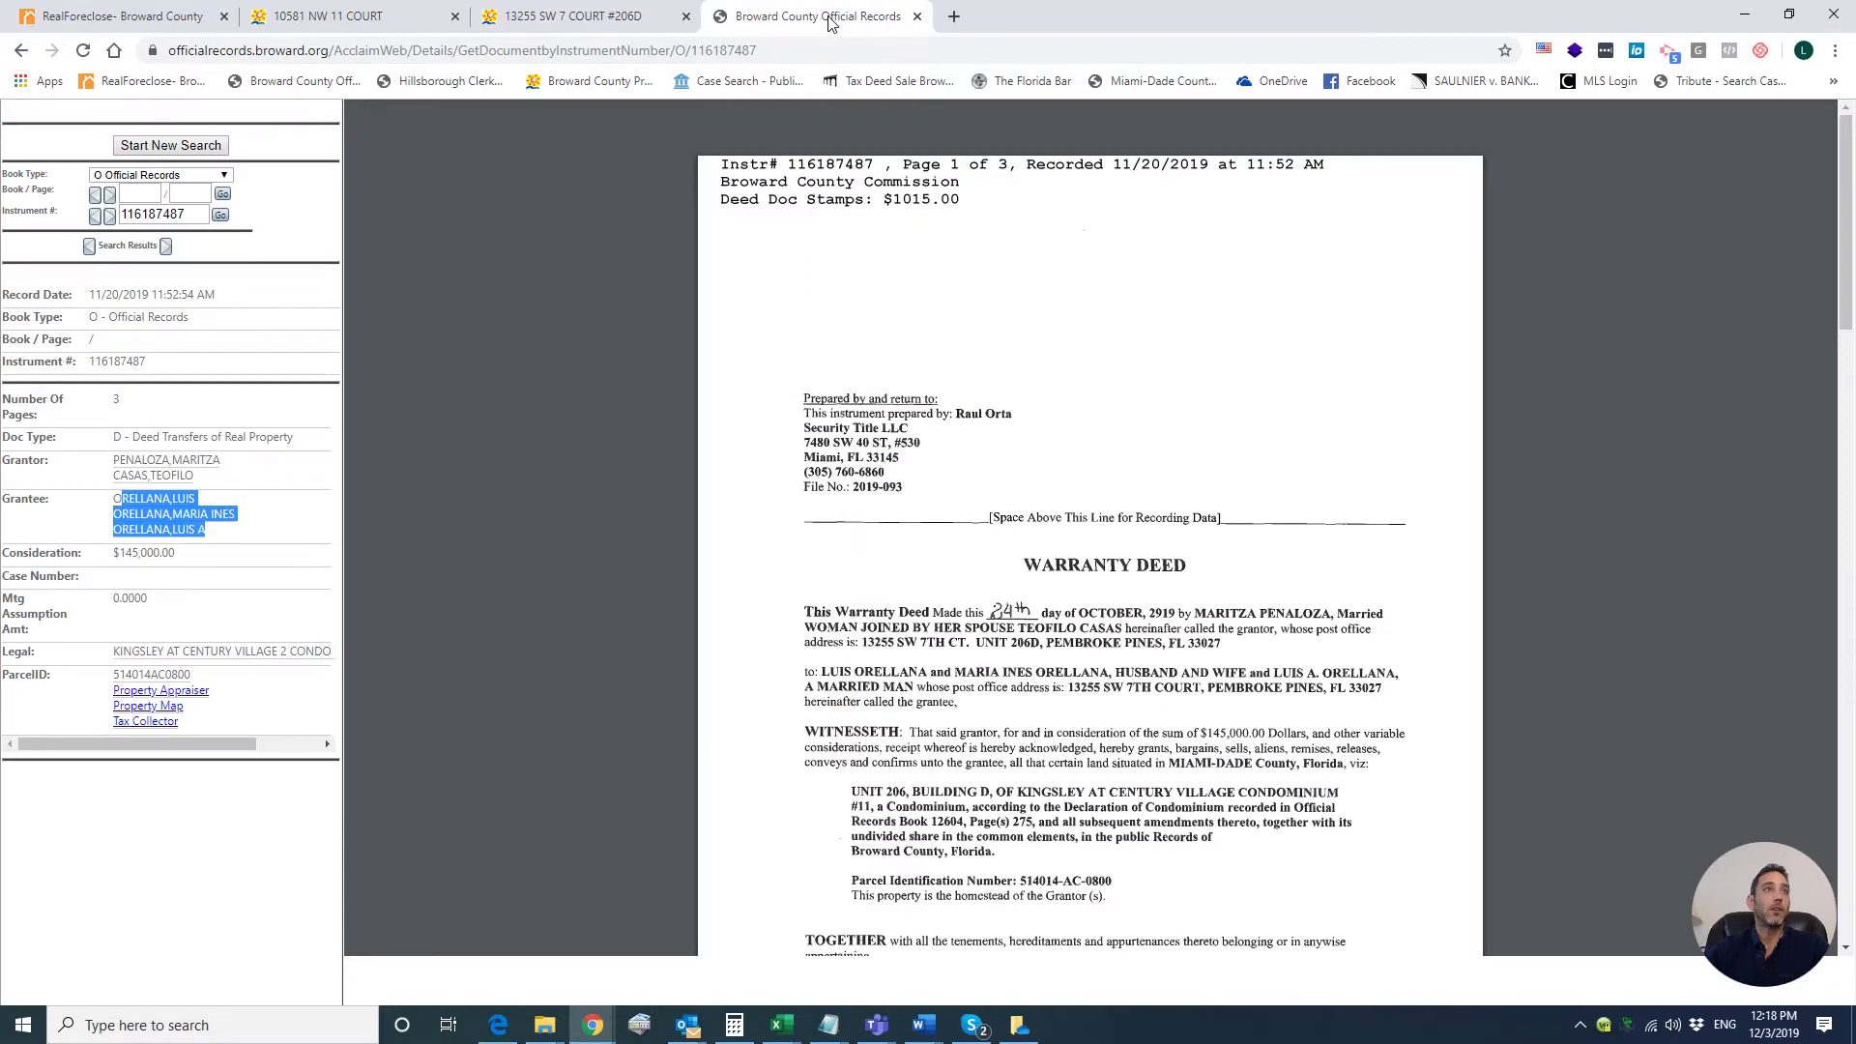
drag(125, 460, 313, 470)
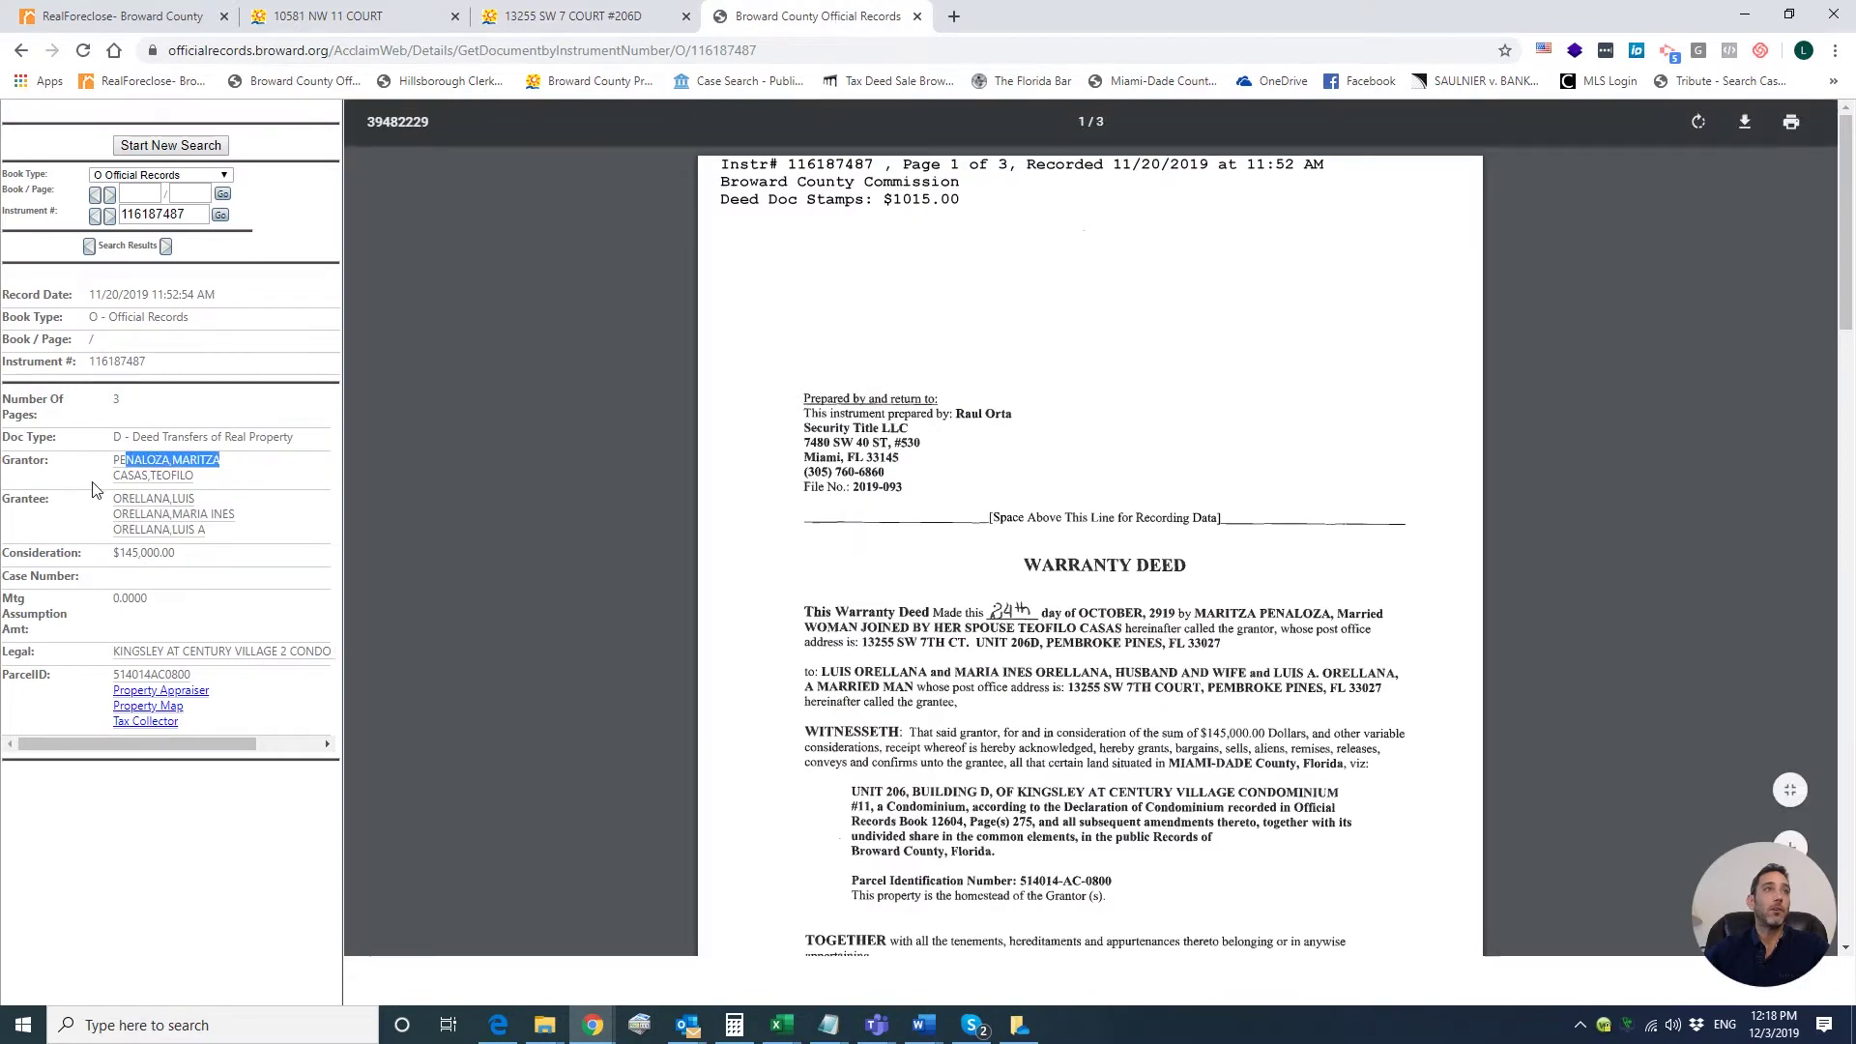
drag(109, 493, 155, 514)
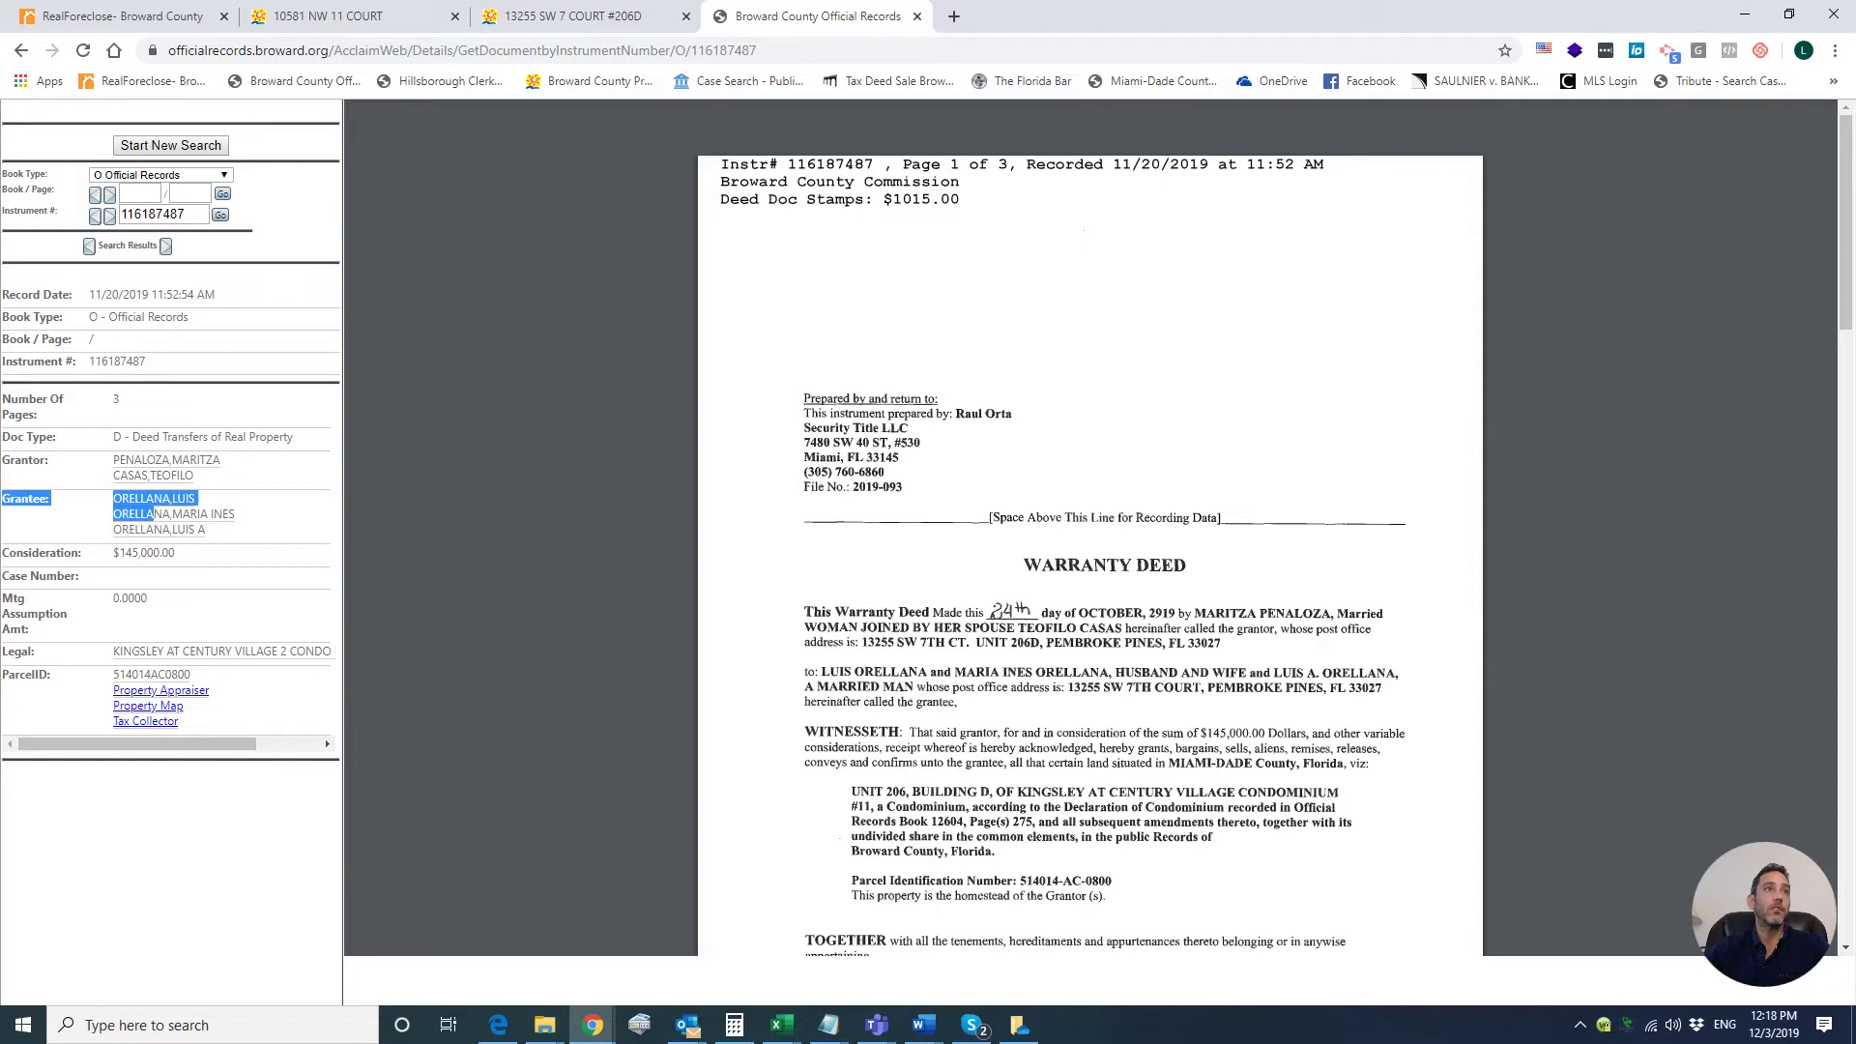
drag(222, 460, 113, 460)
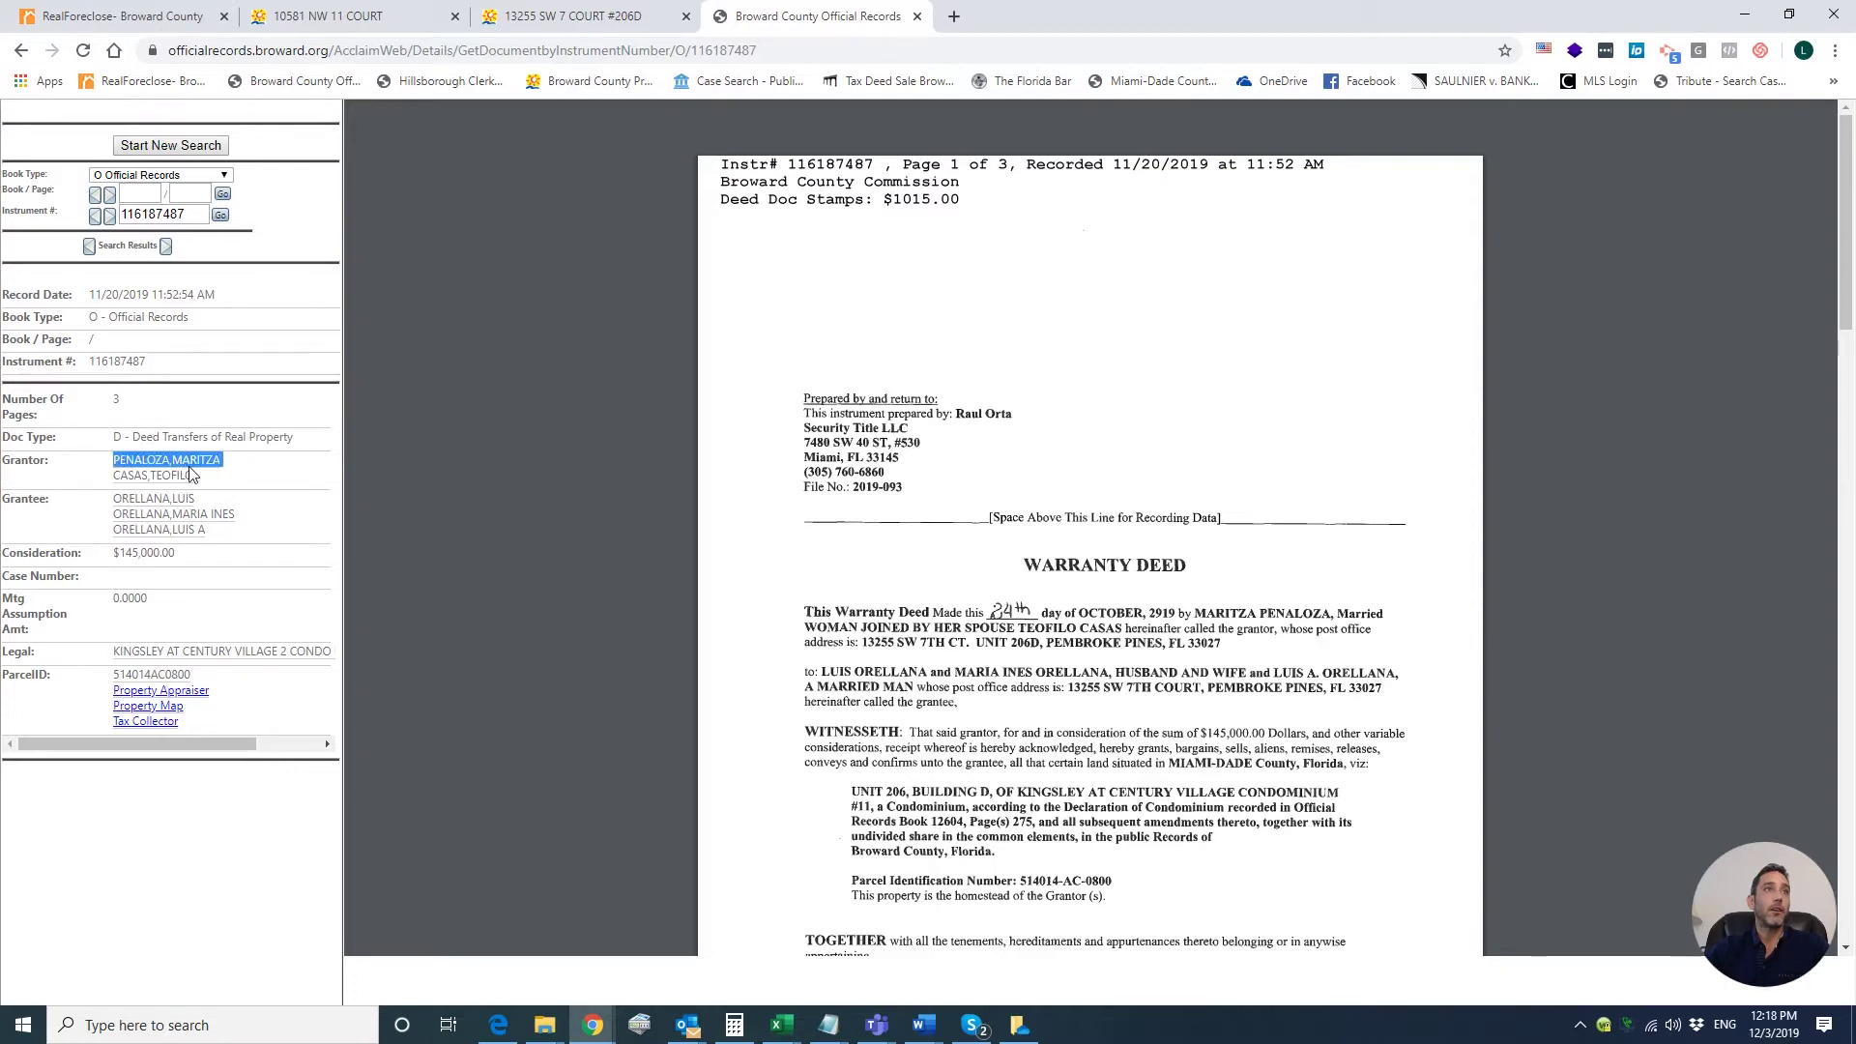
Compare the deed's names against the defendant listed in cell C1
key(alt+Tab)
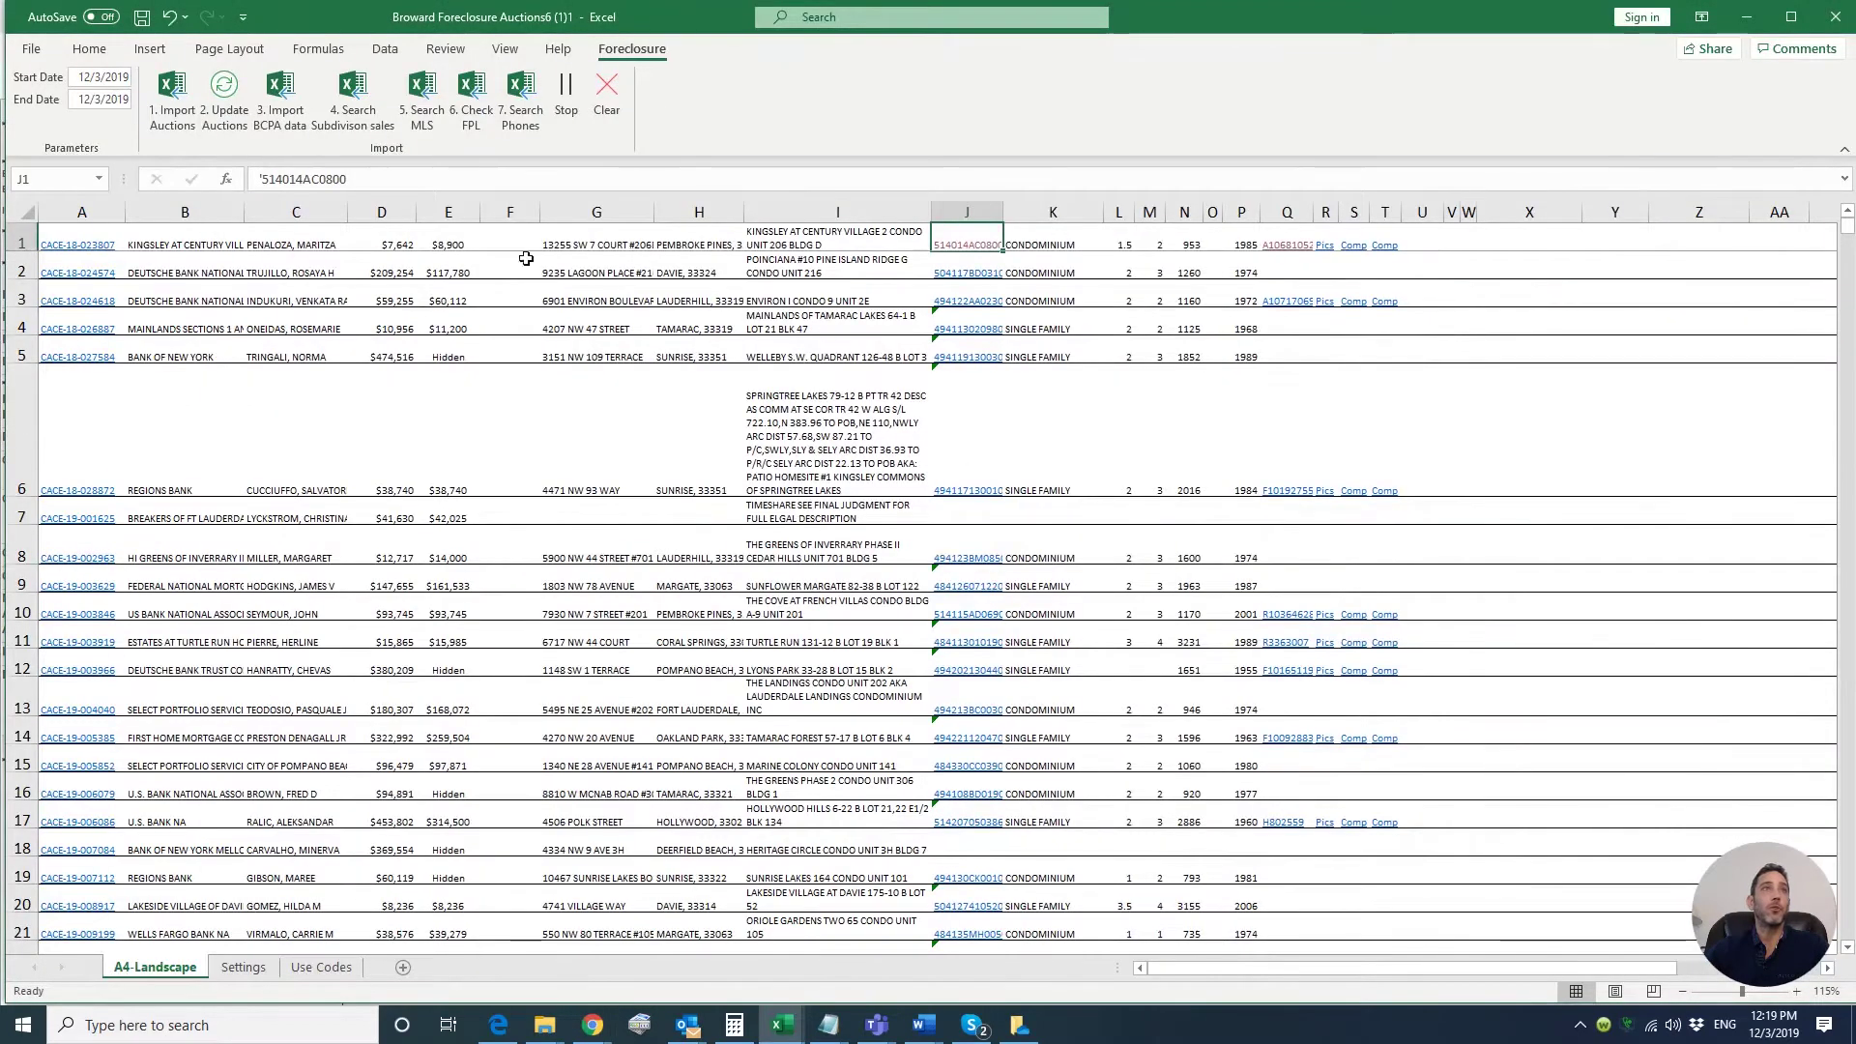
click(314, 247)
key(alt+Tab)
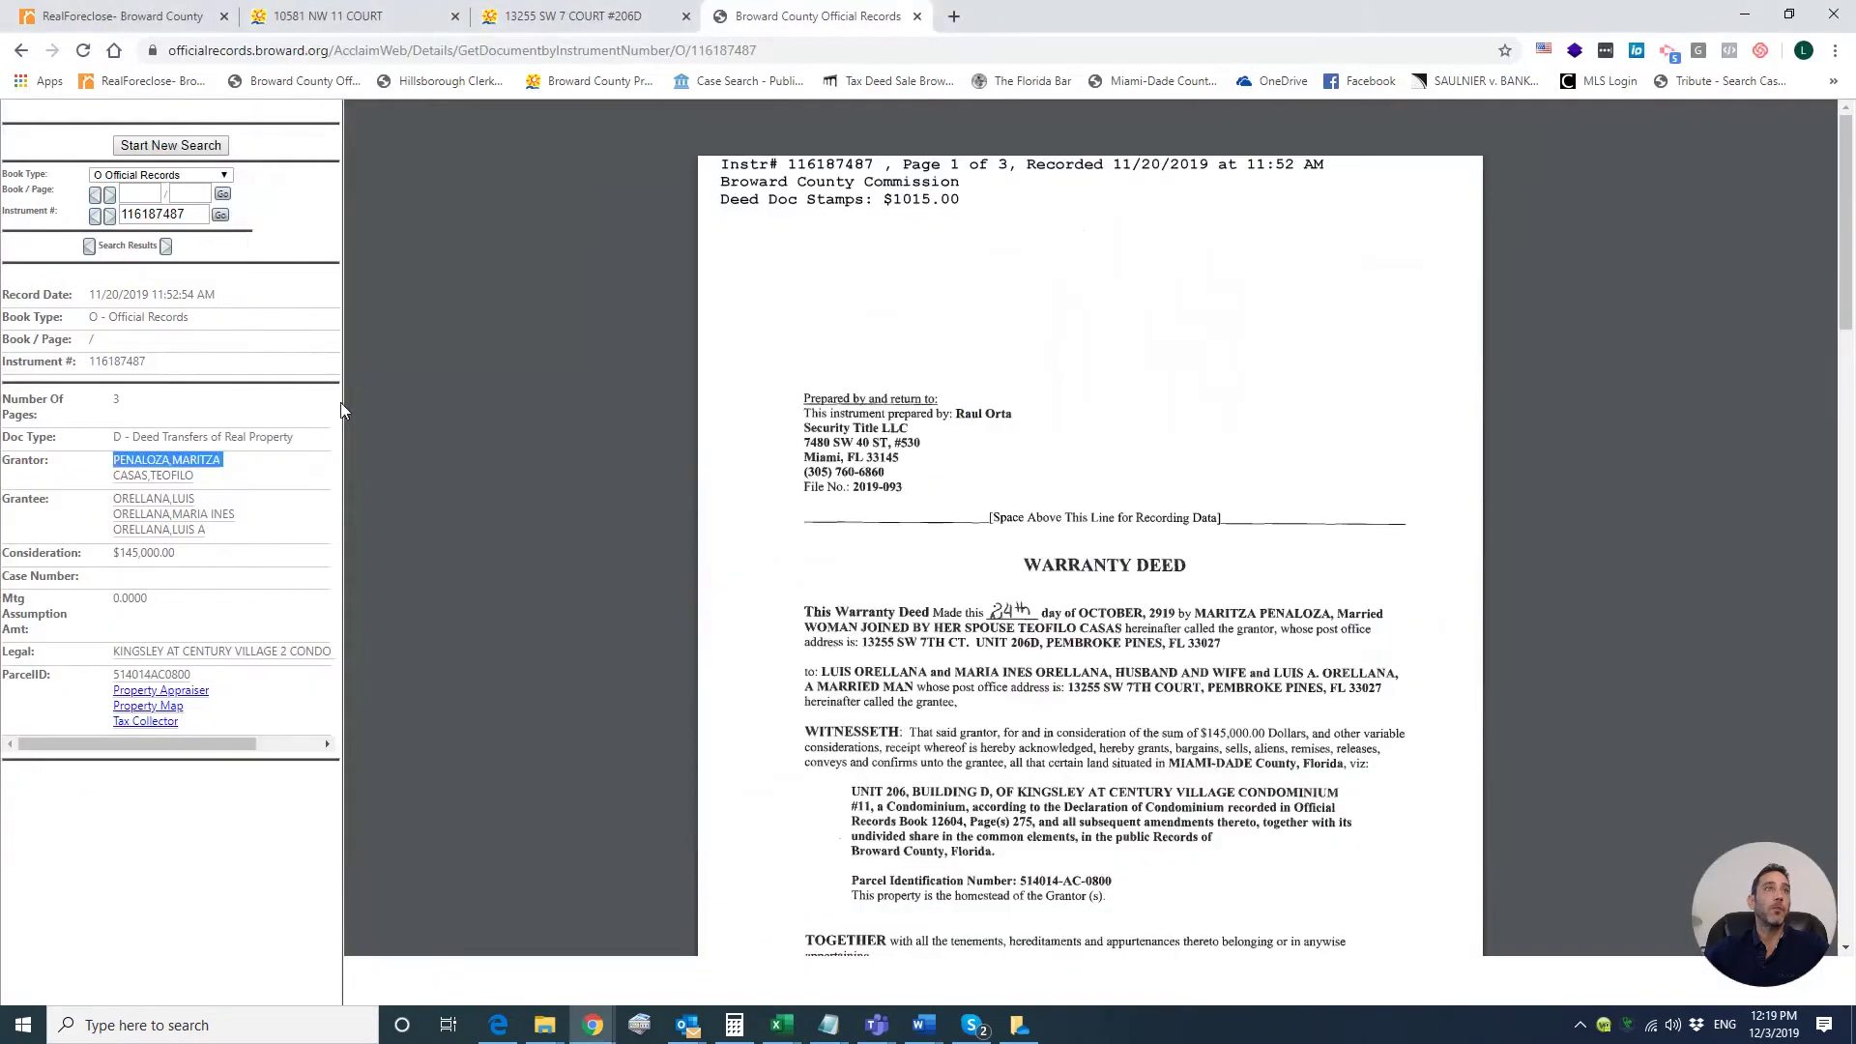
key(alt+Tab)
key(alt+Tab)
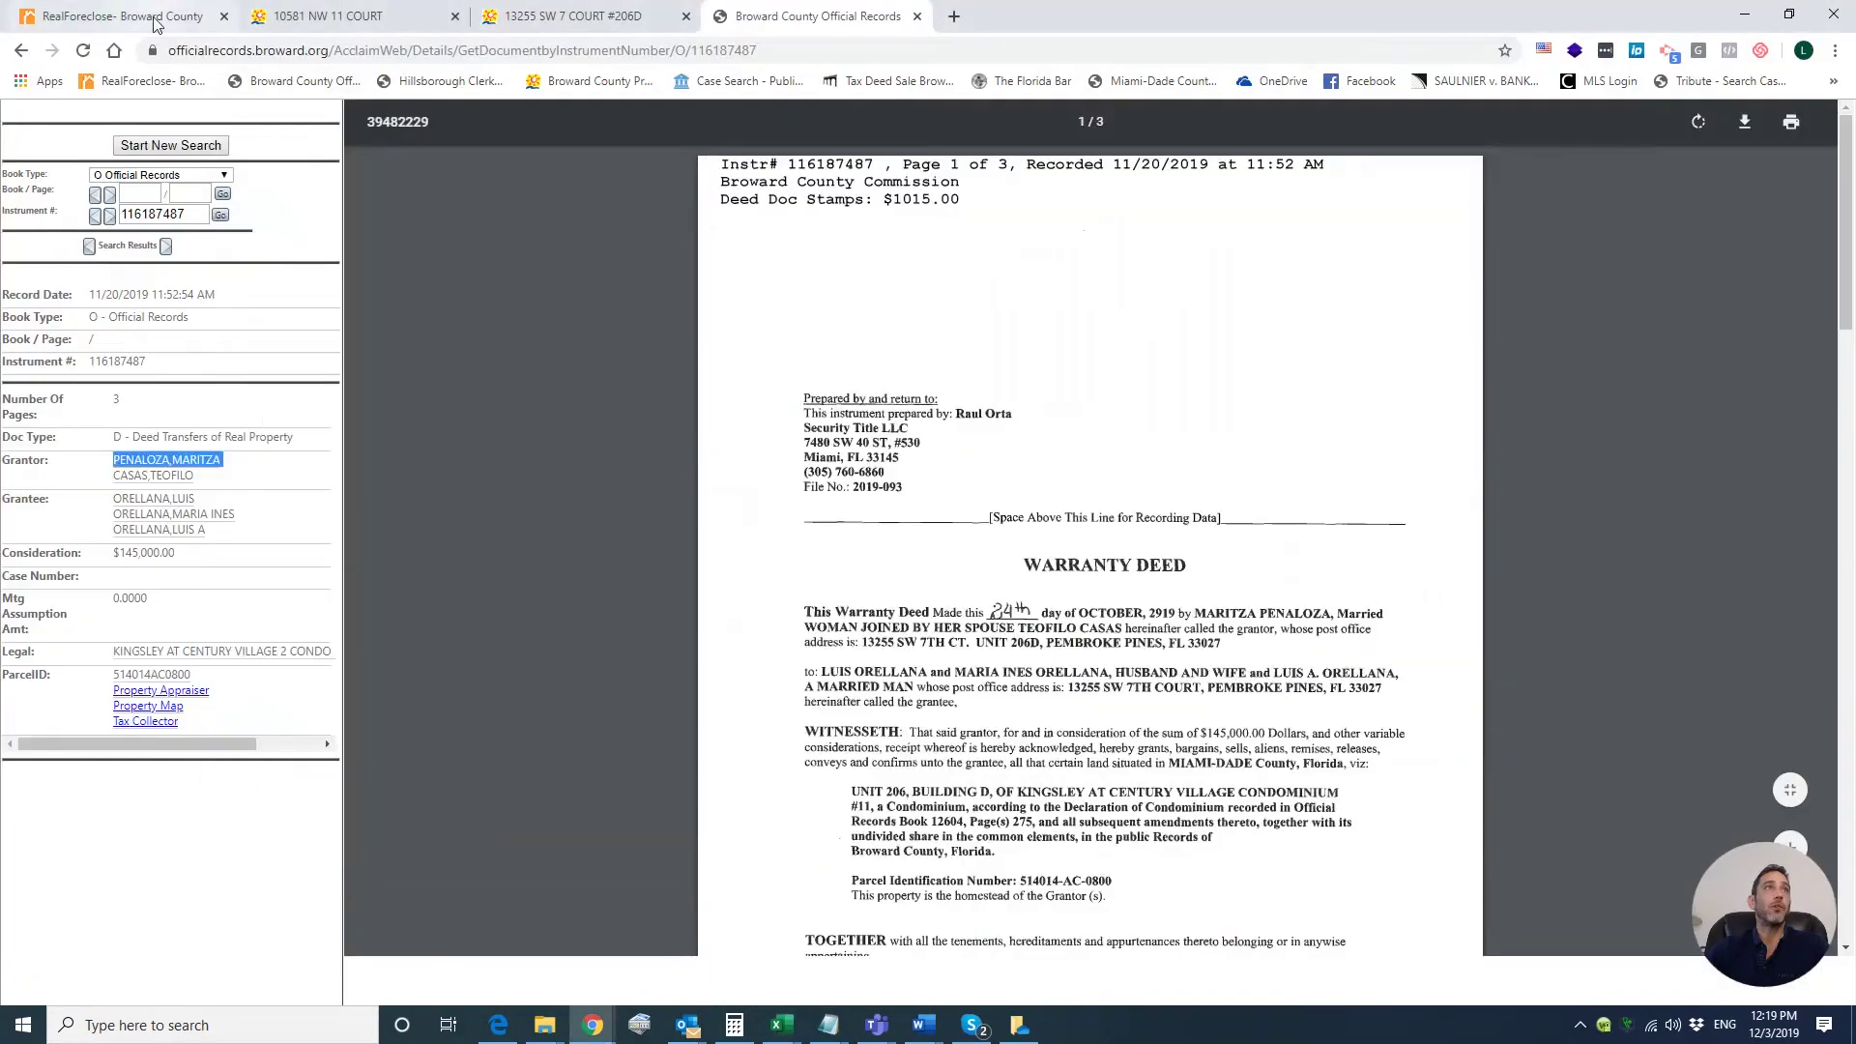
key(ctrl+1)
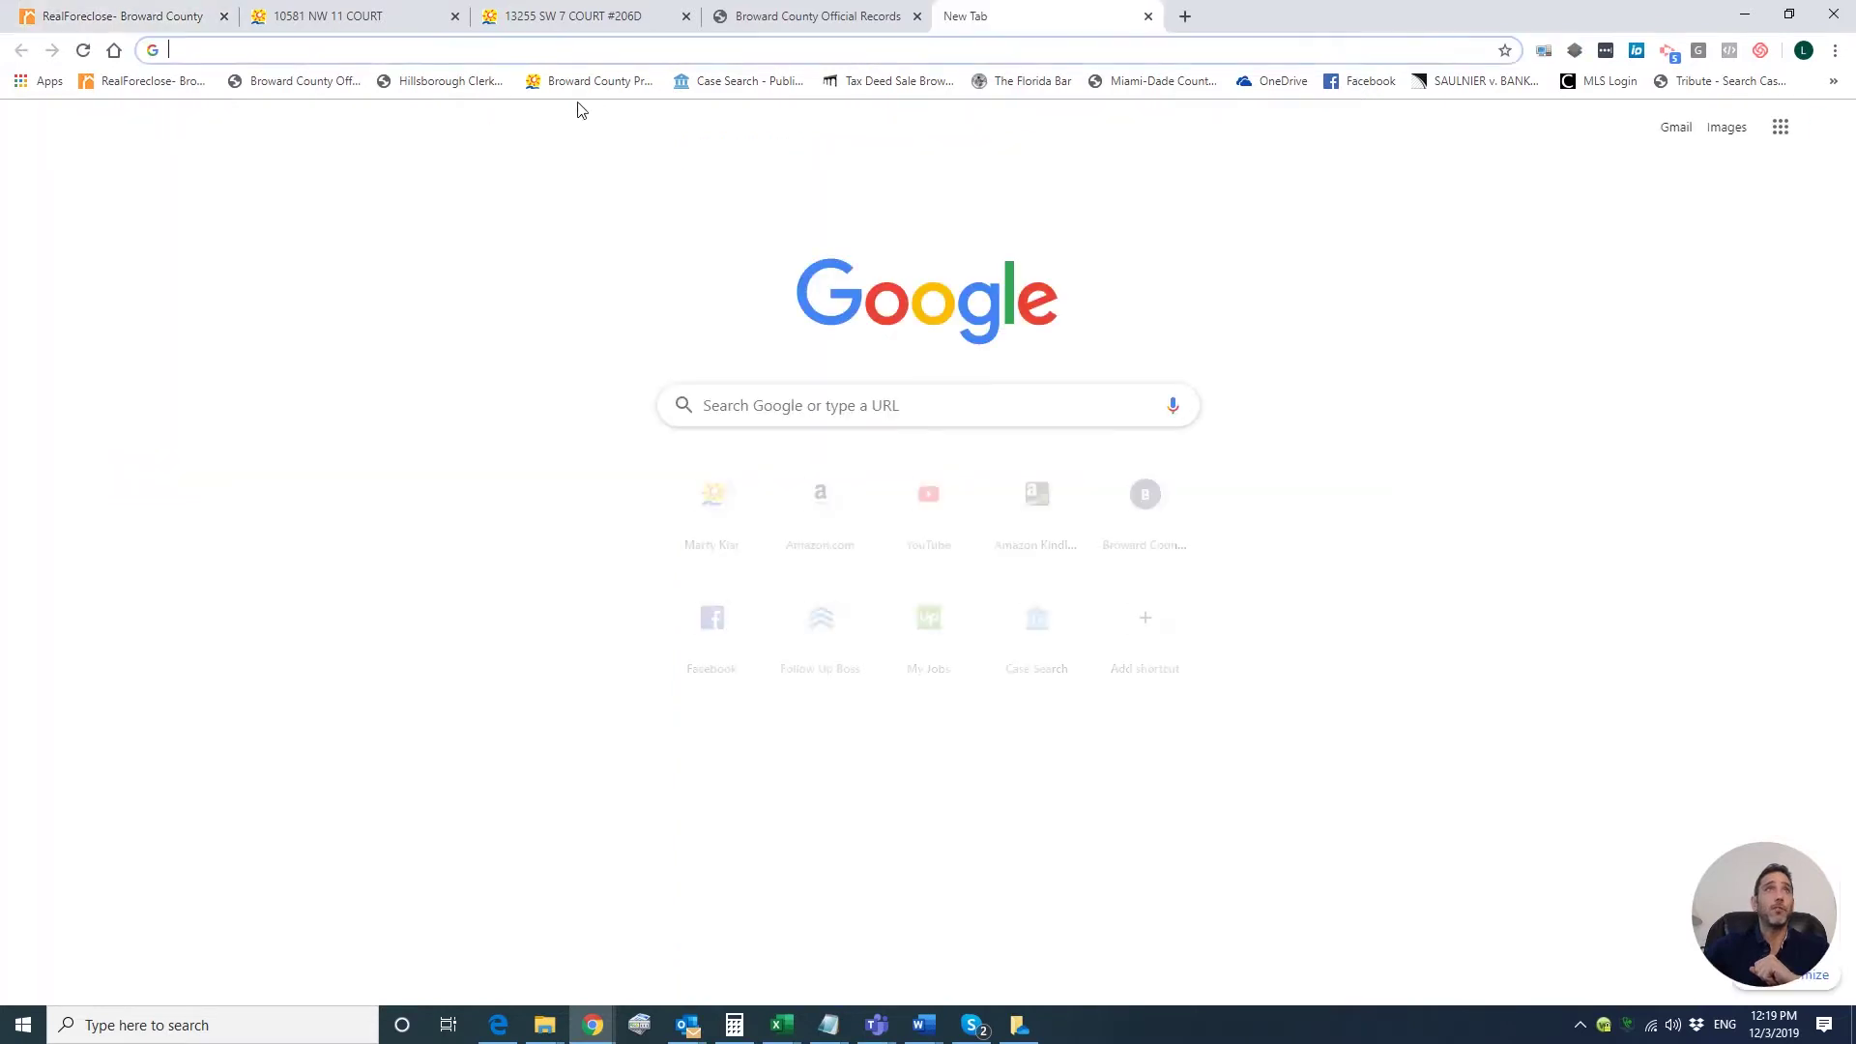
Search the Clerk of Courts for case CACE-18-023807 and open its case detail
click(755, 85)
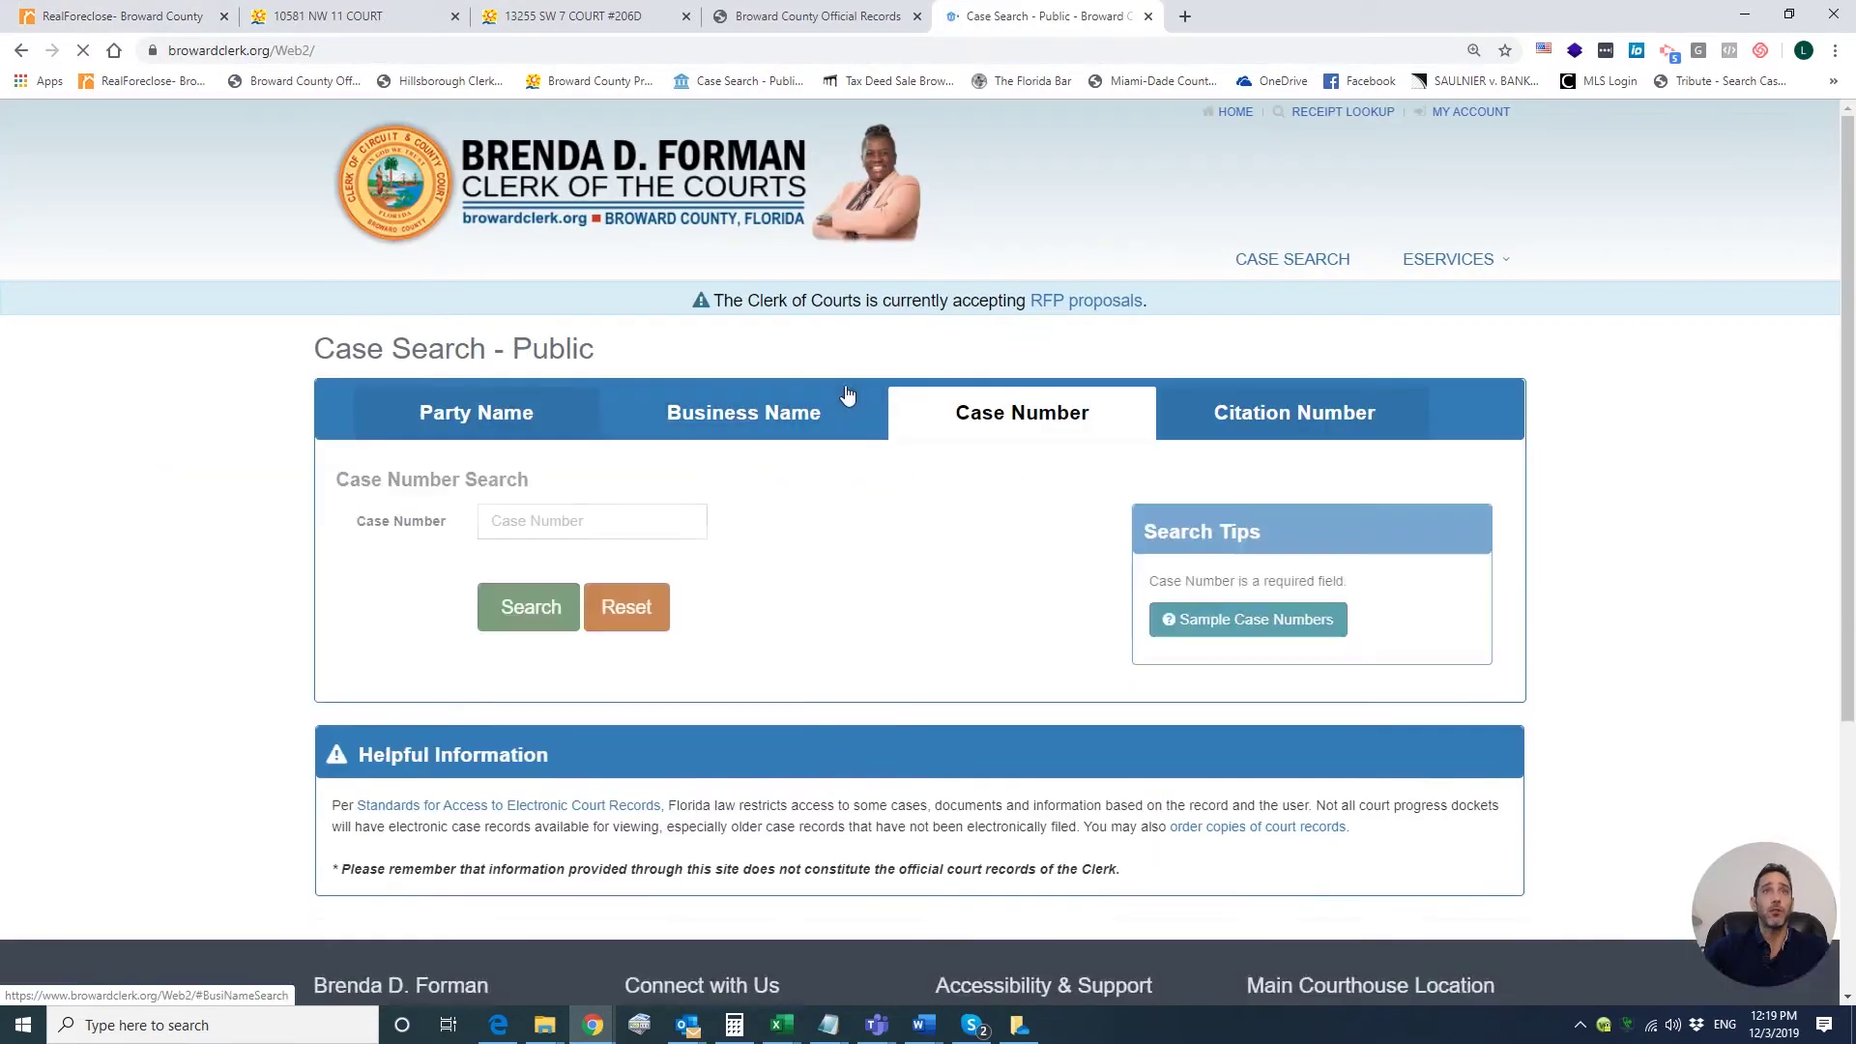
click(580, 521)
key(ctrl+v)
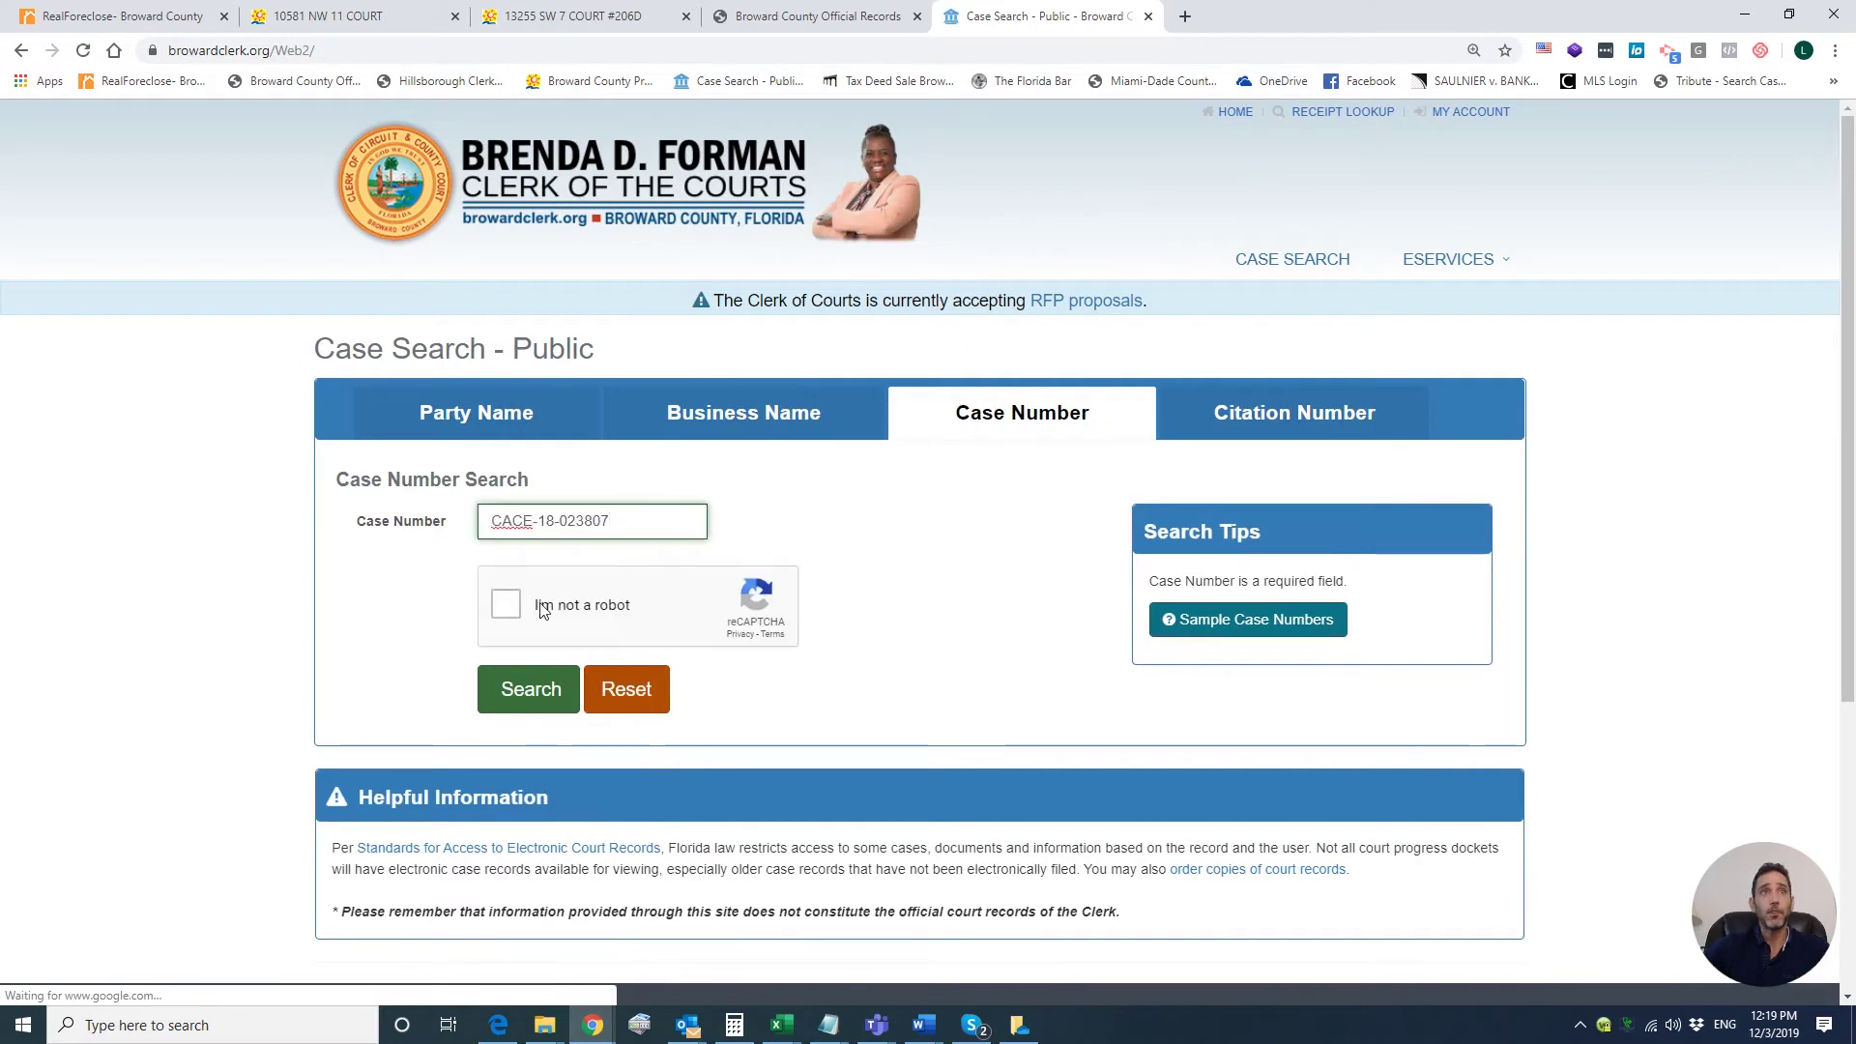
click(506, 604)
click(531, 688)
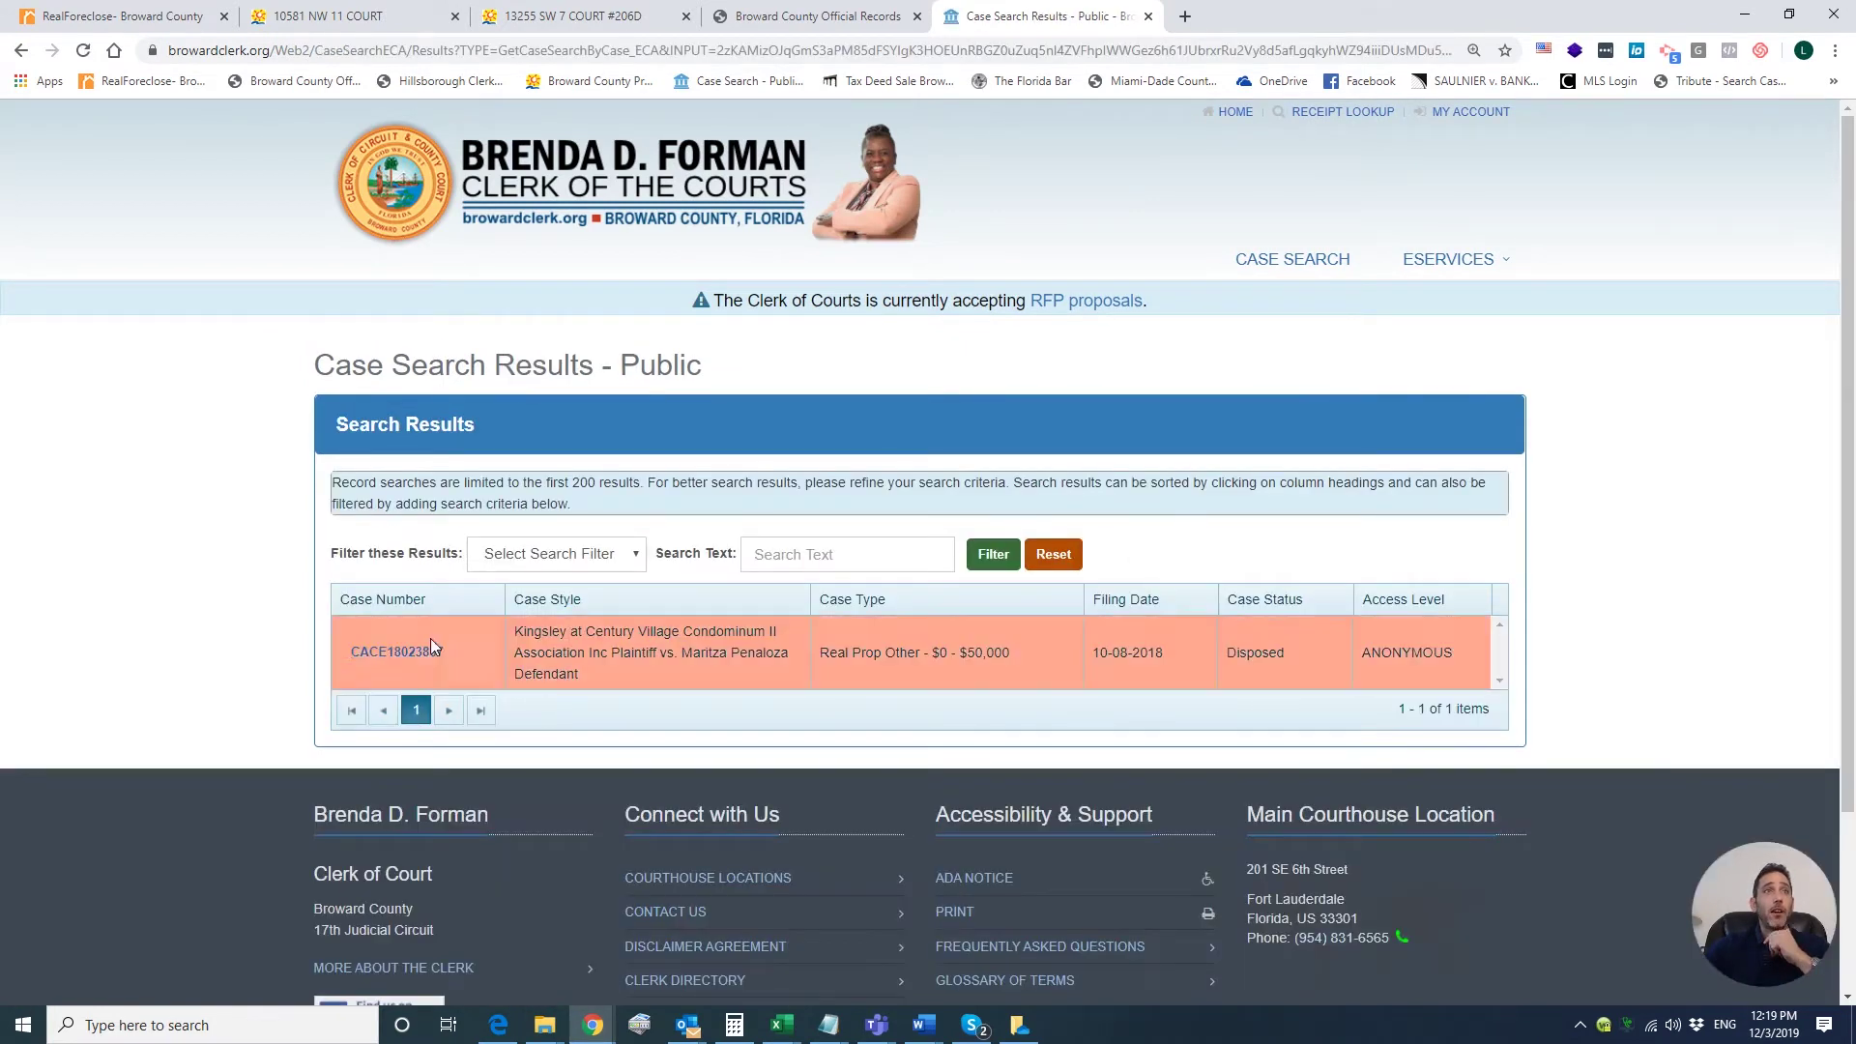
click(427, 653)
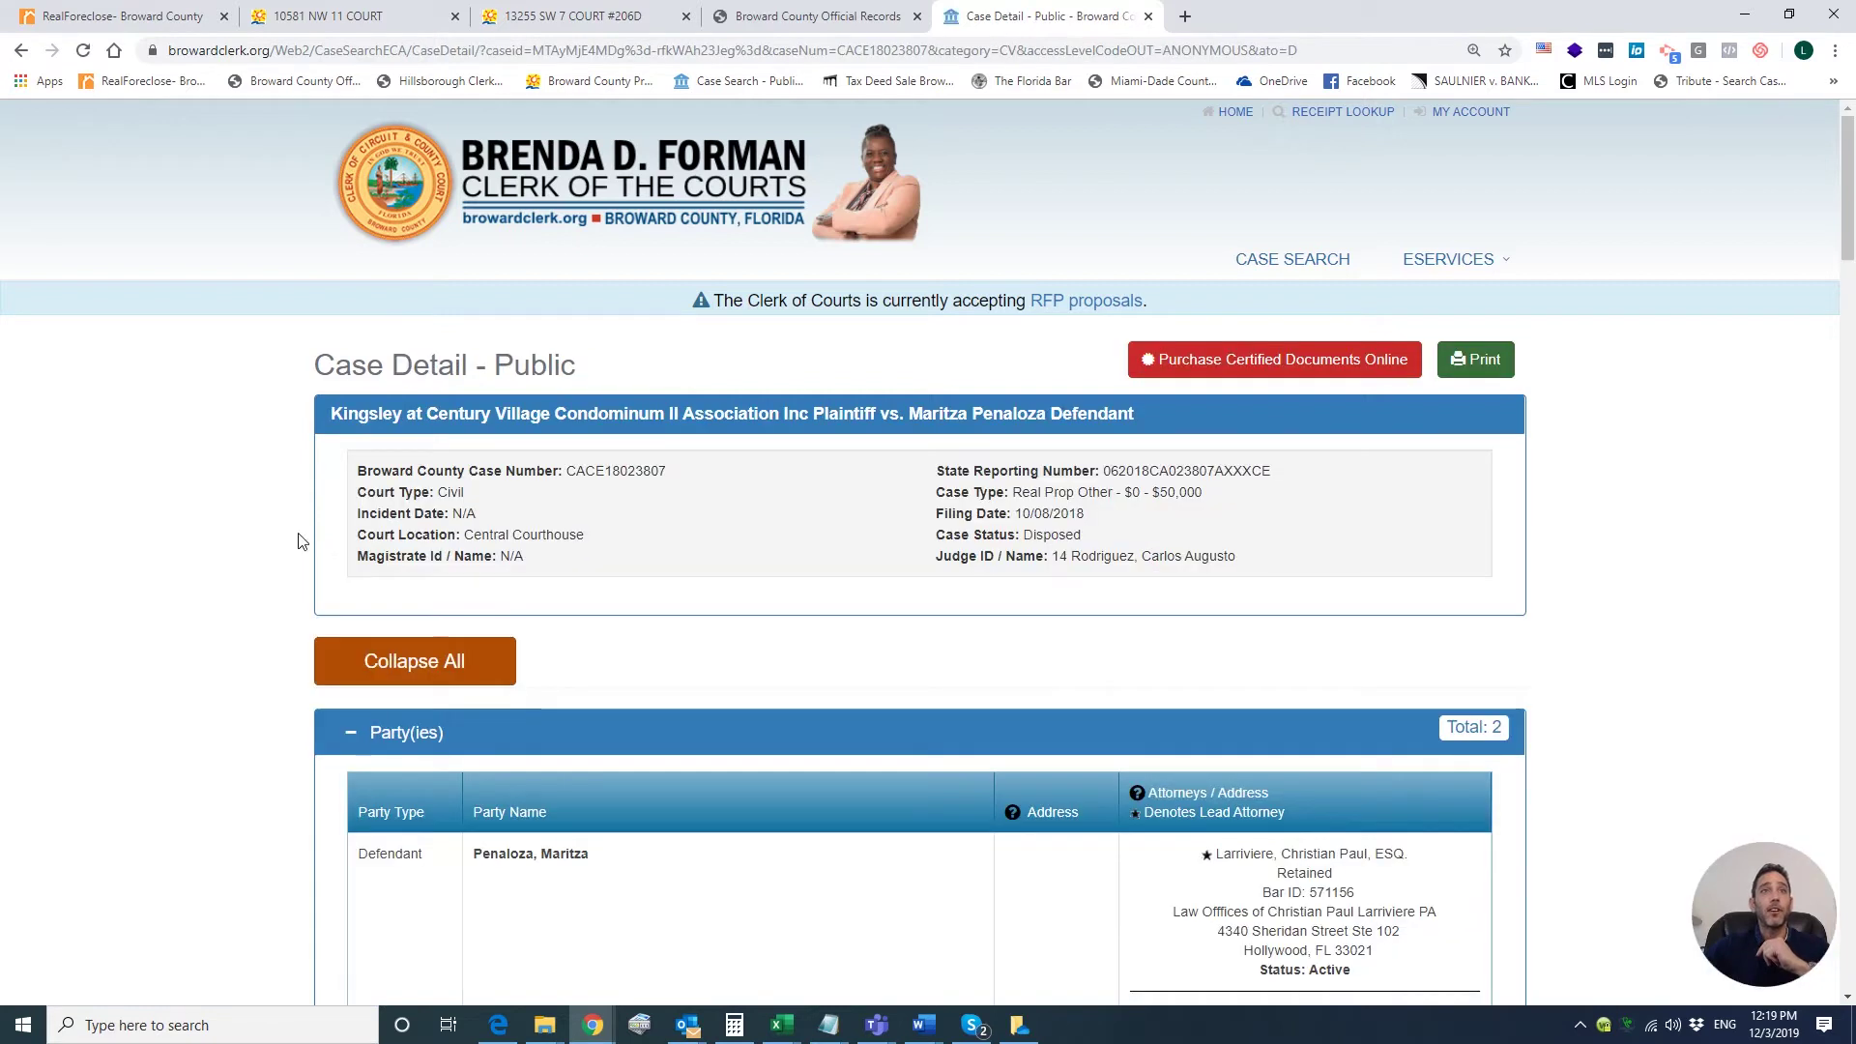
Review the case's Party(ies), Event(s) & Document(s) and Hearing(s) sections
scroll(275, 566, down, 8)
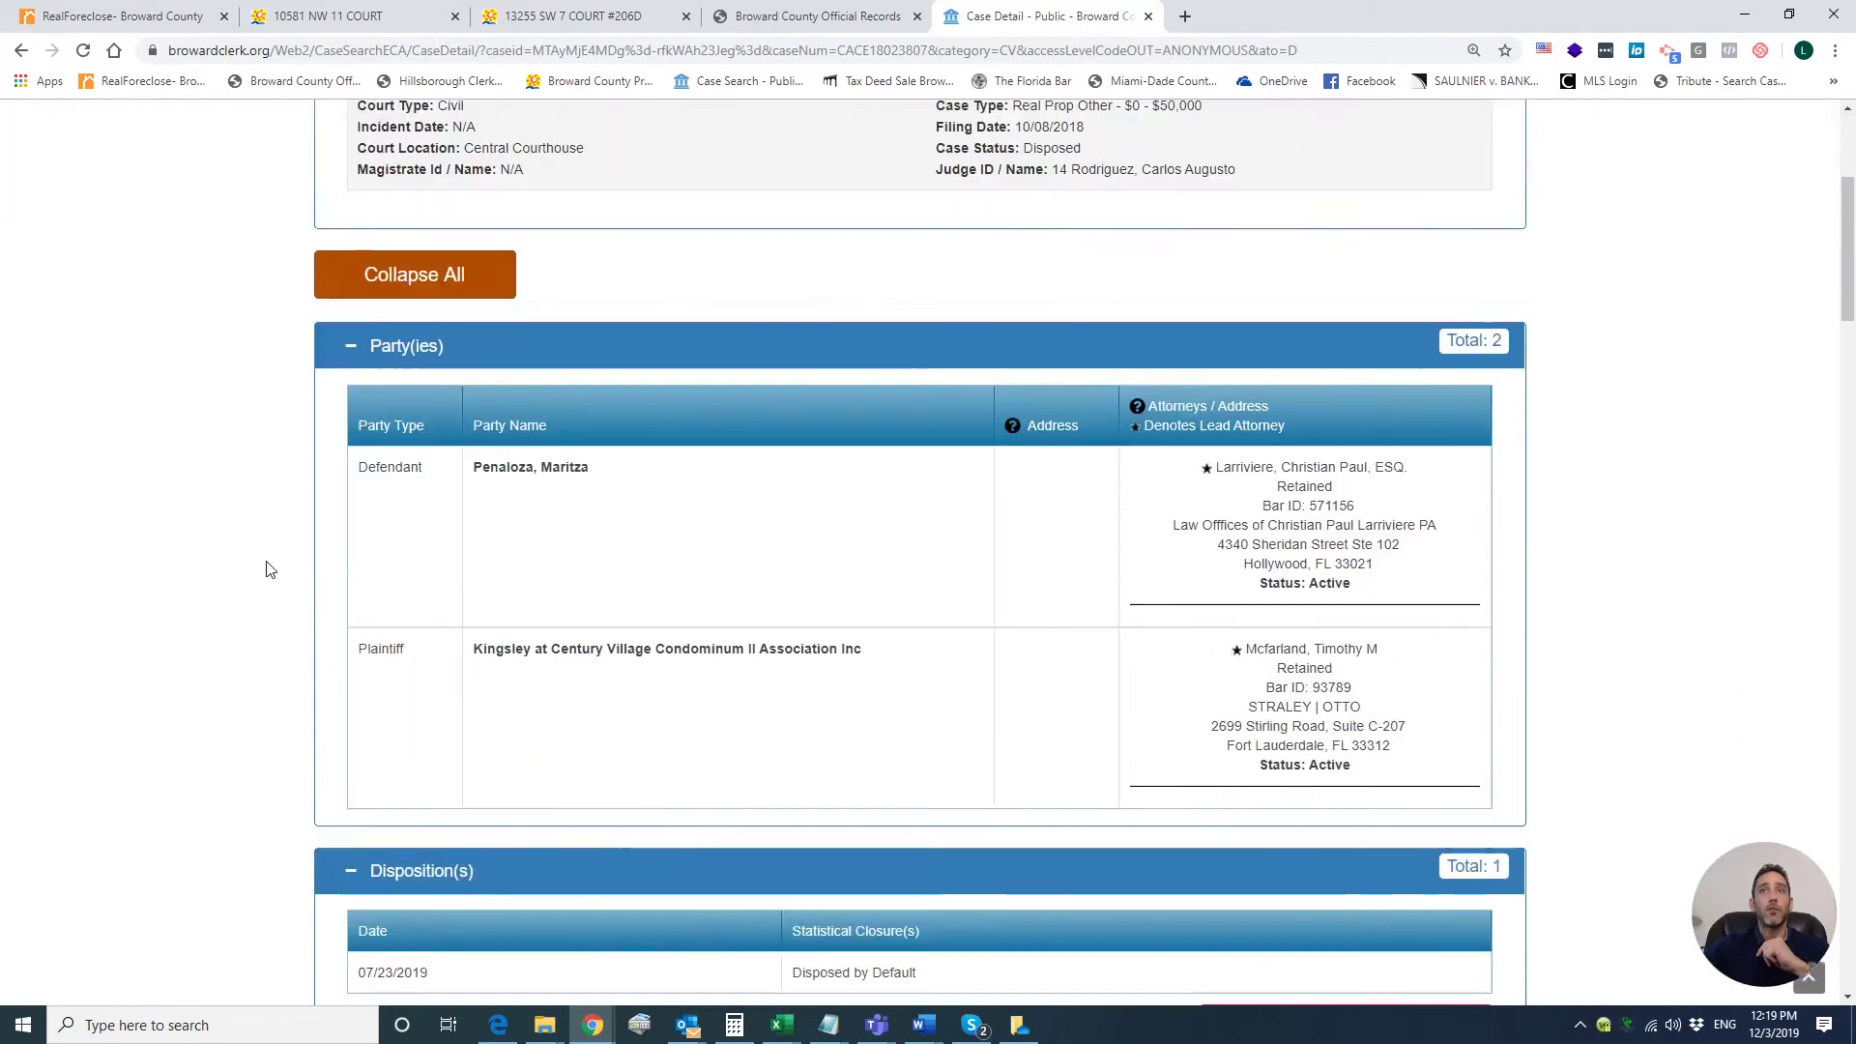
scroll(276, 573, down, 7)
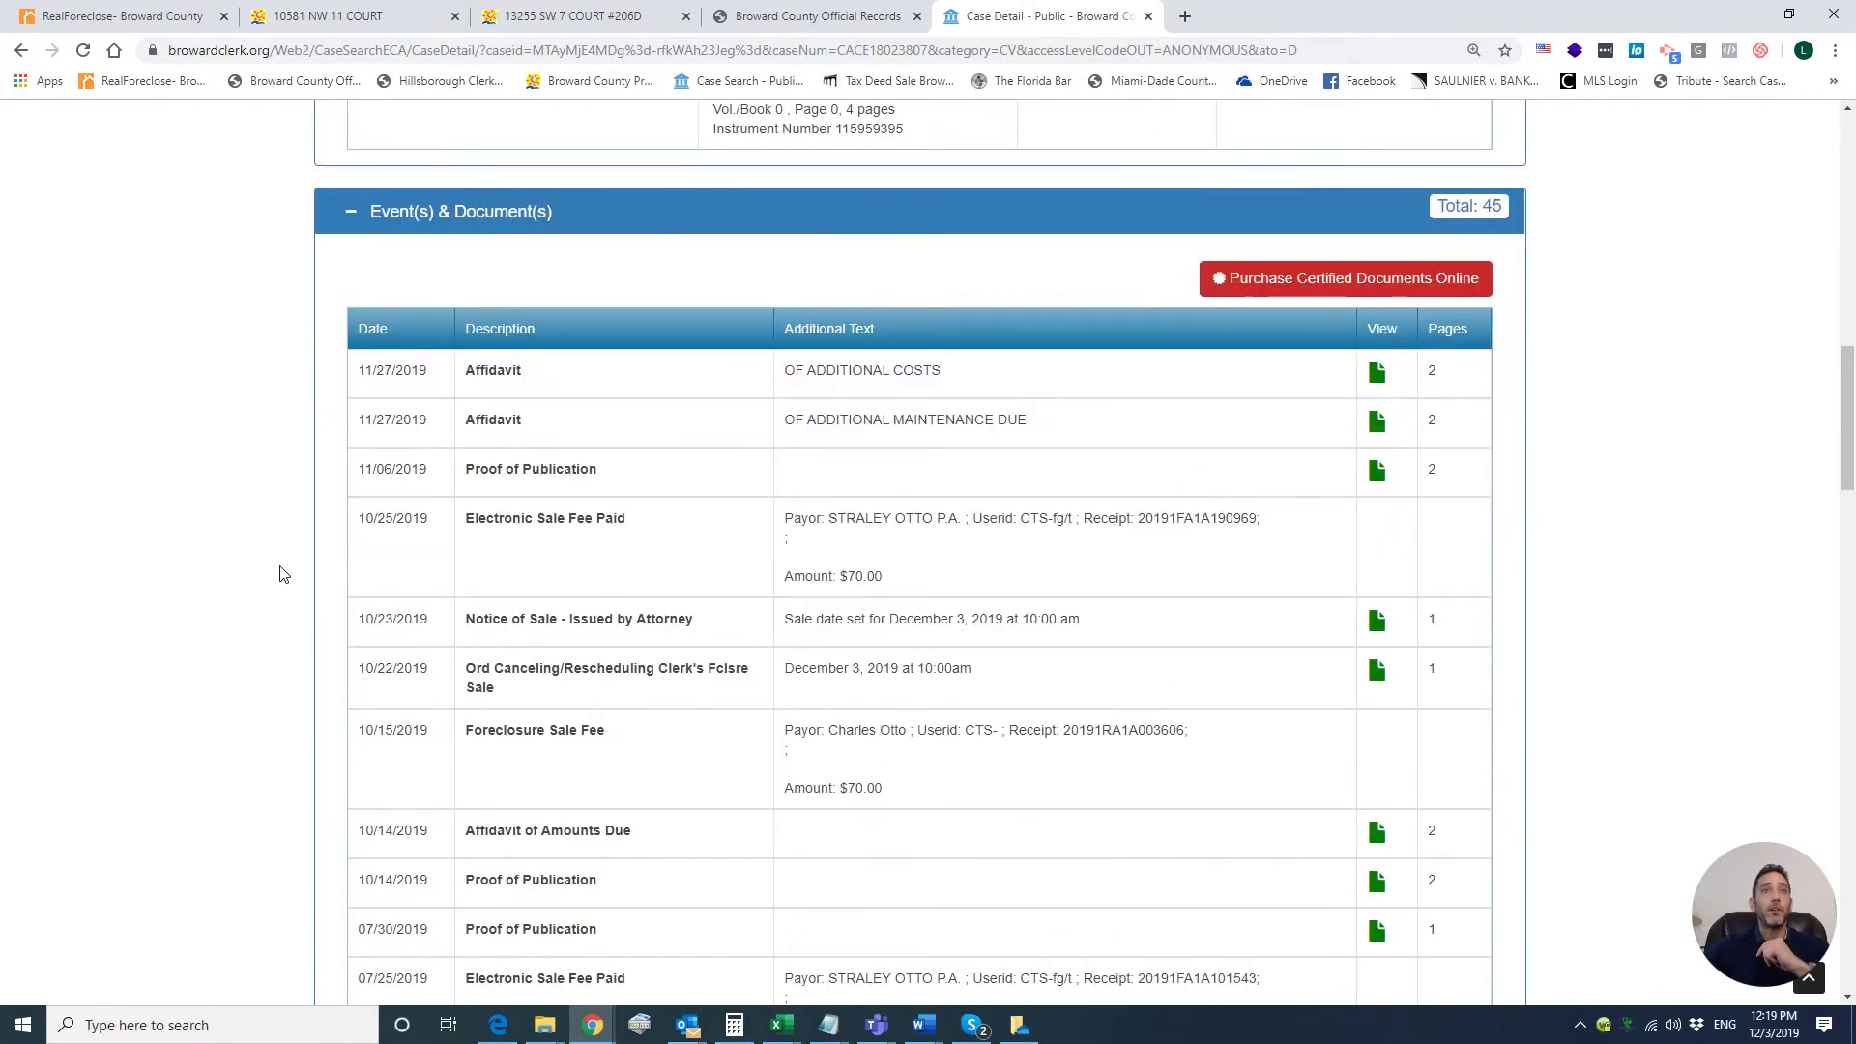
scroll(283, 573, down, 3)
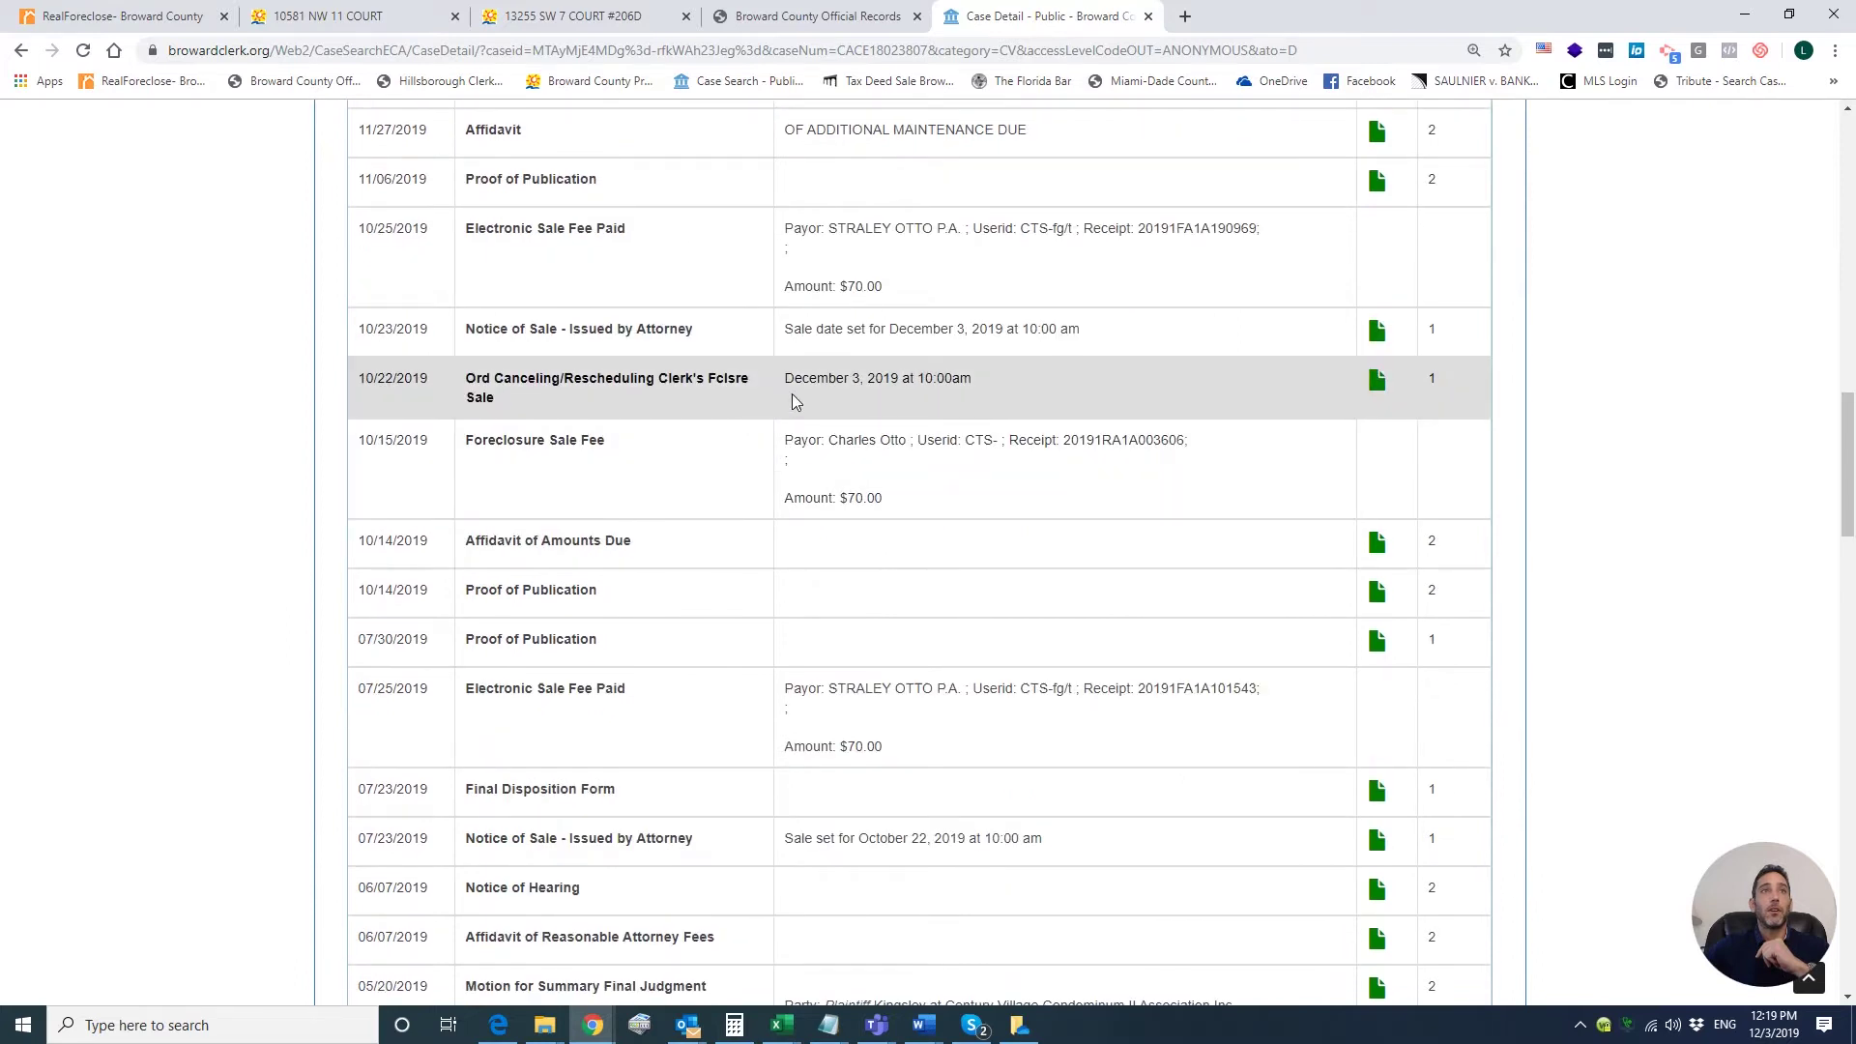
scroll(792, 395, down, 1)
scroll(788, 398, up, 2)
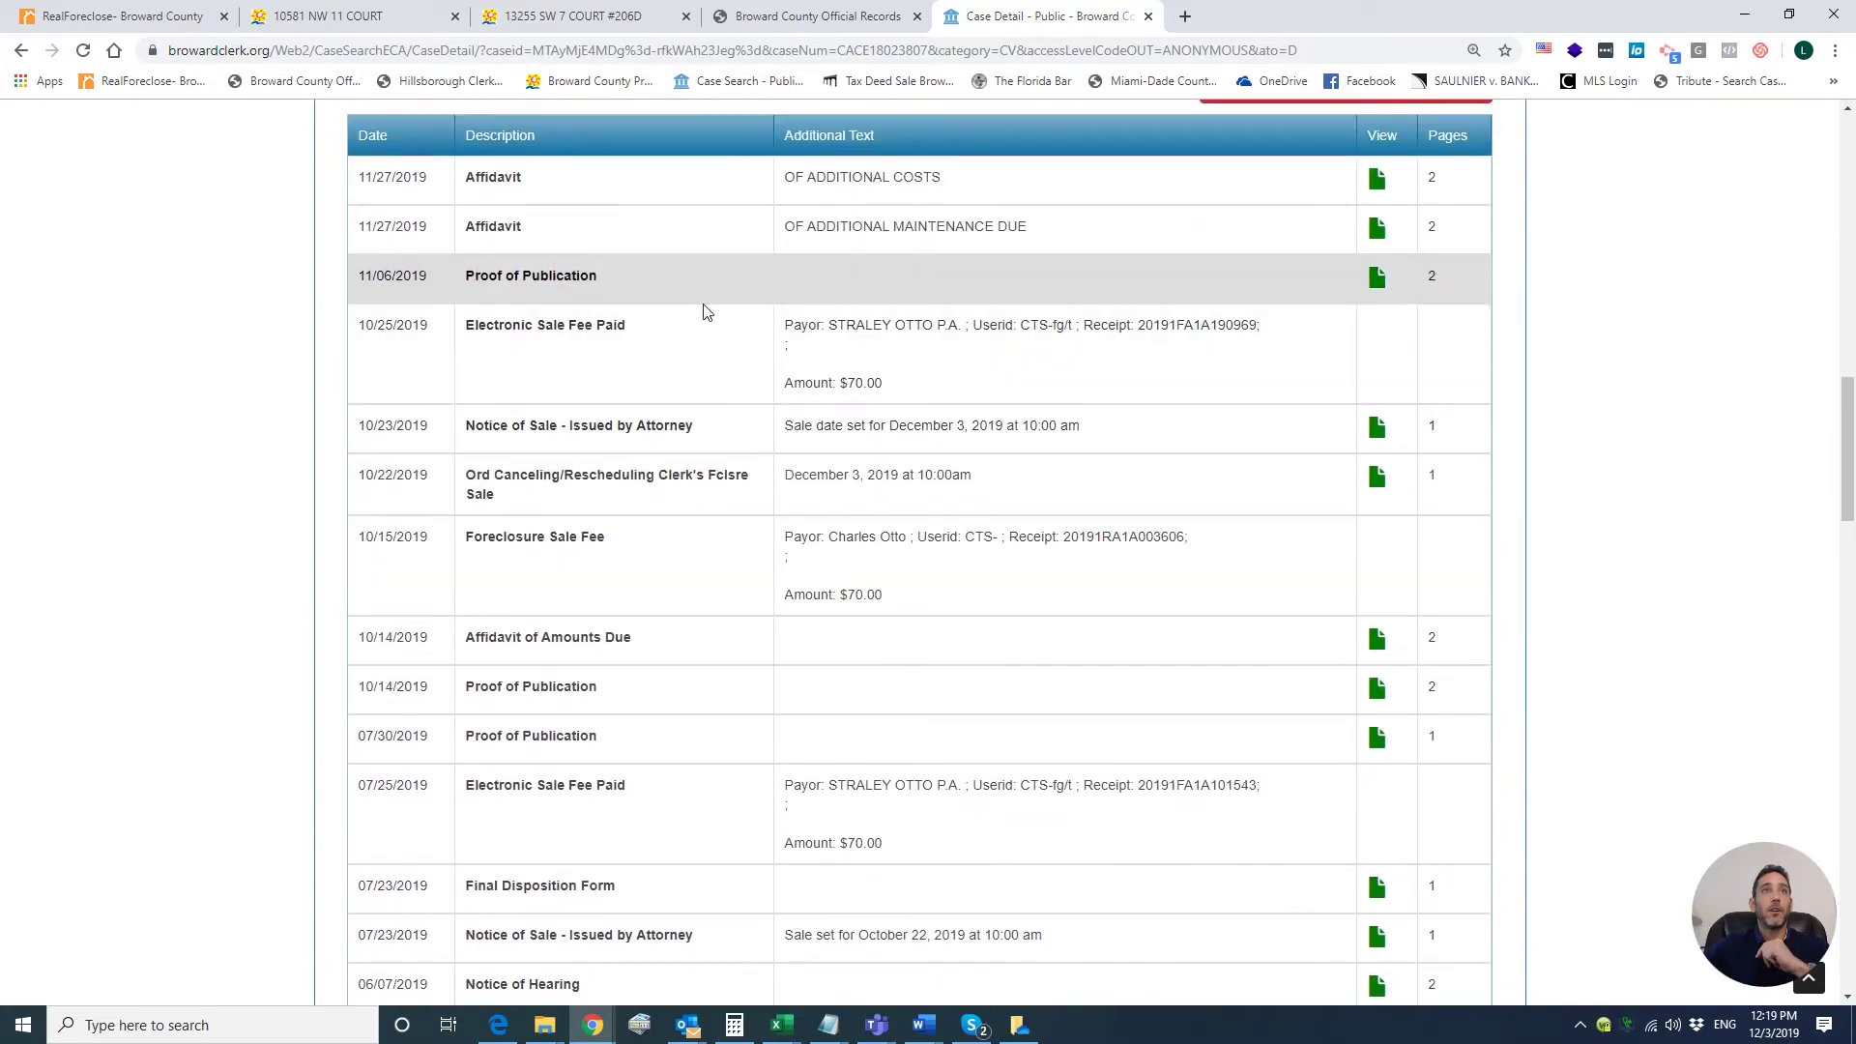
scroll(704, 304, up, 10)
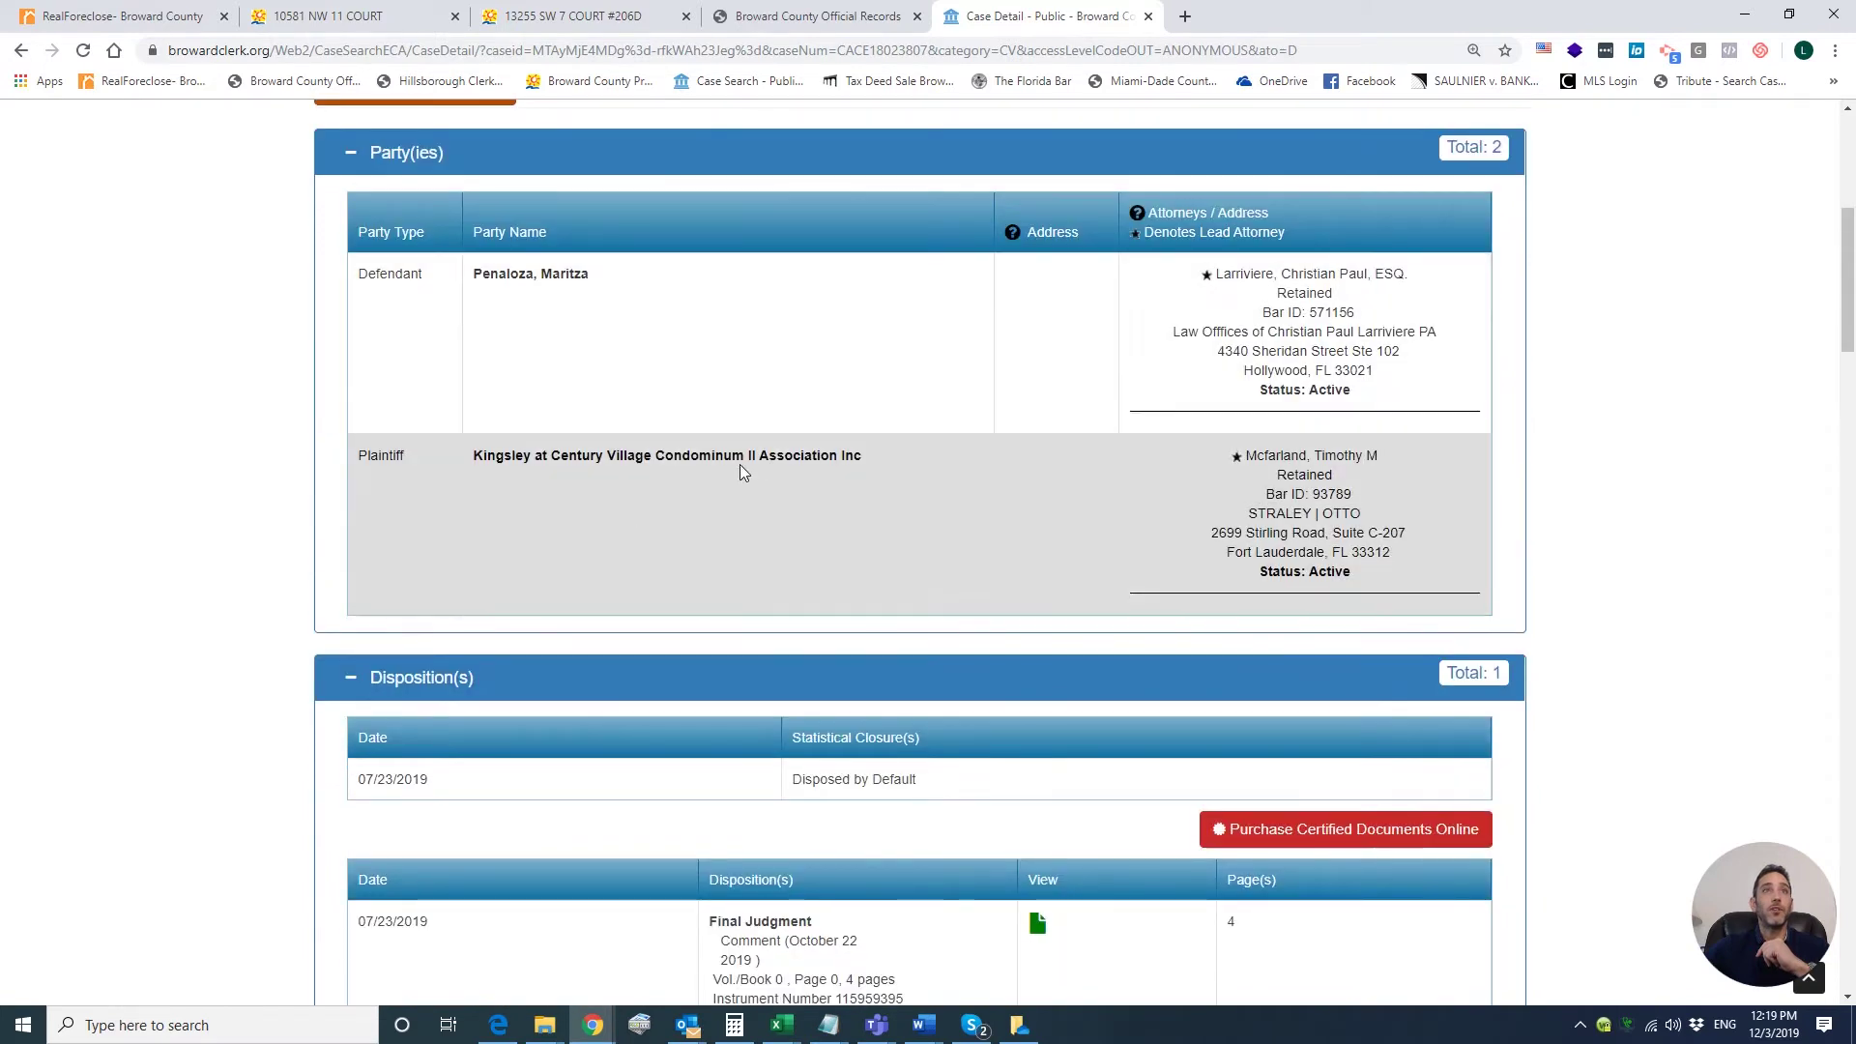
scroll(747, 470, down, 1)
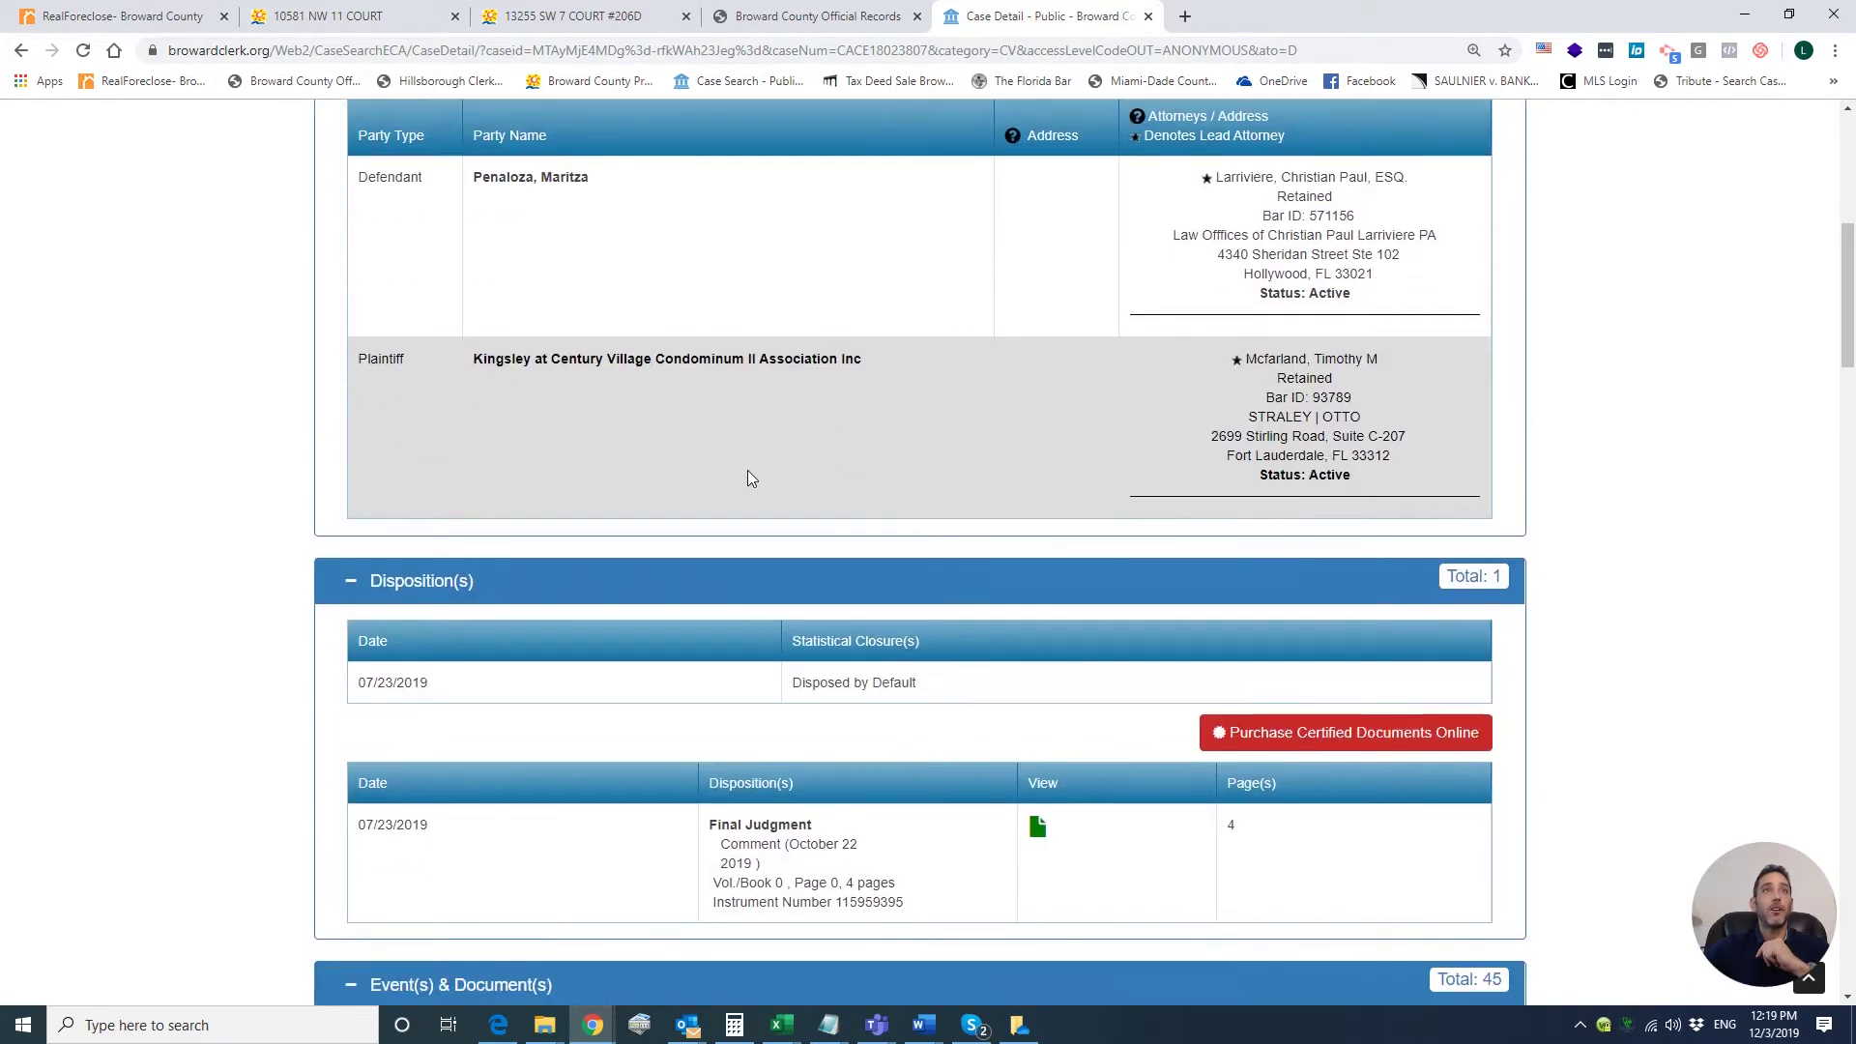
scroll(746, 470, down, 8)
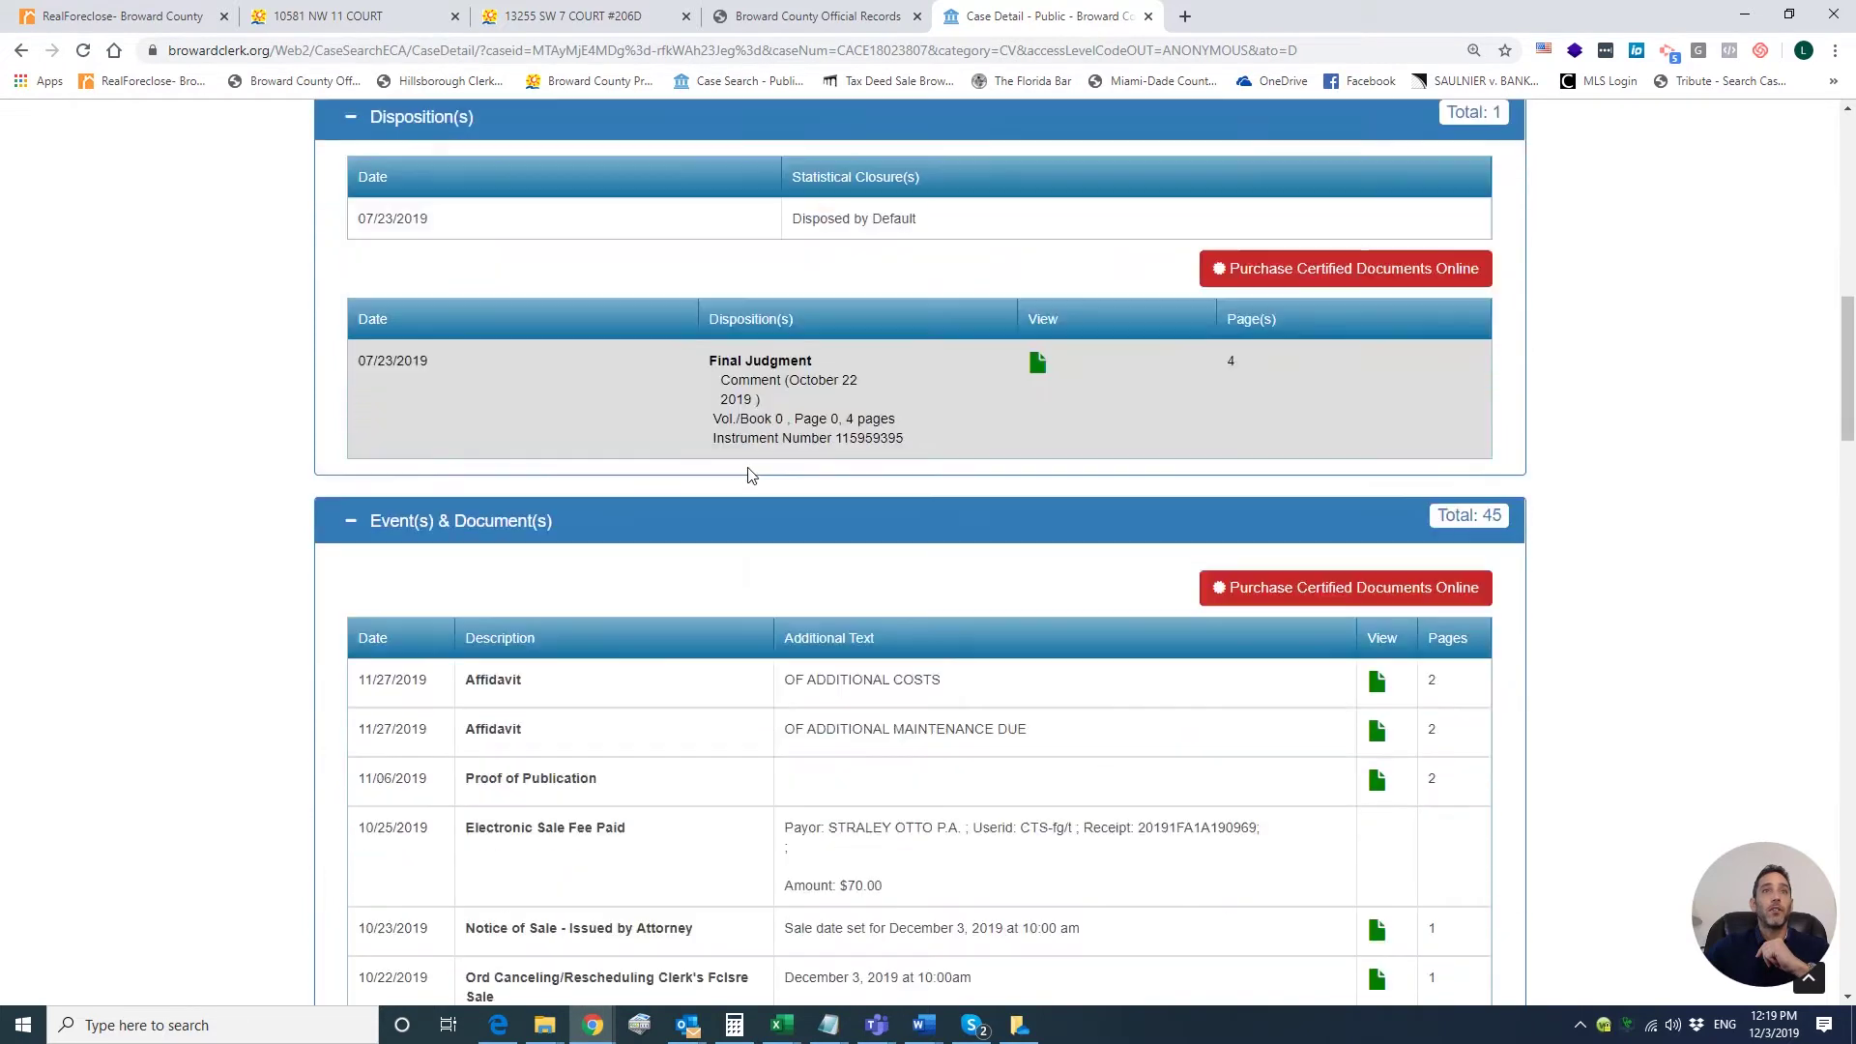
scroll(751, 475, down, 11)
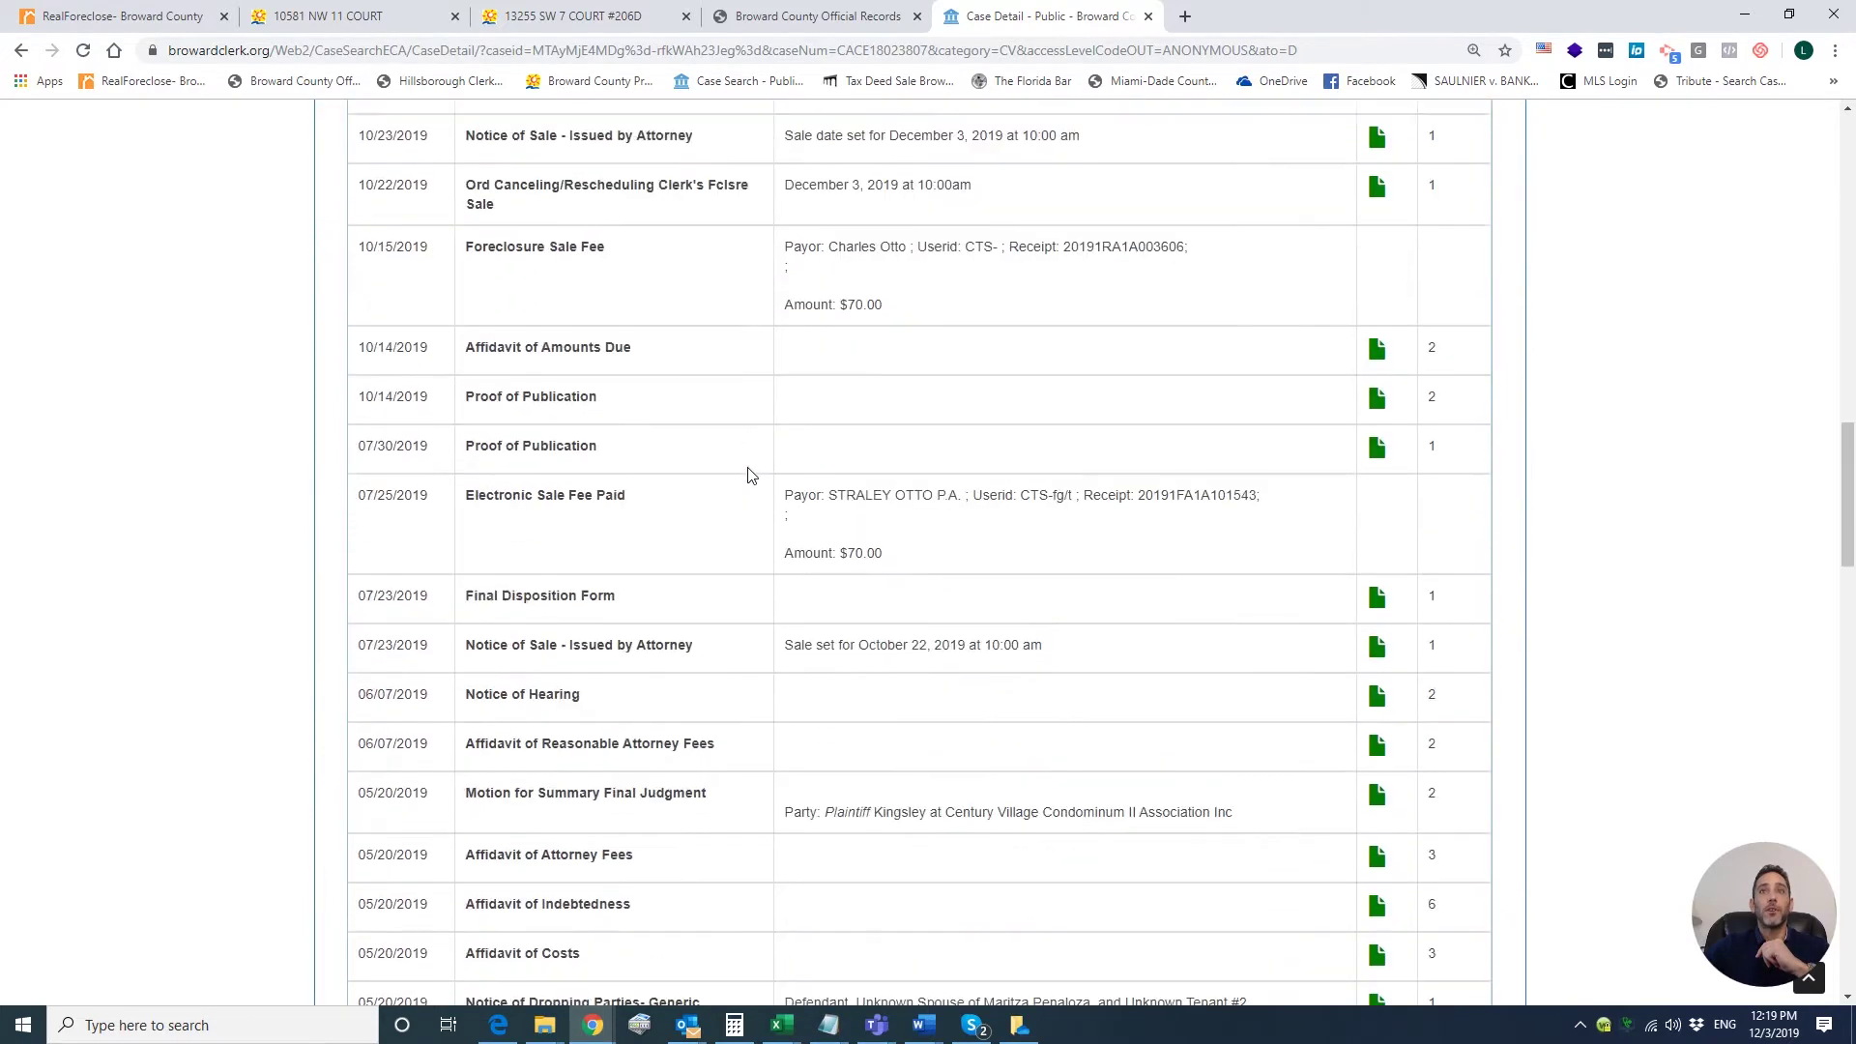
scroll(751, 475, down, 15)
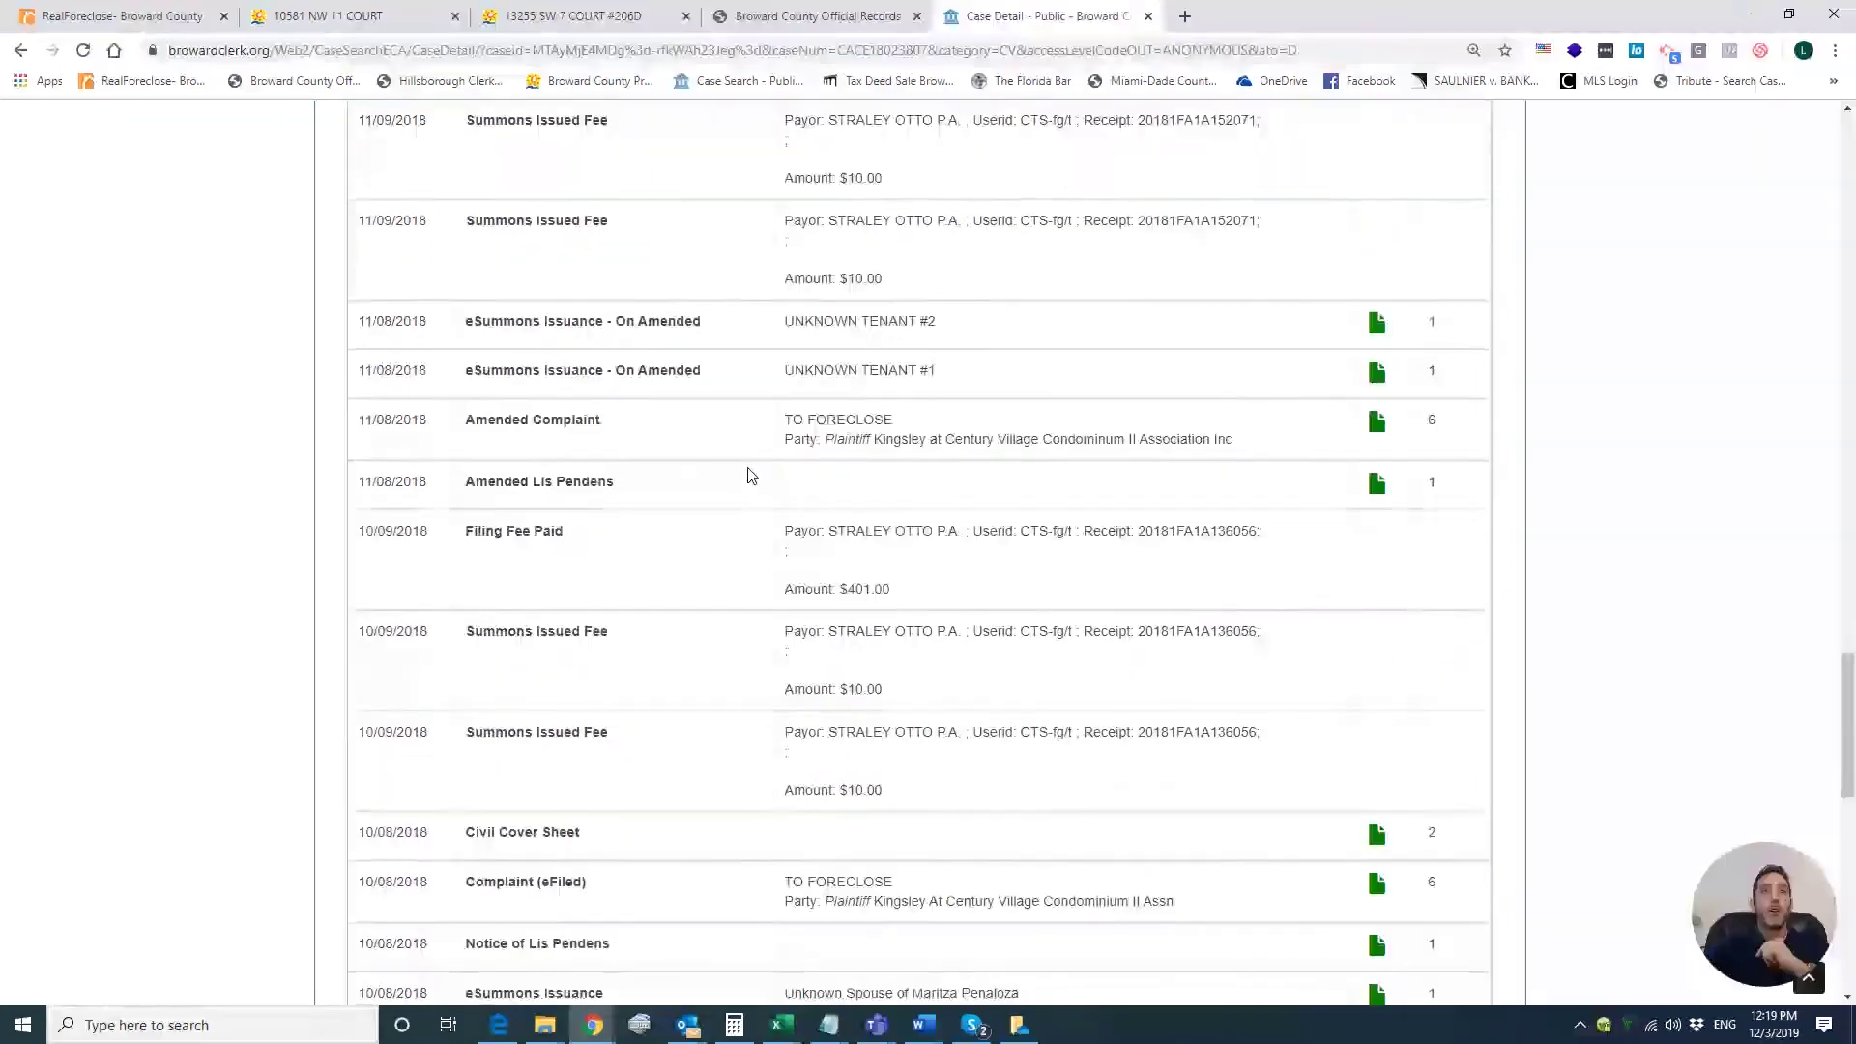
scroll(749, 475, down, 1)
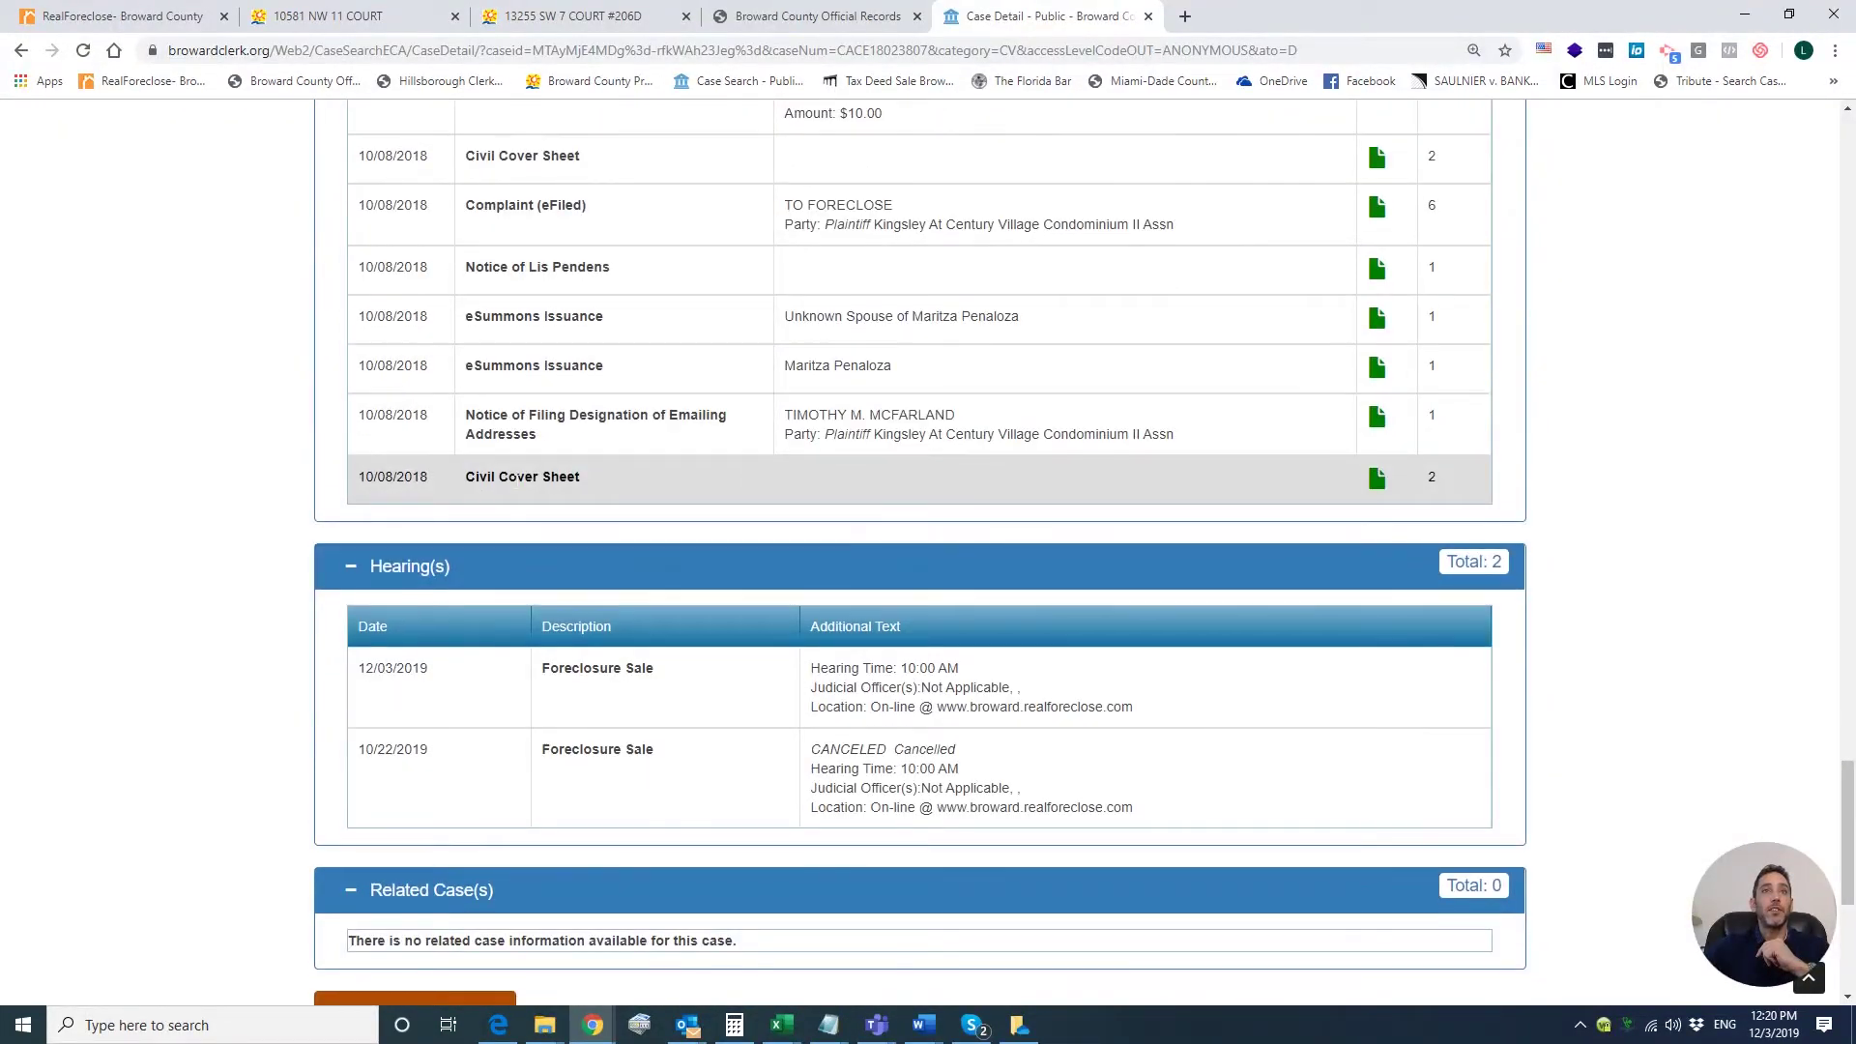
scroll(749, 475, down, 3)
scroll(686, 143, up, 12)
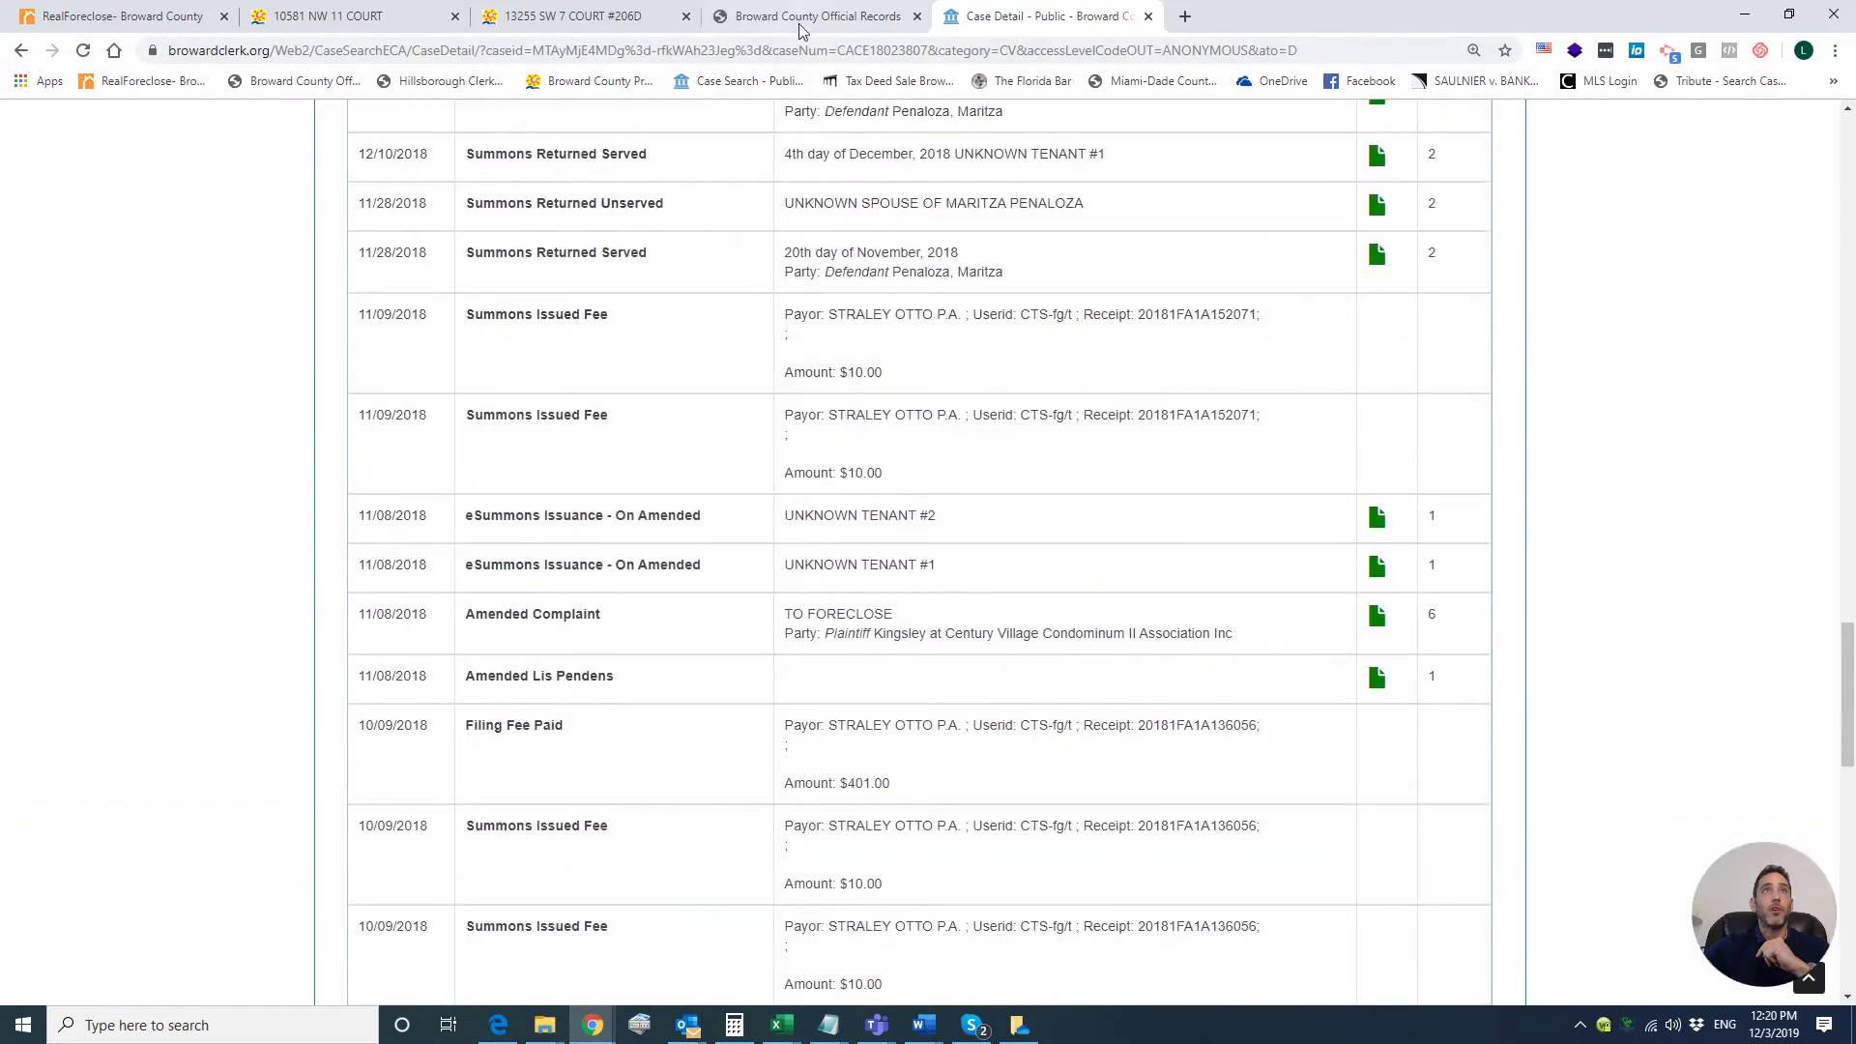
click(803, 19)
Check the running Lauderhill auction's $60,111.96 plaintiff max bid on RealForeclose
click(116, 16)
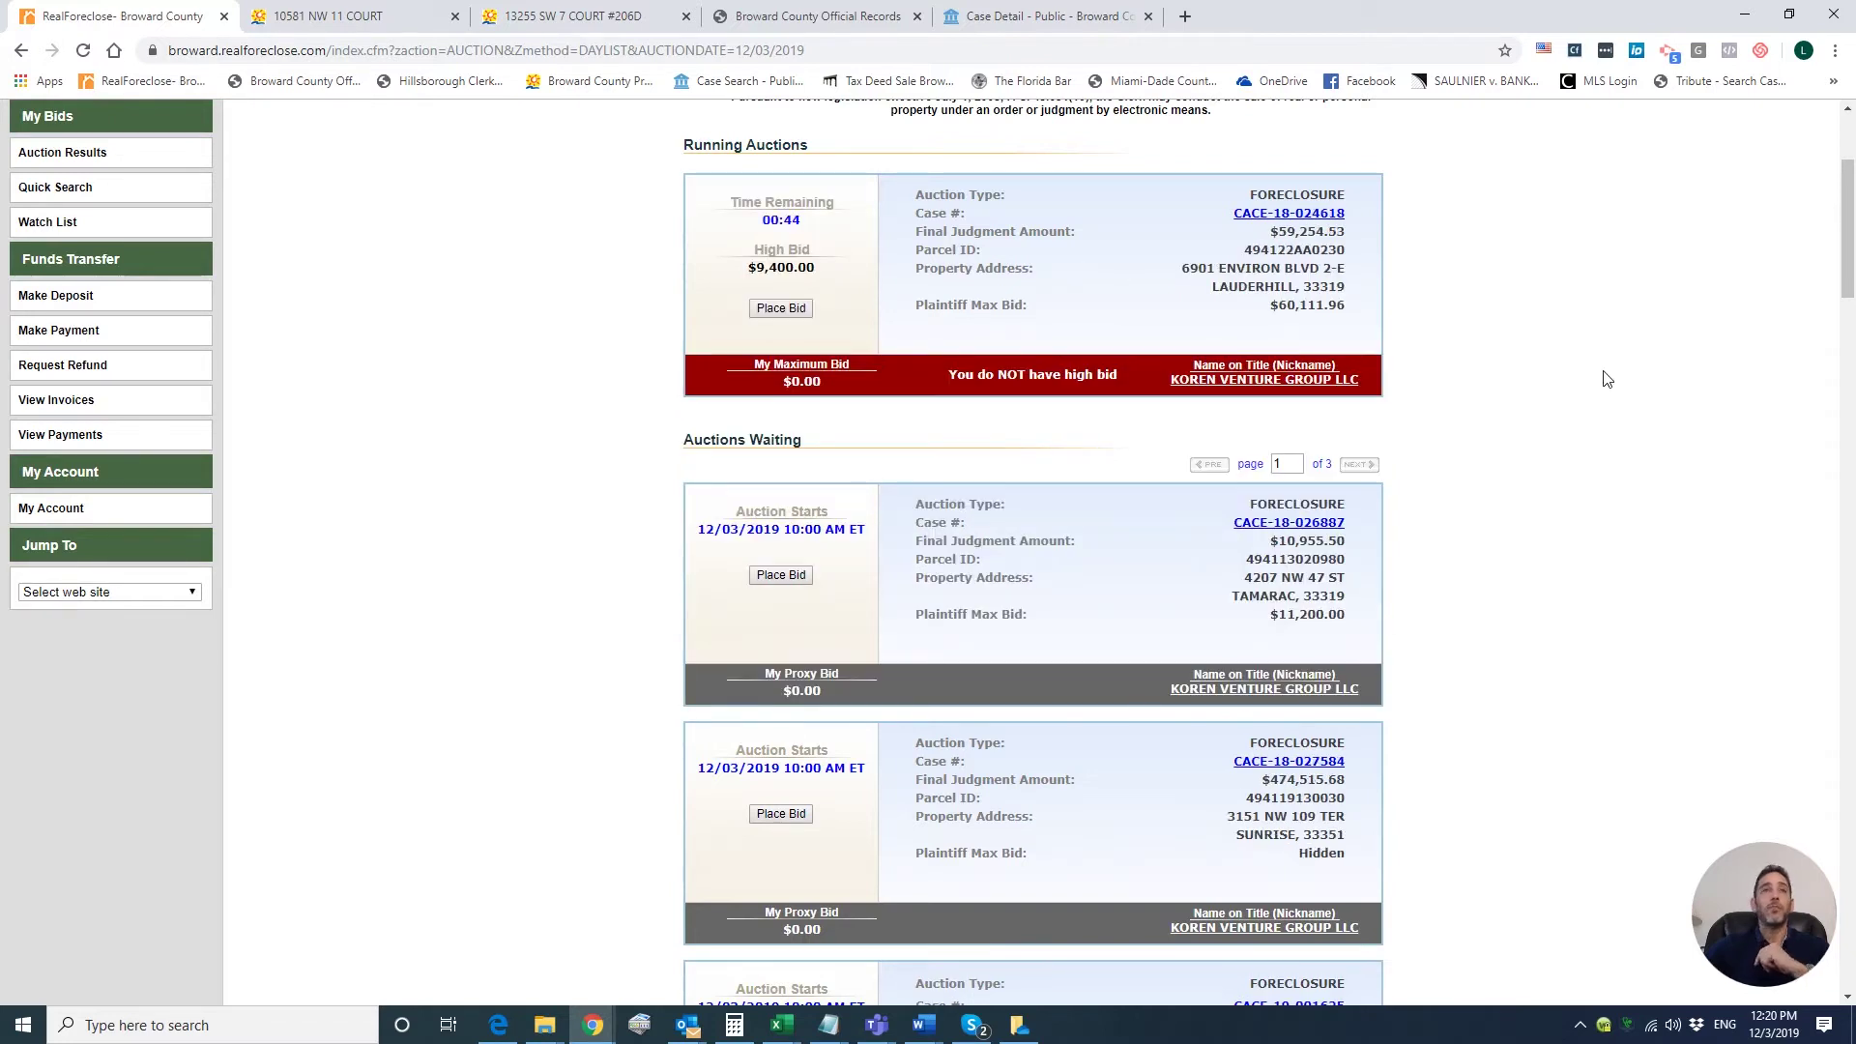
scroll(1673, 421, up, 2)
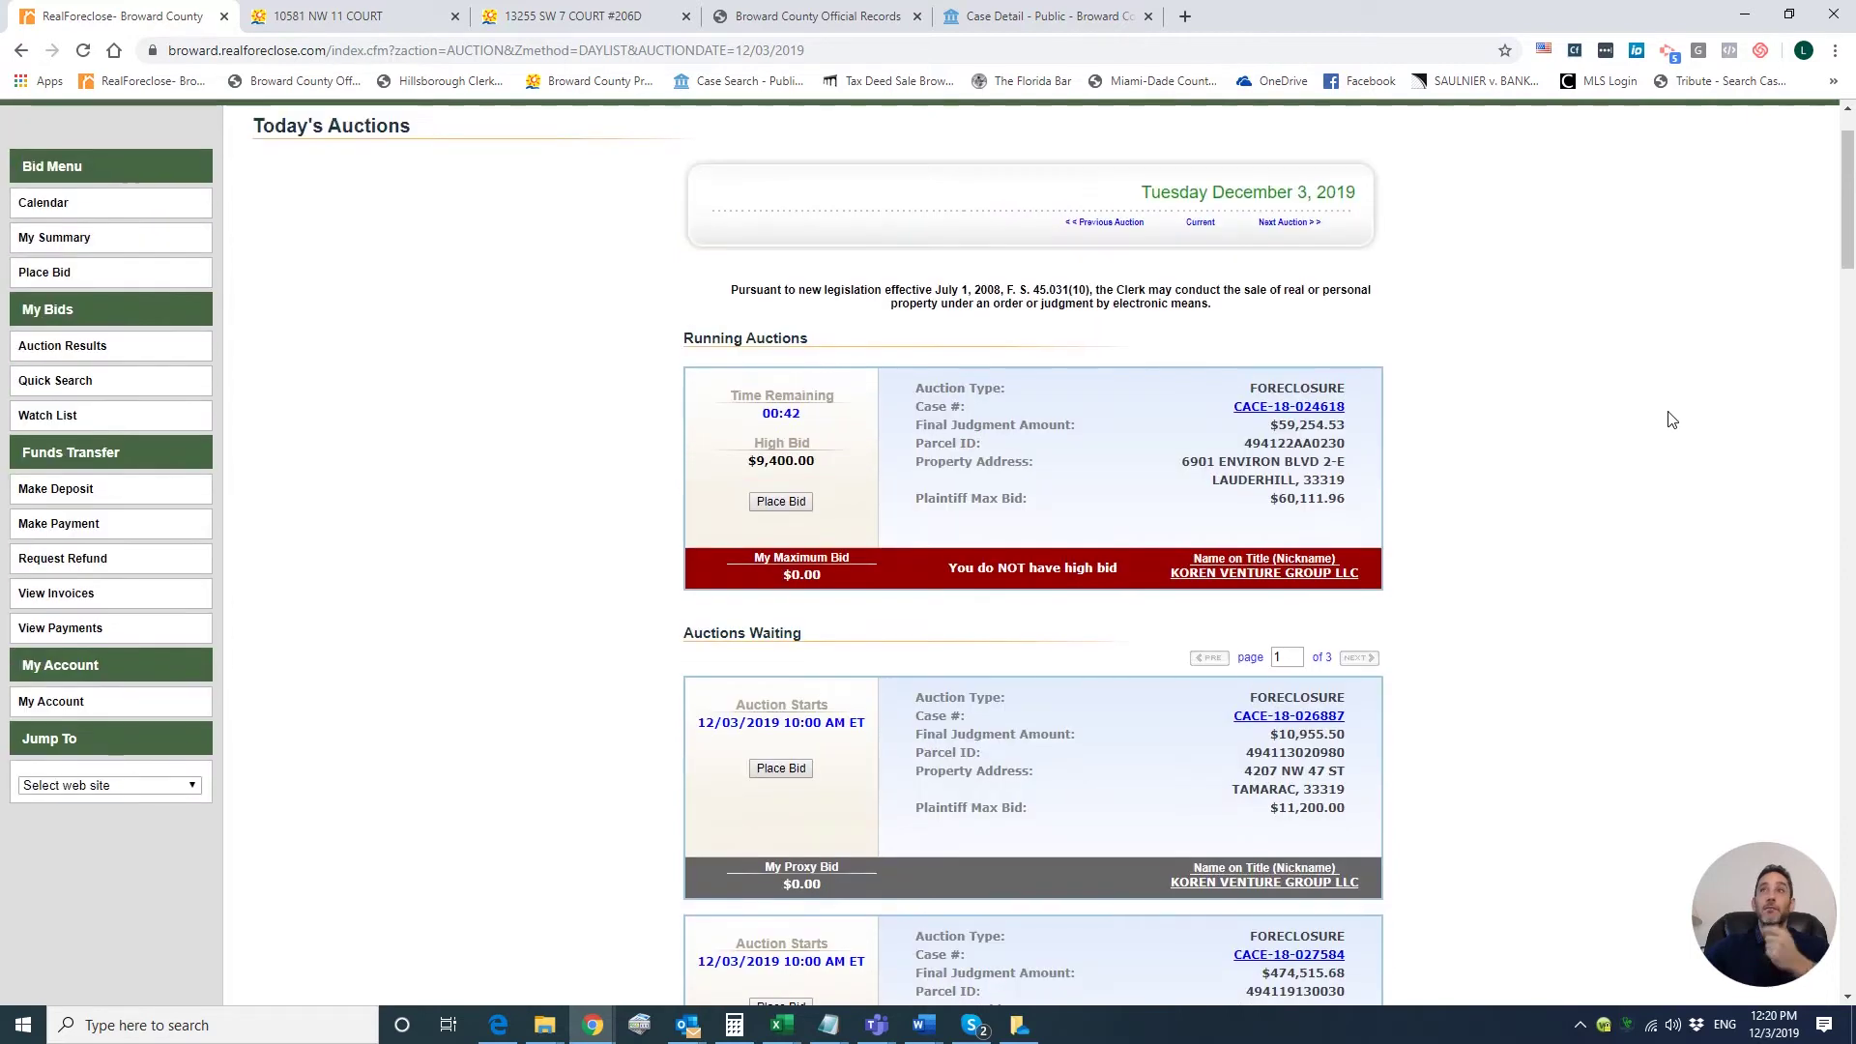
scroll(1660, 431, down, 1)
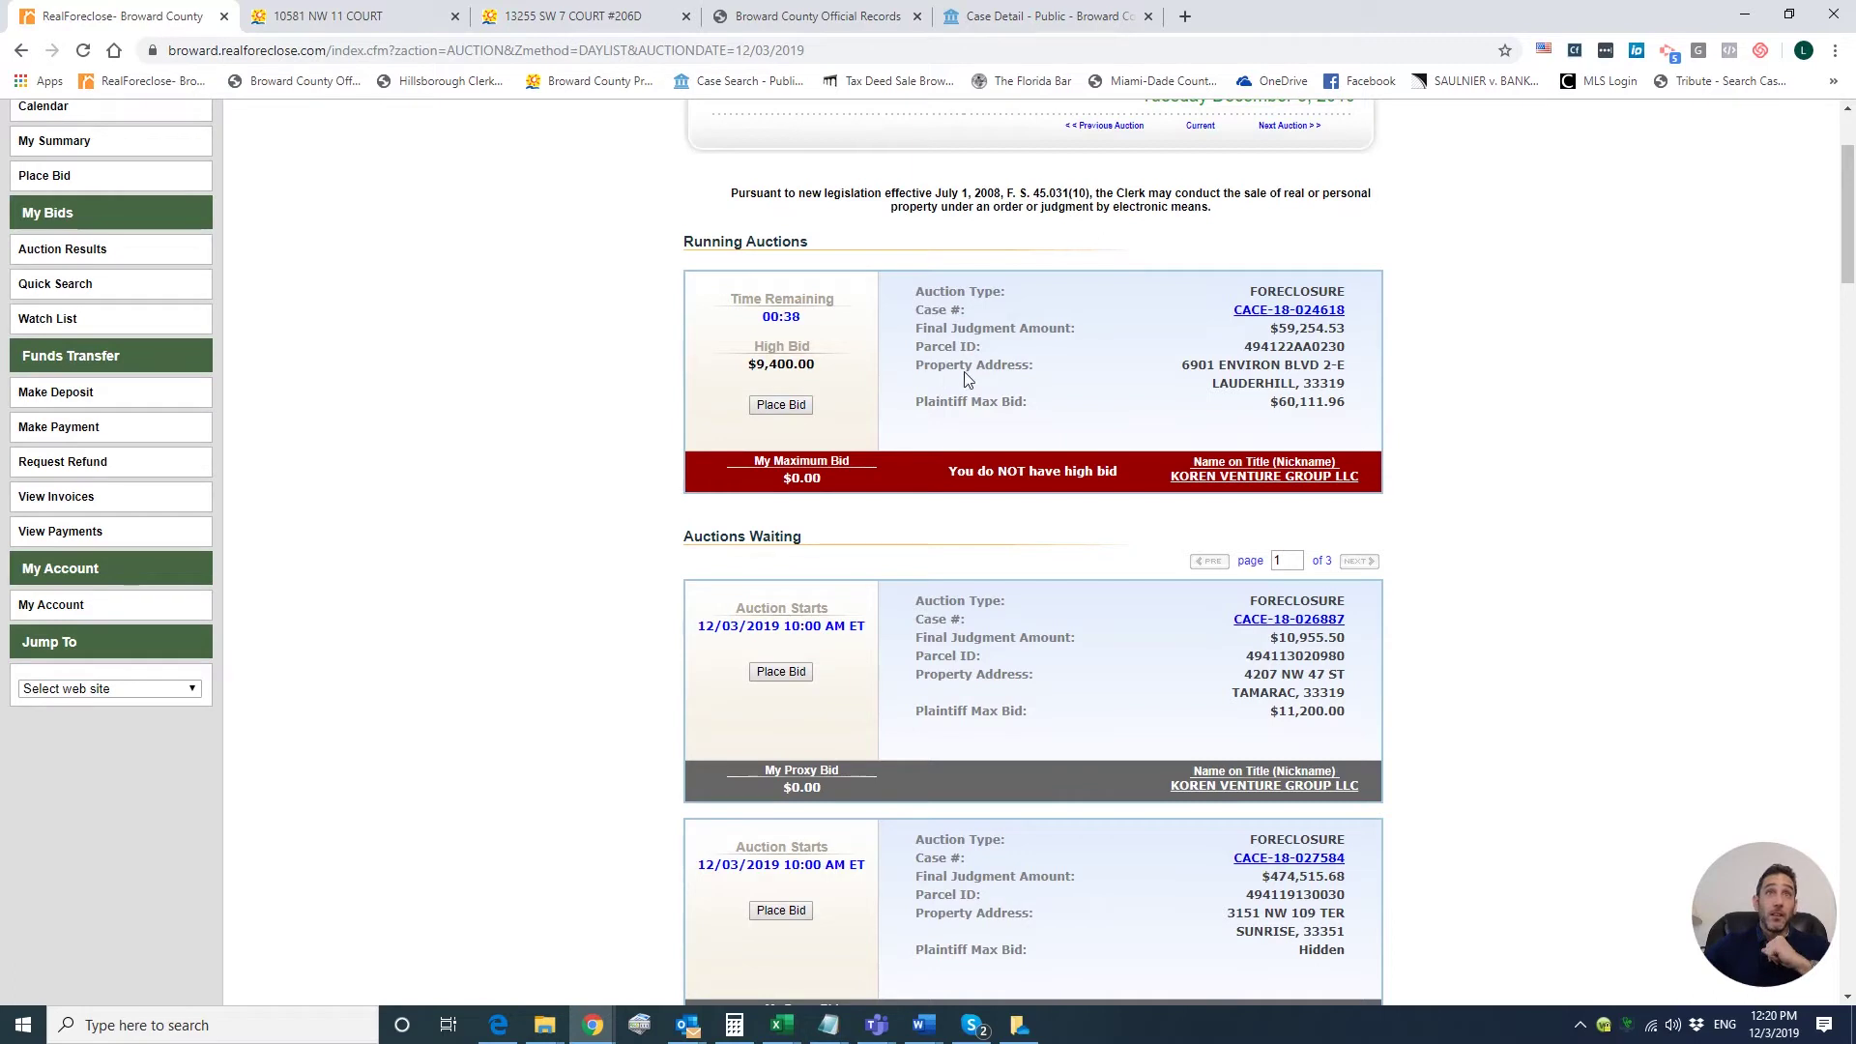
triple_click(1307, 401)
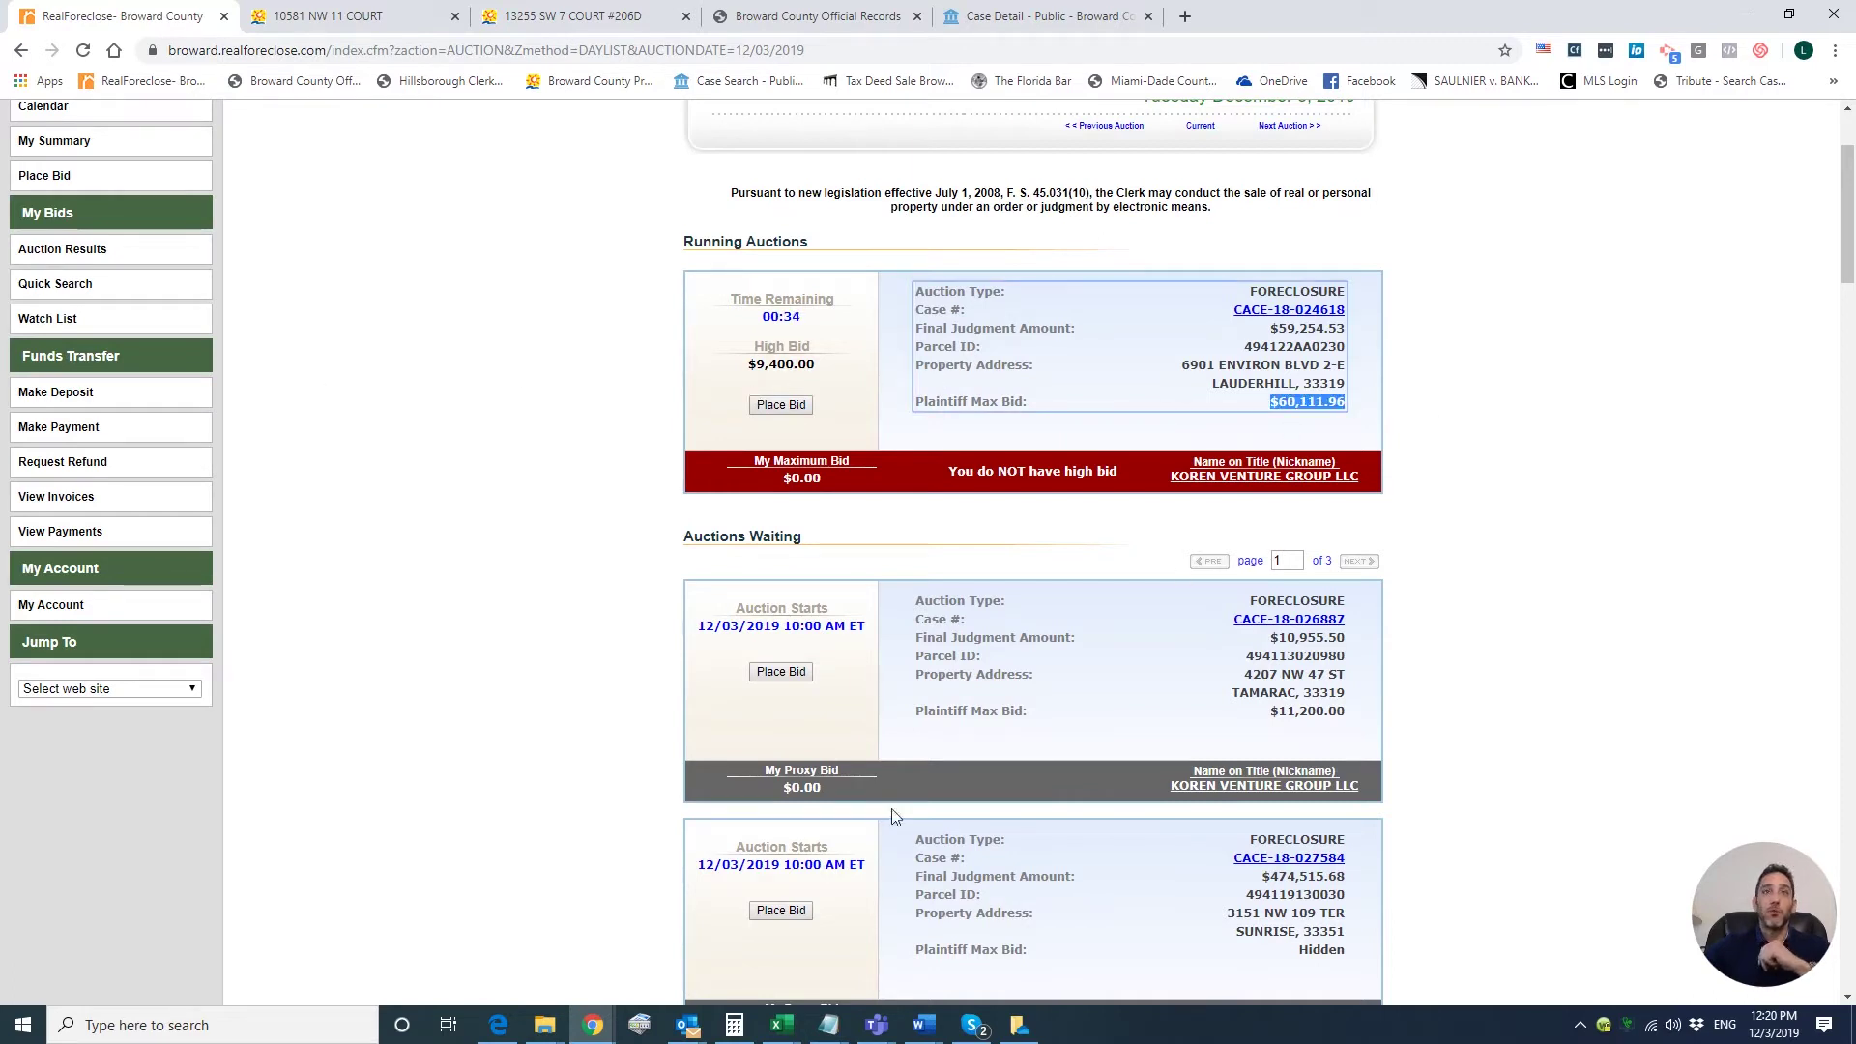
click(783, 1025)
Return to the Auctions6 workbook and read the legal descriptions in cells I3 and I2
click(1204, 904)
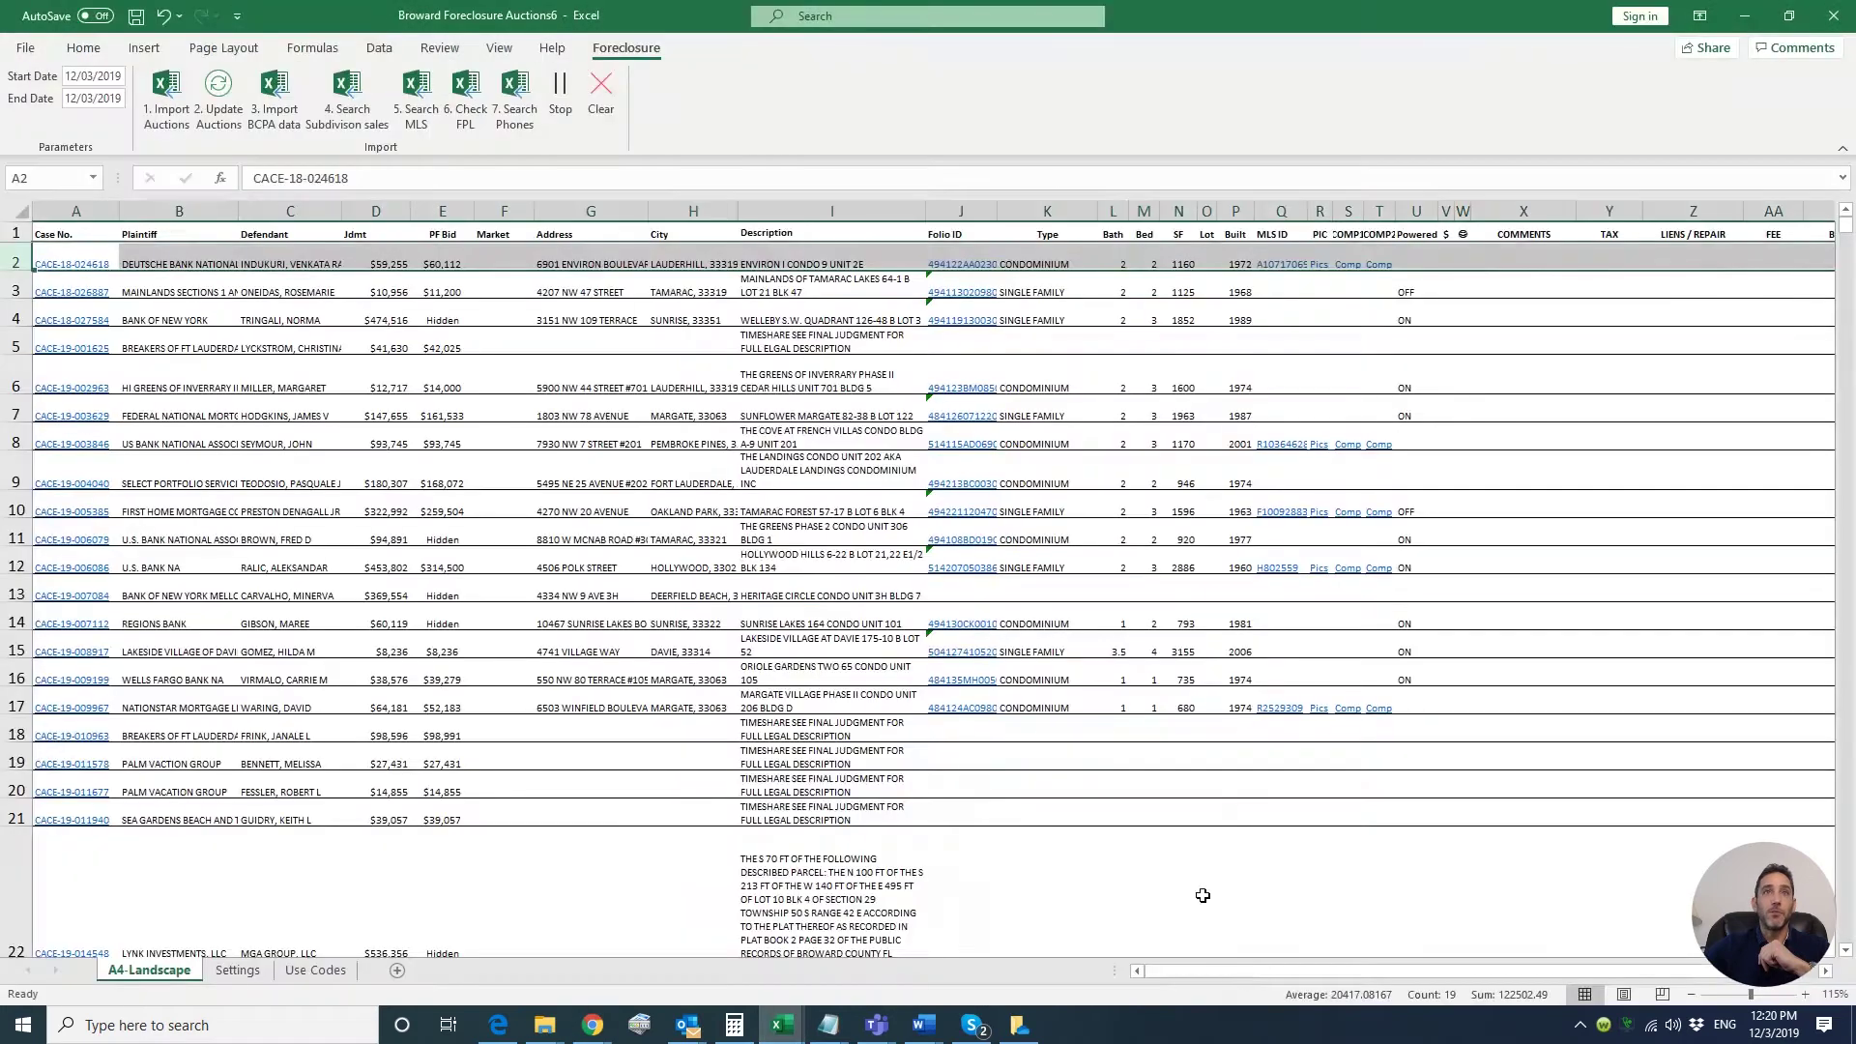
click(812, 295)
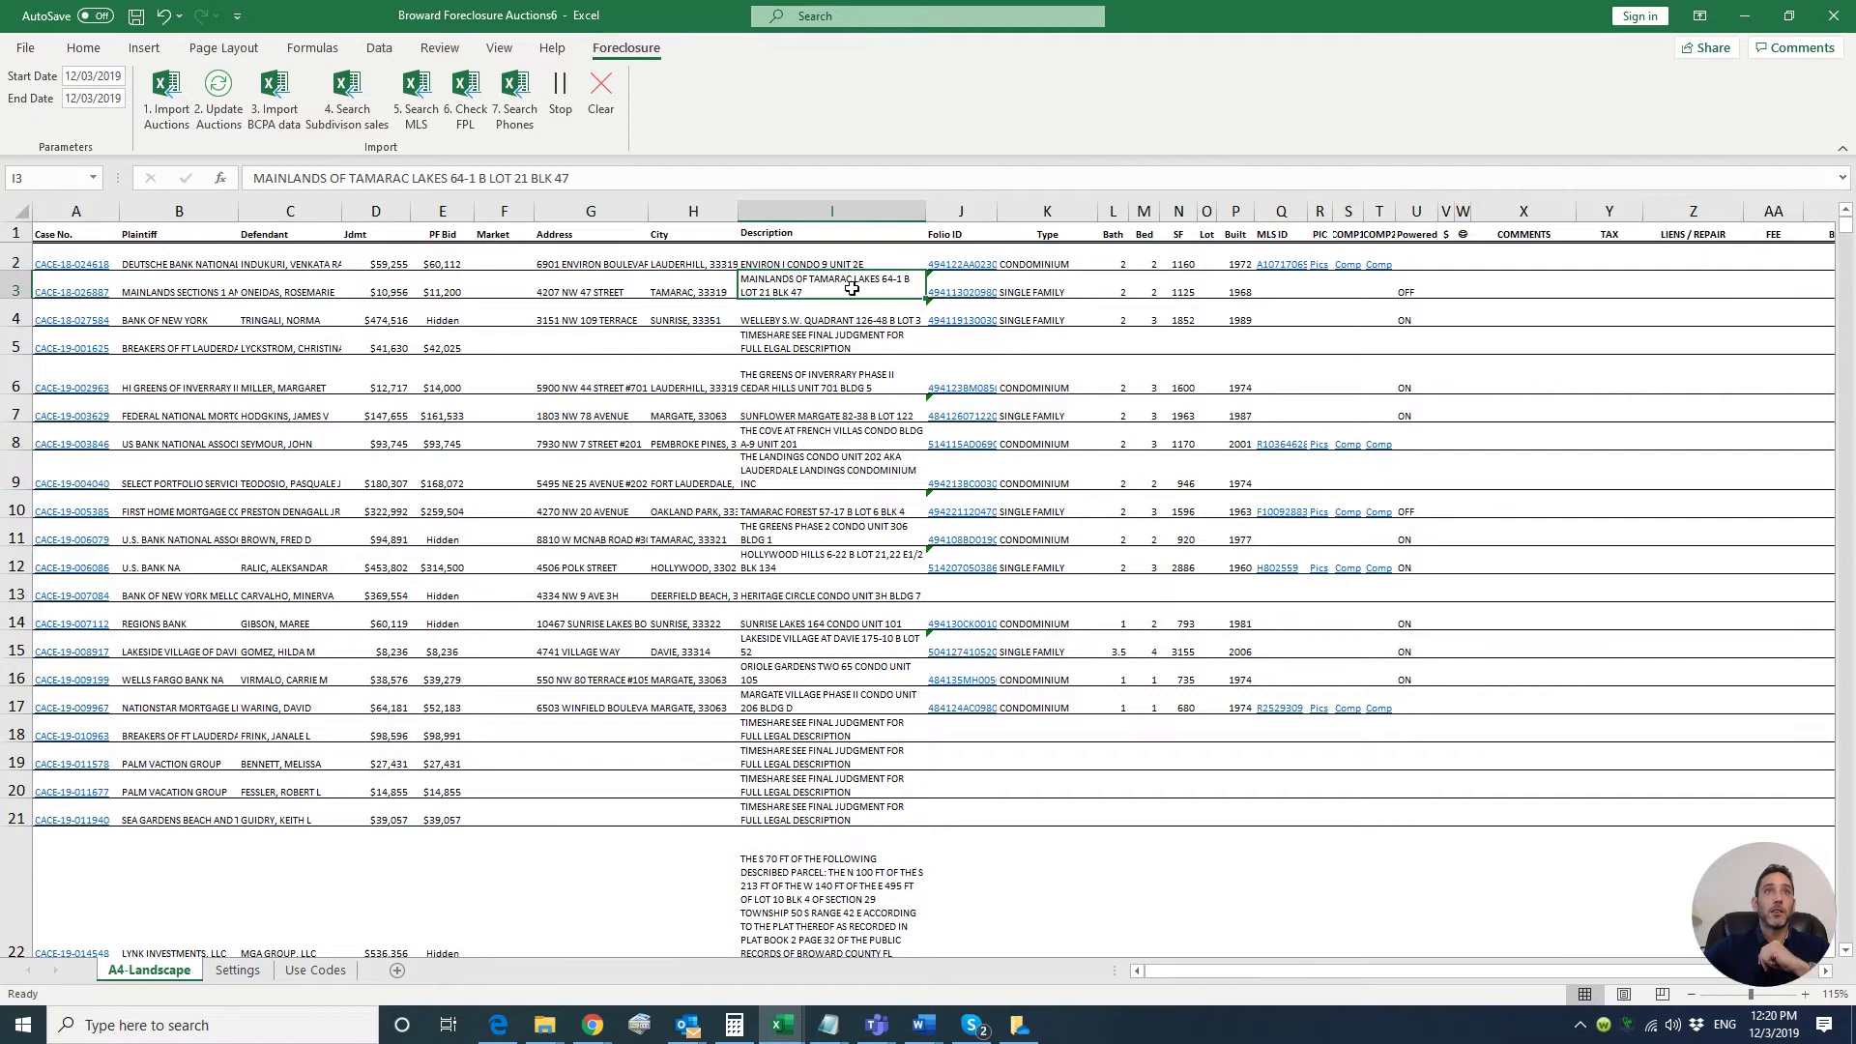
click(854, 259)
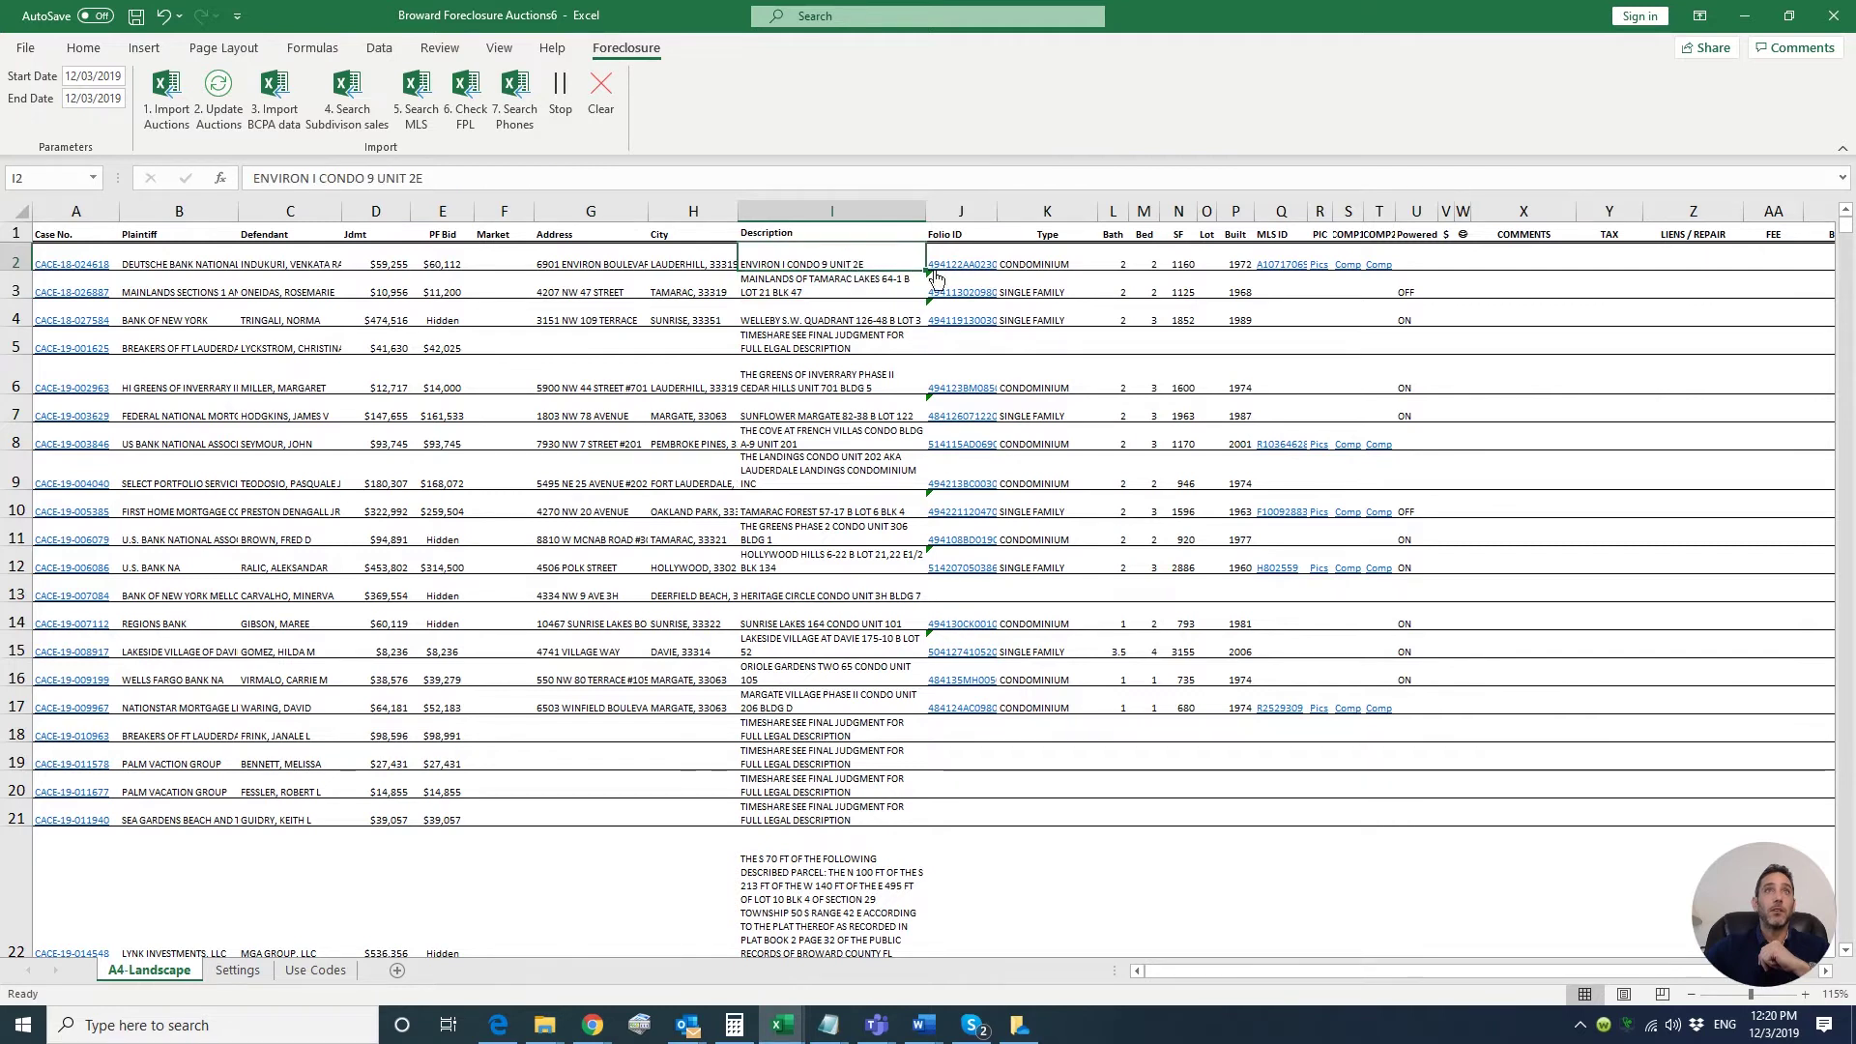
Open the Q2 MLS listing A10717069.pdf and review the $99,000 Environ I condo
click(1298, 269)
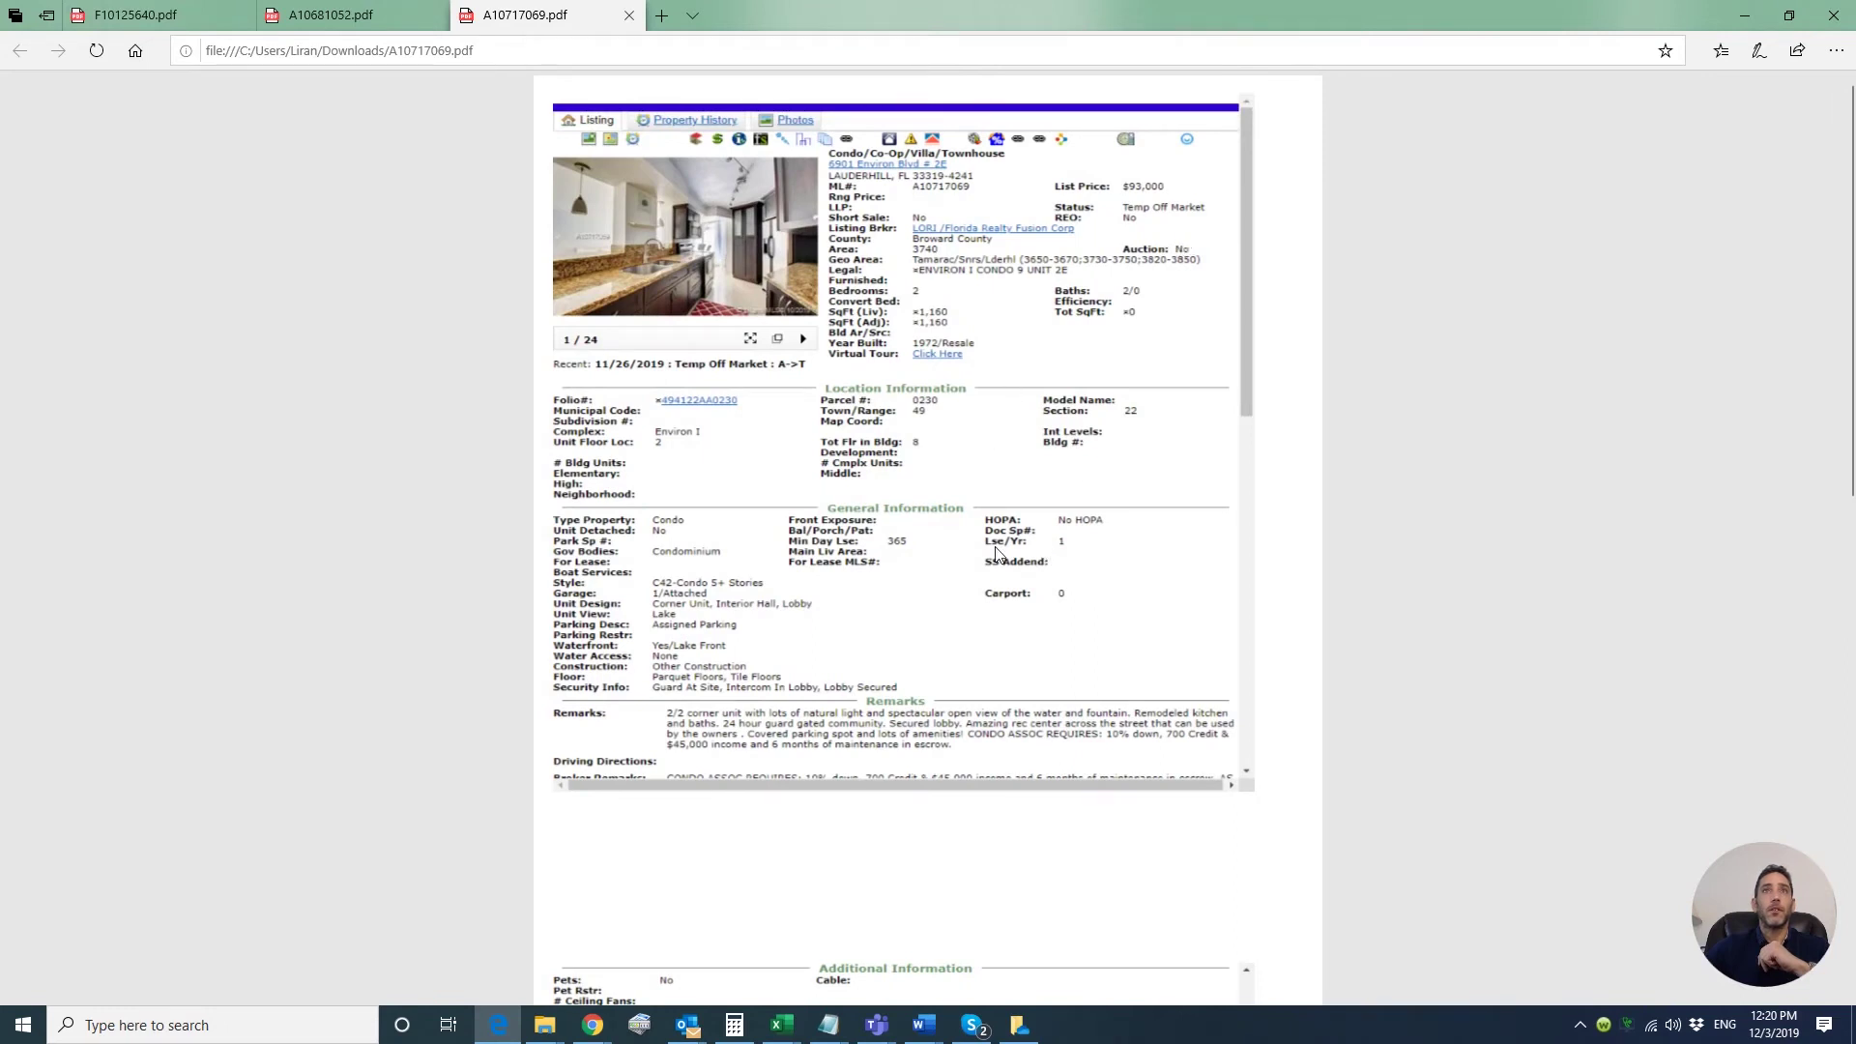
scroll(996, 553, down, 10)
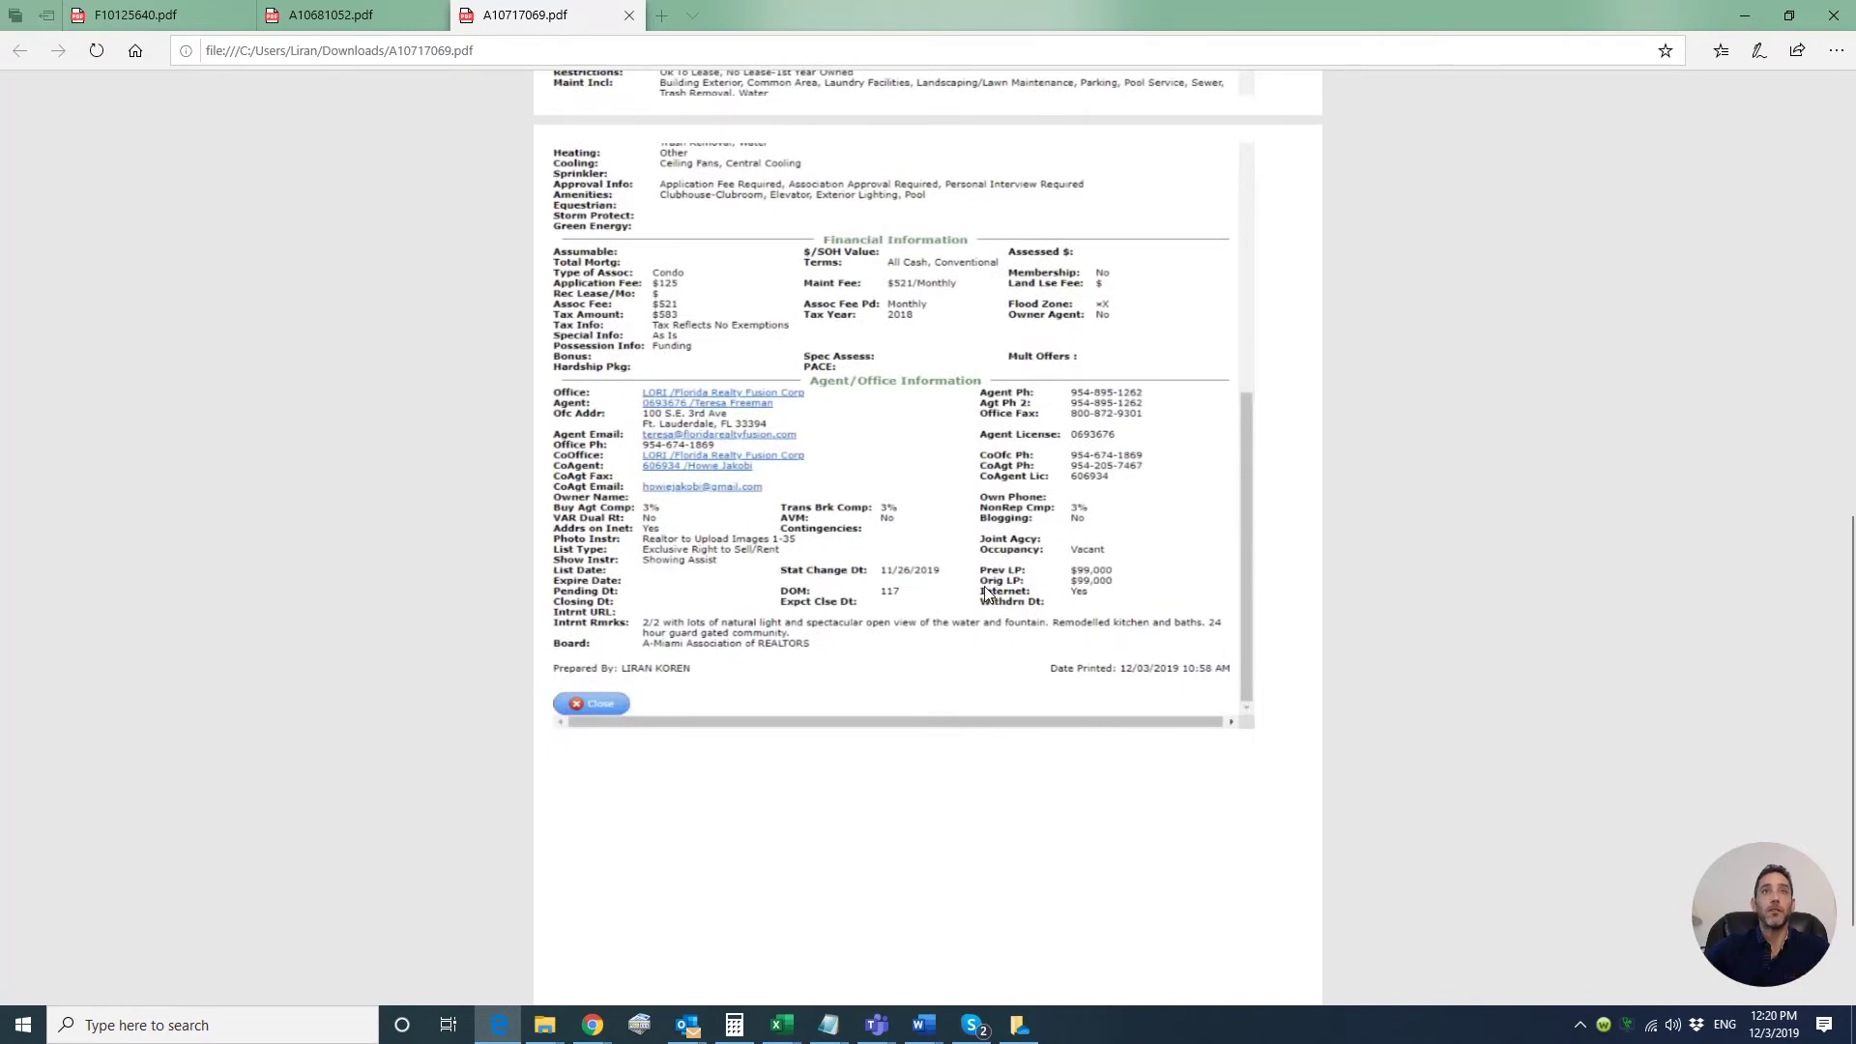
key(alt+Tab)
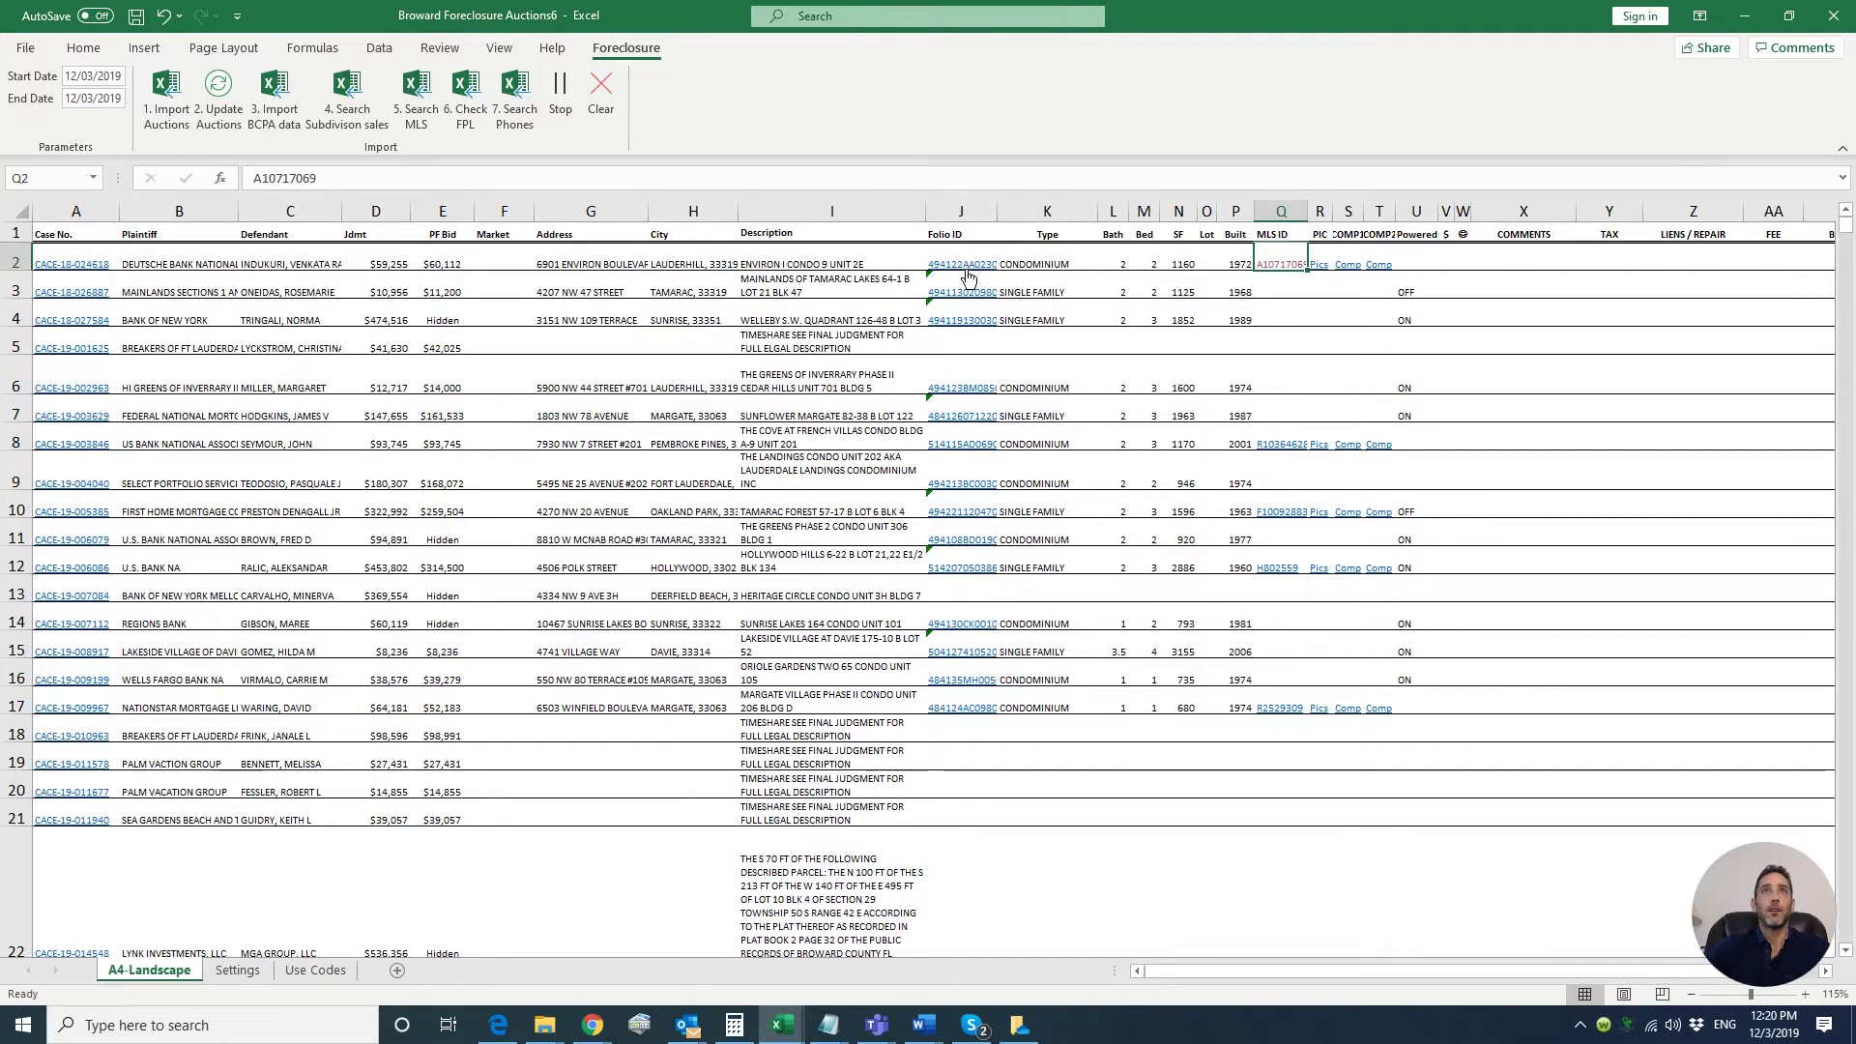
scroll(909, 367, up, 5)
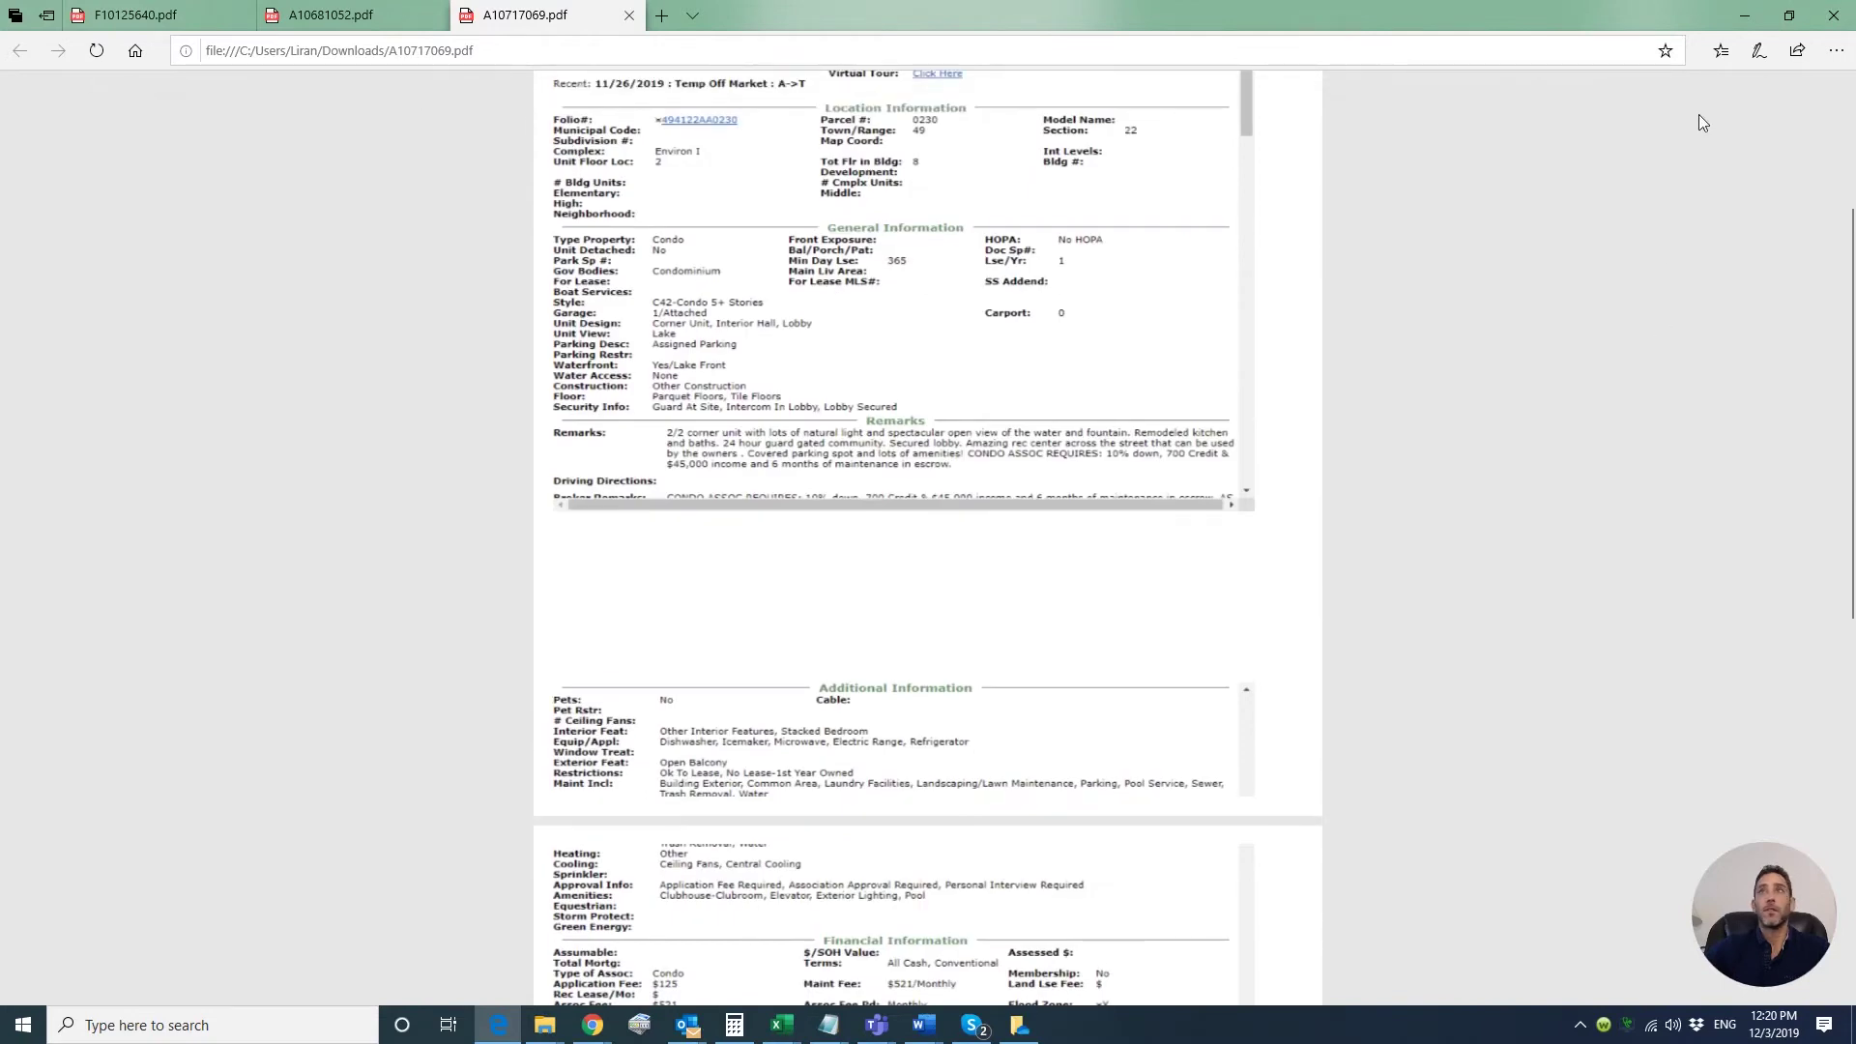
Check that RealForeclose's running auction reached a $60,200.00 high bid, then return to the Auctions6 workbook
click(1745, 17)
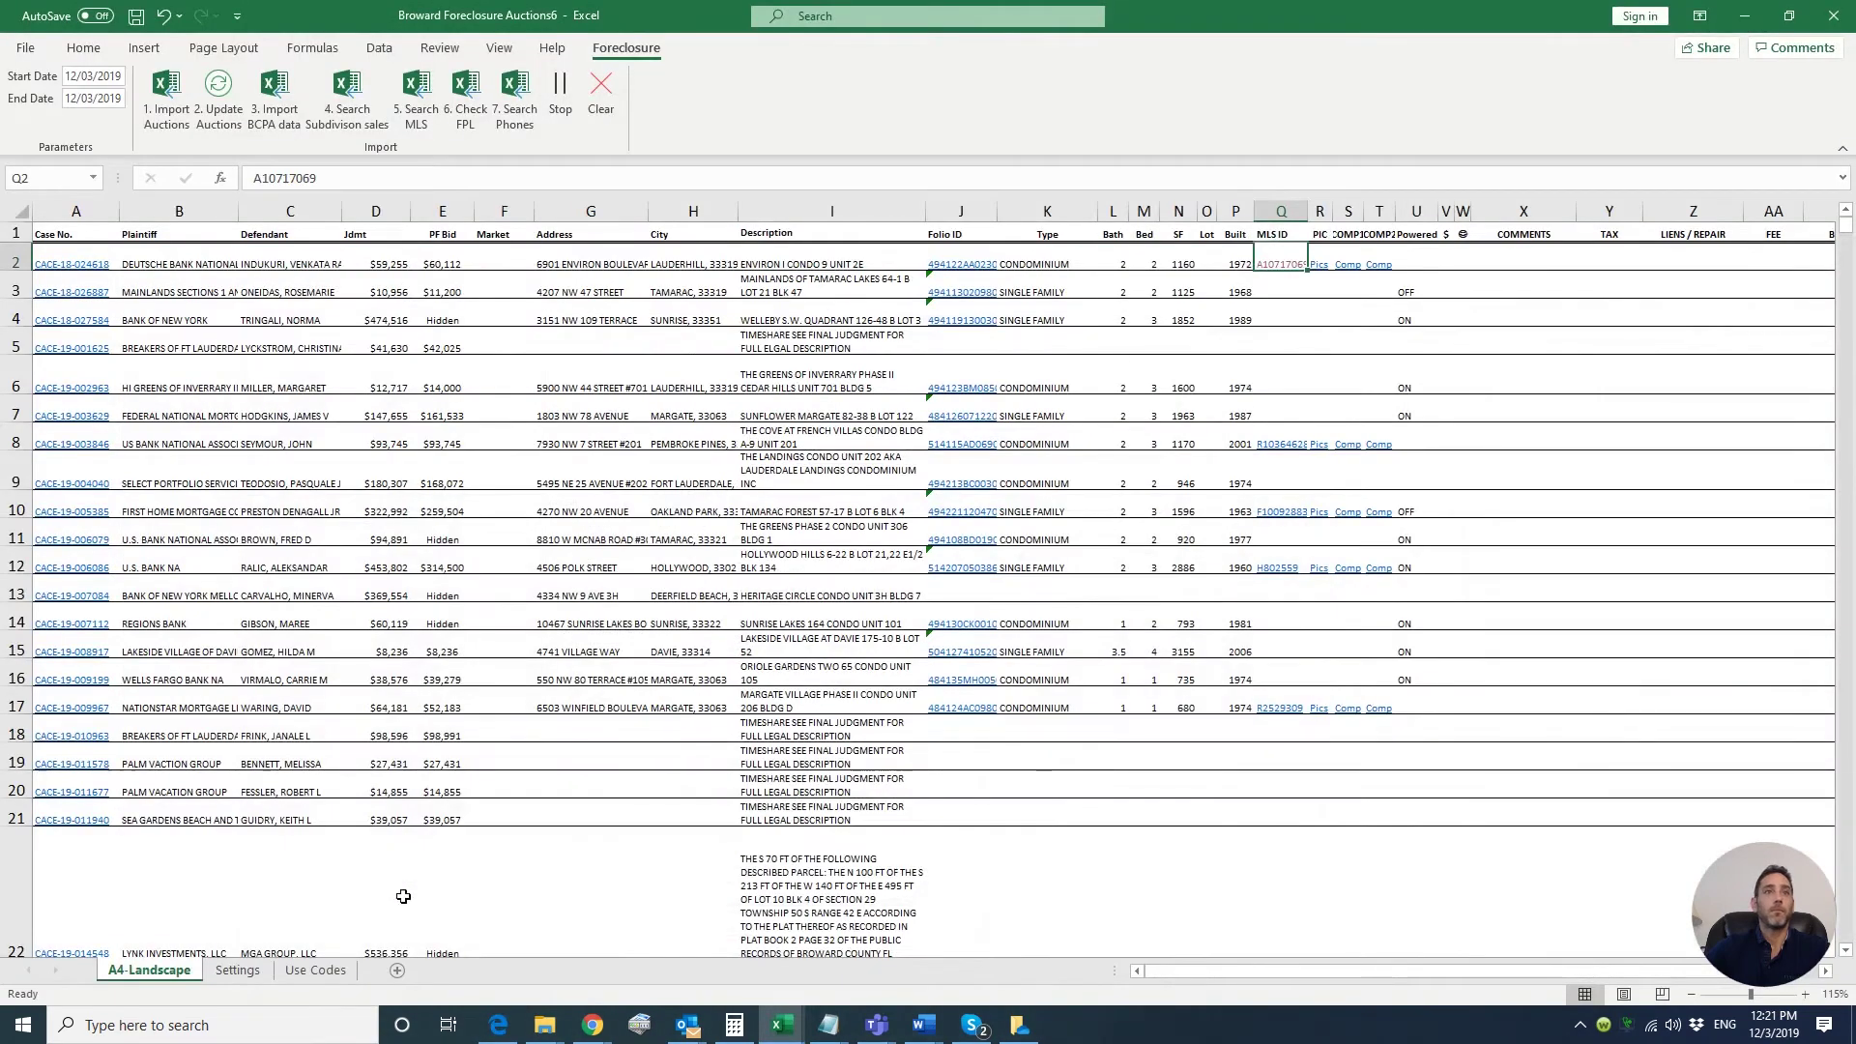
mouse_move(593, 1025)
click(735, 967)
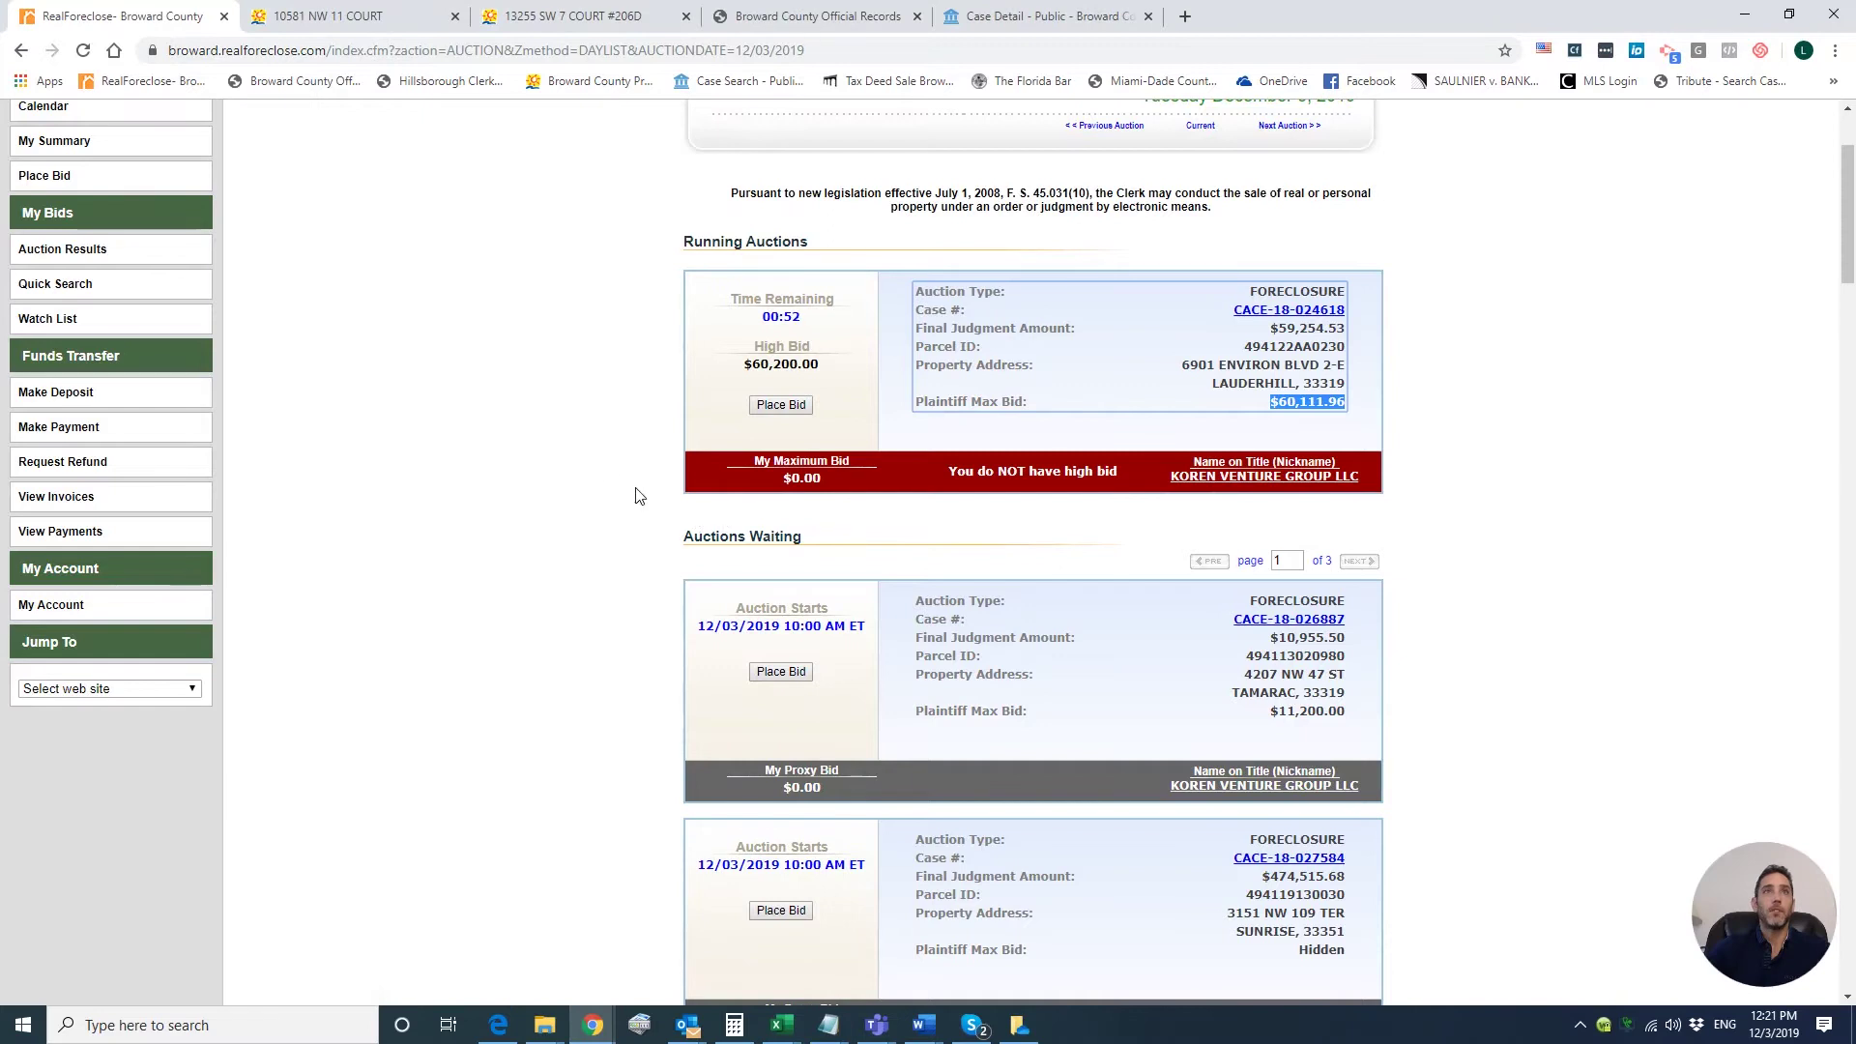
click(593, 473)
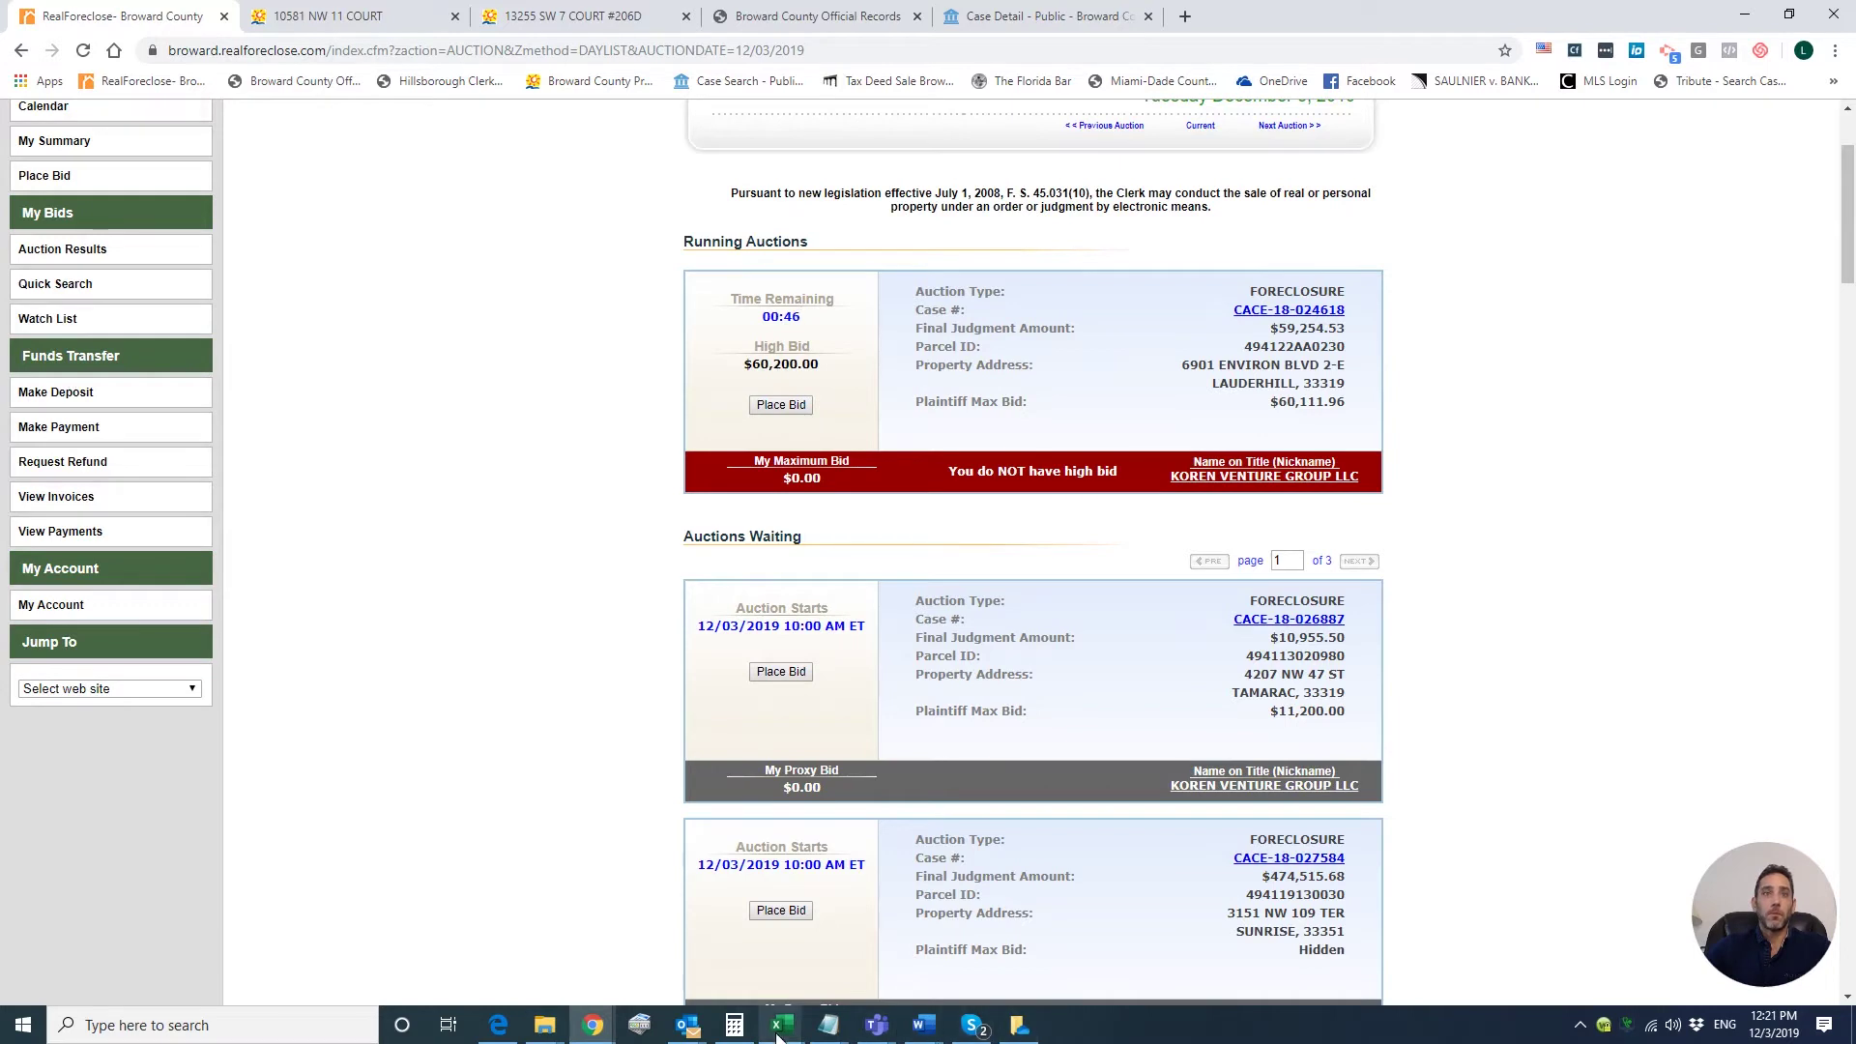
mouse_move(783, 1033)
click(1199, 942)
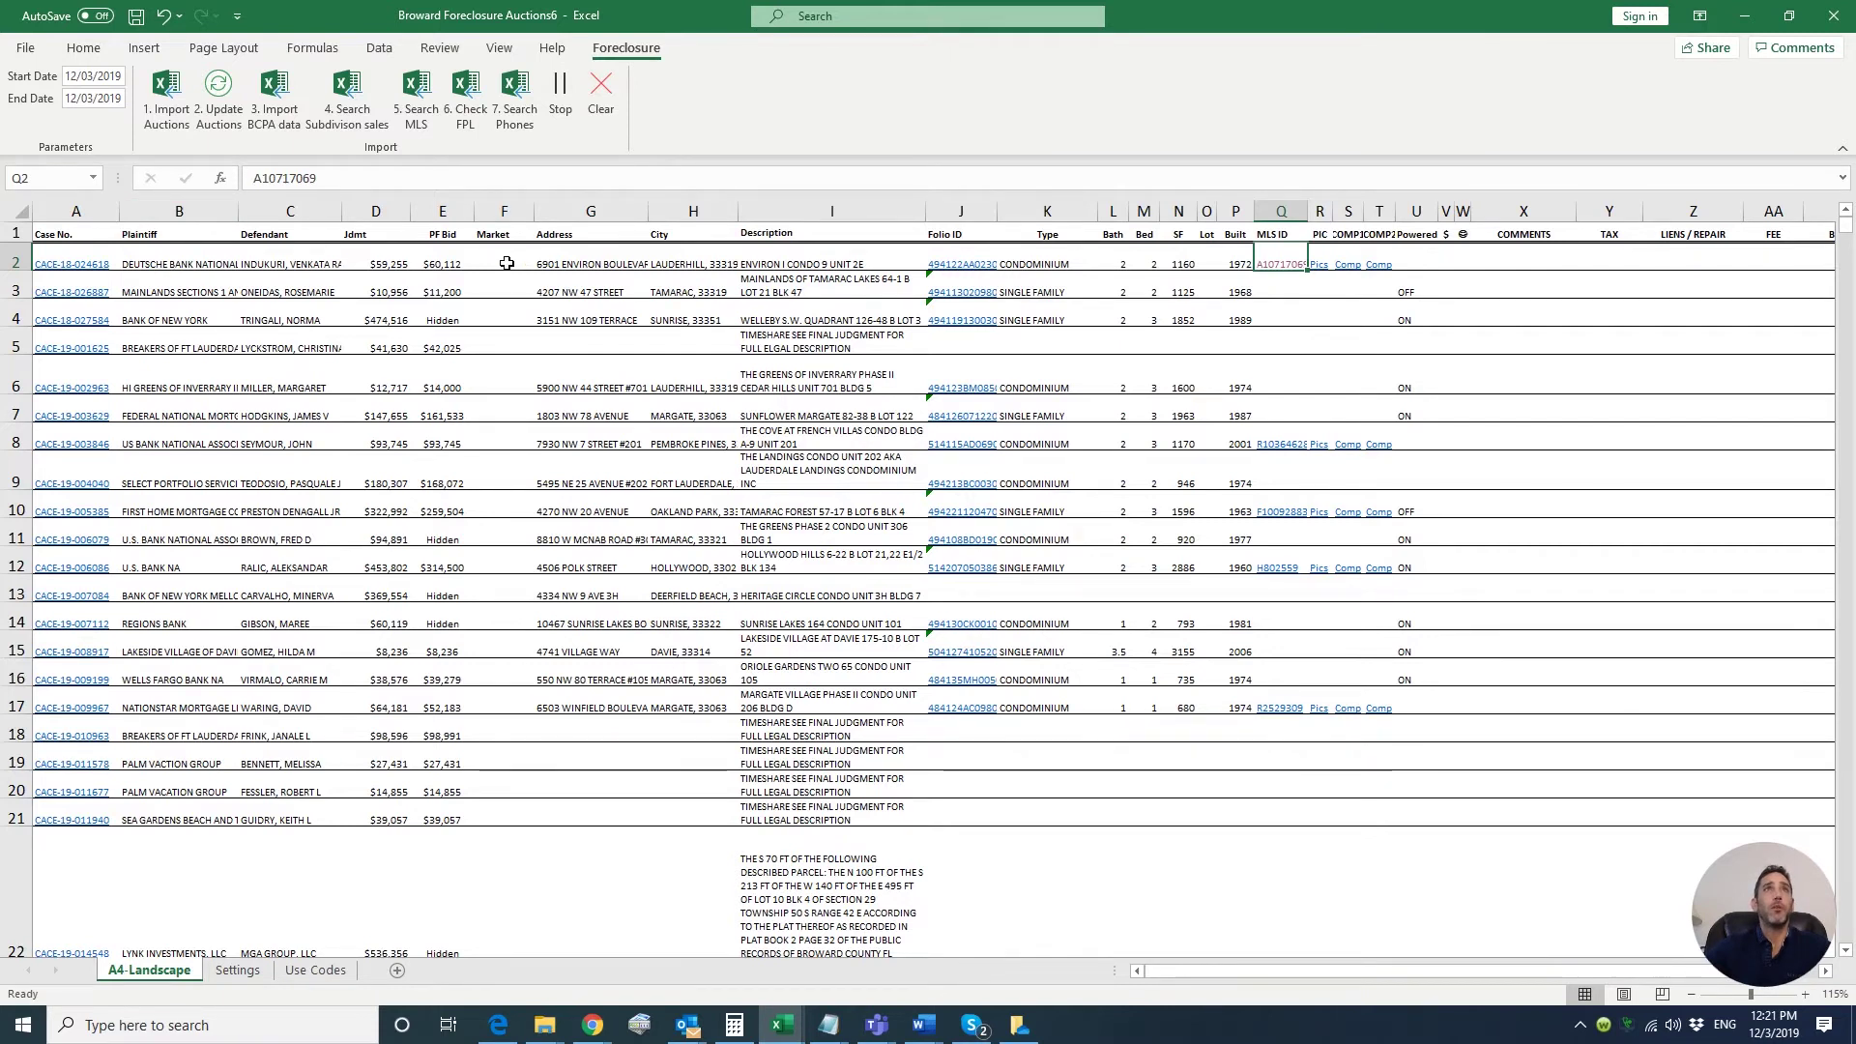
Widen column B to read the plaintiff names, then select row 2 for 6901 Environ Blvd
click(189, 261)
drag(237, 211, 291, 211)
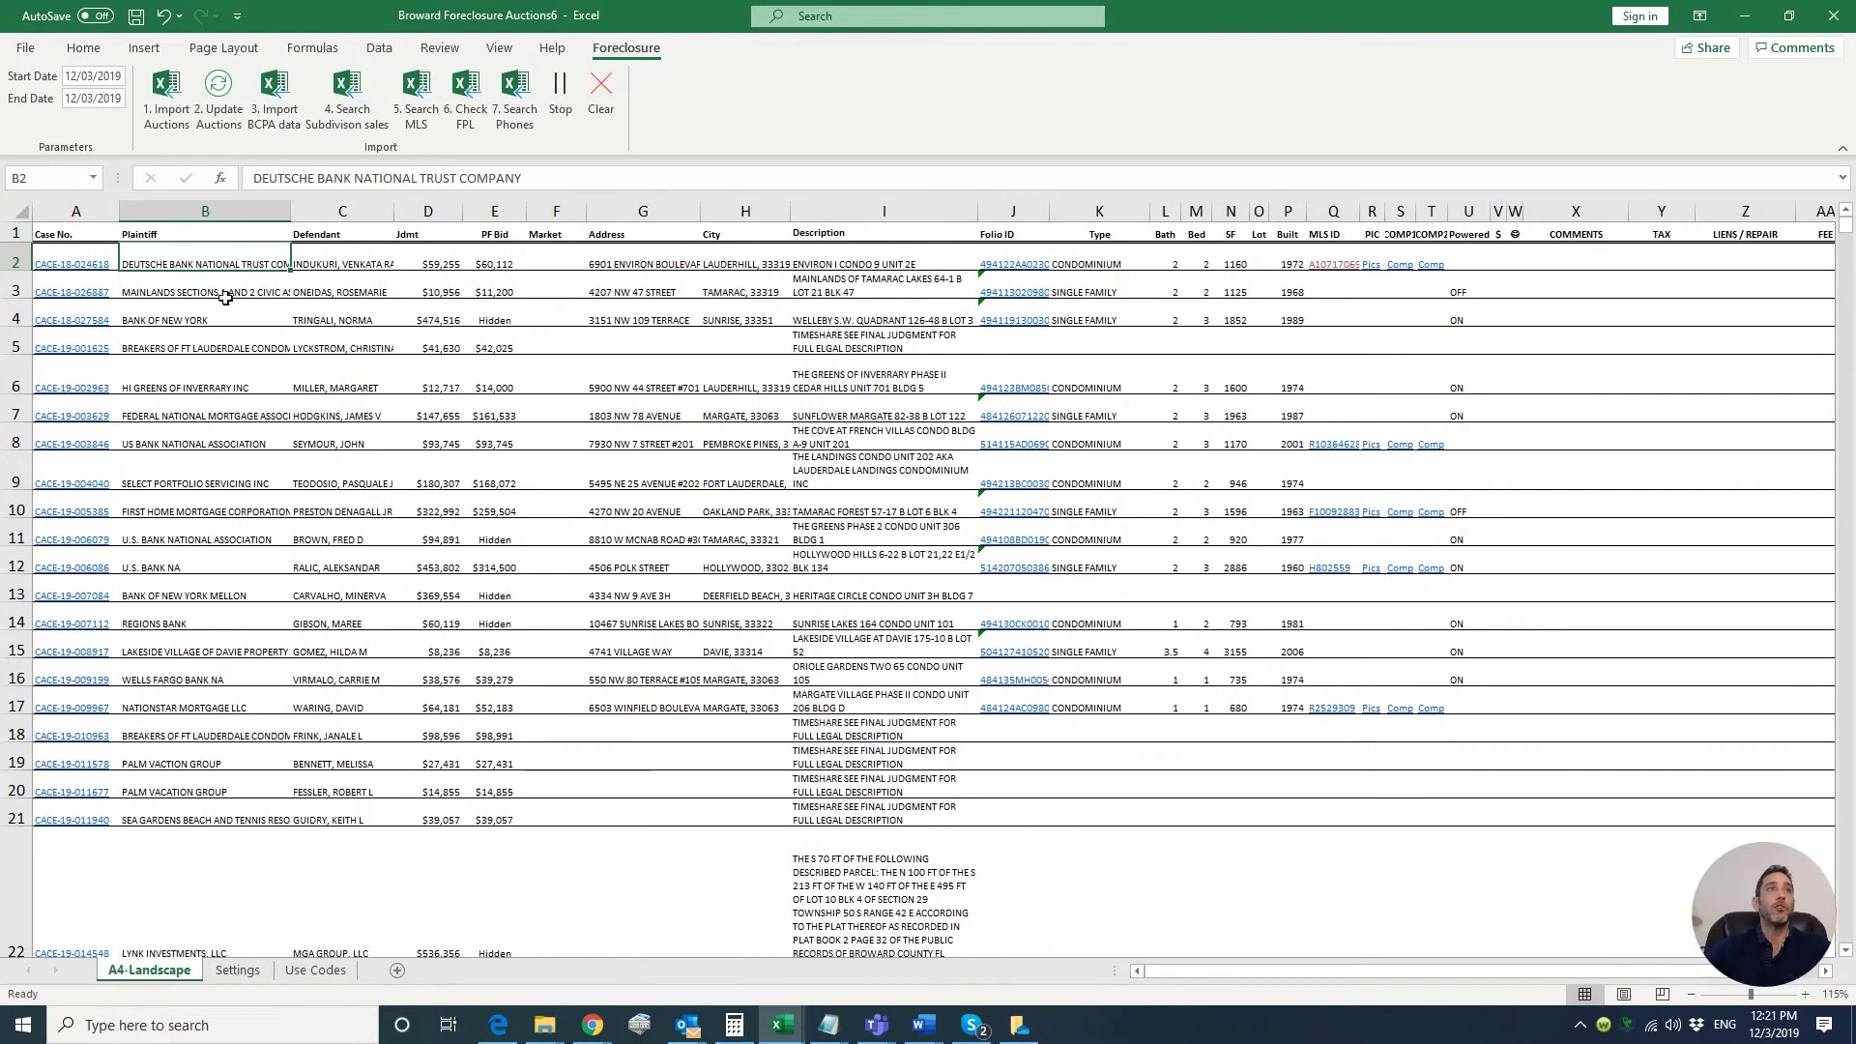
click(212, 292)
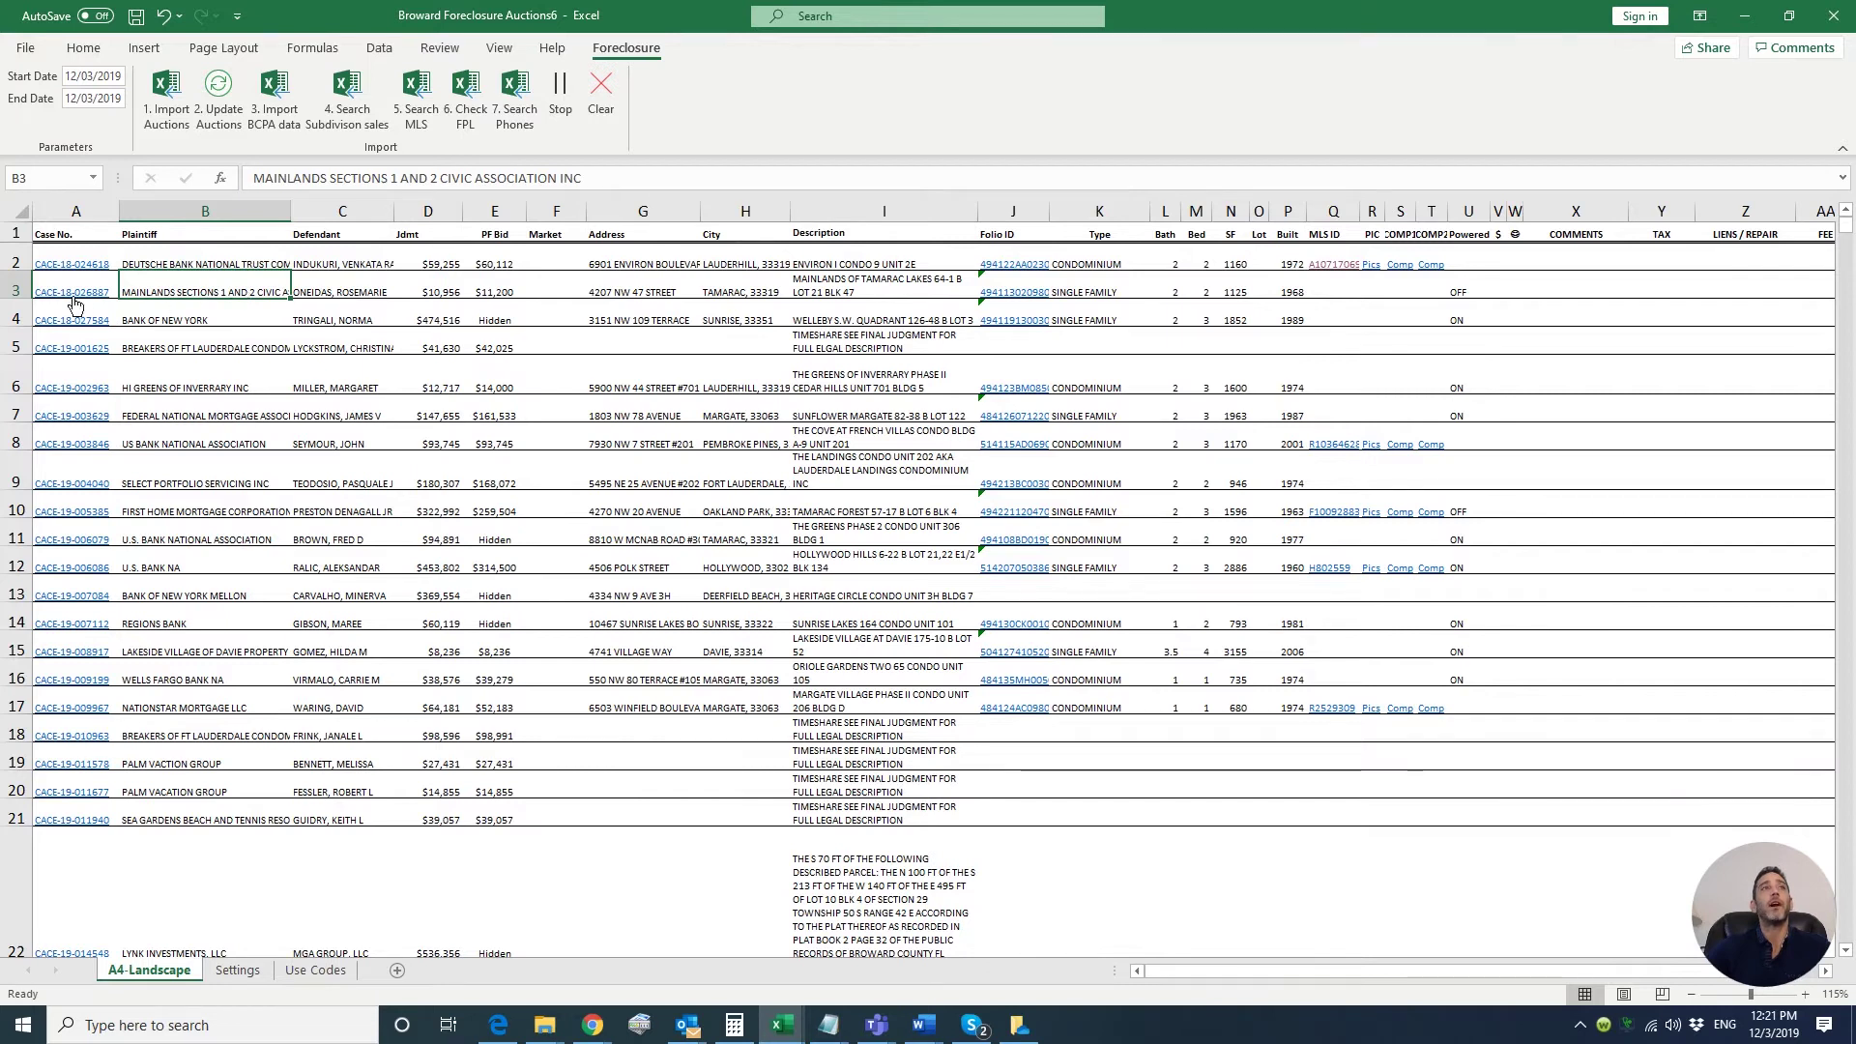
click(13, 290)
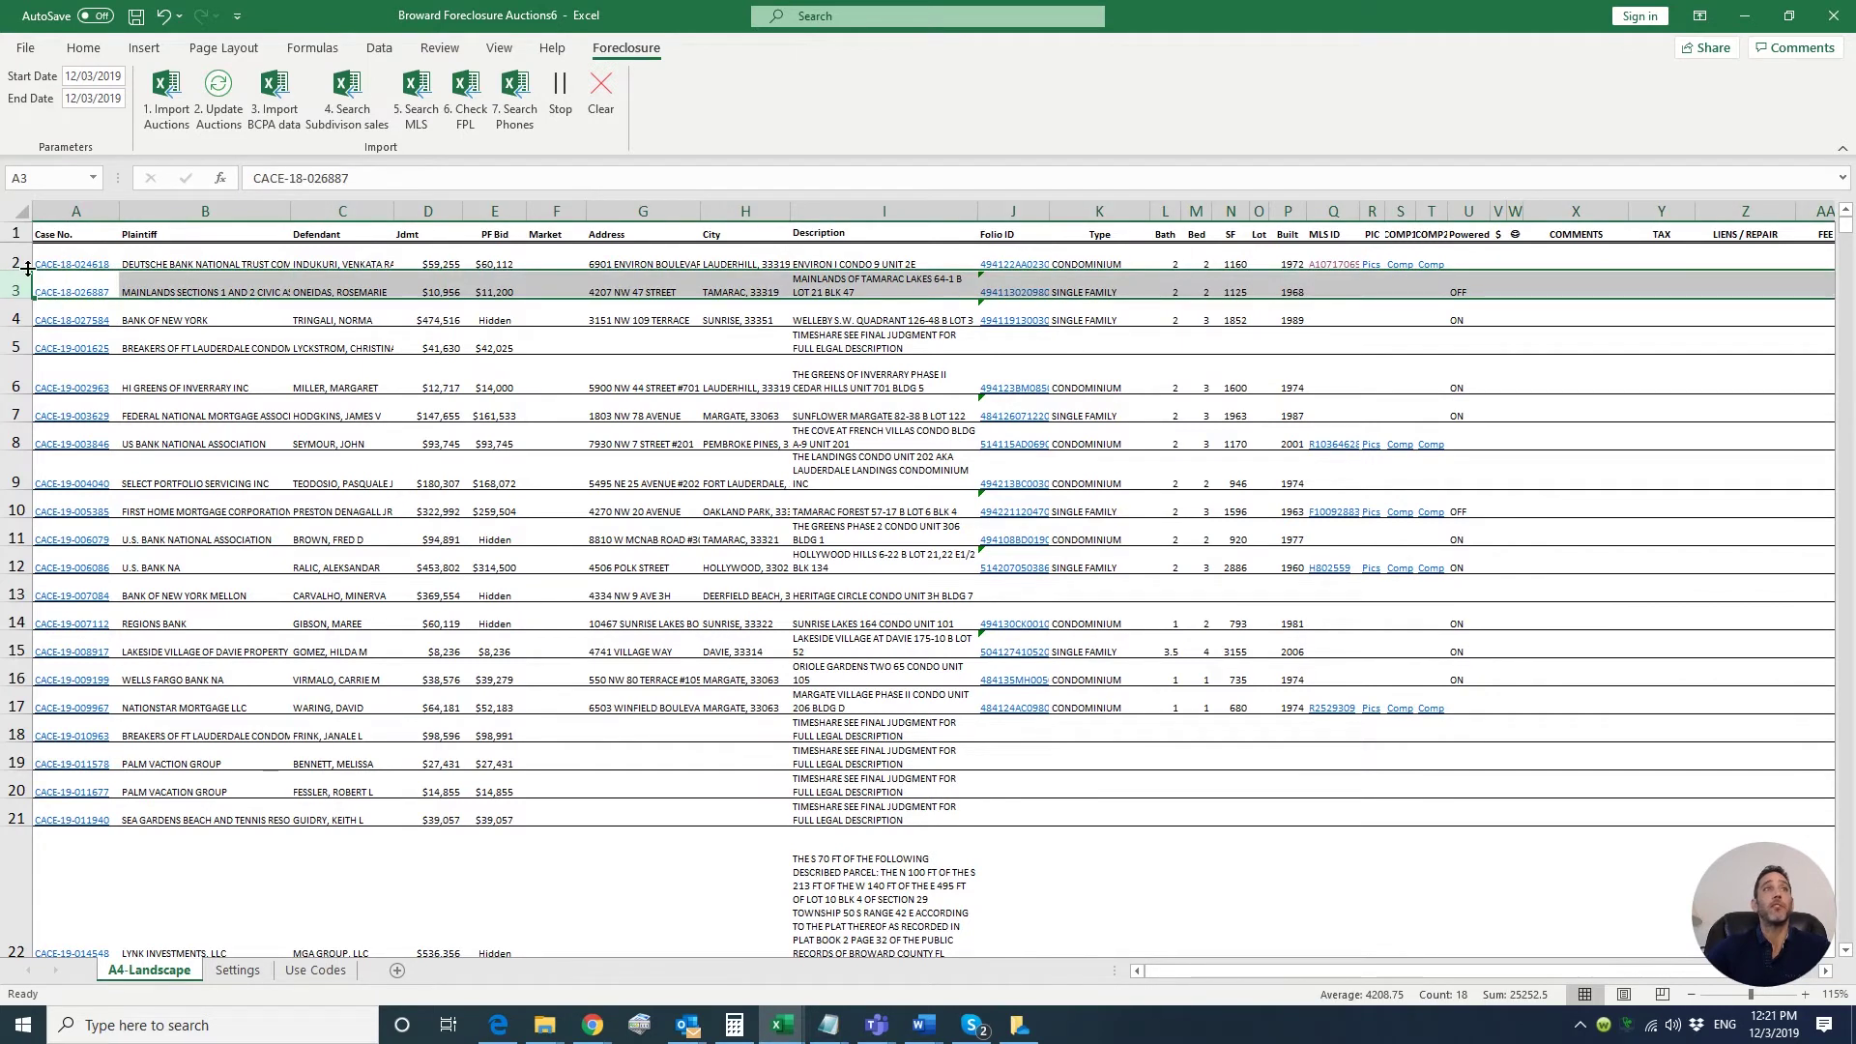
click(13, 261)
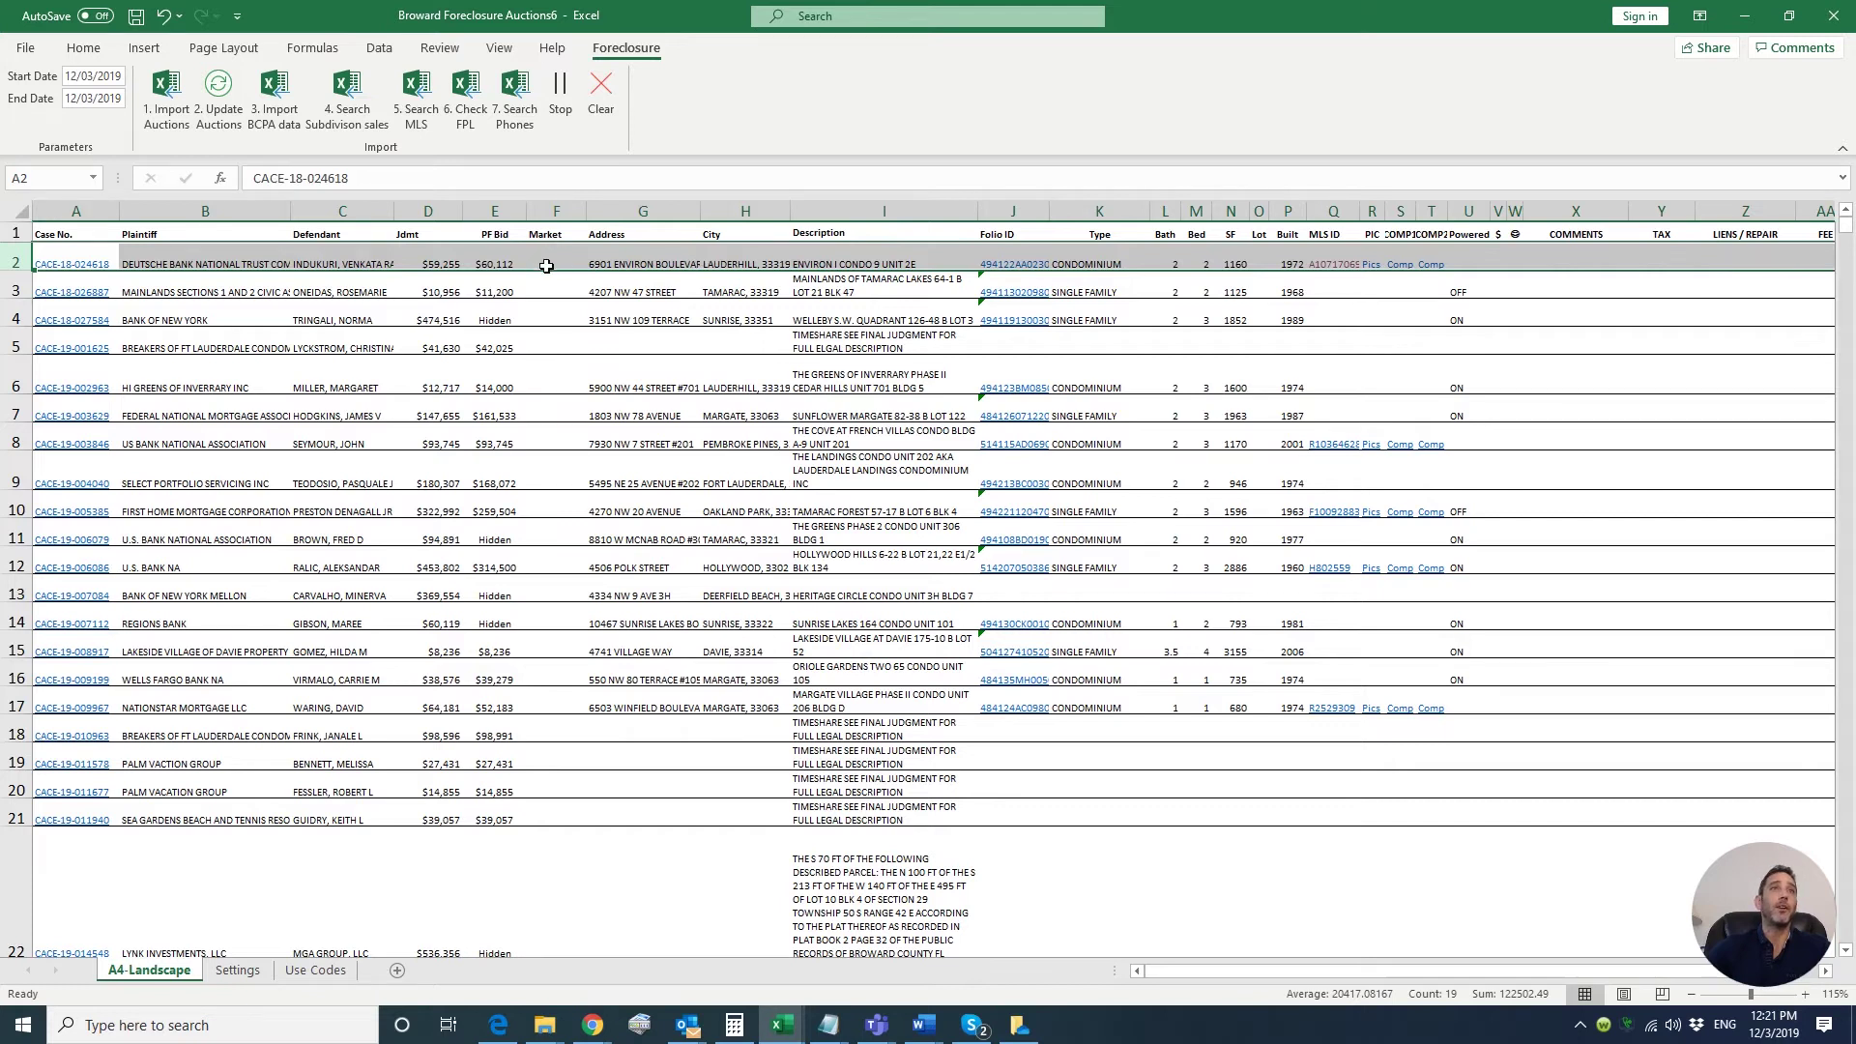
key(alt+Tab)
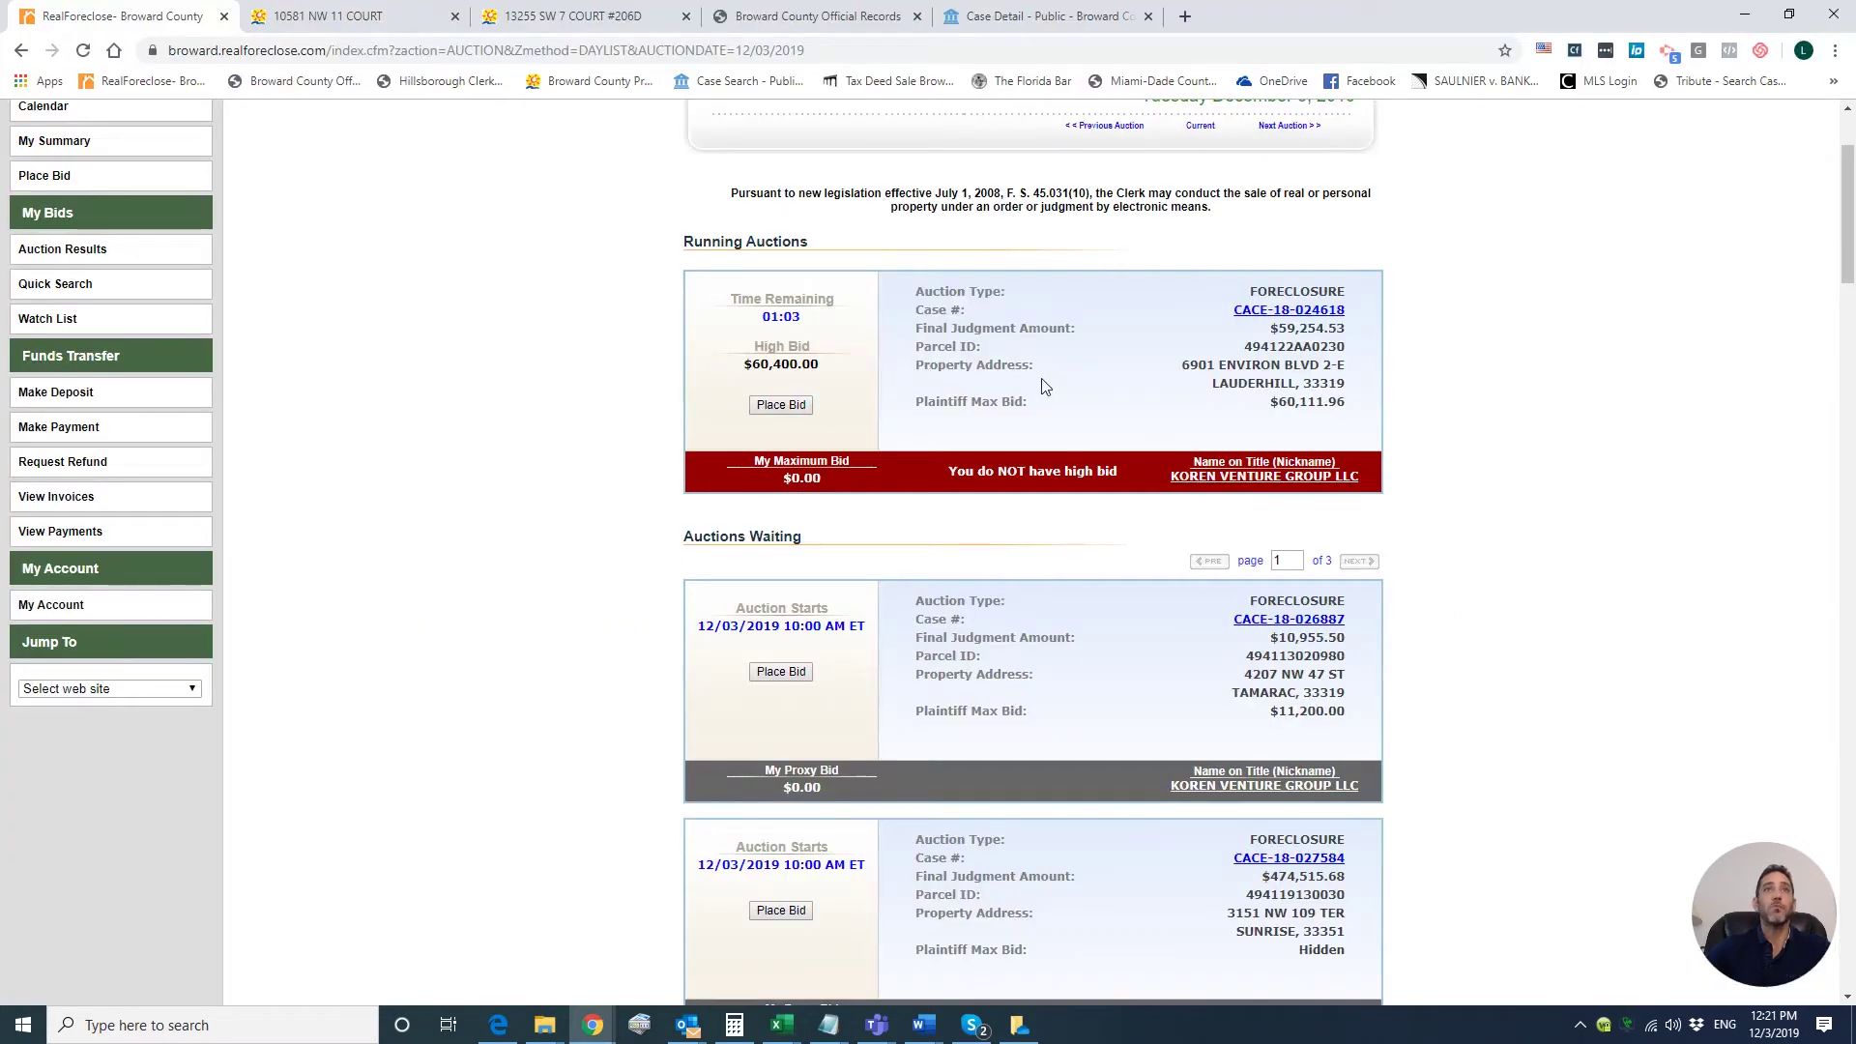
key(alt+Tab)
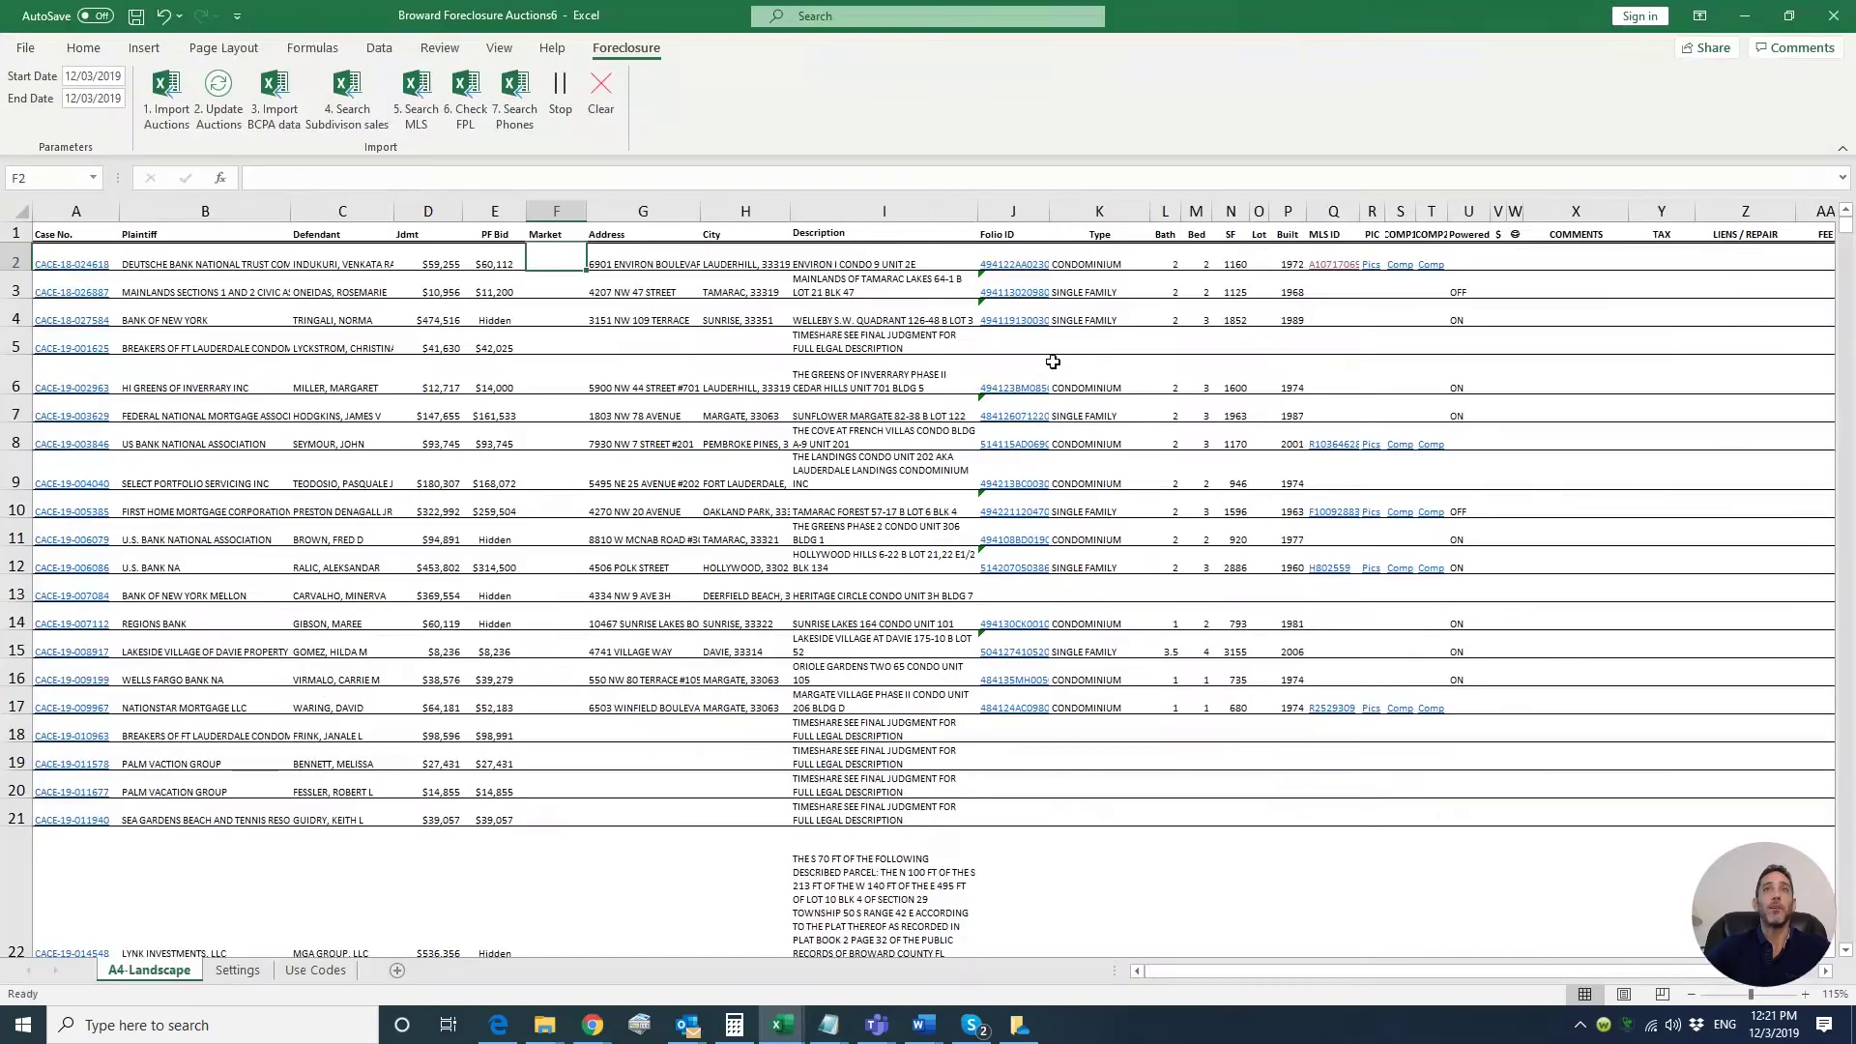
click(1411, 273)
click(1006, 596)
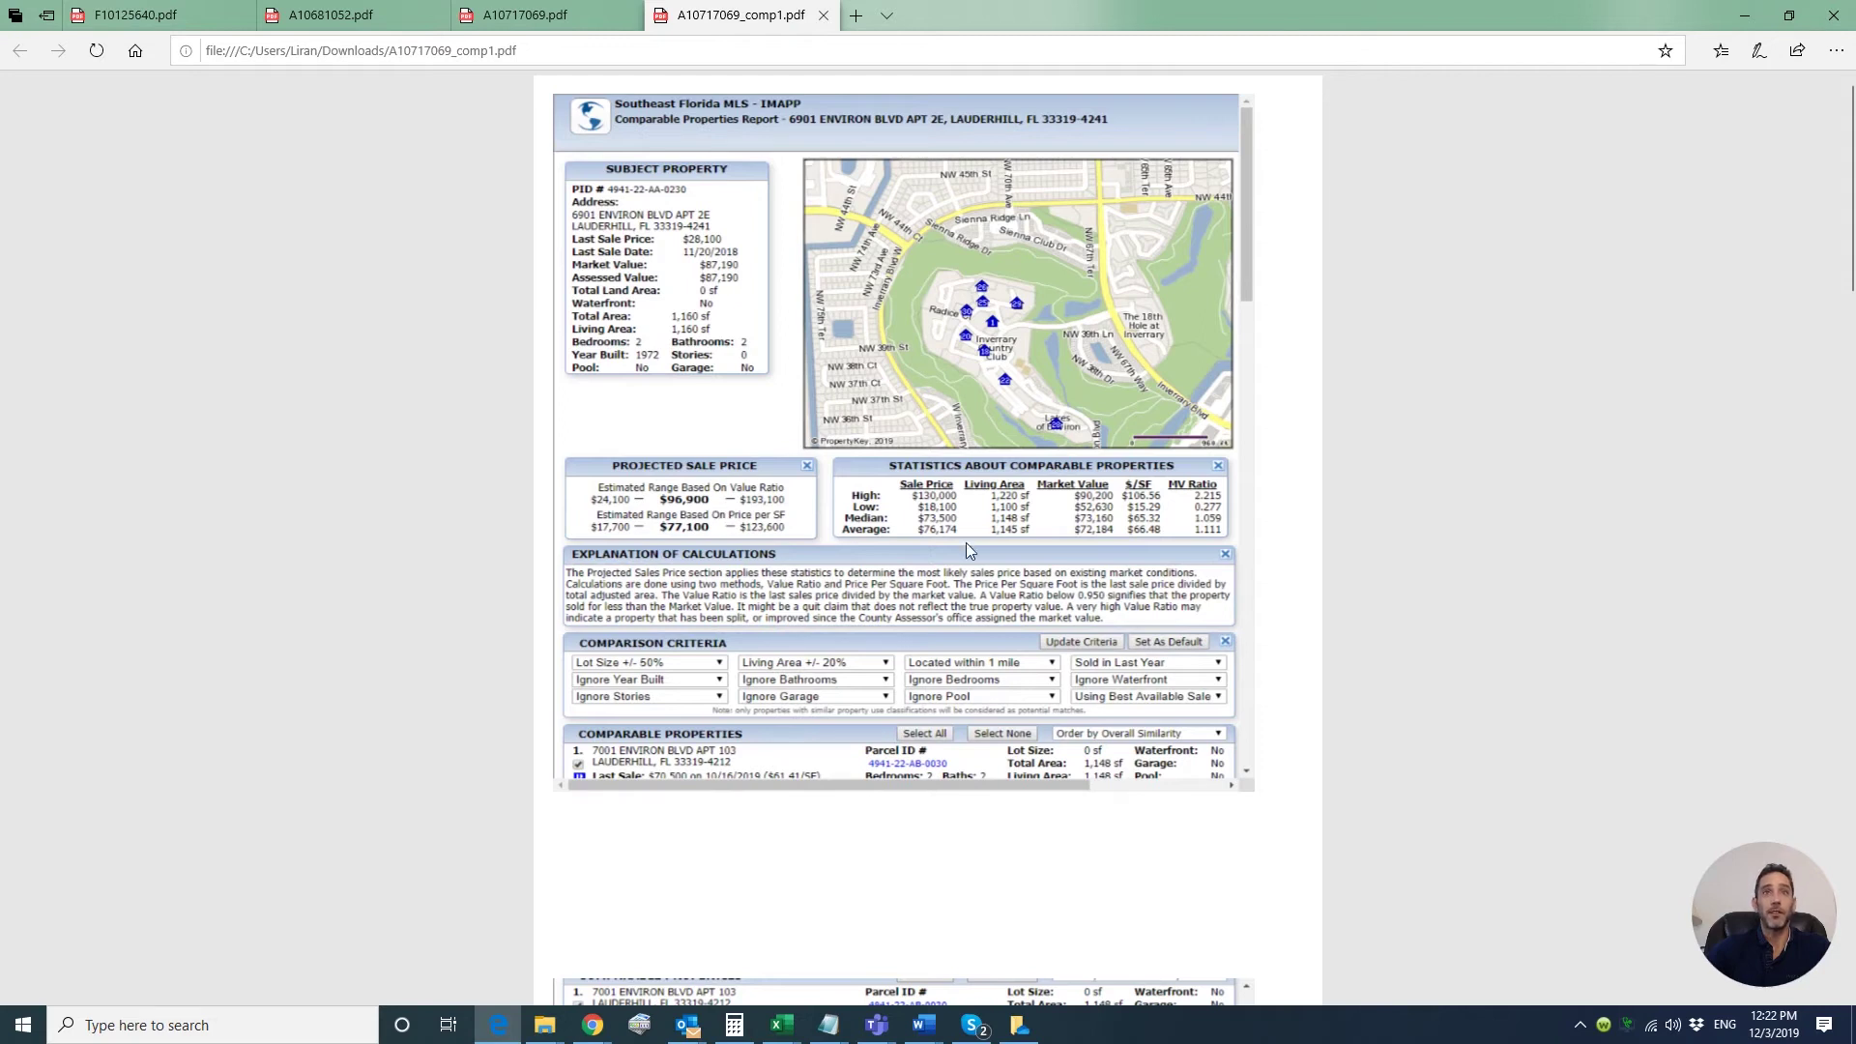
scroll(1020, 620, down, 4)
scroll(1018, 615, up, 4)
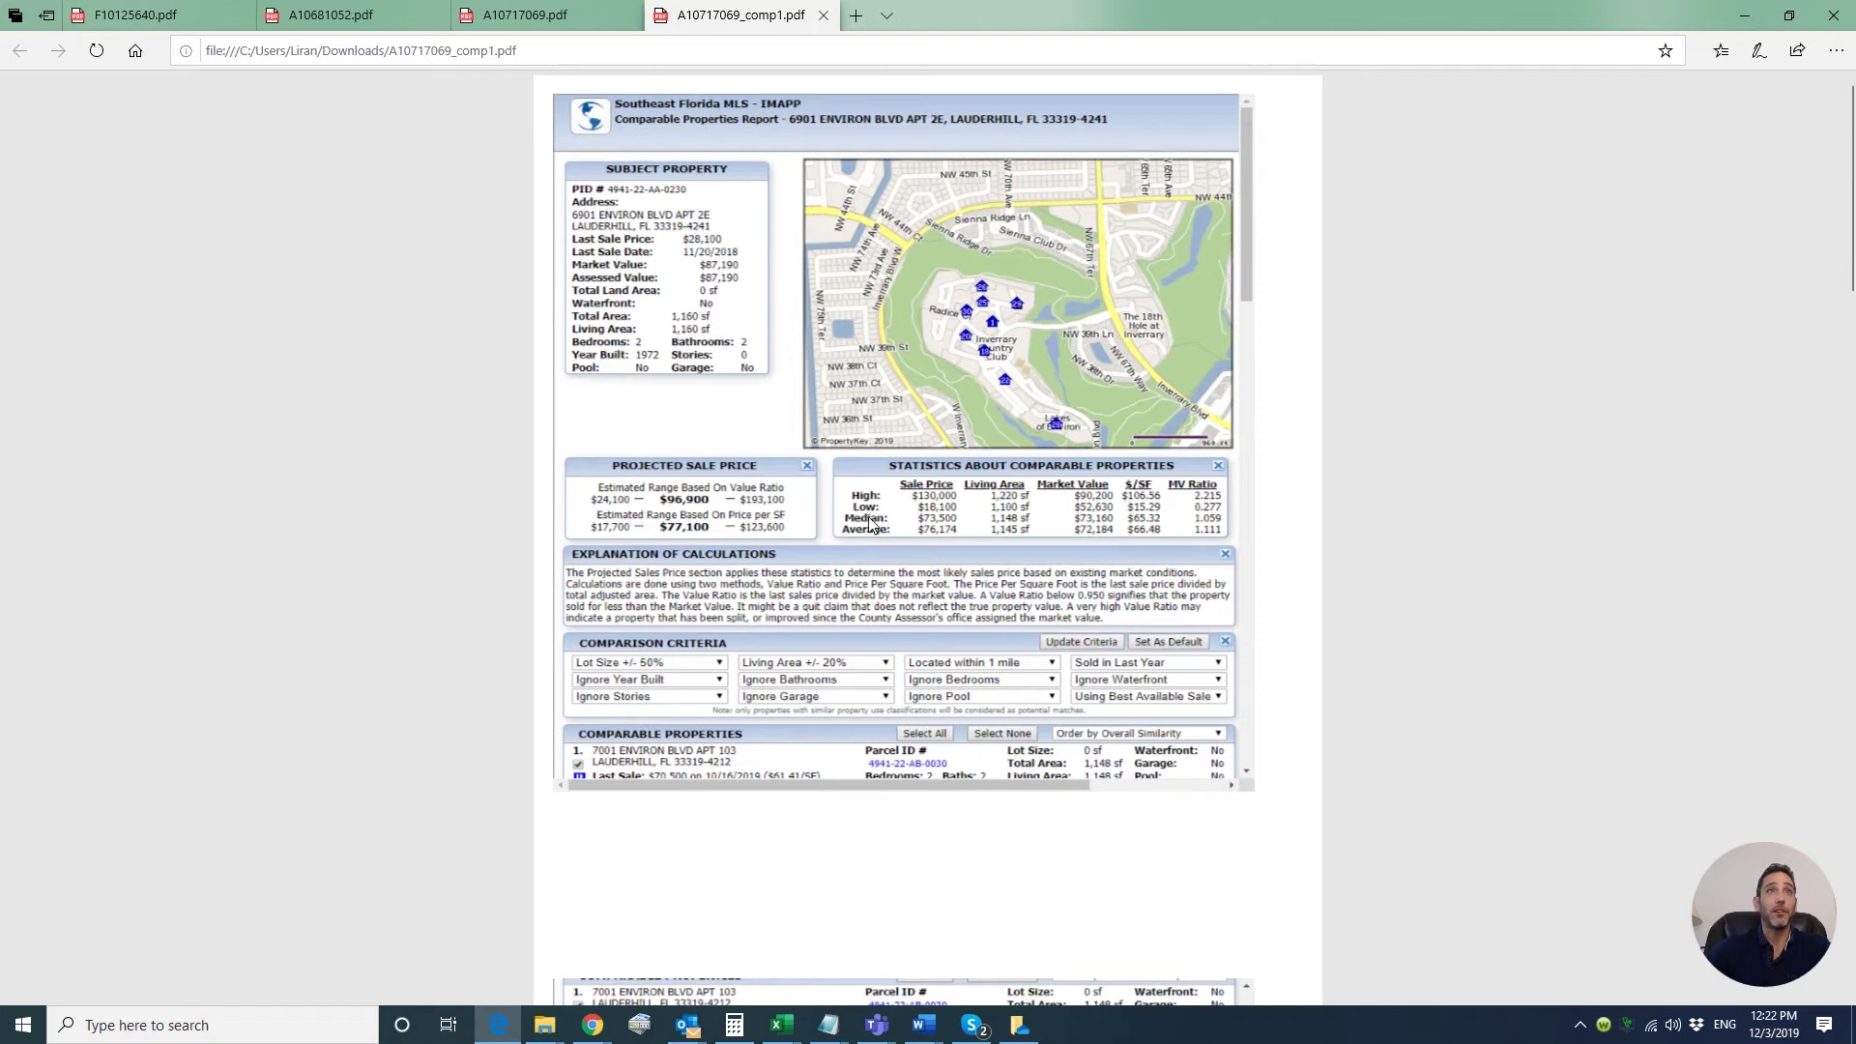
scroll(870, 523, down, 5)
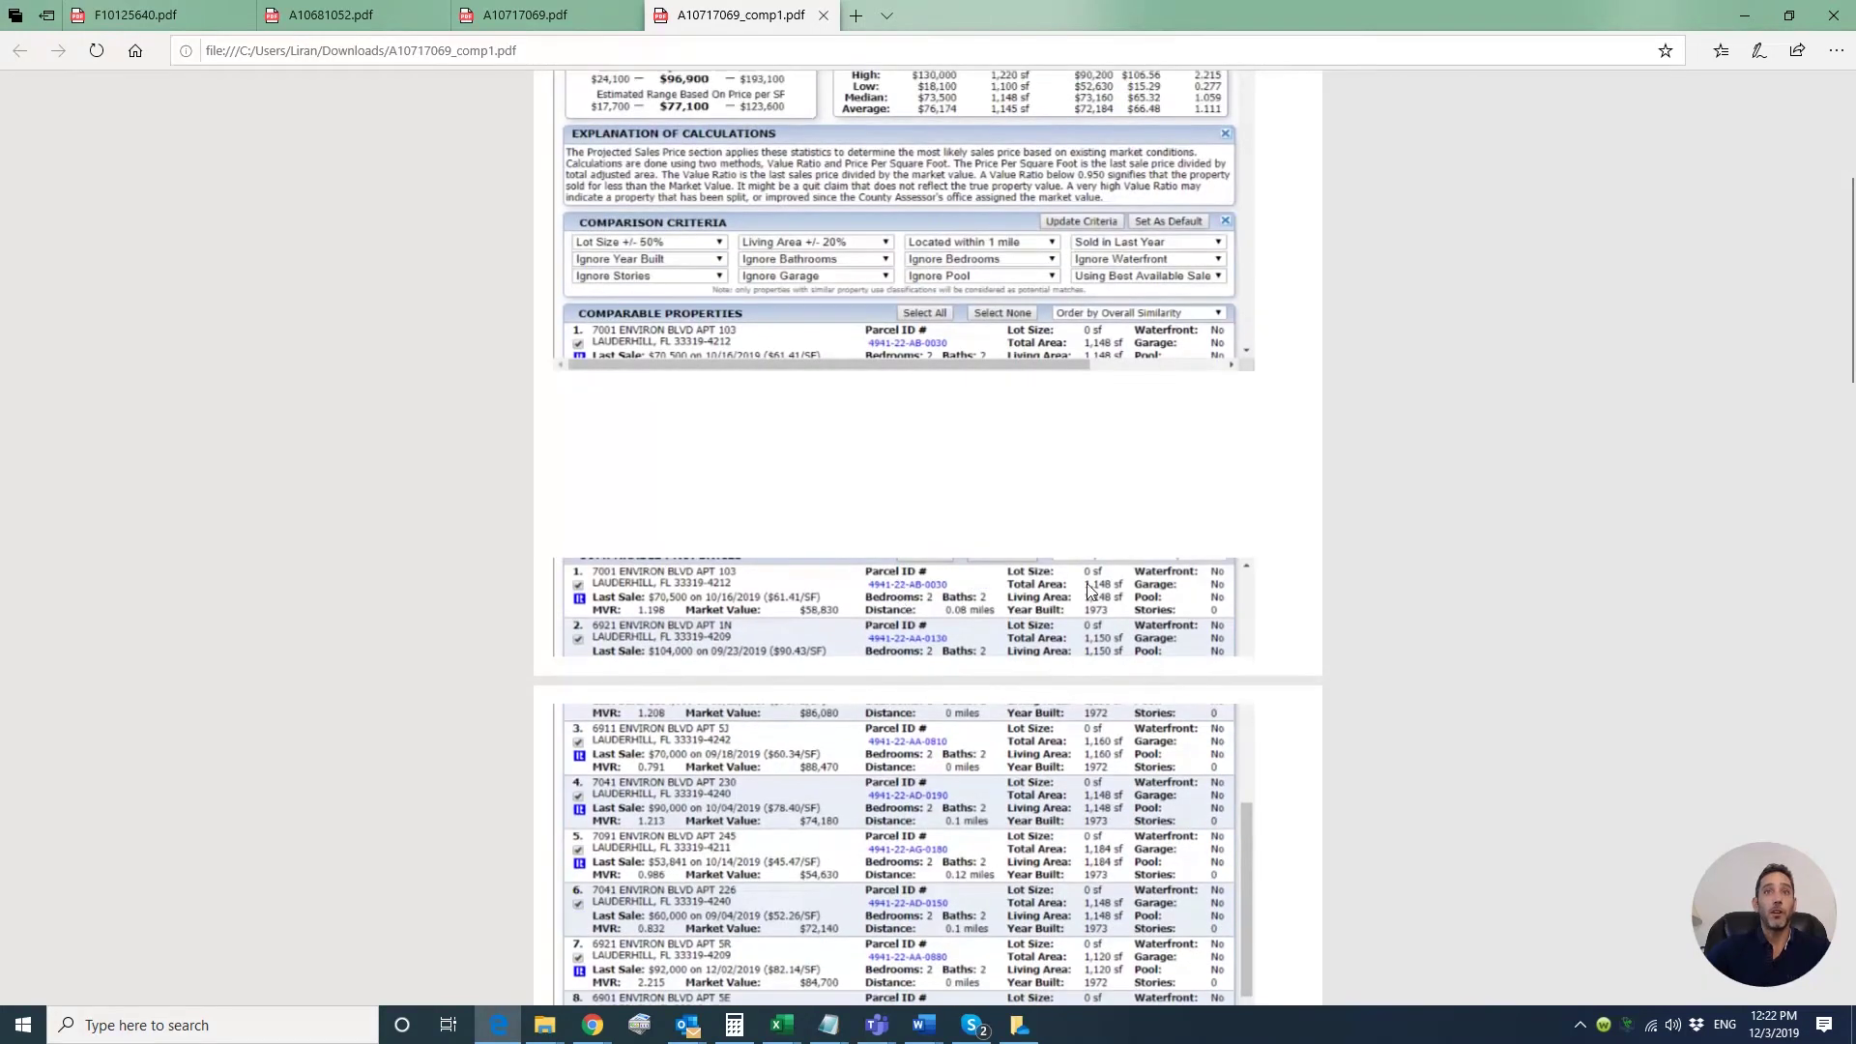
scroll(834, 694, down, 2)
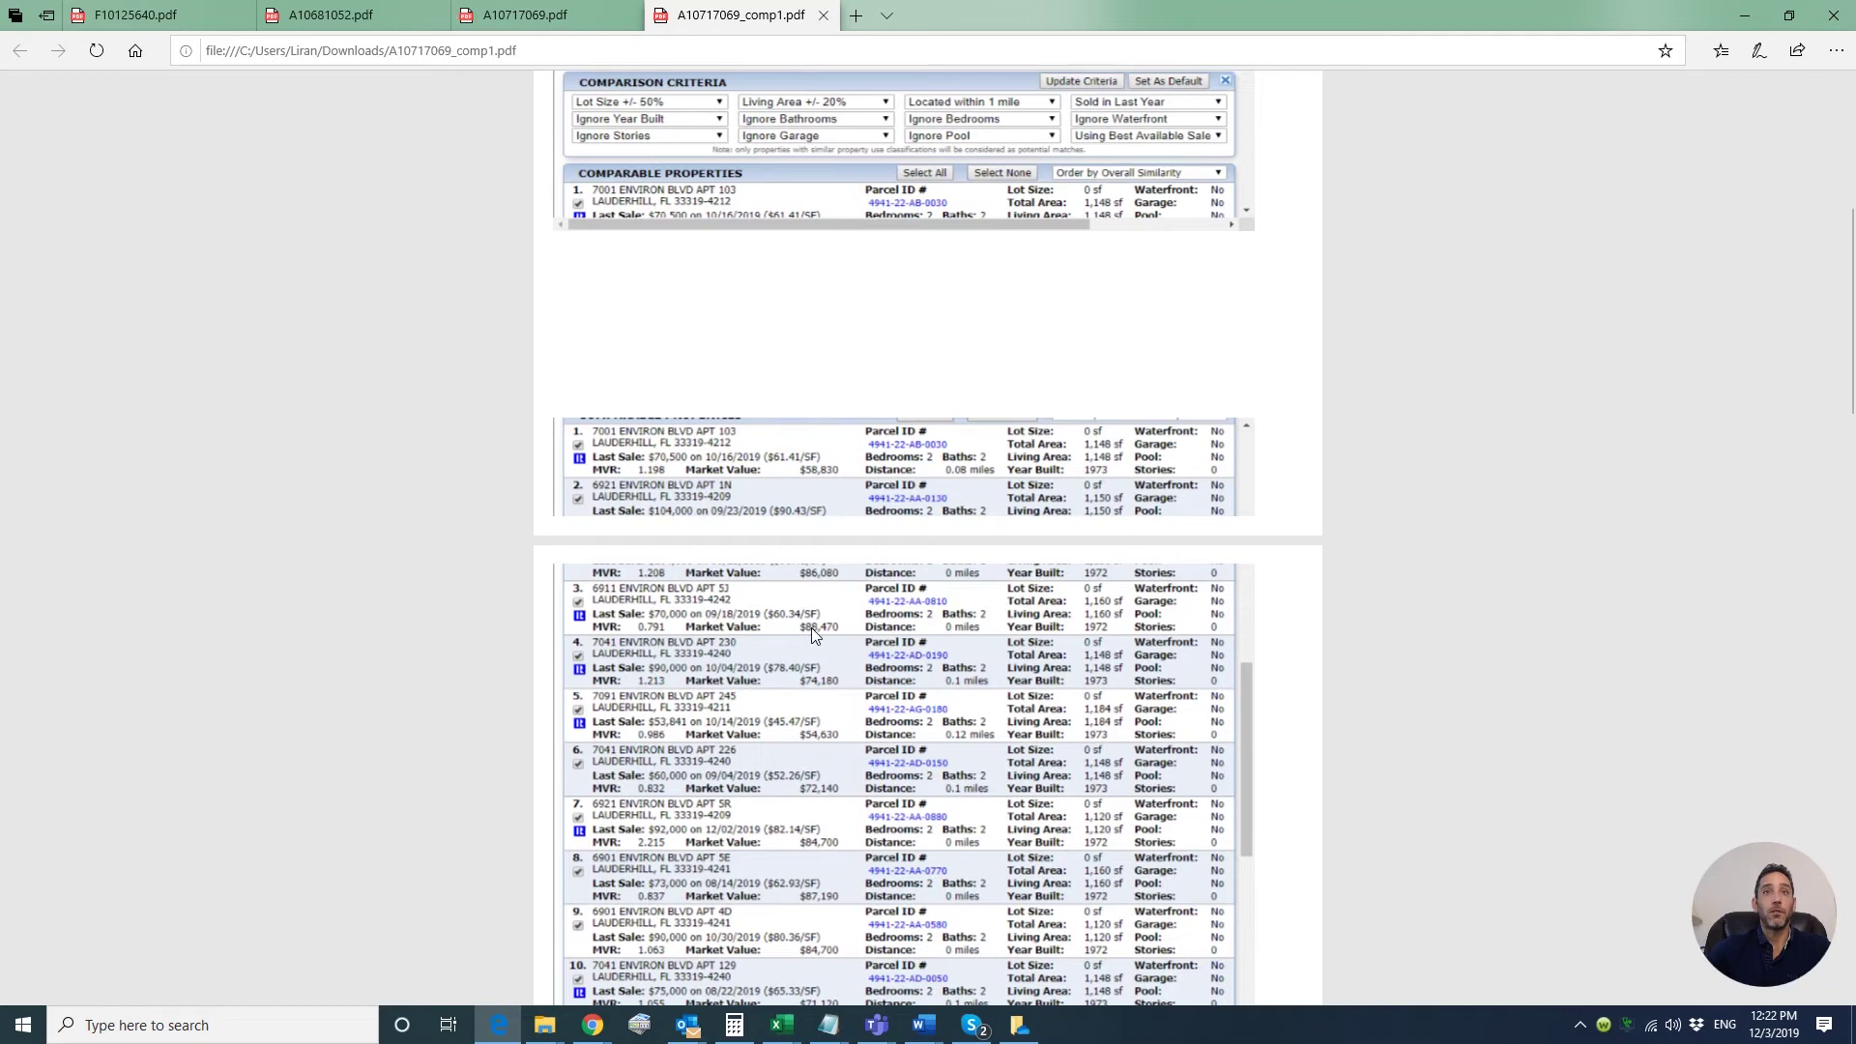
scroll(867, 829, down, 2)
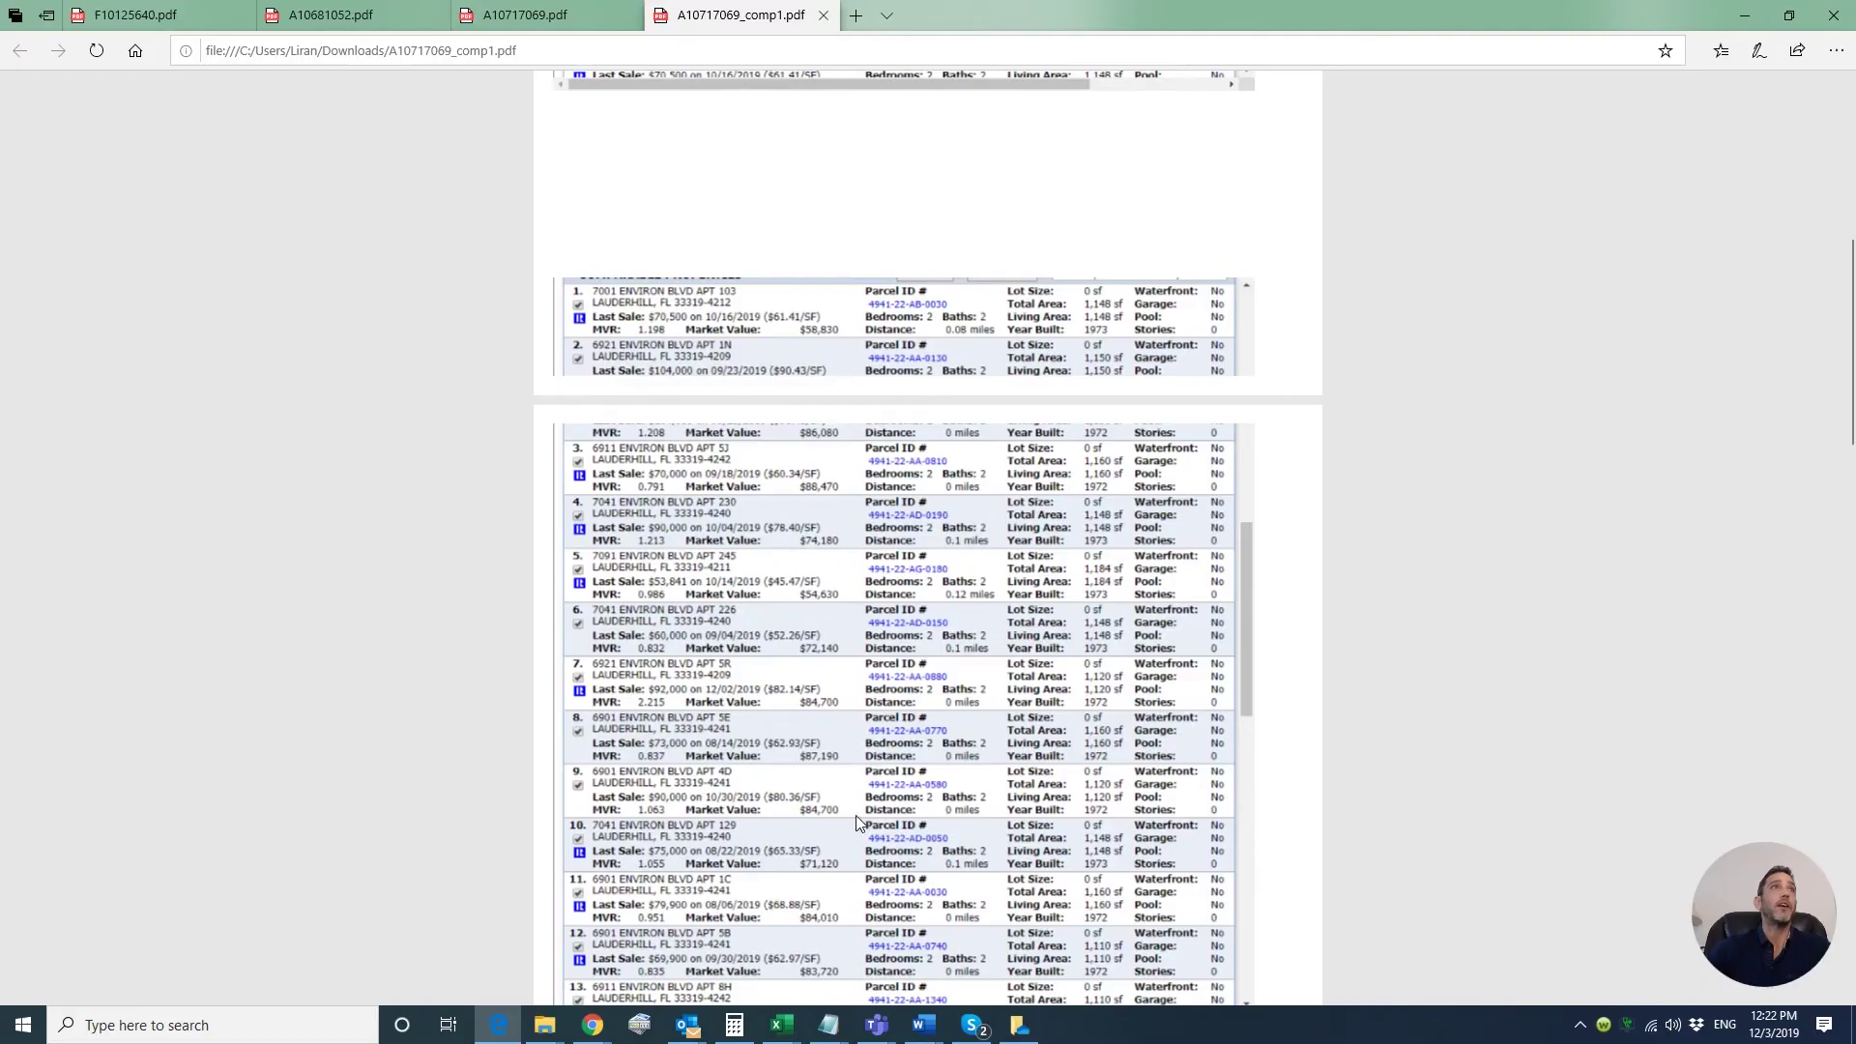
Enter 85000 as the market value in F2 for row 2
key(alt+Tab)
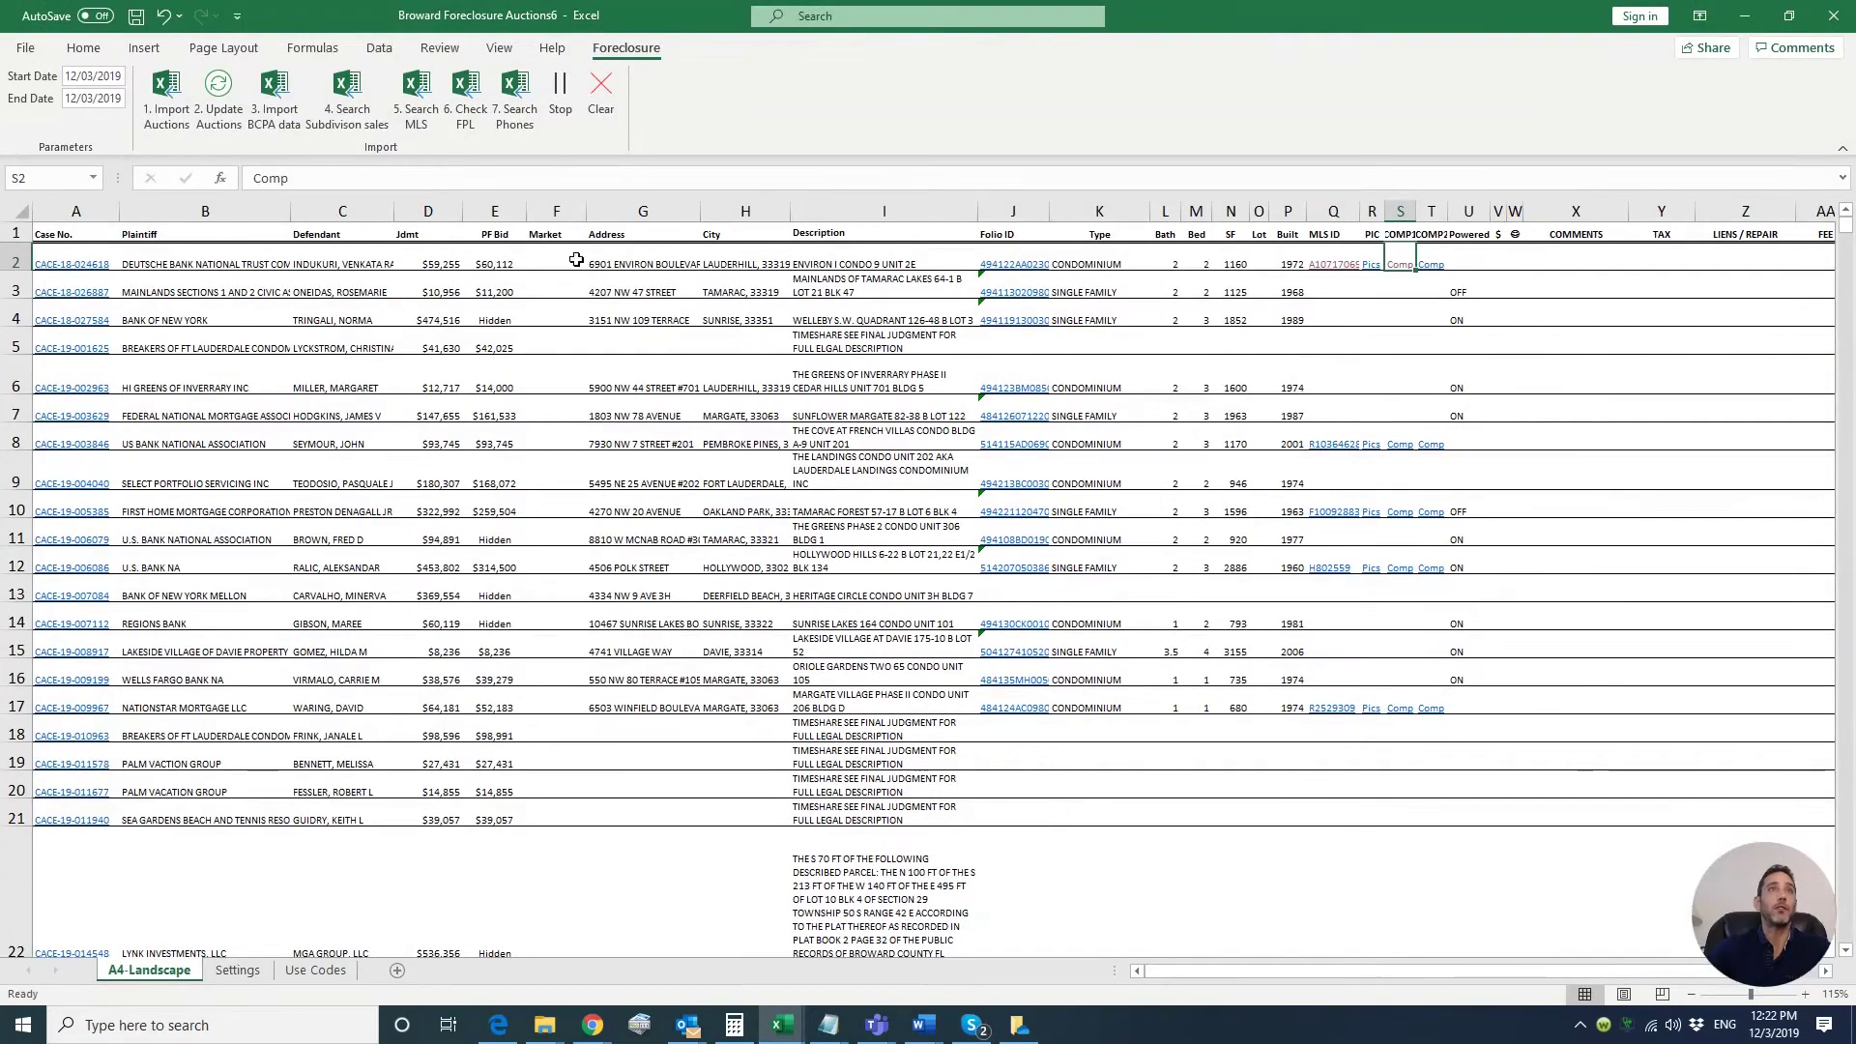
click(576, 259)
text(85000)
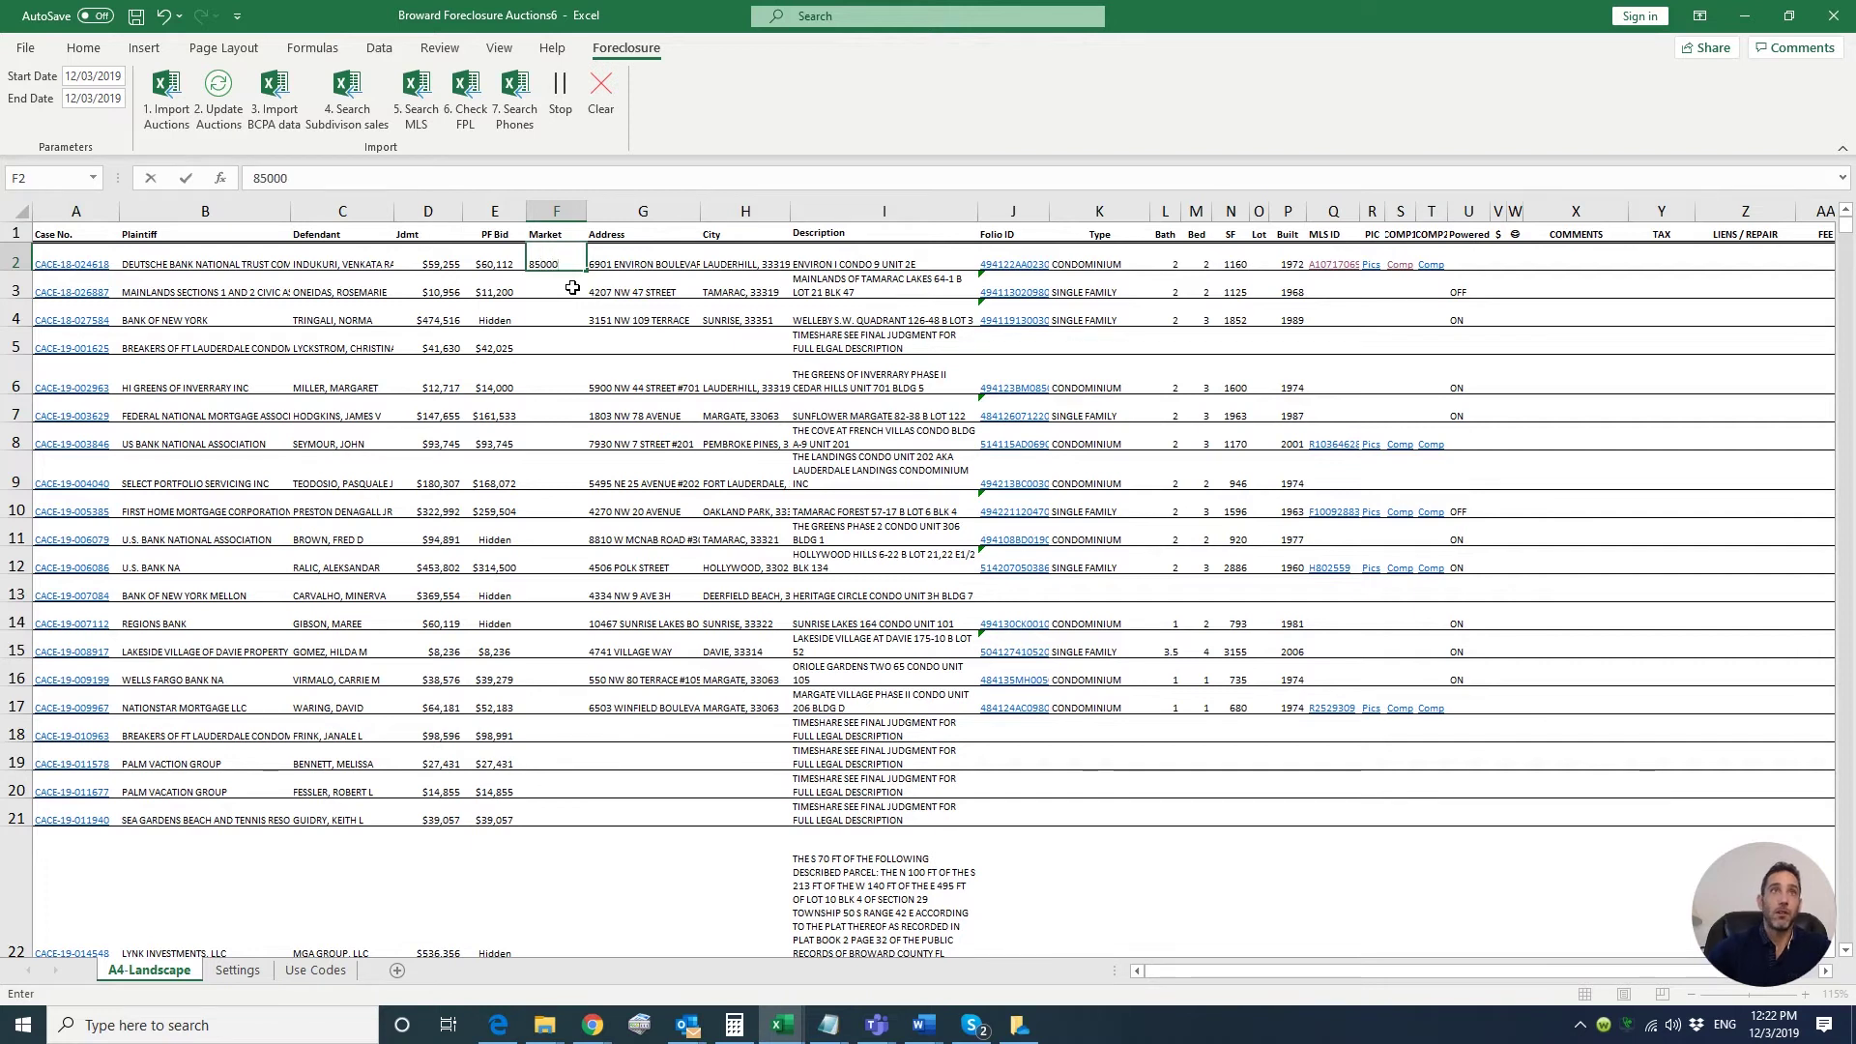
click(660, 317)
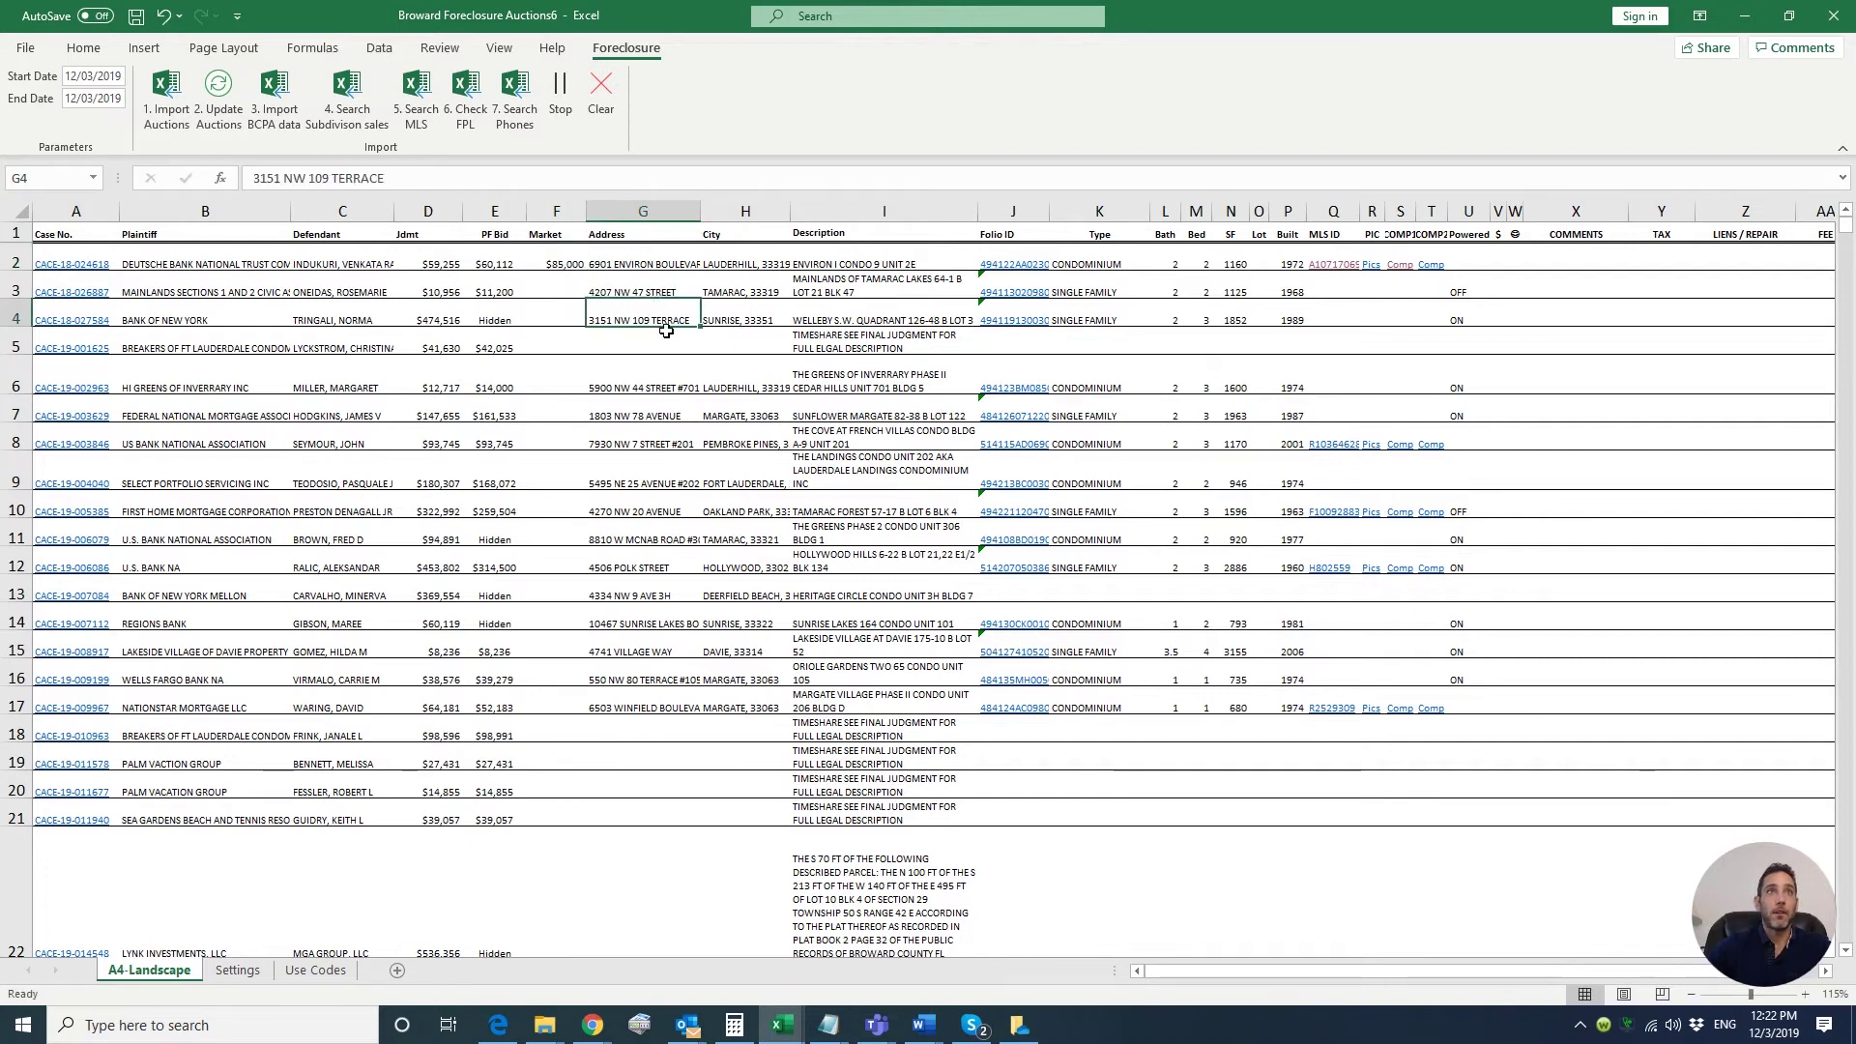
Compare against the comparables report and the RealForeclose auction page
click(593, 1025)
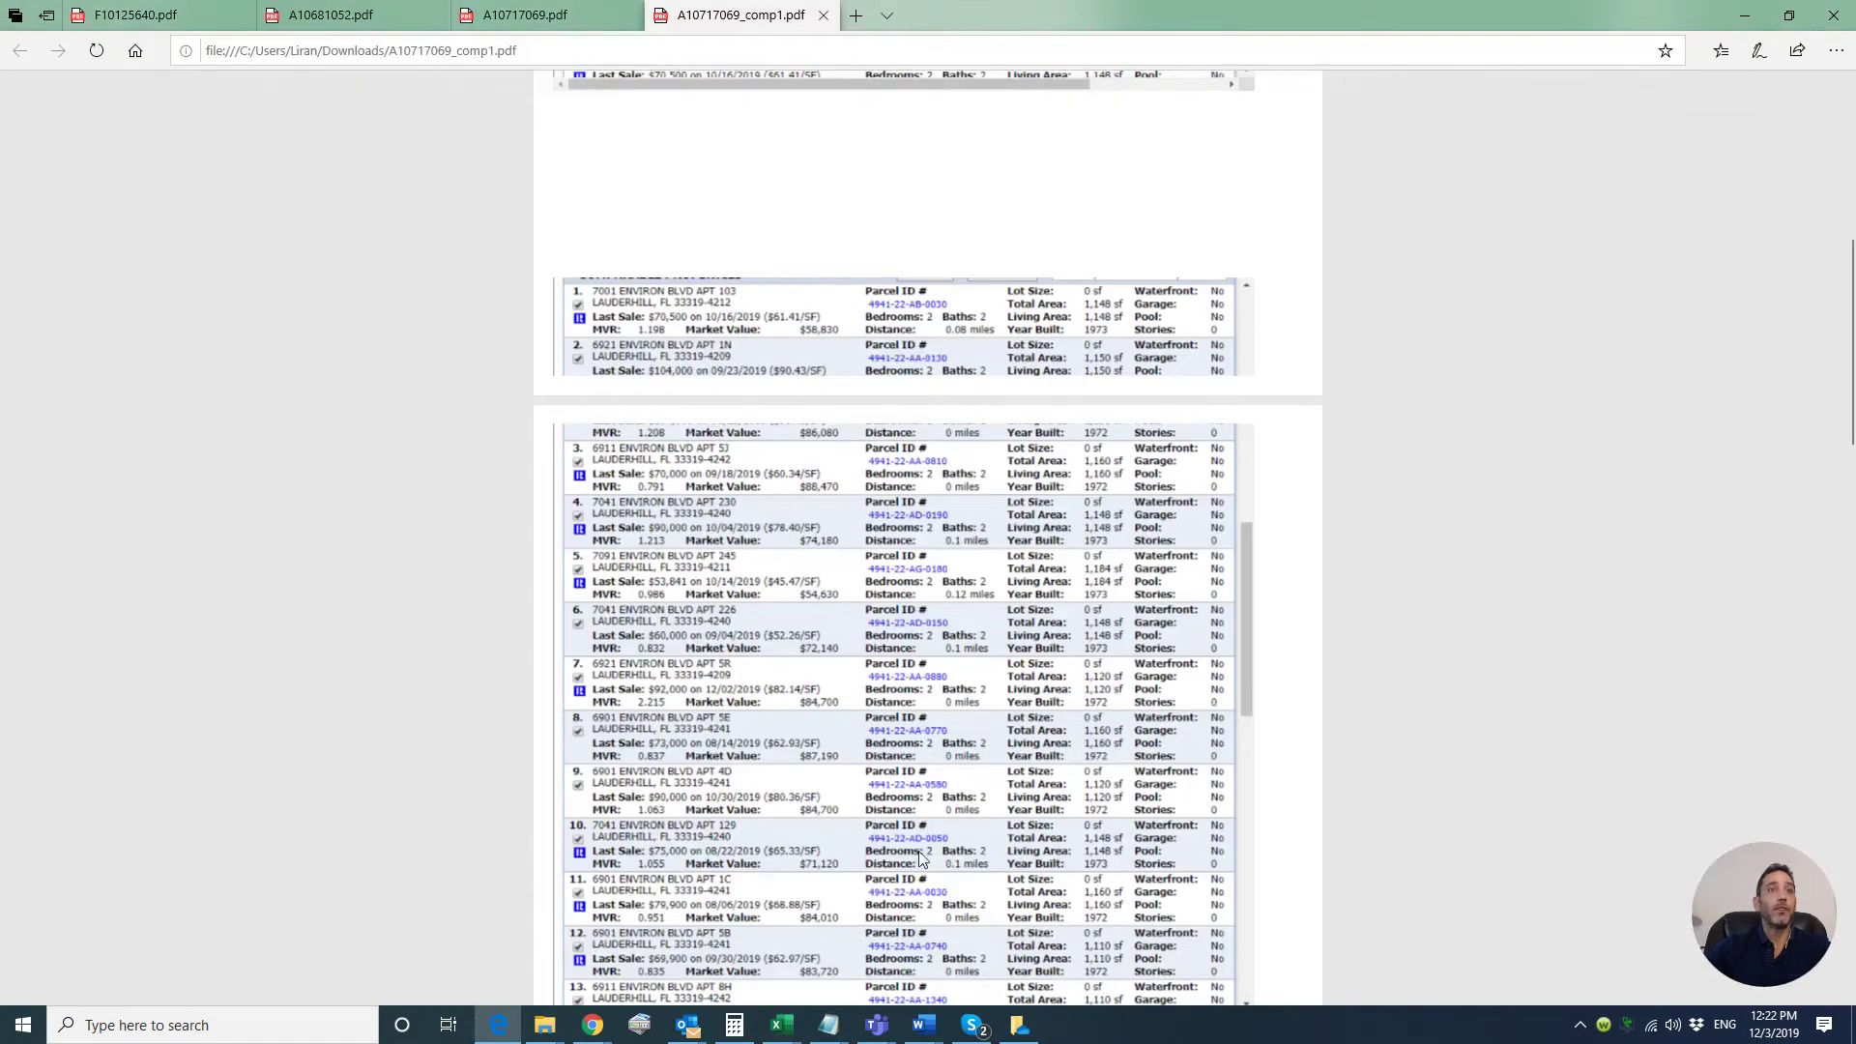
click(593, 1025)
mouse_move(595, 994)
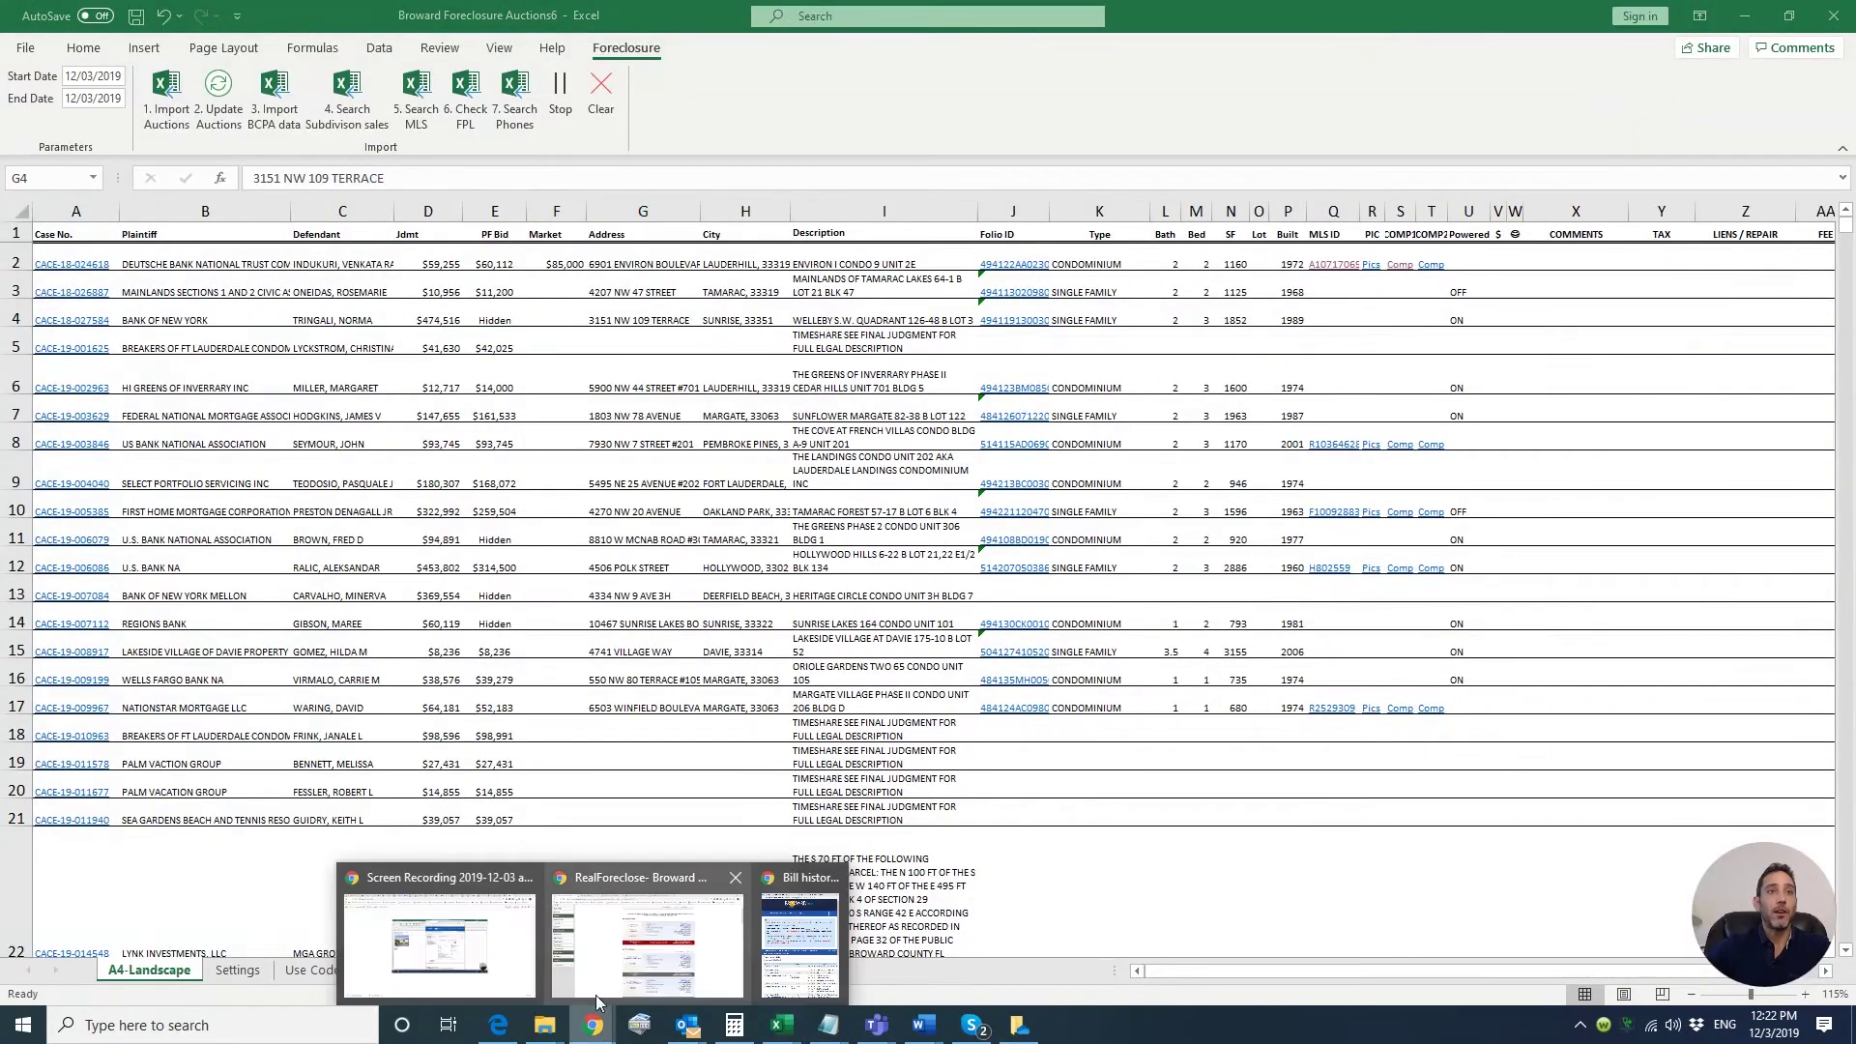
click(634, 954)
key(alt+Tab)
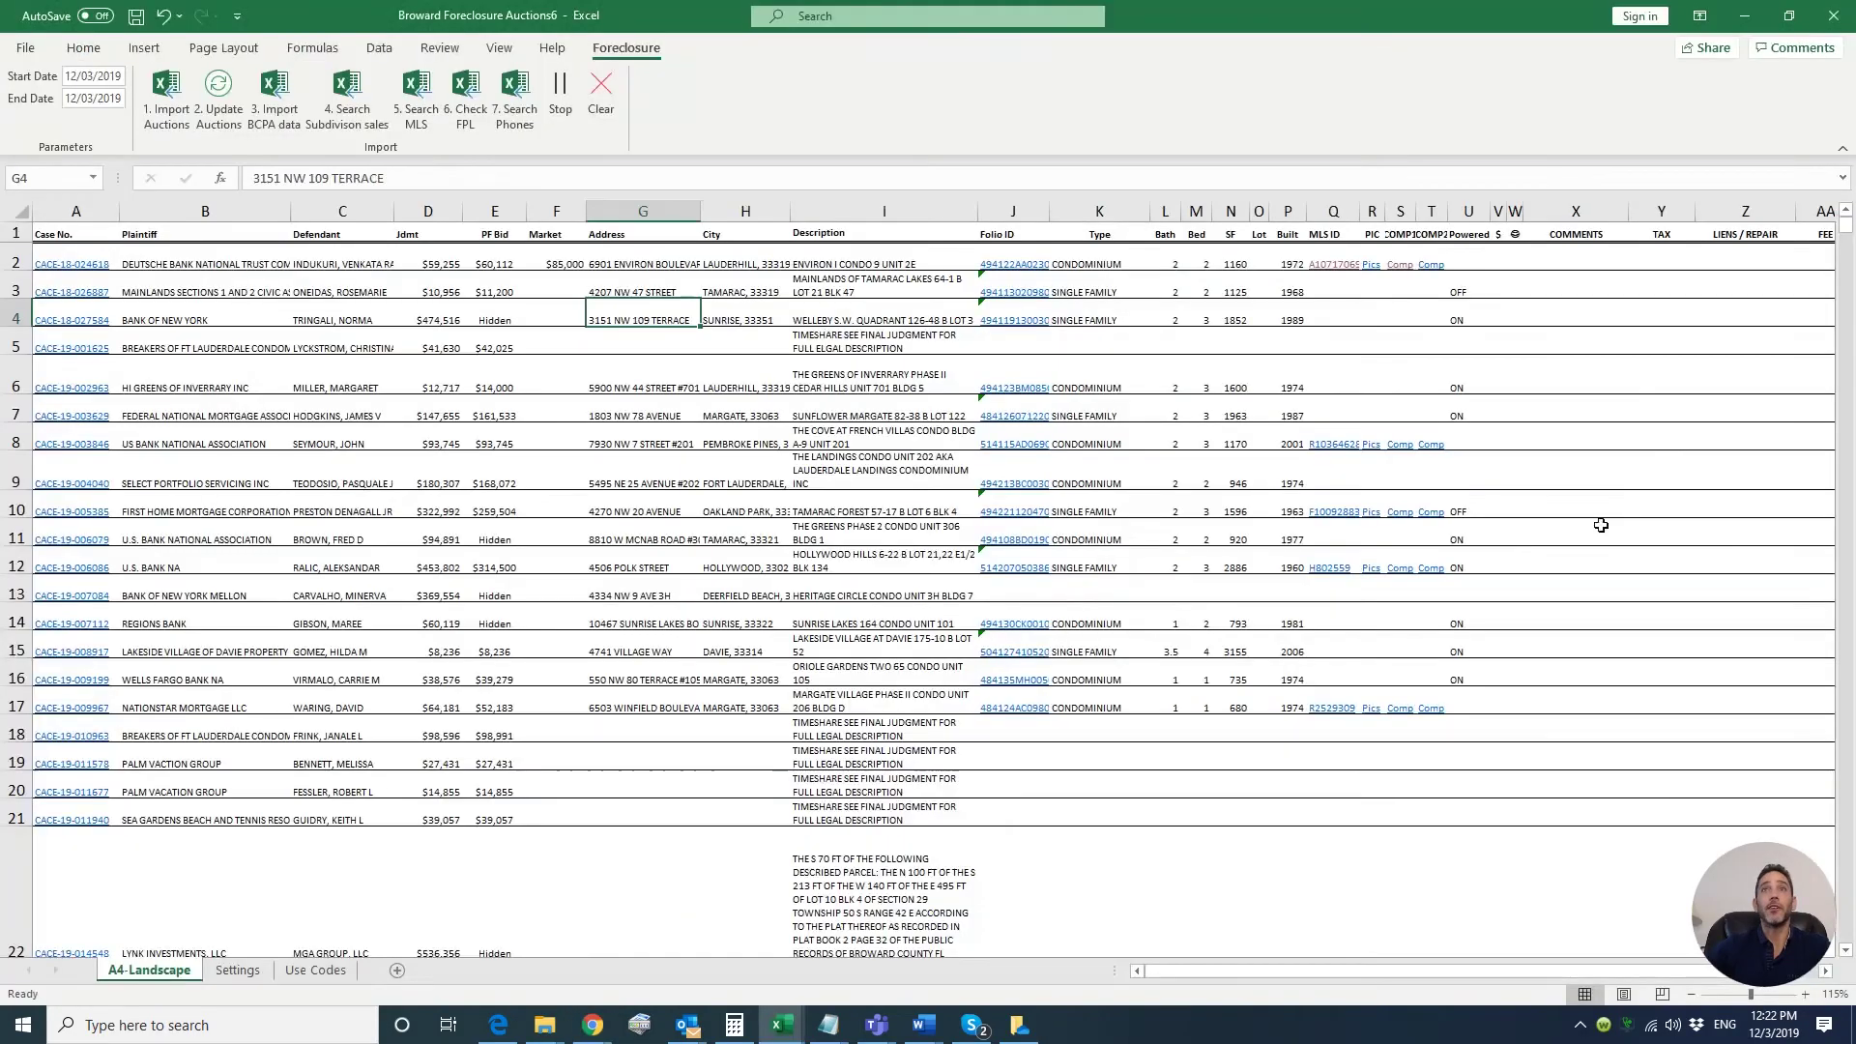
key(alt+Tab)
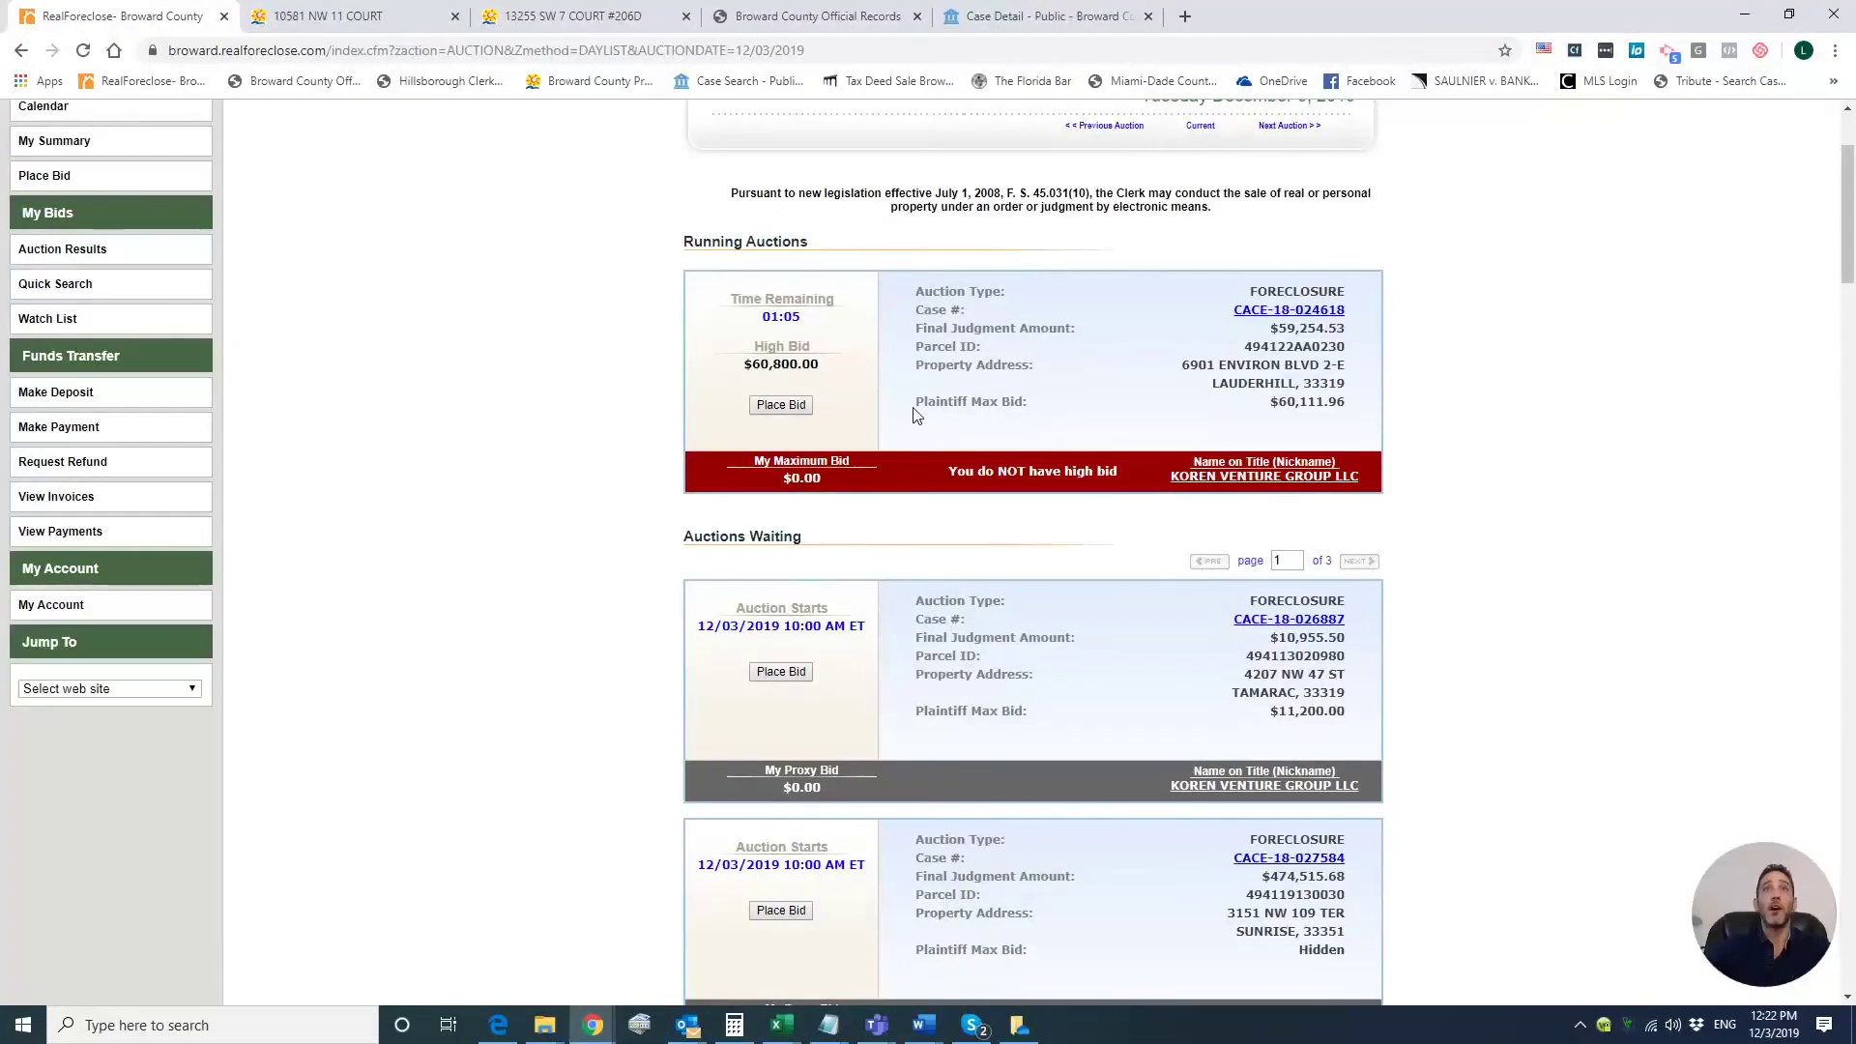
key(alt+Tab)
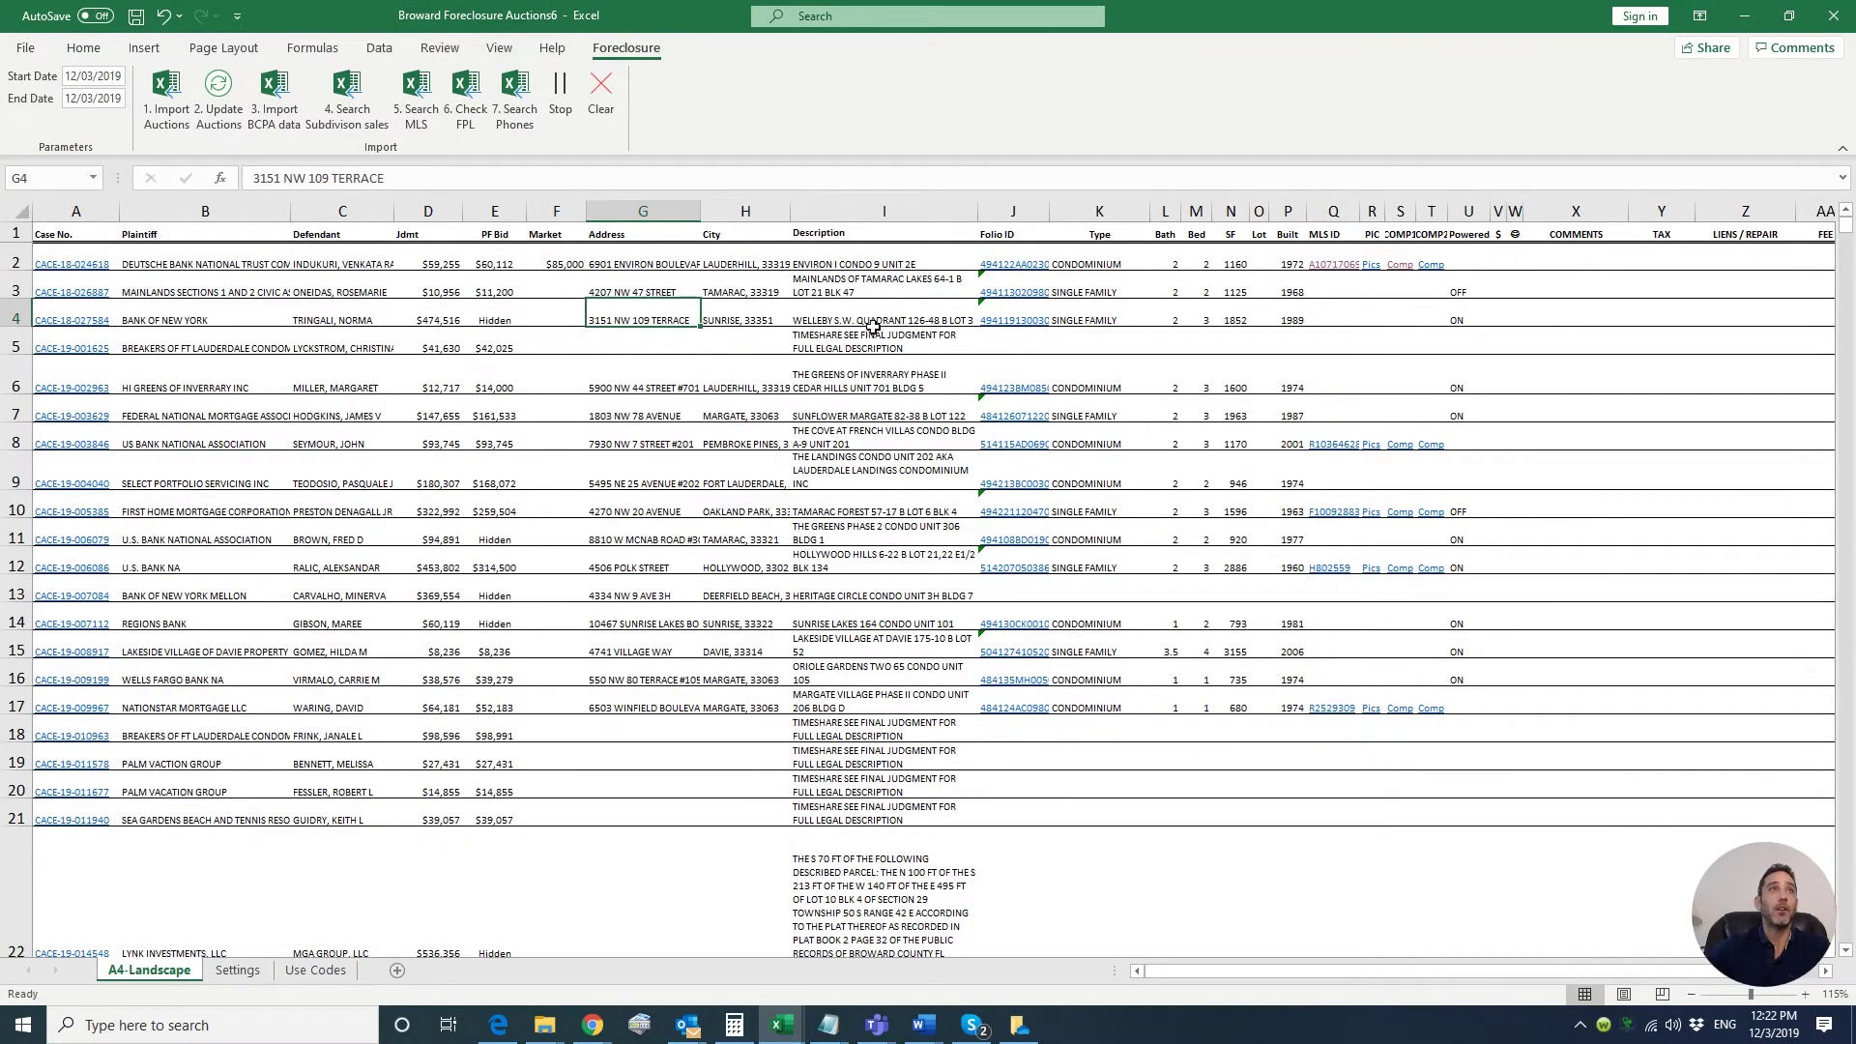
Make the $85,000 market value in F2 bold
click(569, 266)
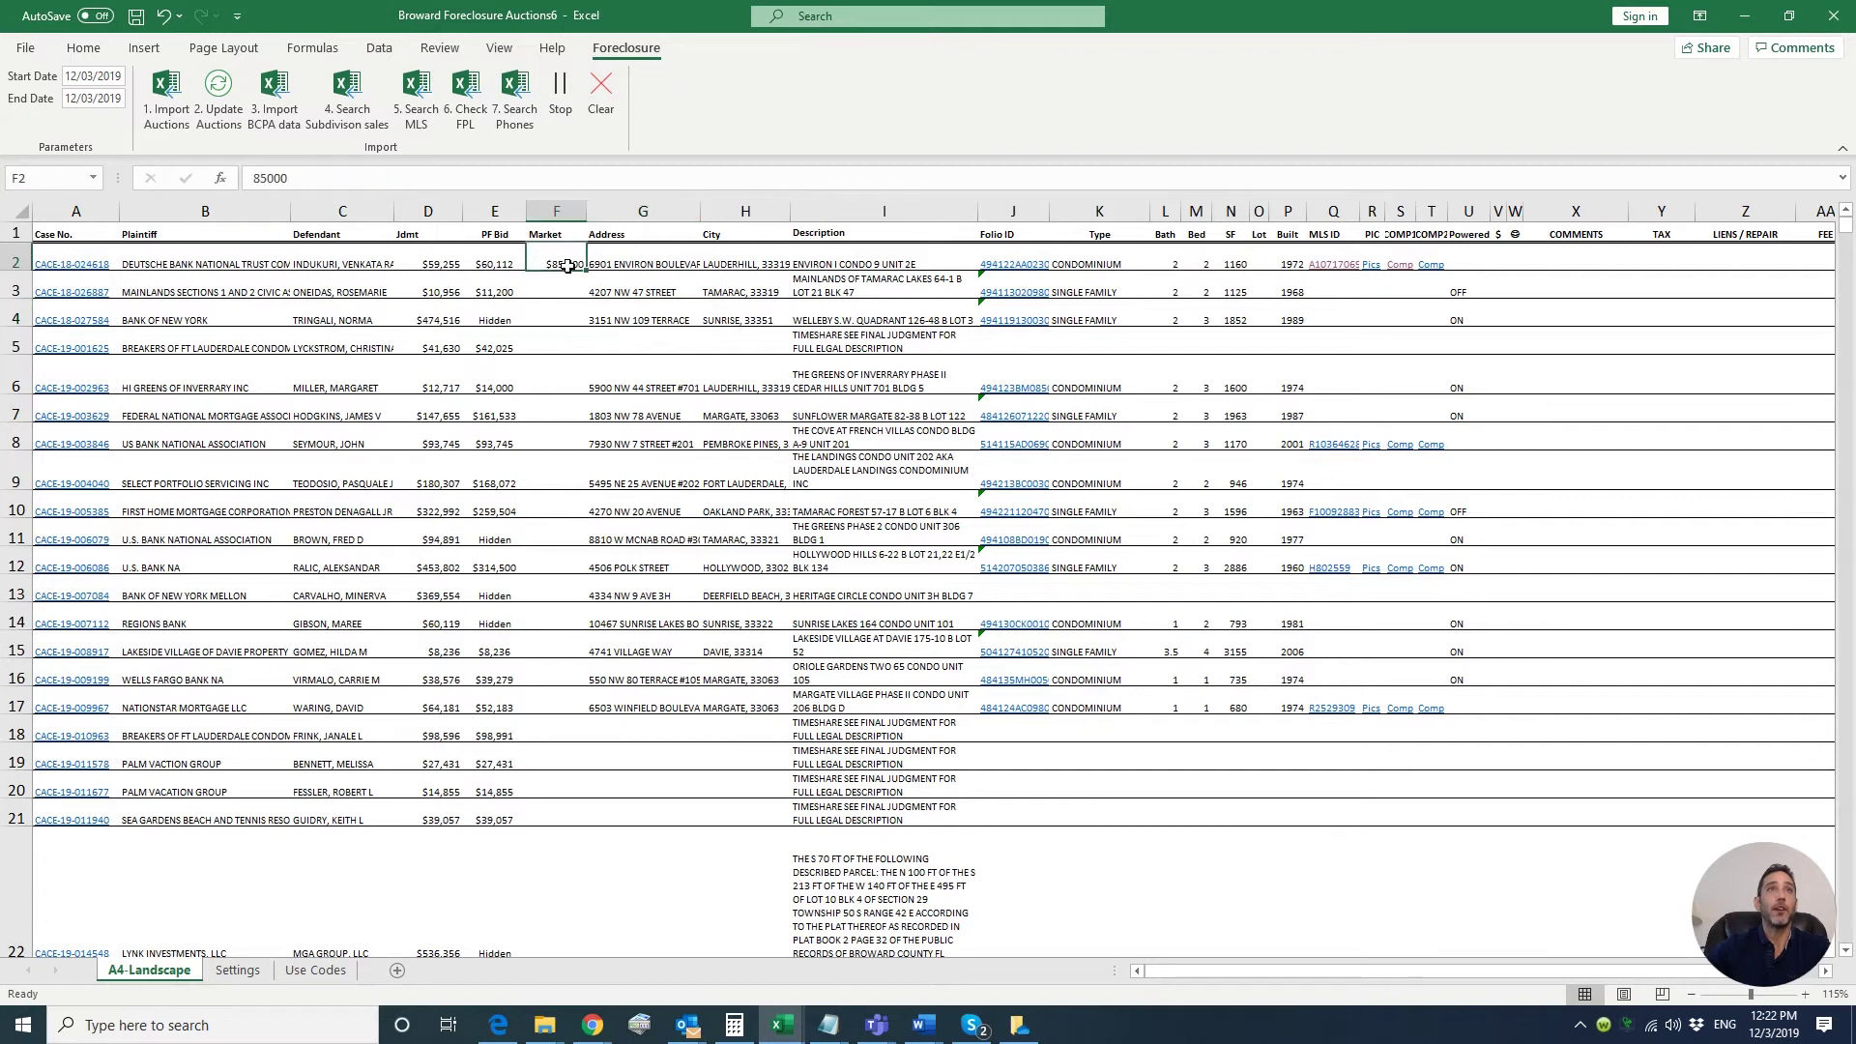
click(84, 49)
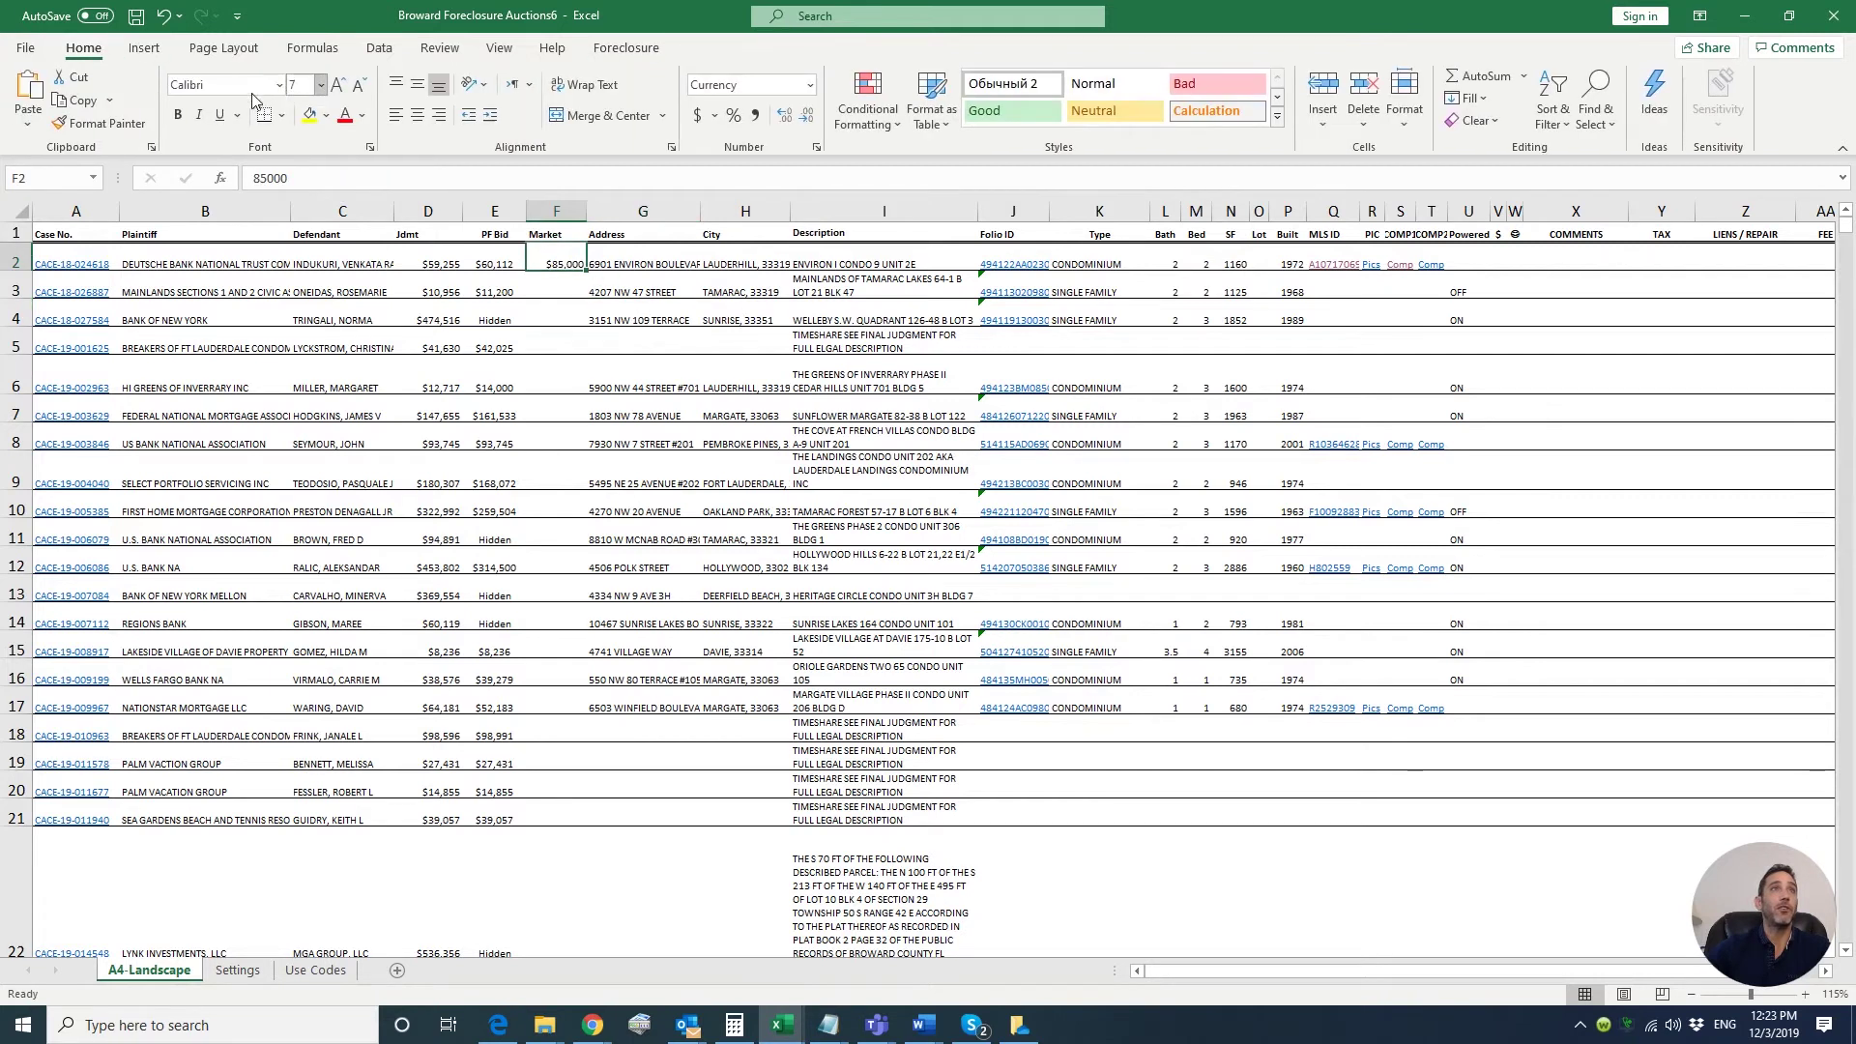
click(187, 120)
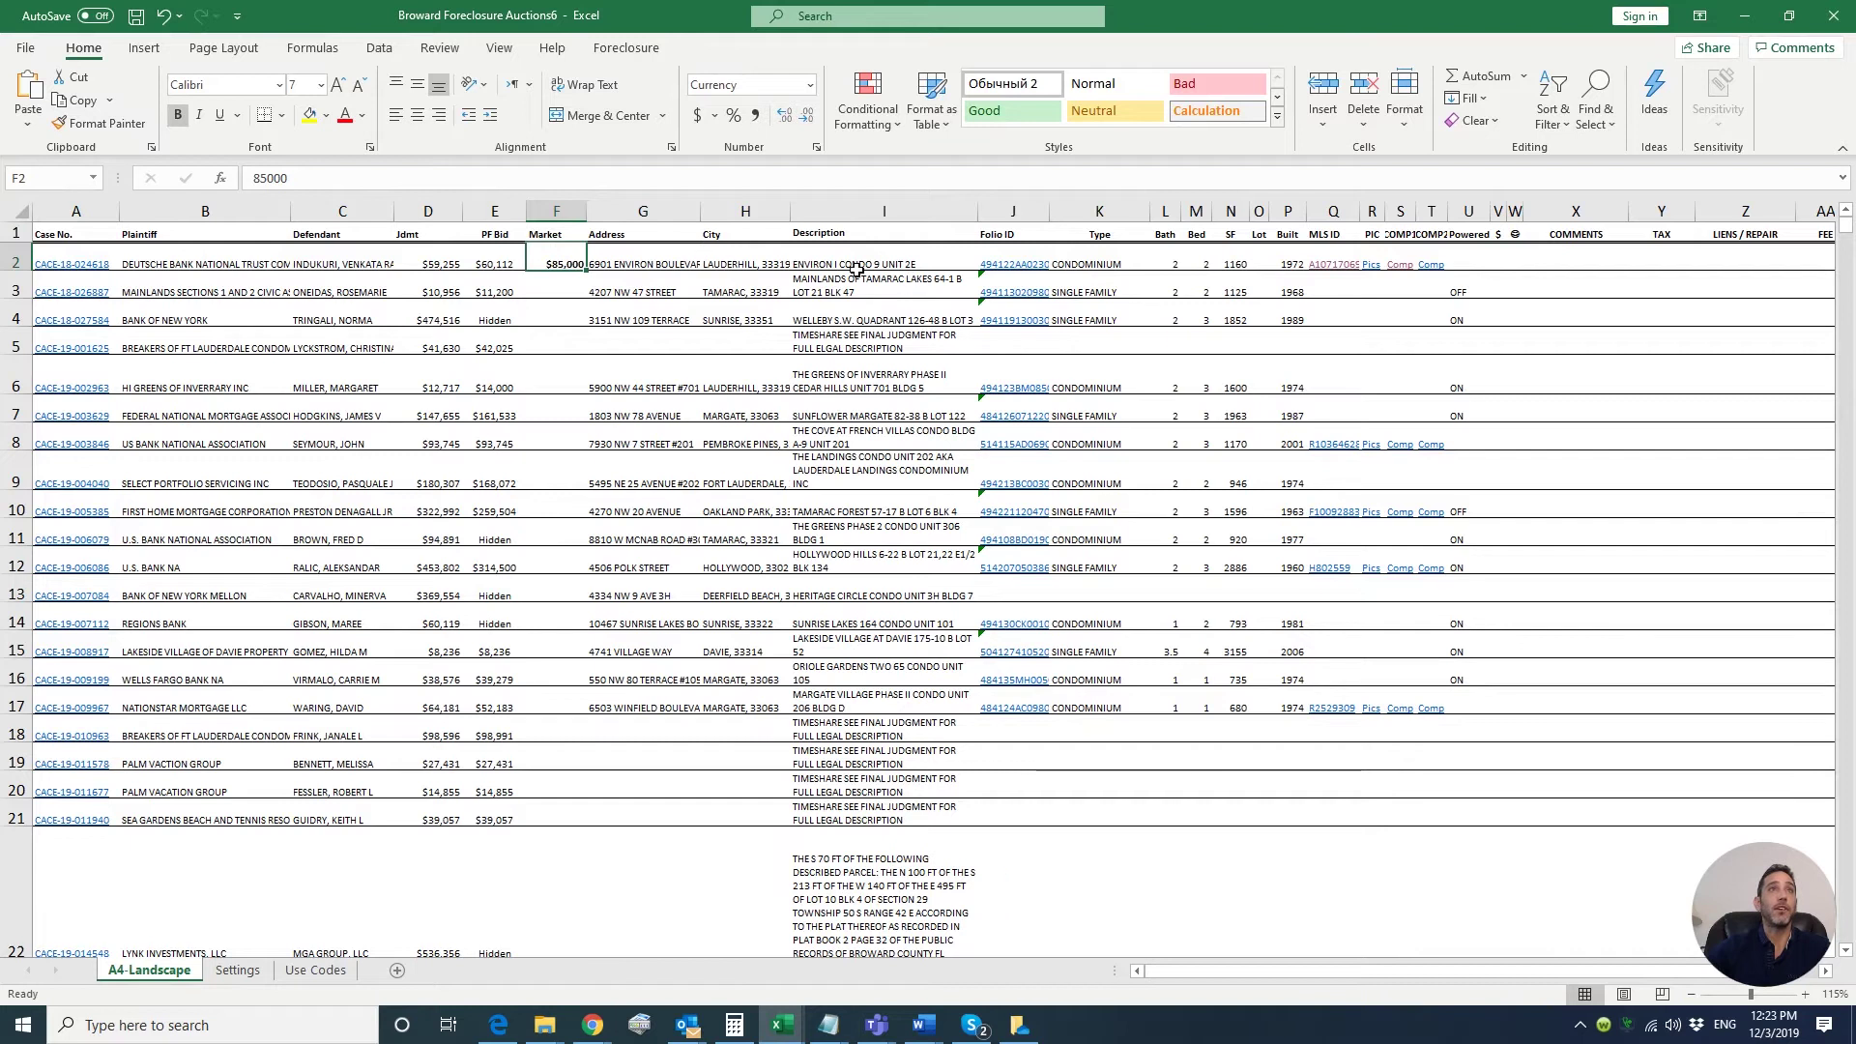
click(870, 257)
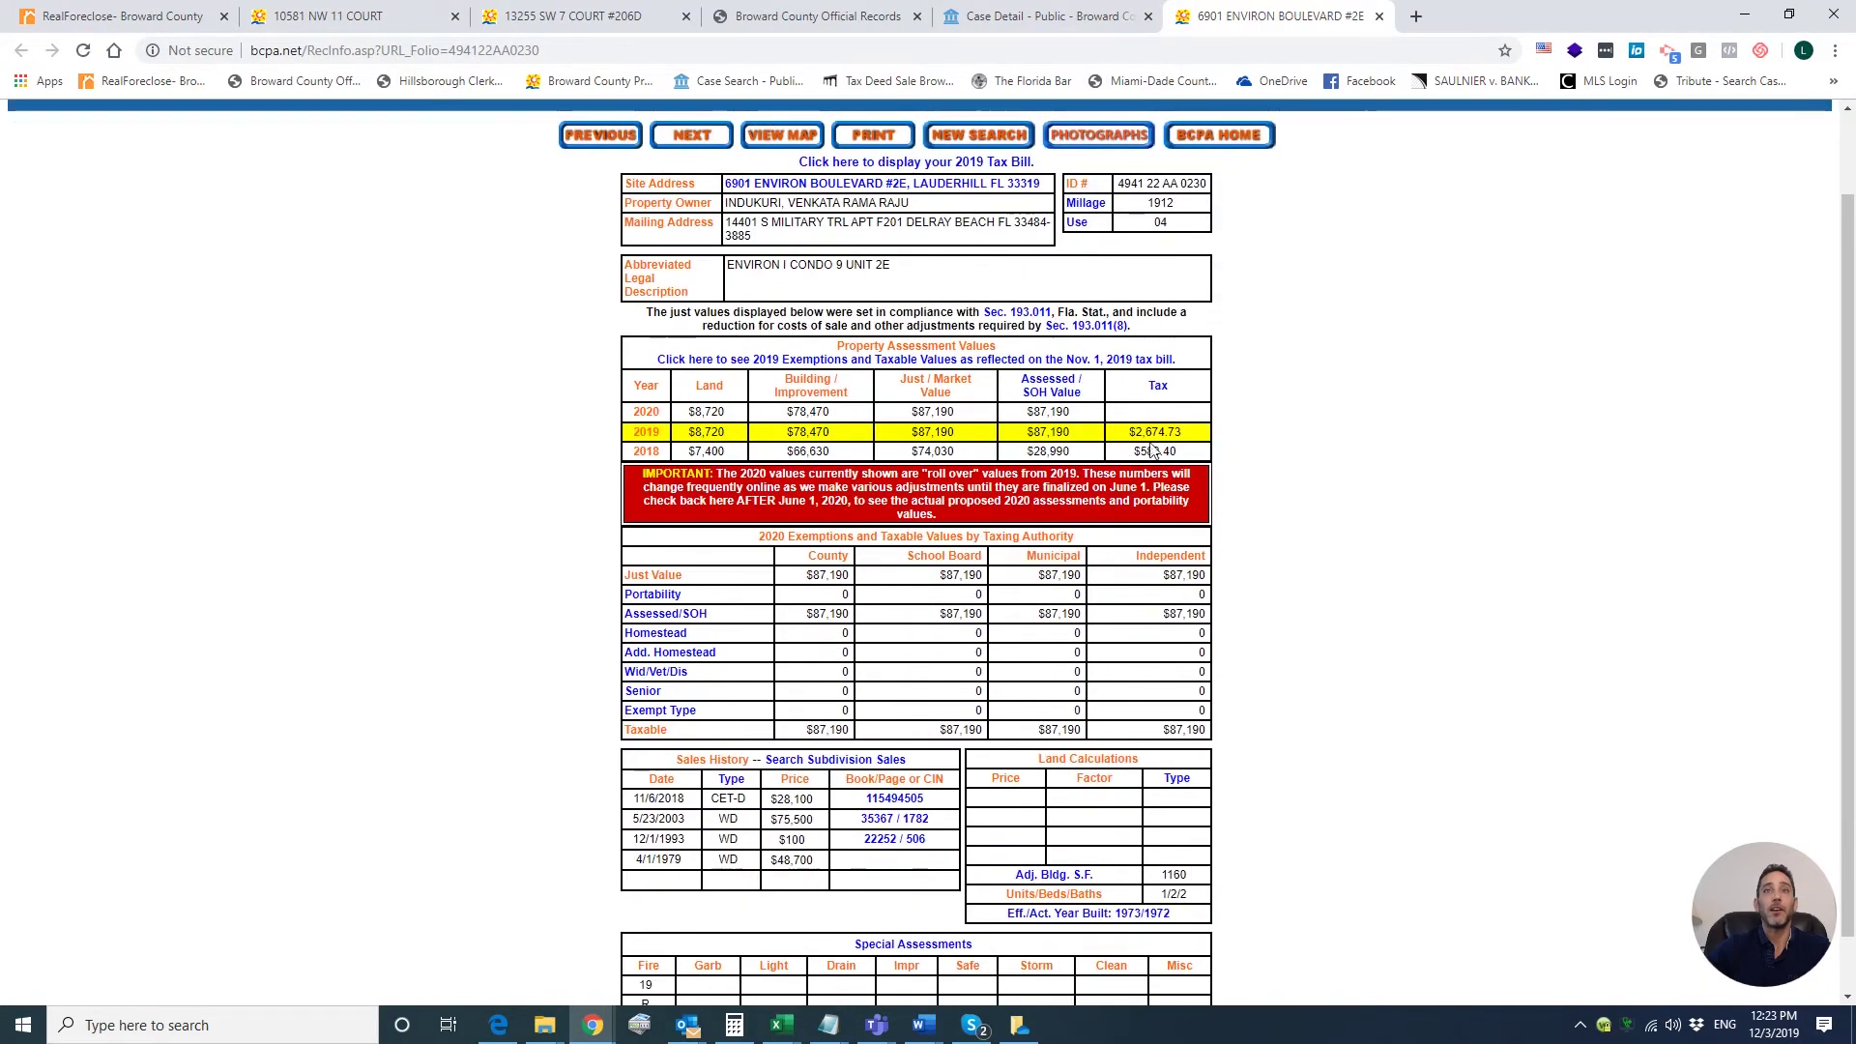
Review the property's tax bill history on the BCPA record
click(1168, 433)
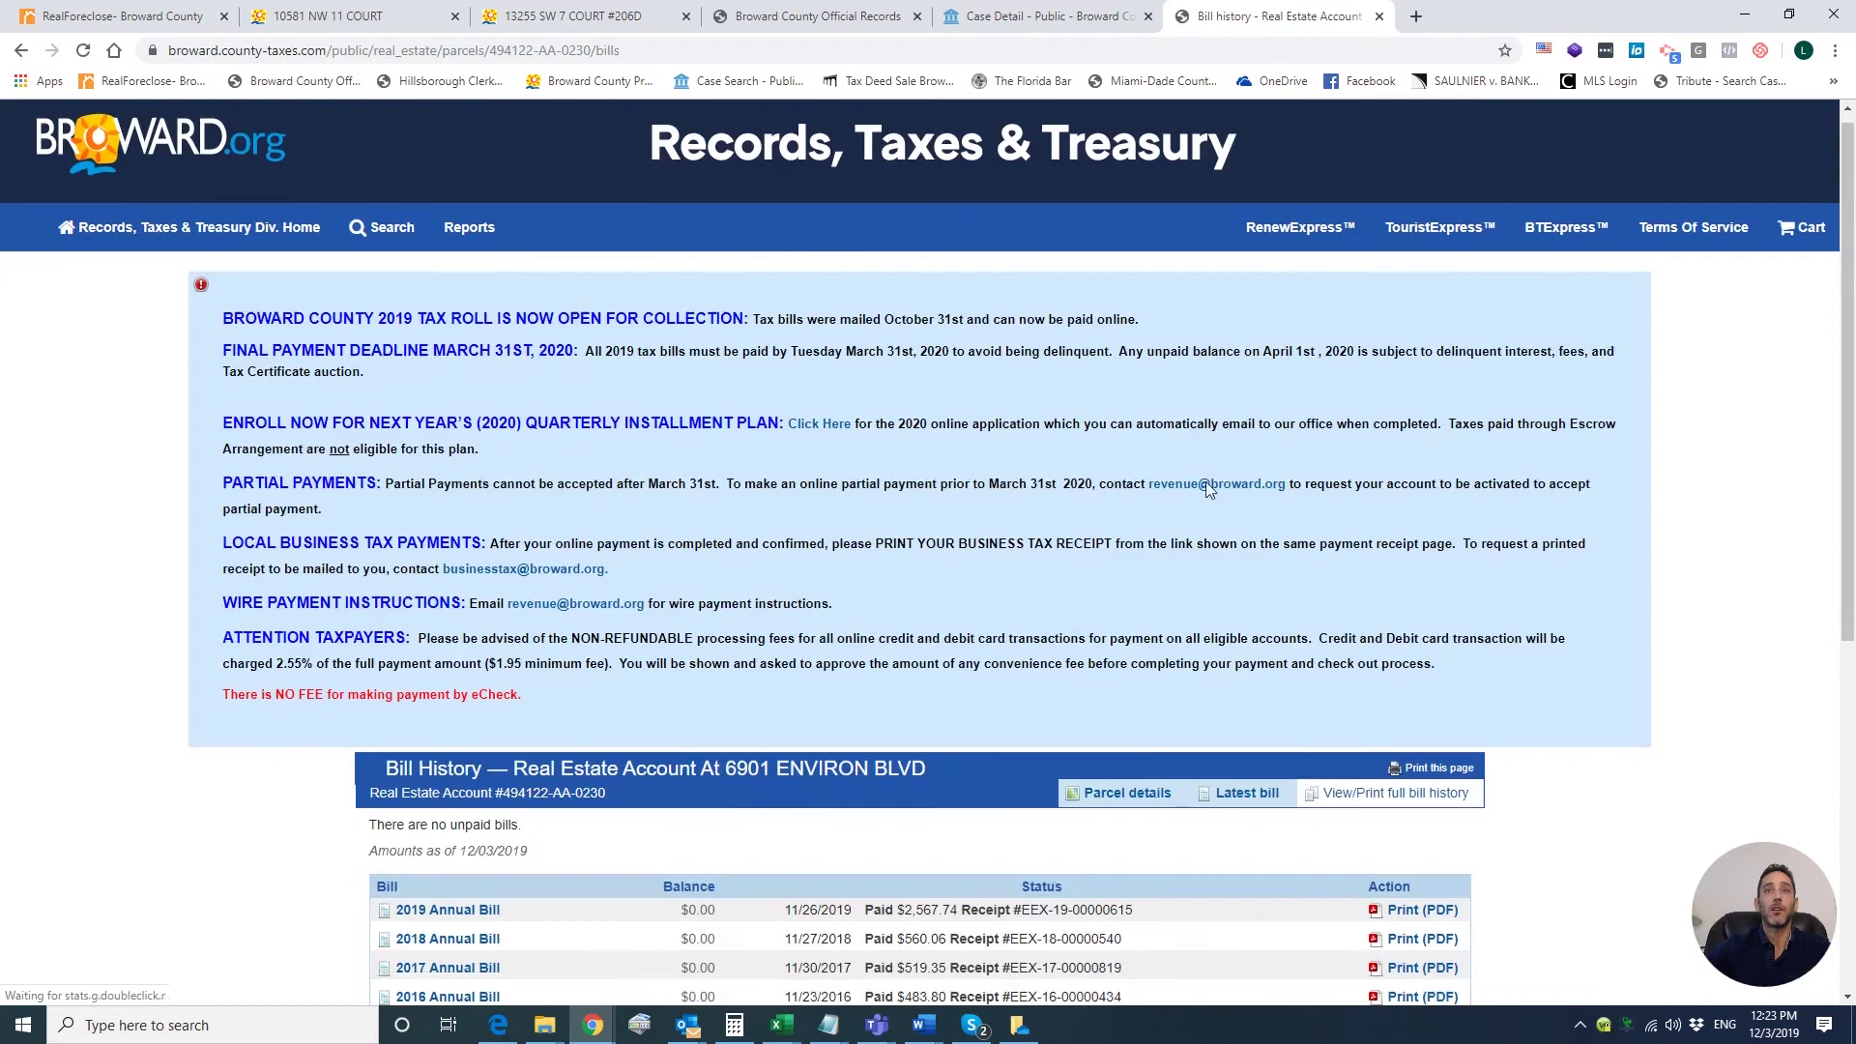
scroll(624, 771, down, 7)
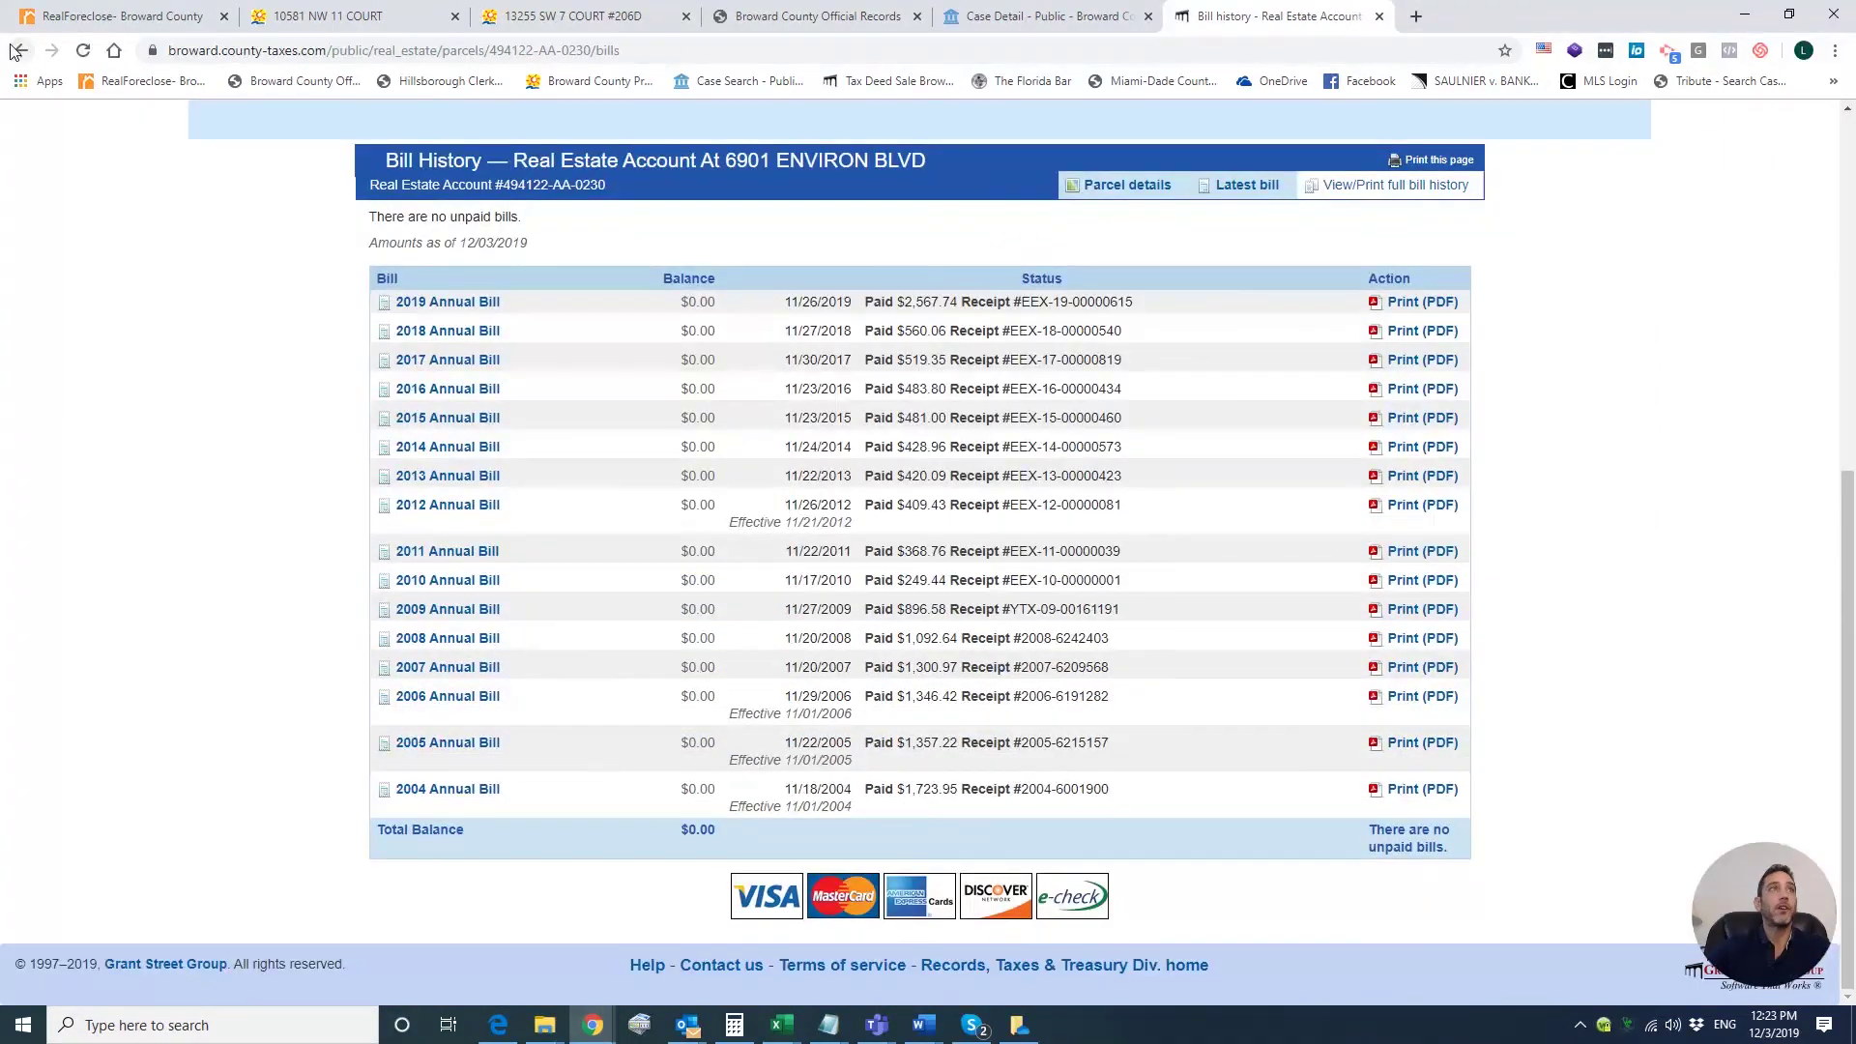
click(20, 49)
Reopen the BCPA record from the J2 folio link and open deed 35367/1782
key(alt+Tab)
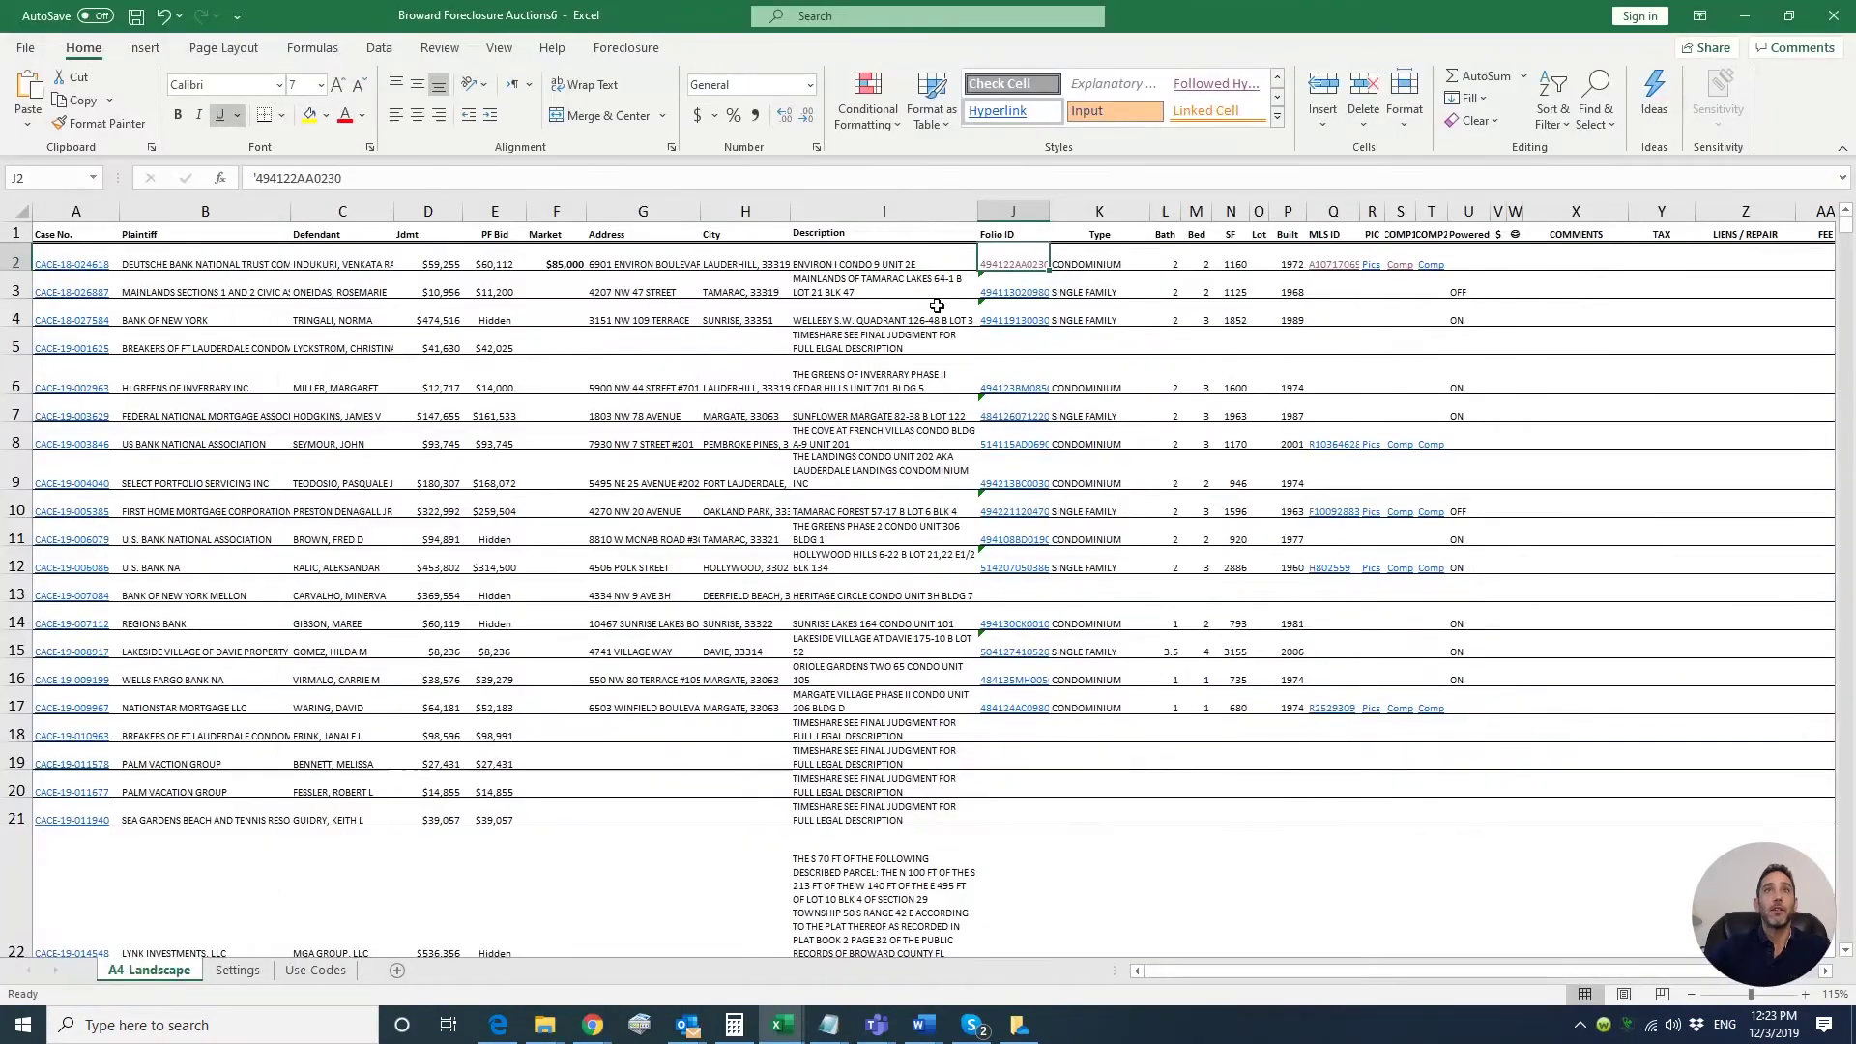
click(1014, 271)
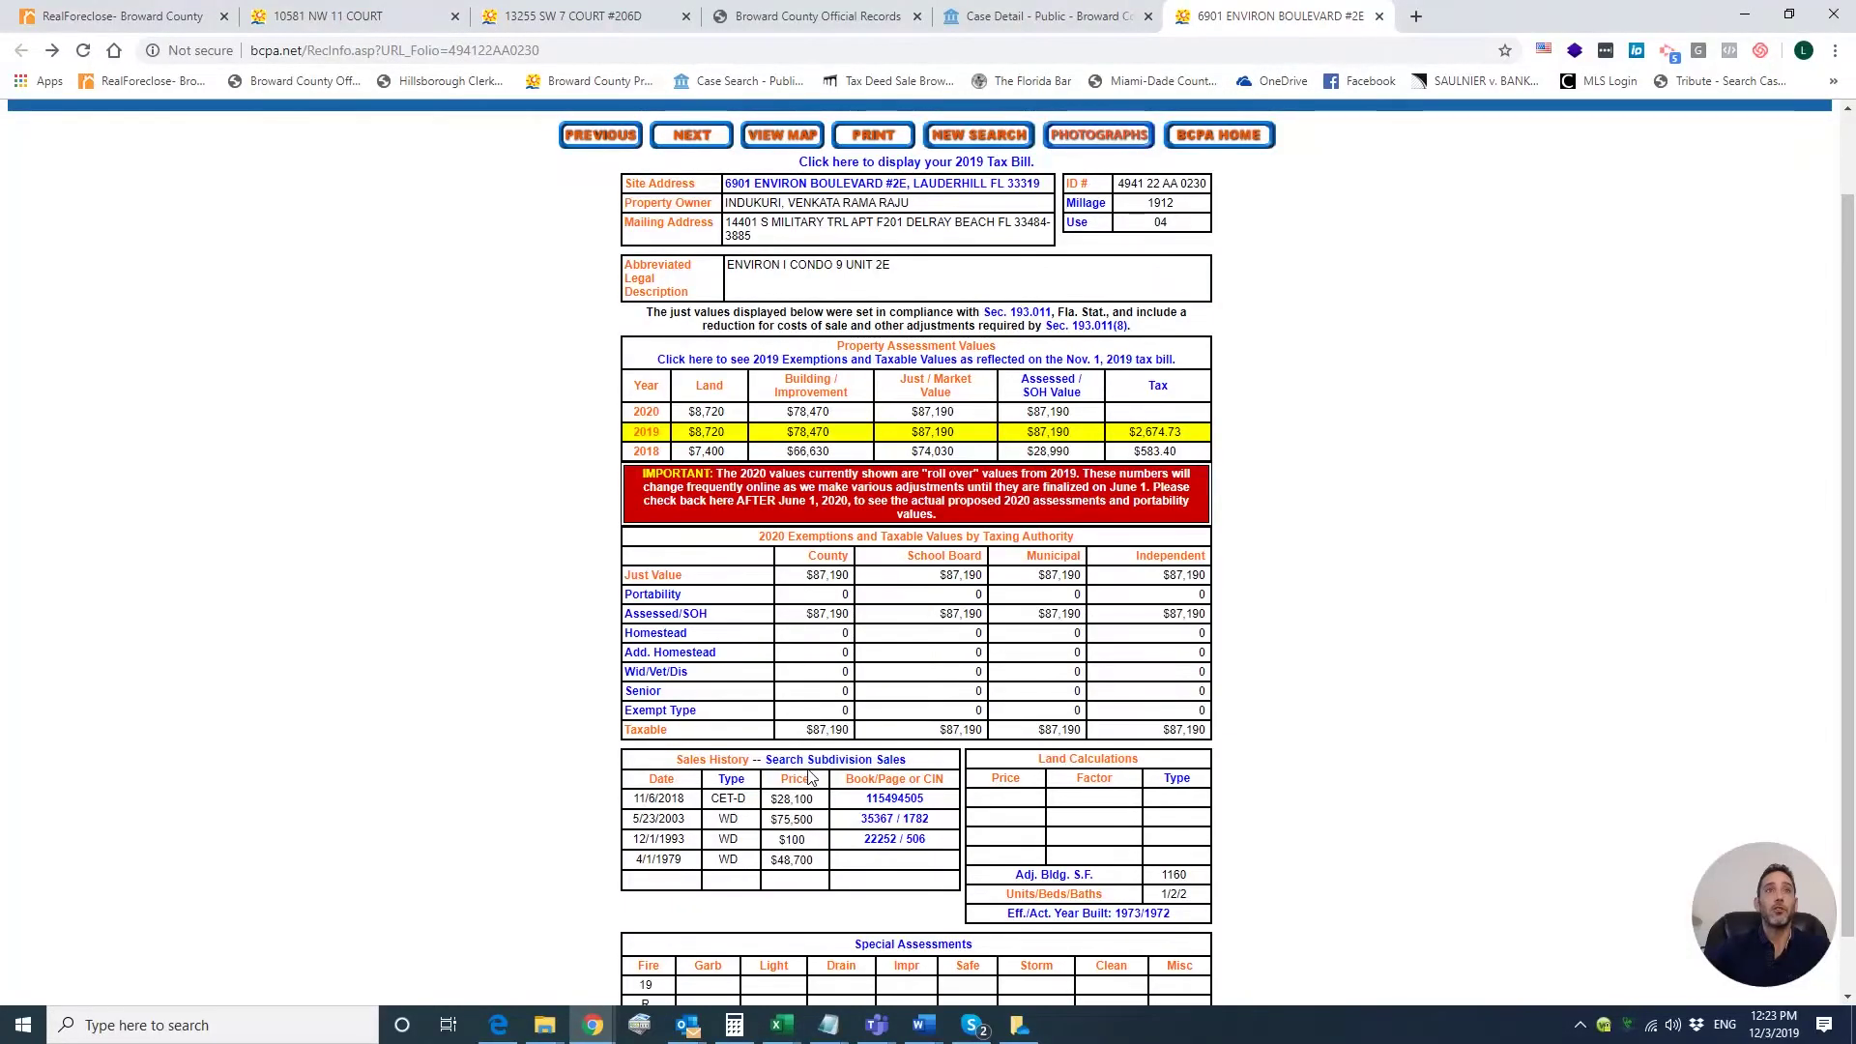
key(alt+Tab)
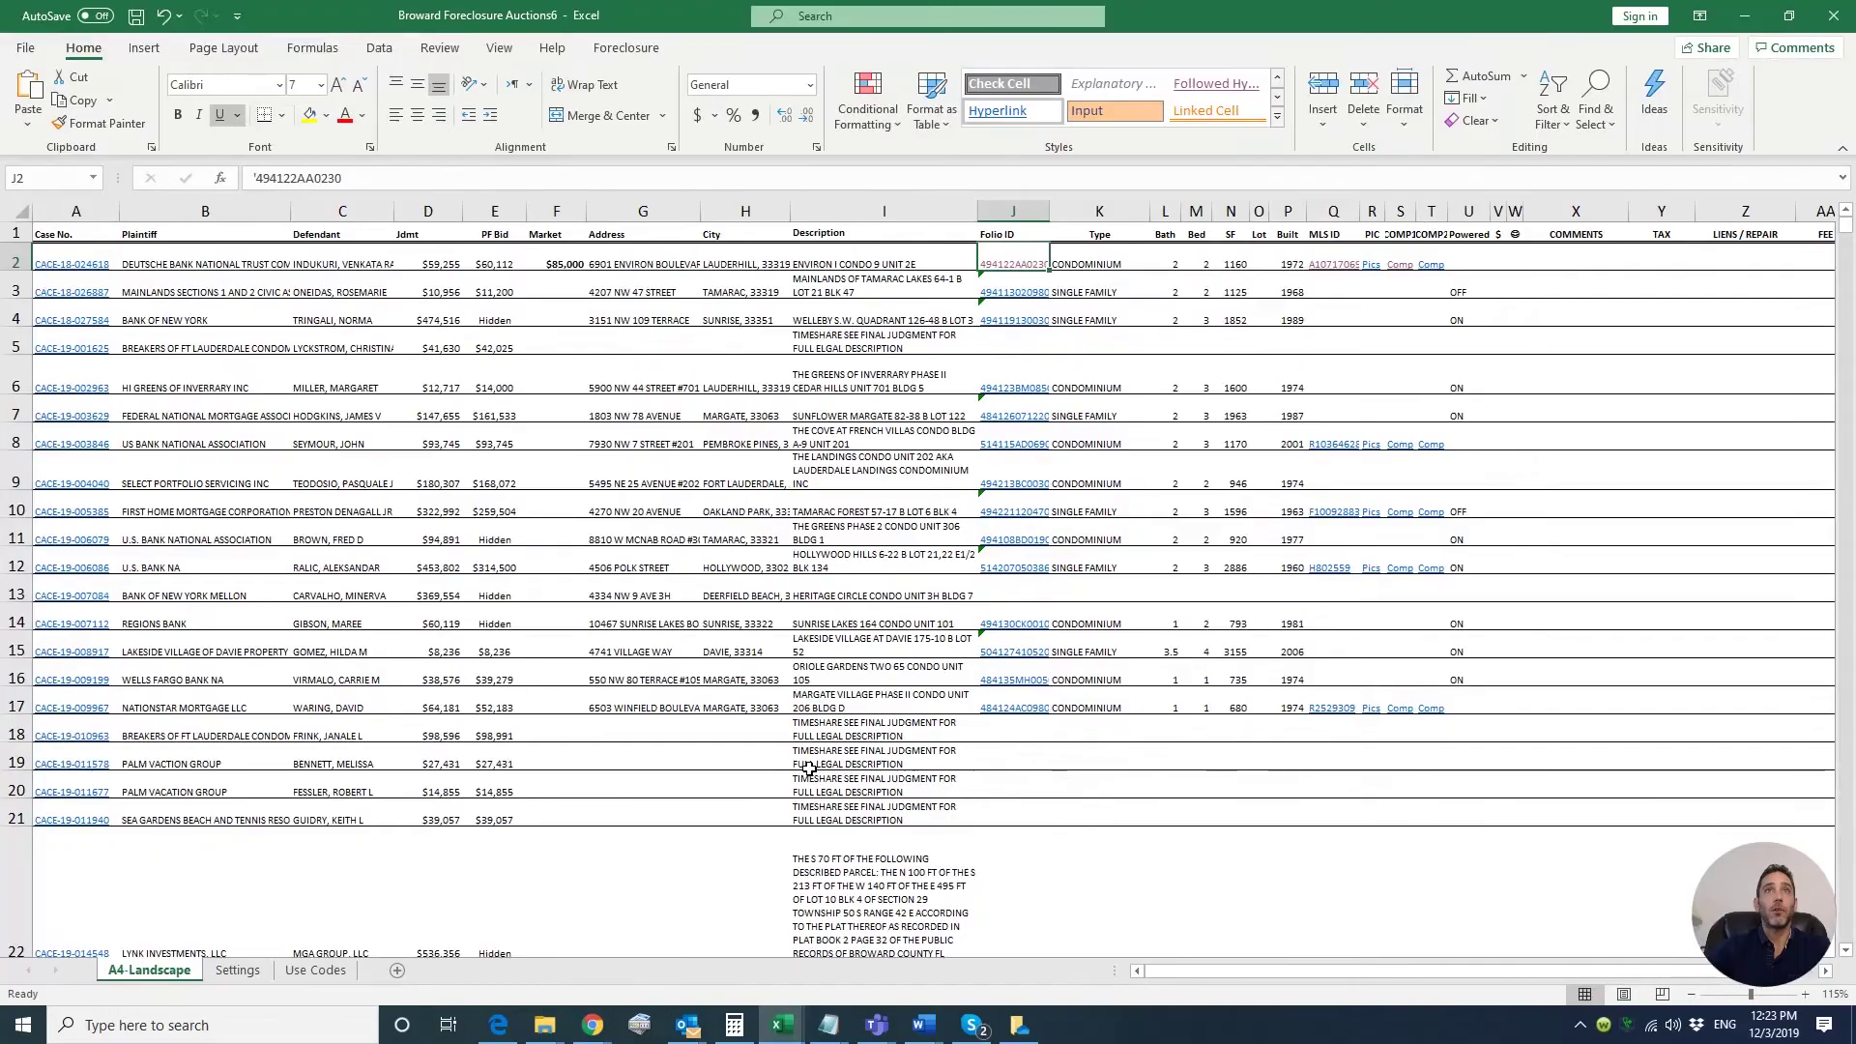
key(alt+Tab)
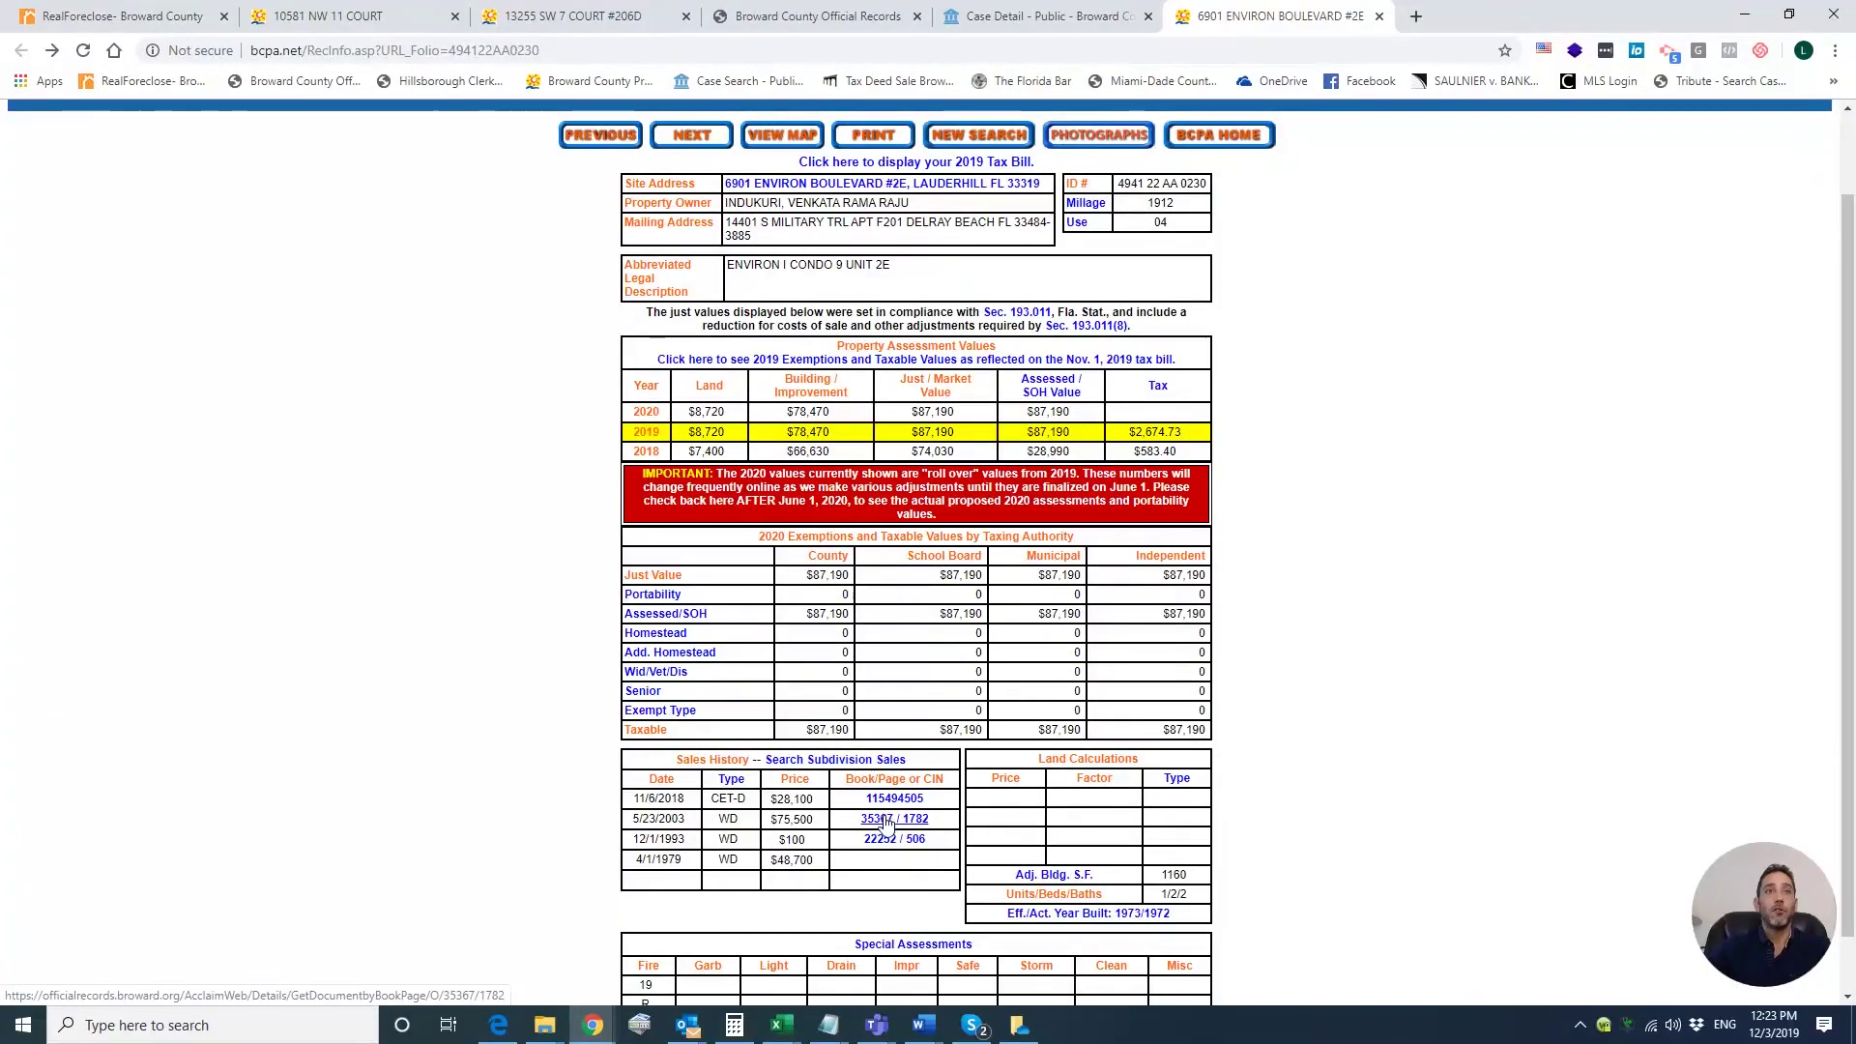
click(886, 821)
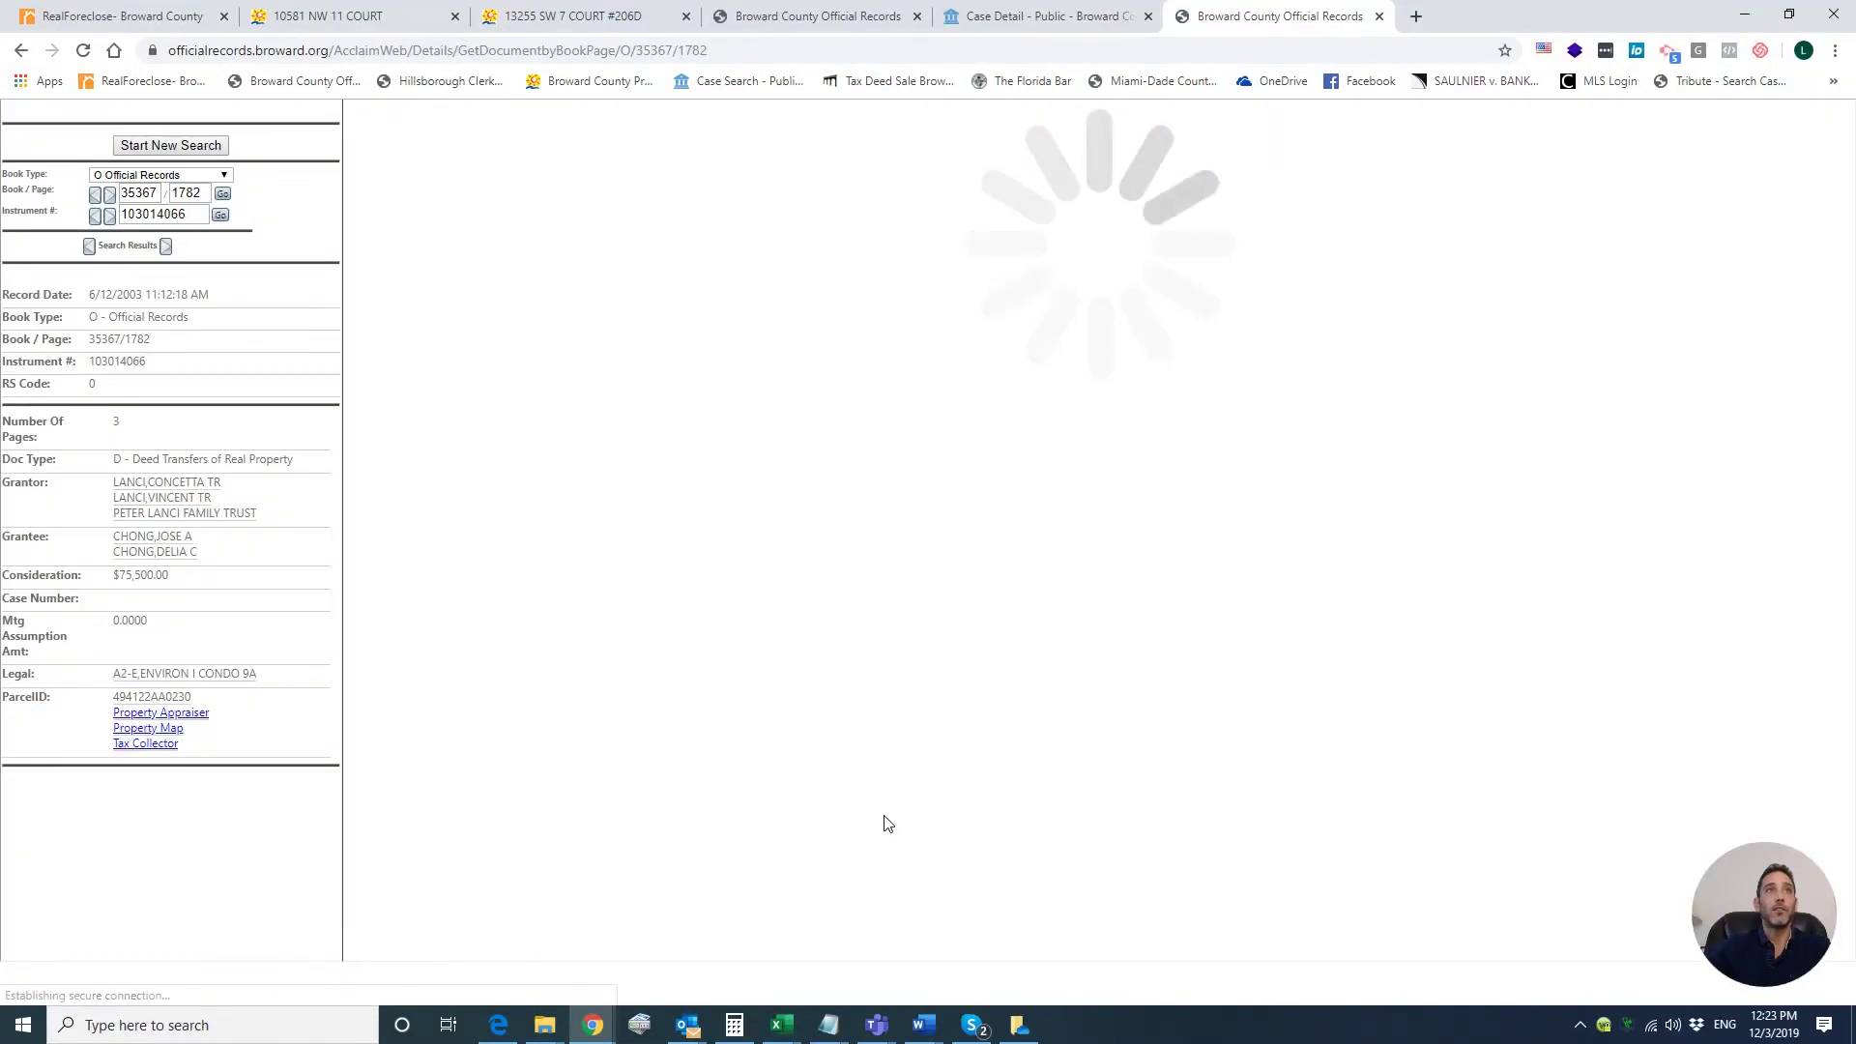
Copy the deed's grantee name into the Official Records name search
key(alt+Tab)
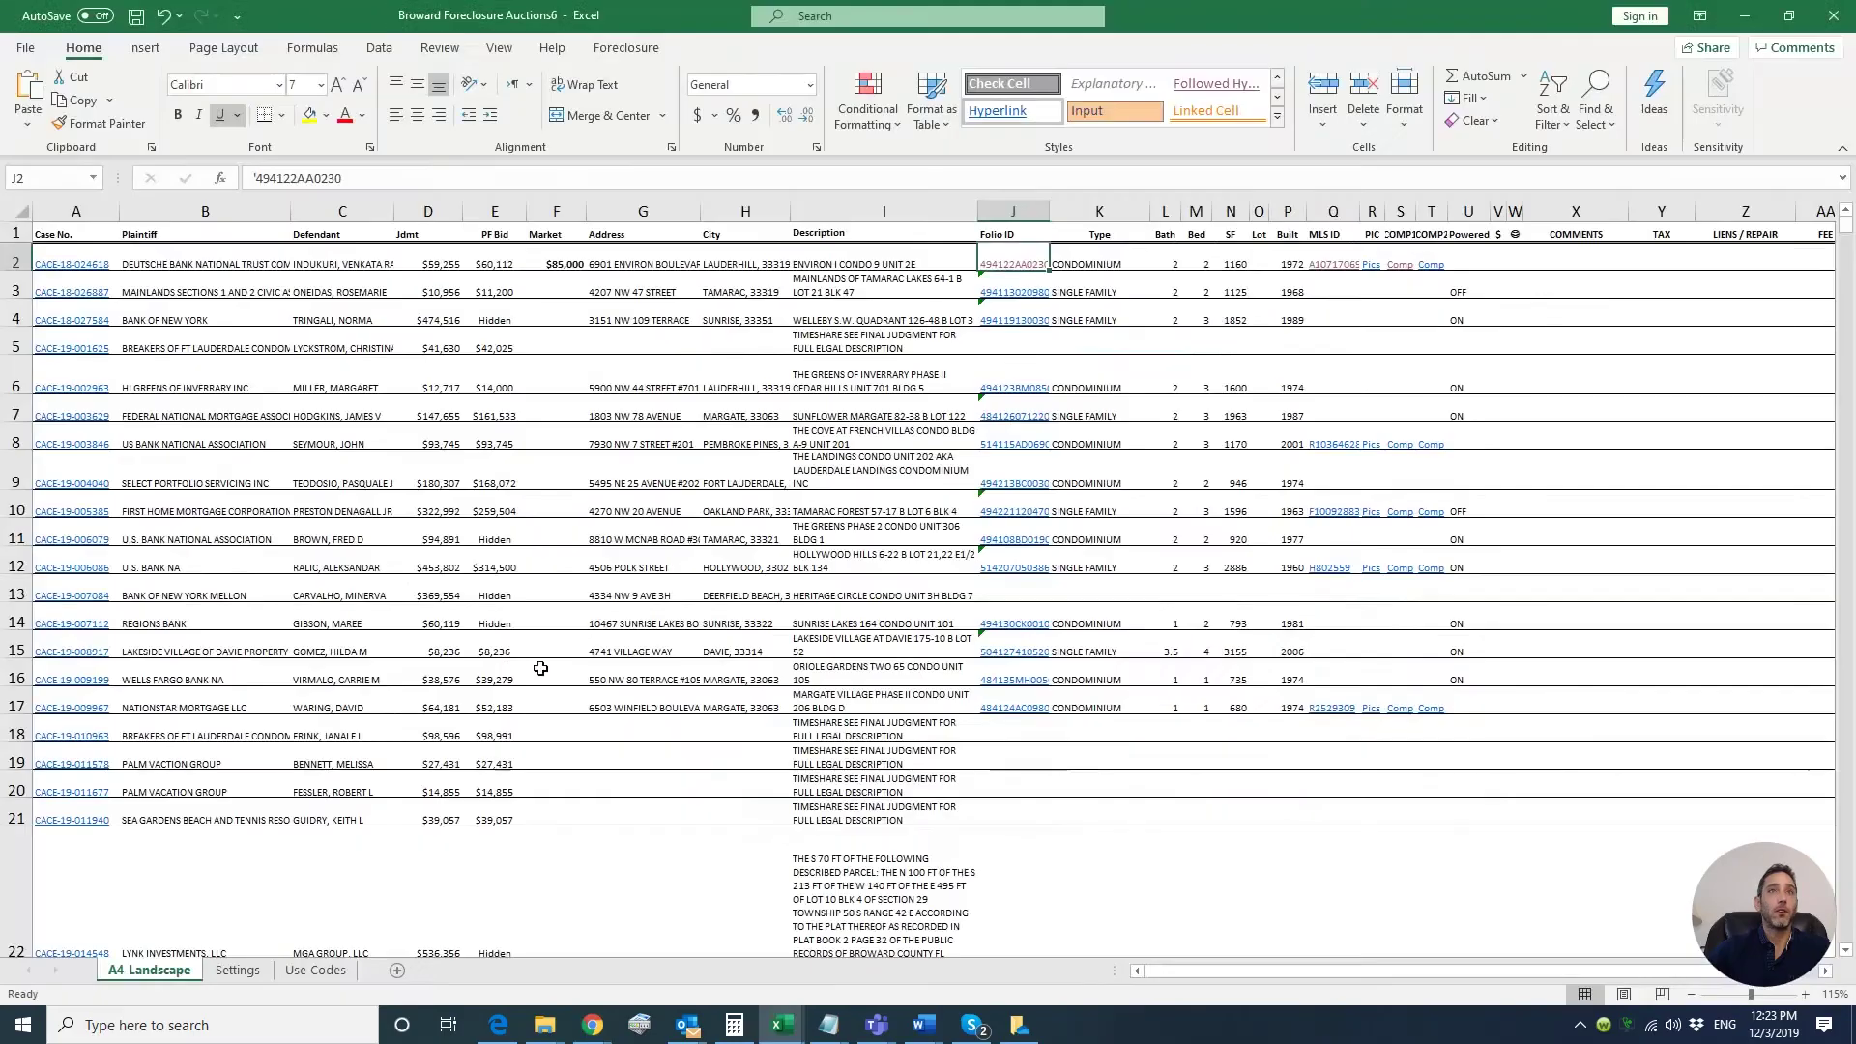
key(alt+Tab)
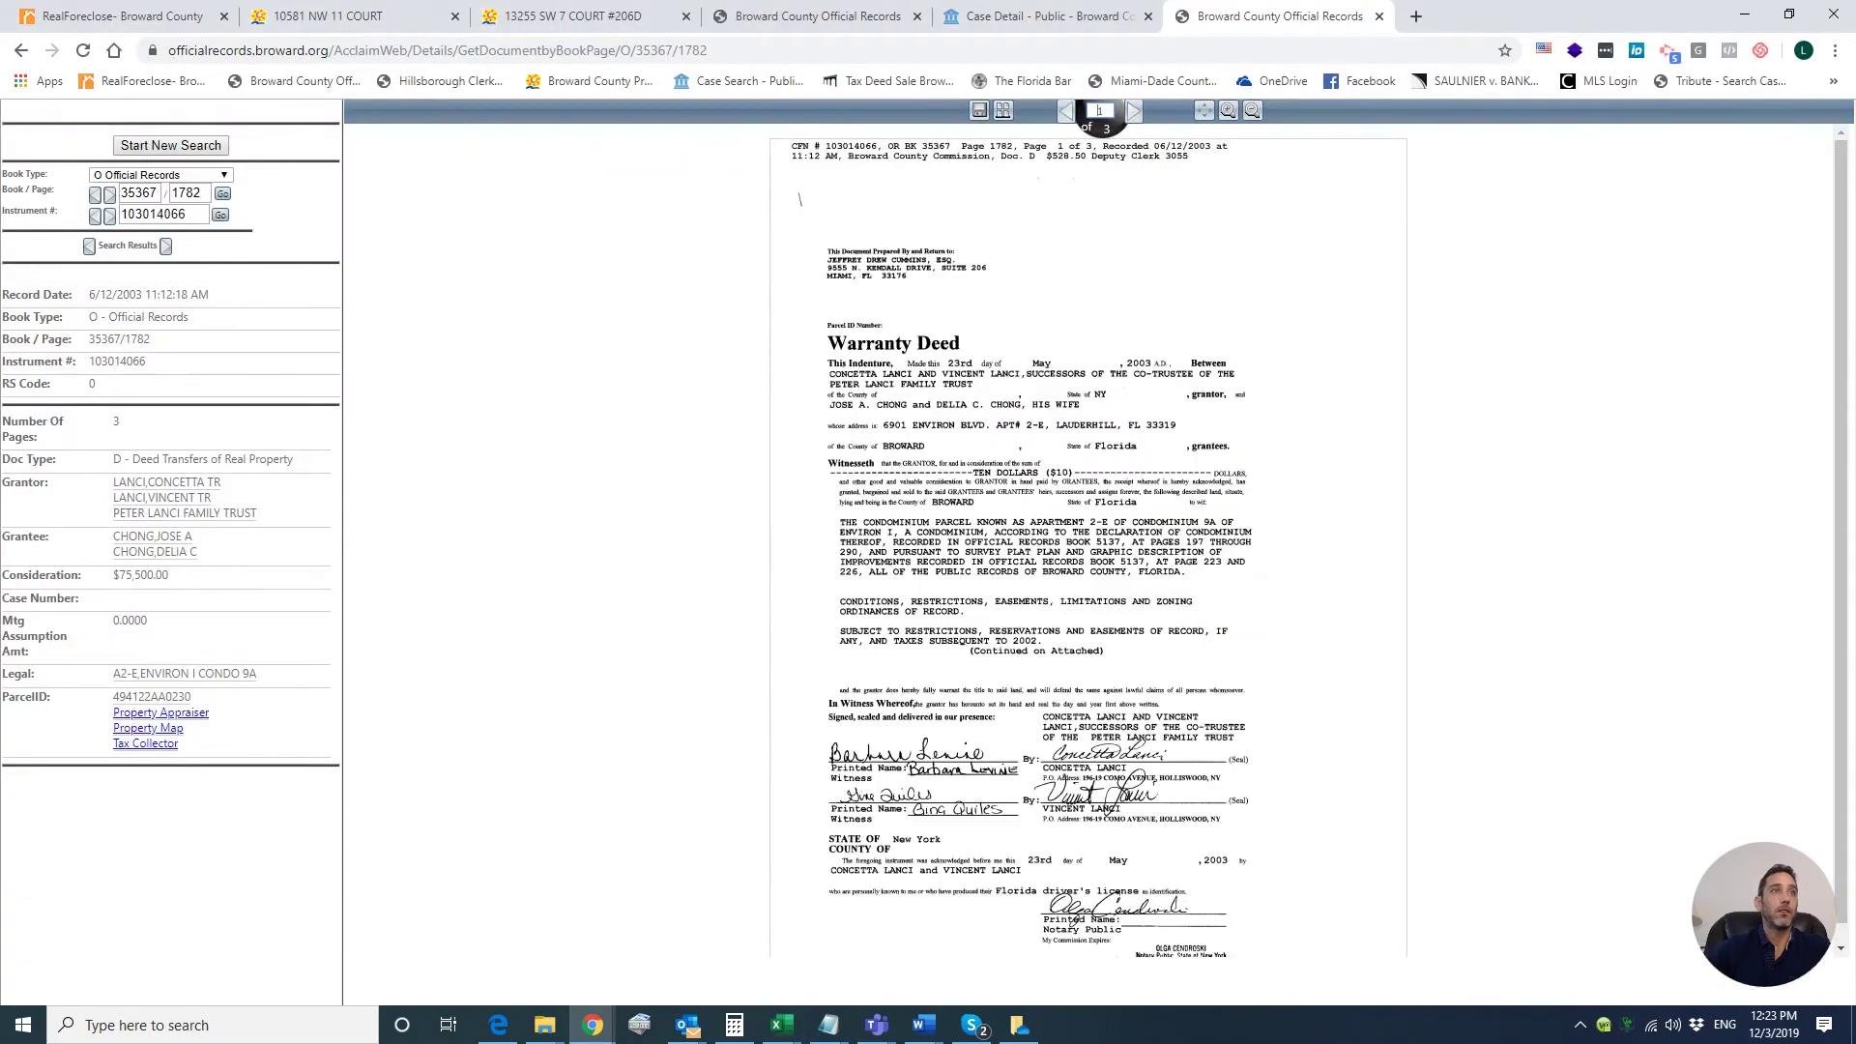
triple_click(179, 537)
right_click(178, 537)
click(212, 553)
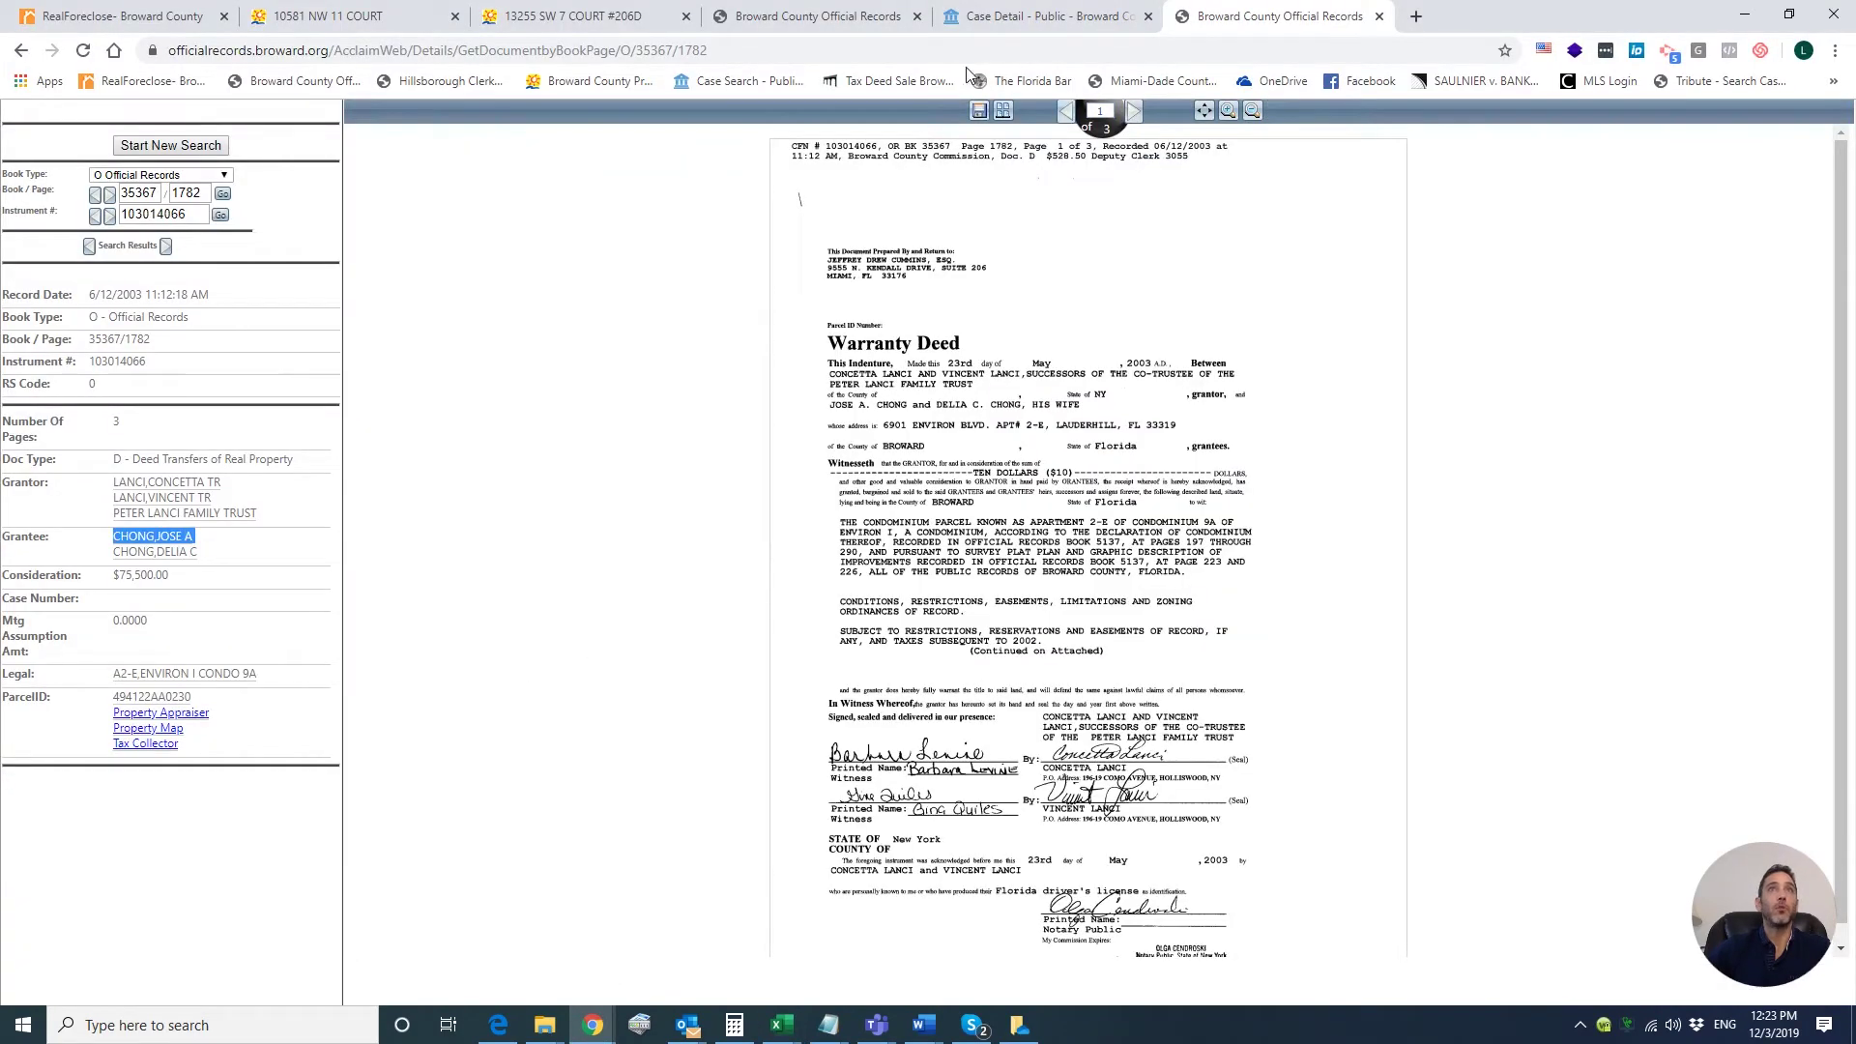
click(295, 81)
click(1170, 424)
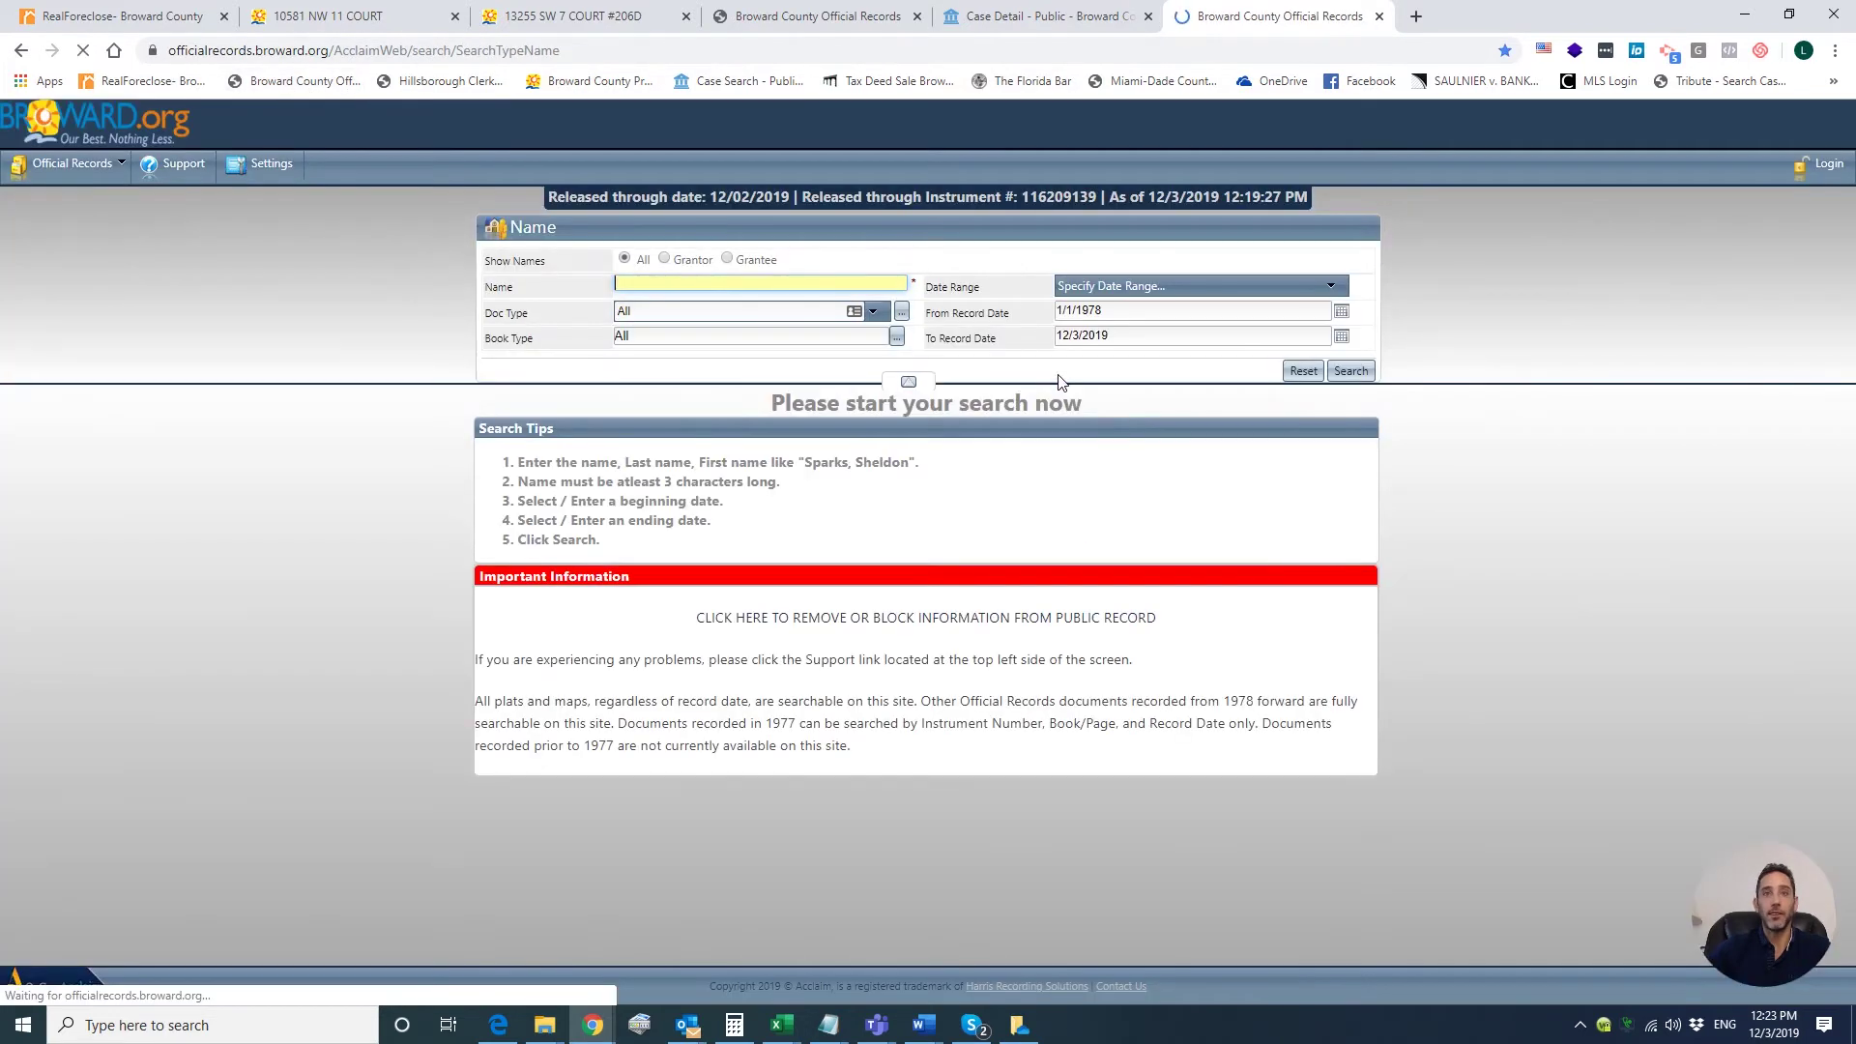
key(ctrl+v)
double_click(1089, 310)
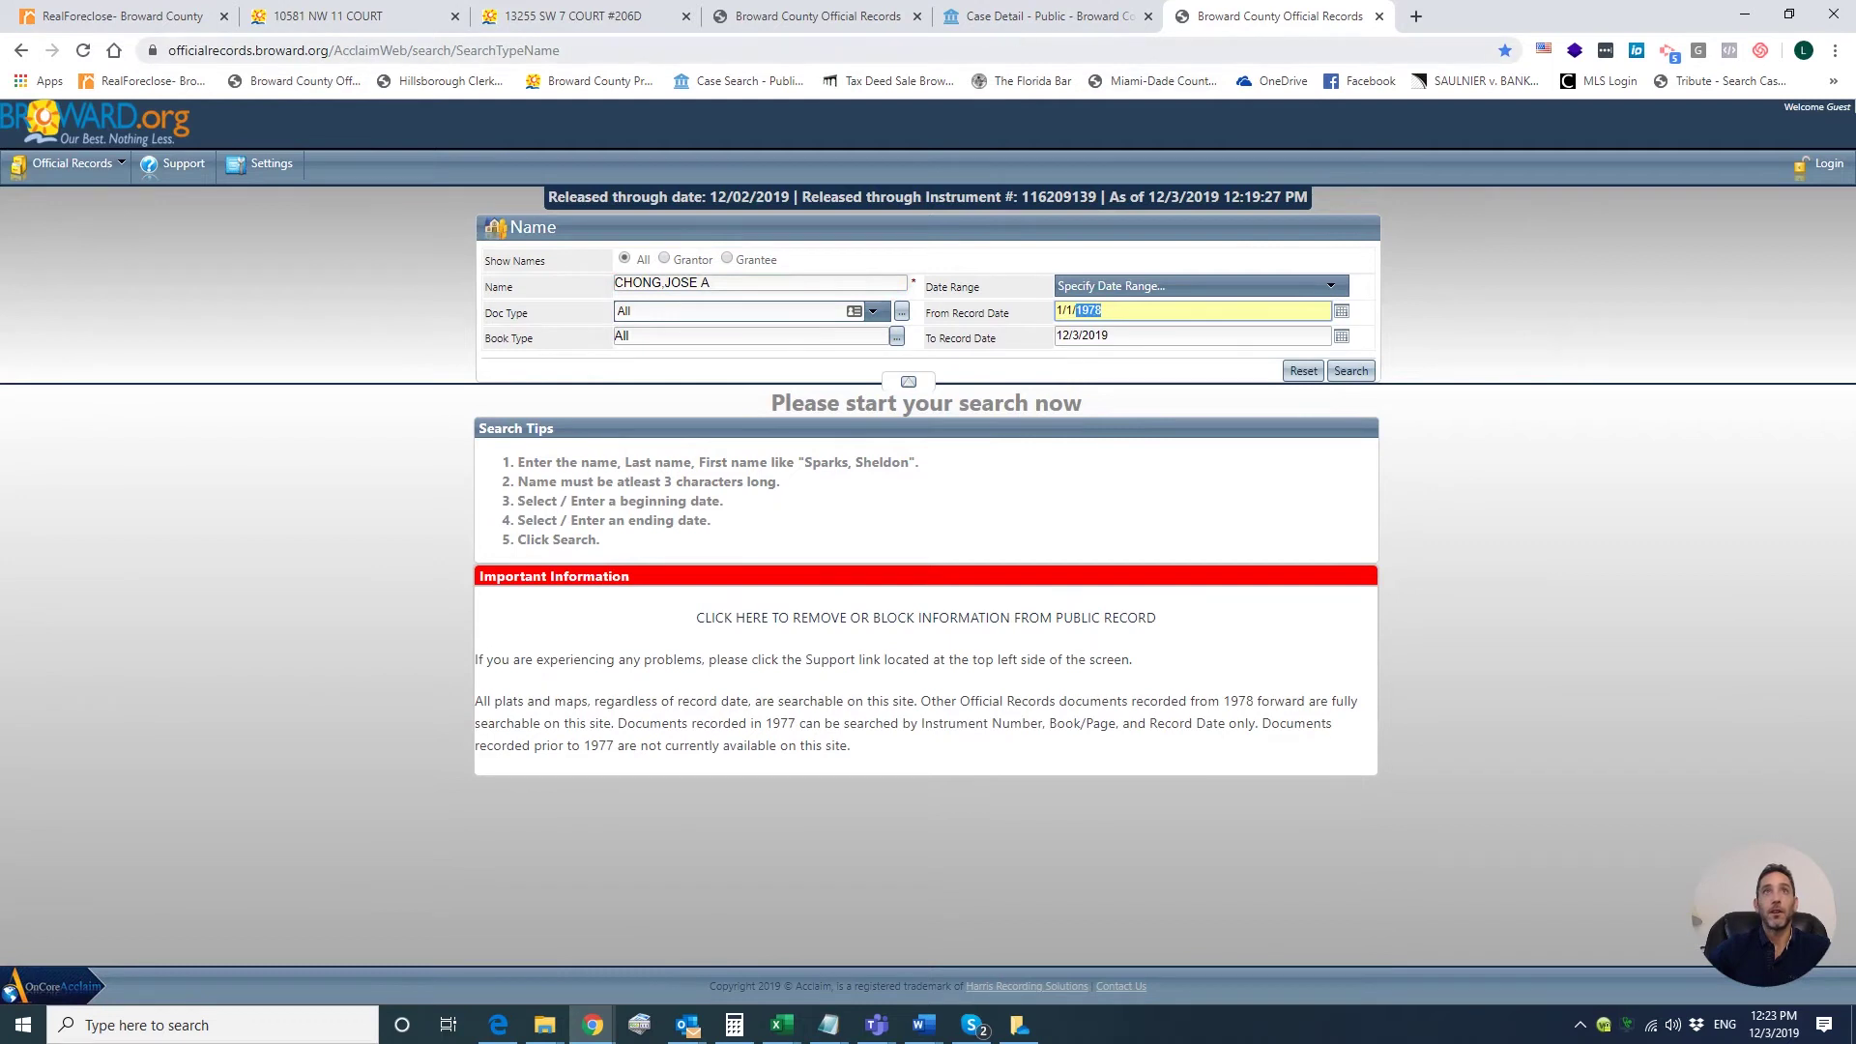
key(alt+Tab)
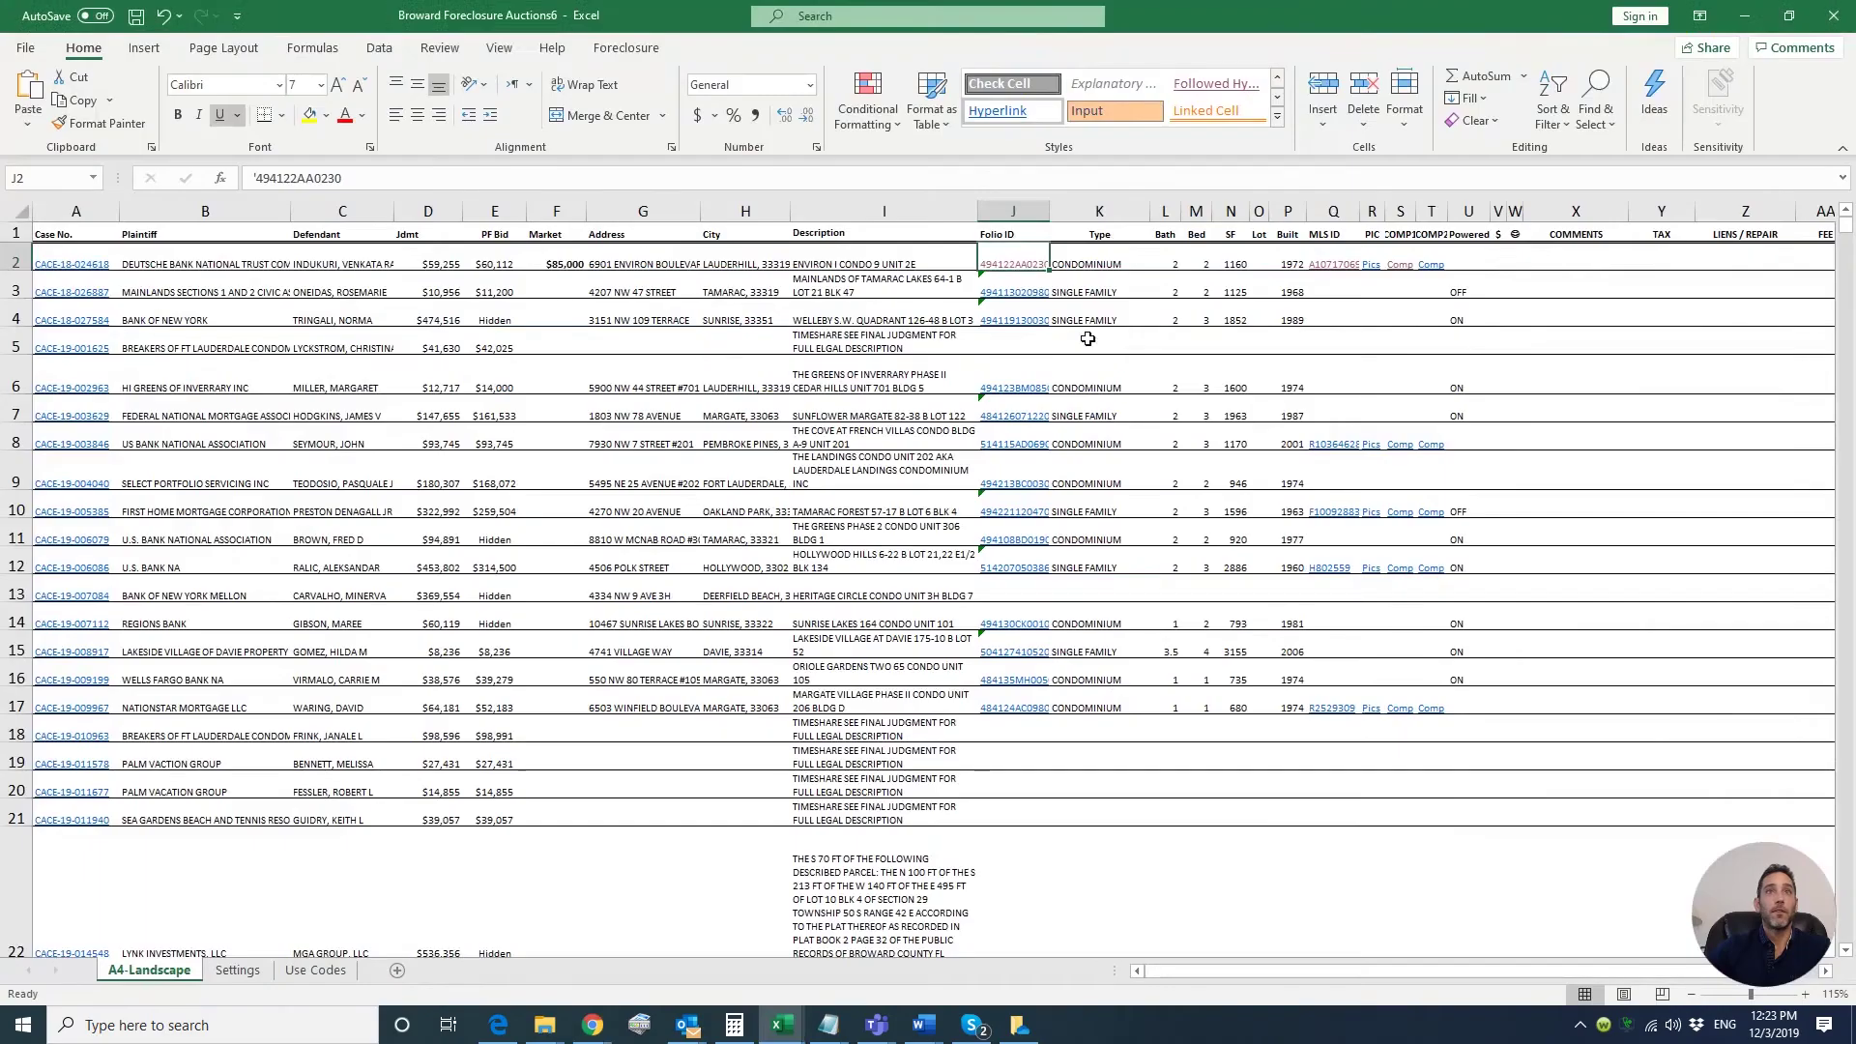
click(1017, 265)
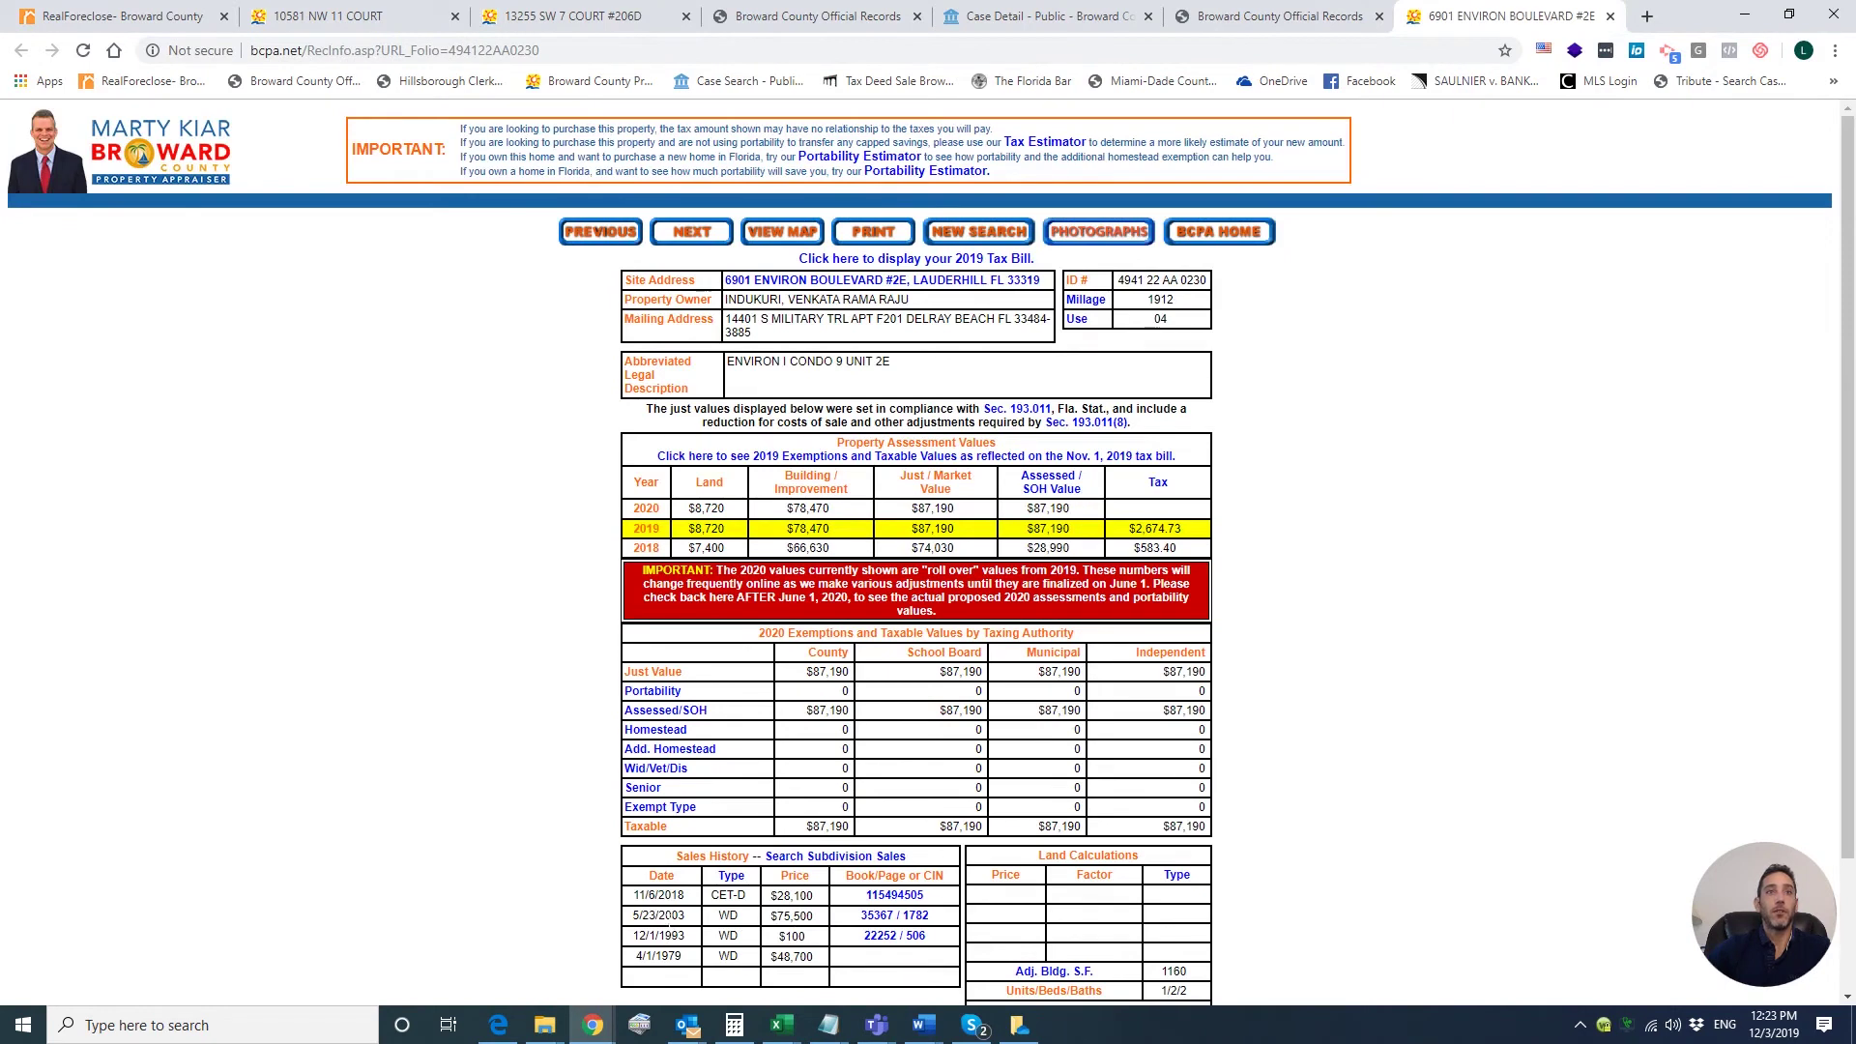
key(alt+Tab)
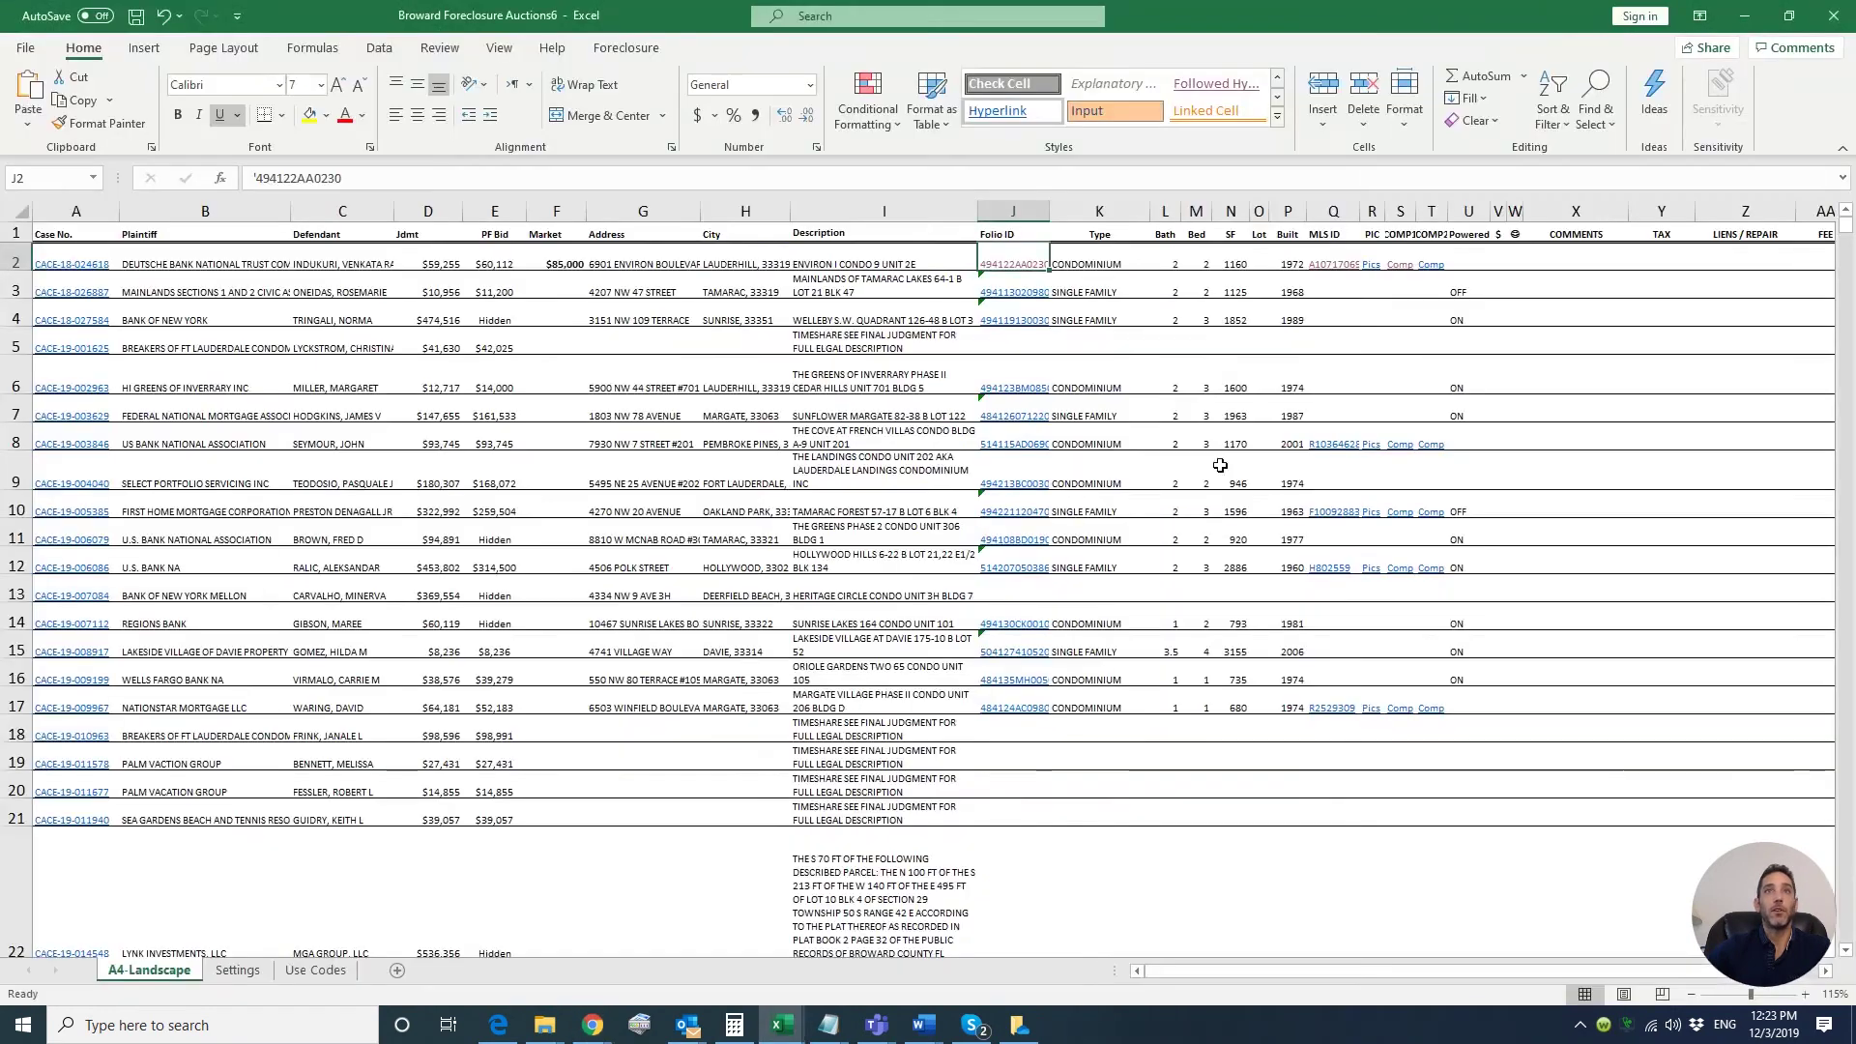
key(alt+Tab)
click(1283, 17)
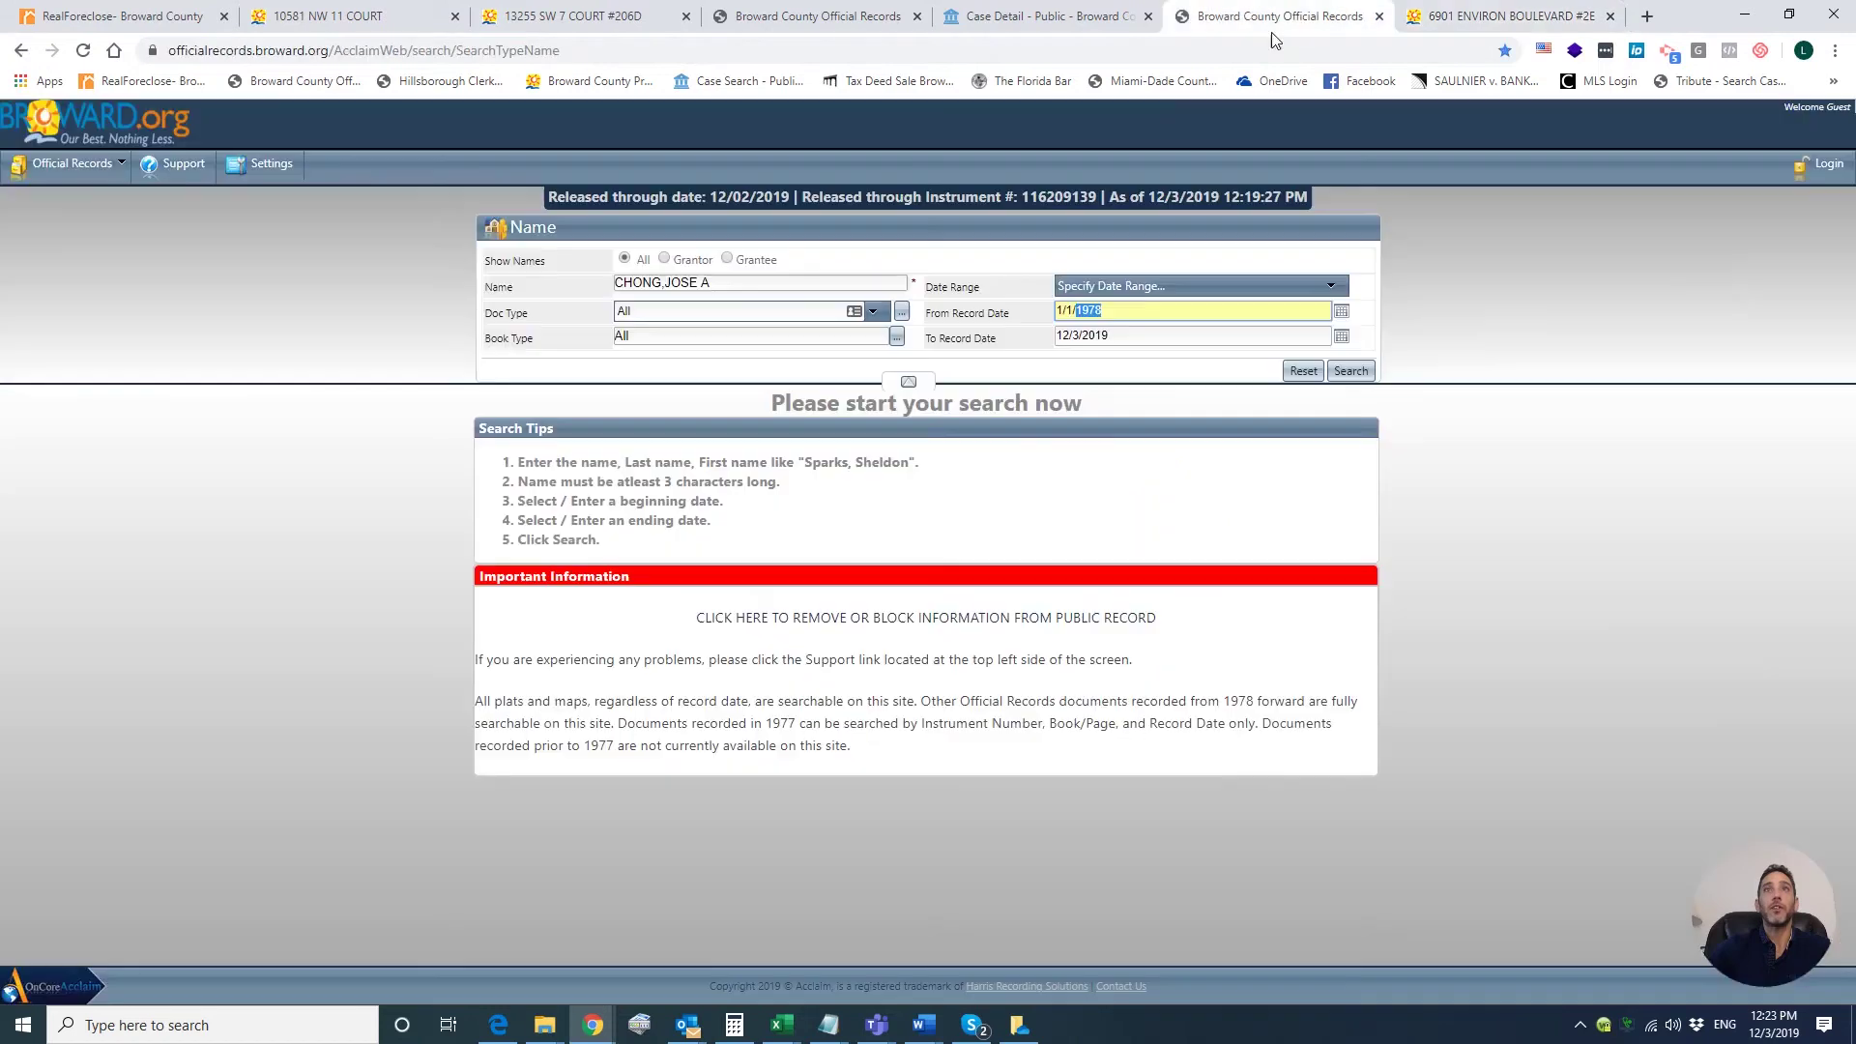
Search the grantee's records from 1/1/2003, limited to LIEN (LIE) documents
text(2003)
click(1351, 370)
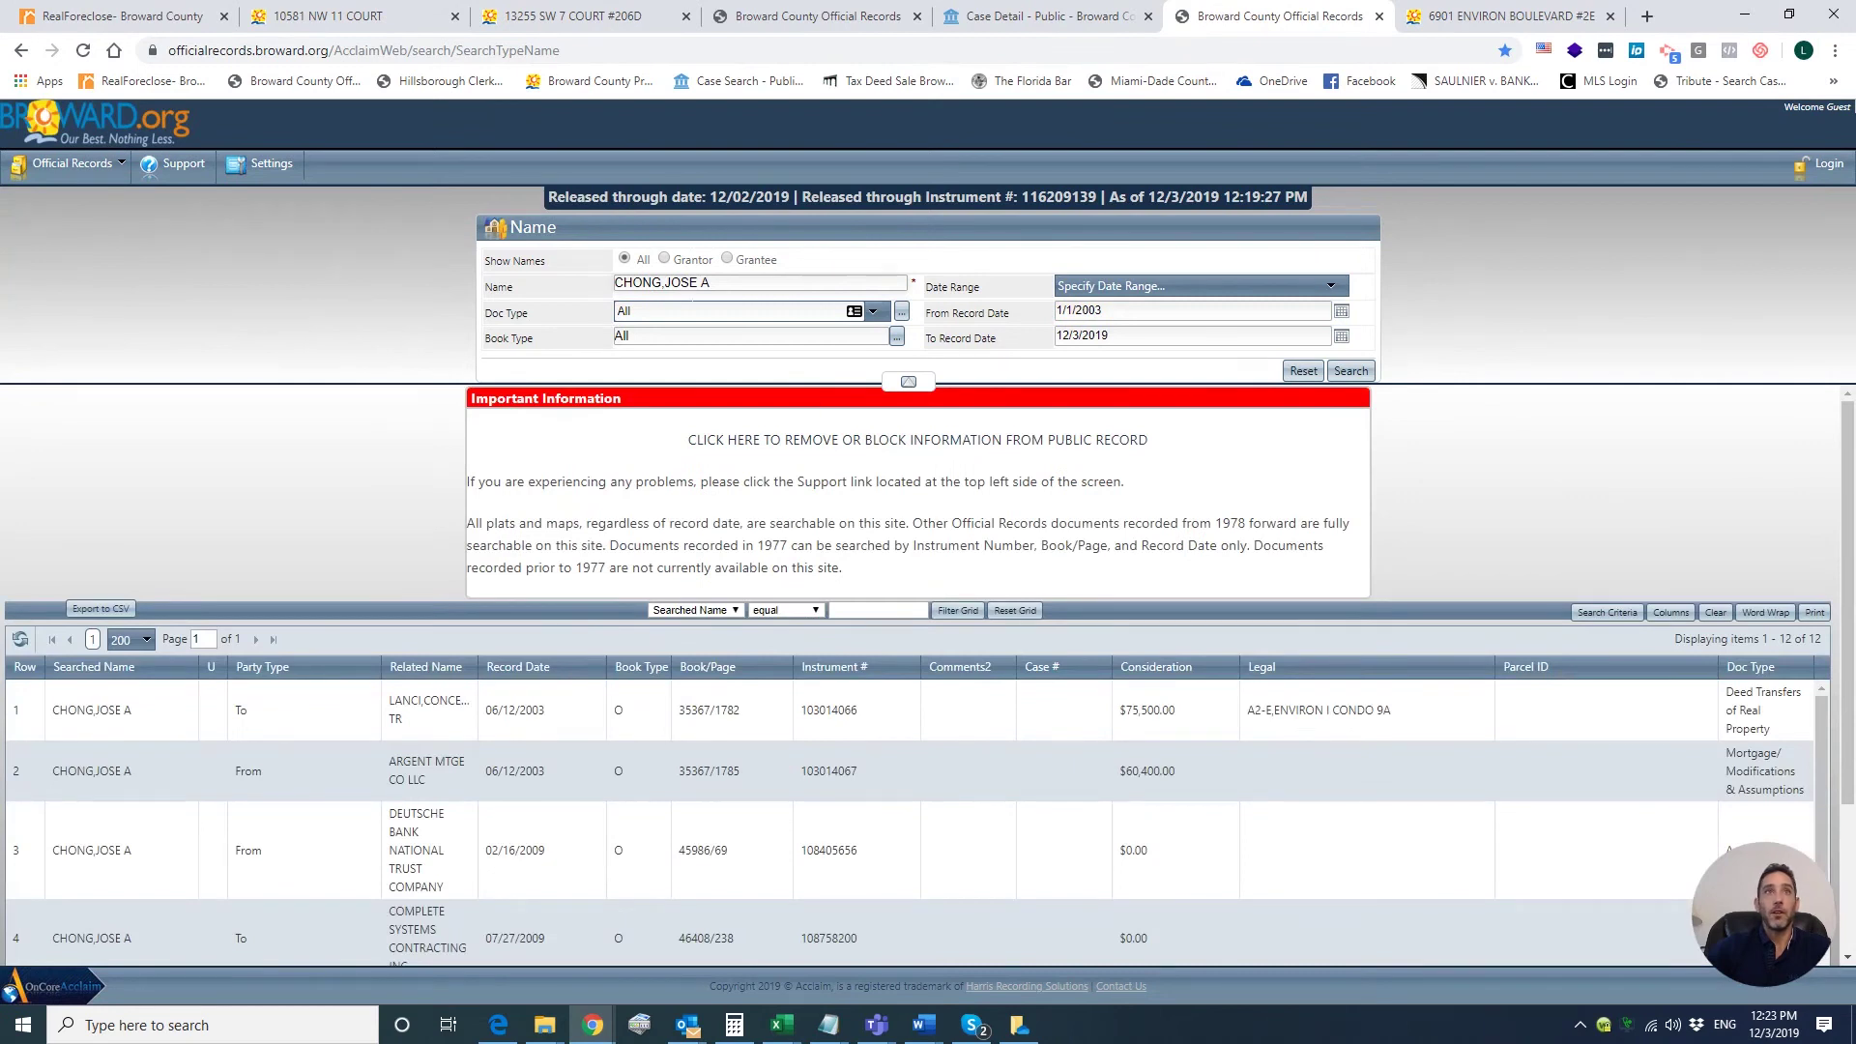
text(lieN (LIE)
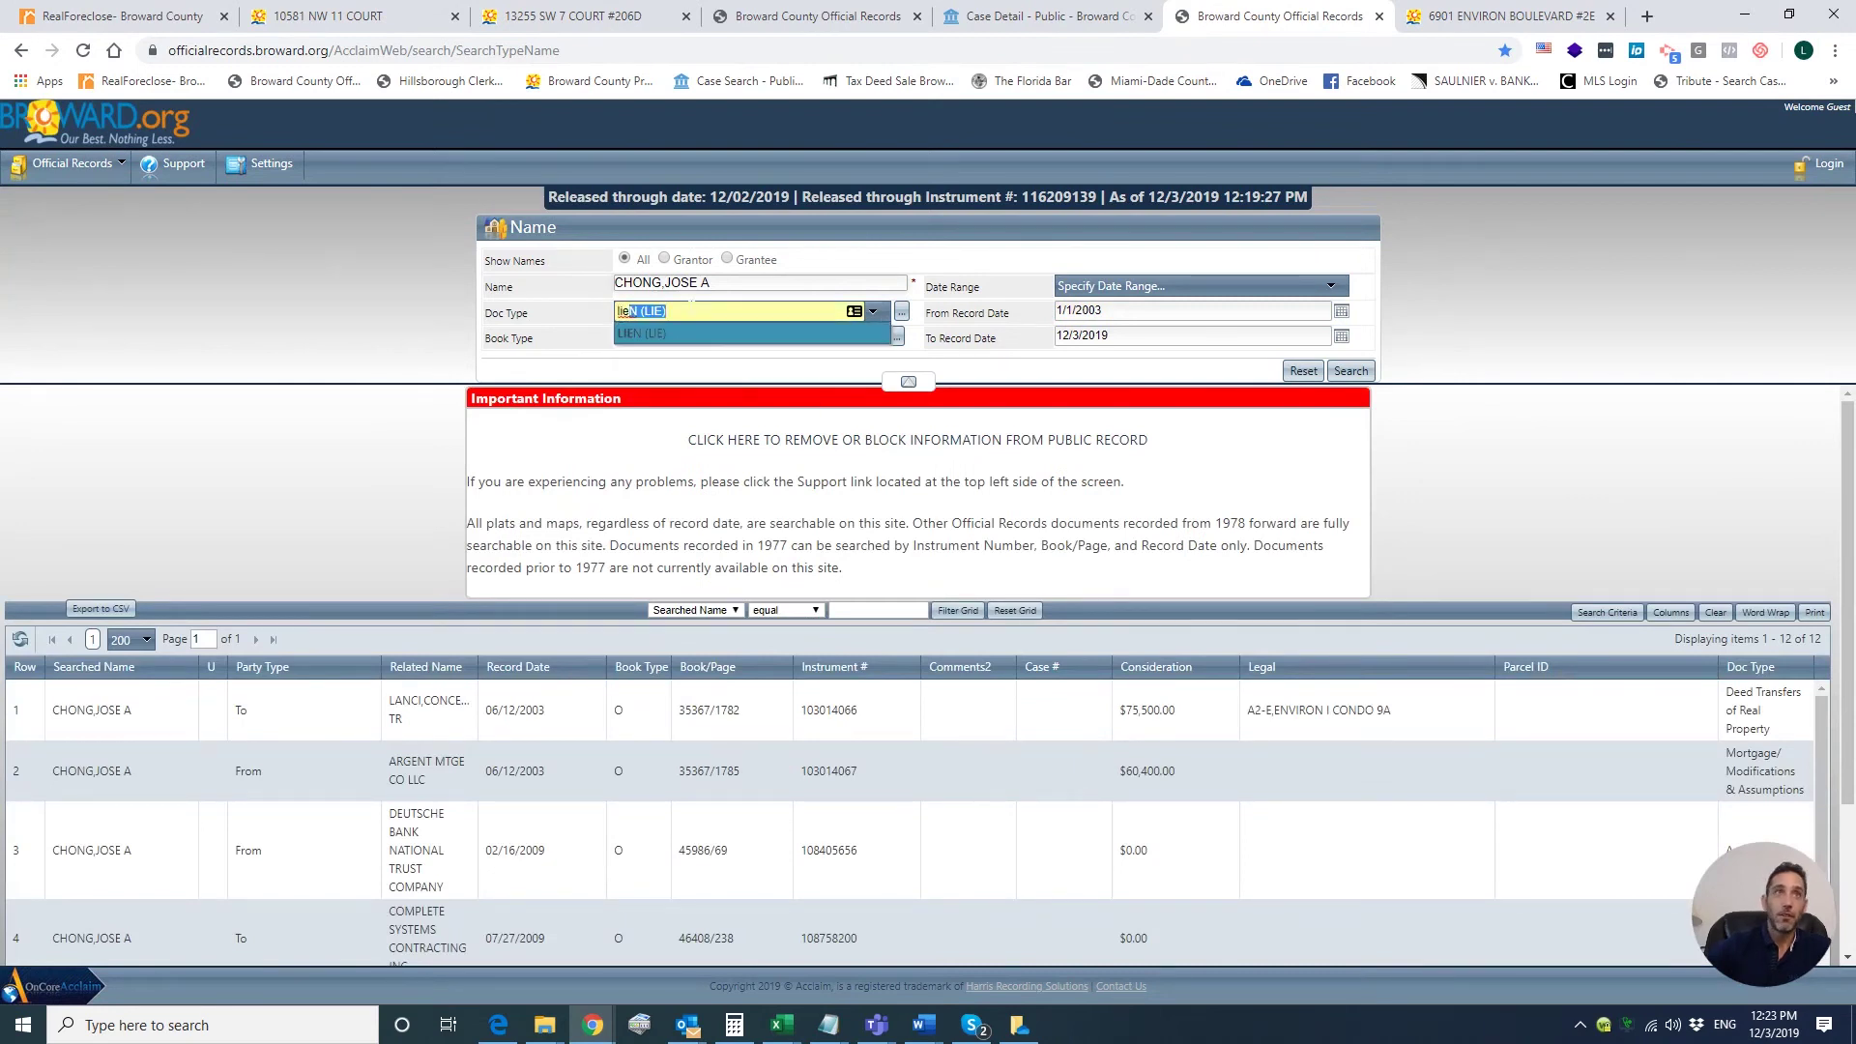
click(676, 332)
click(1323, 371)
Review the 10/04/2017 condo association claim of lien, then return to the workbook
scroll(1243, 502, down, 1)
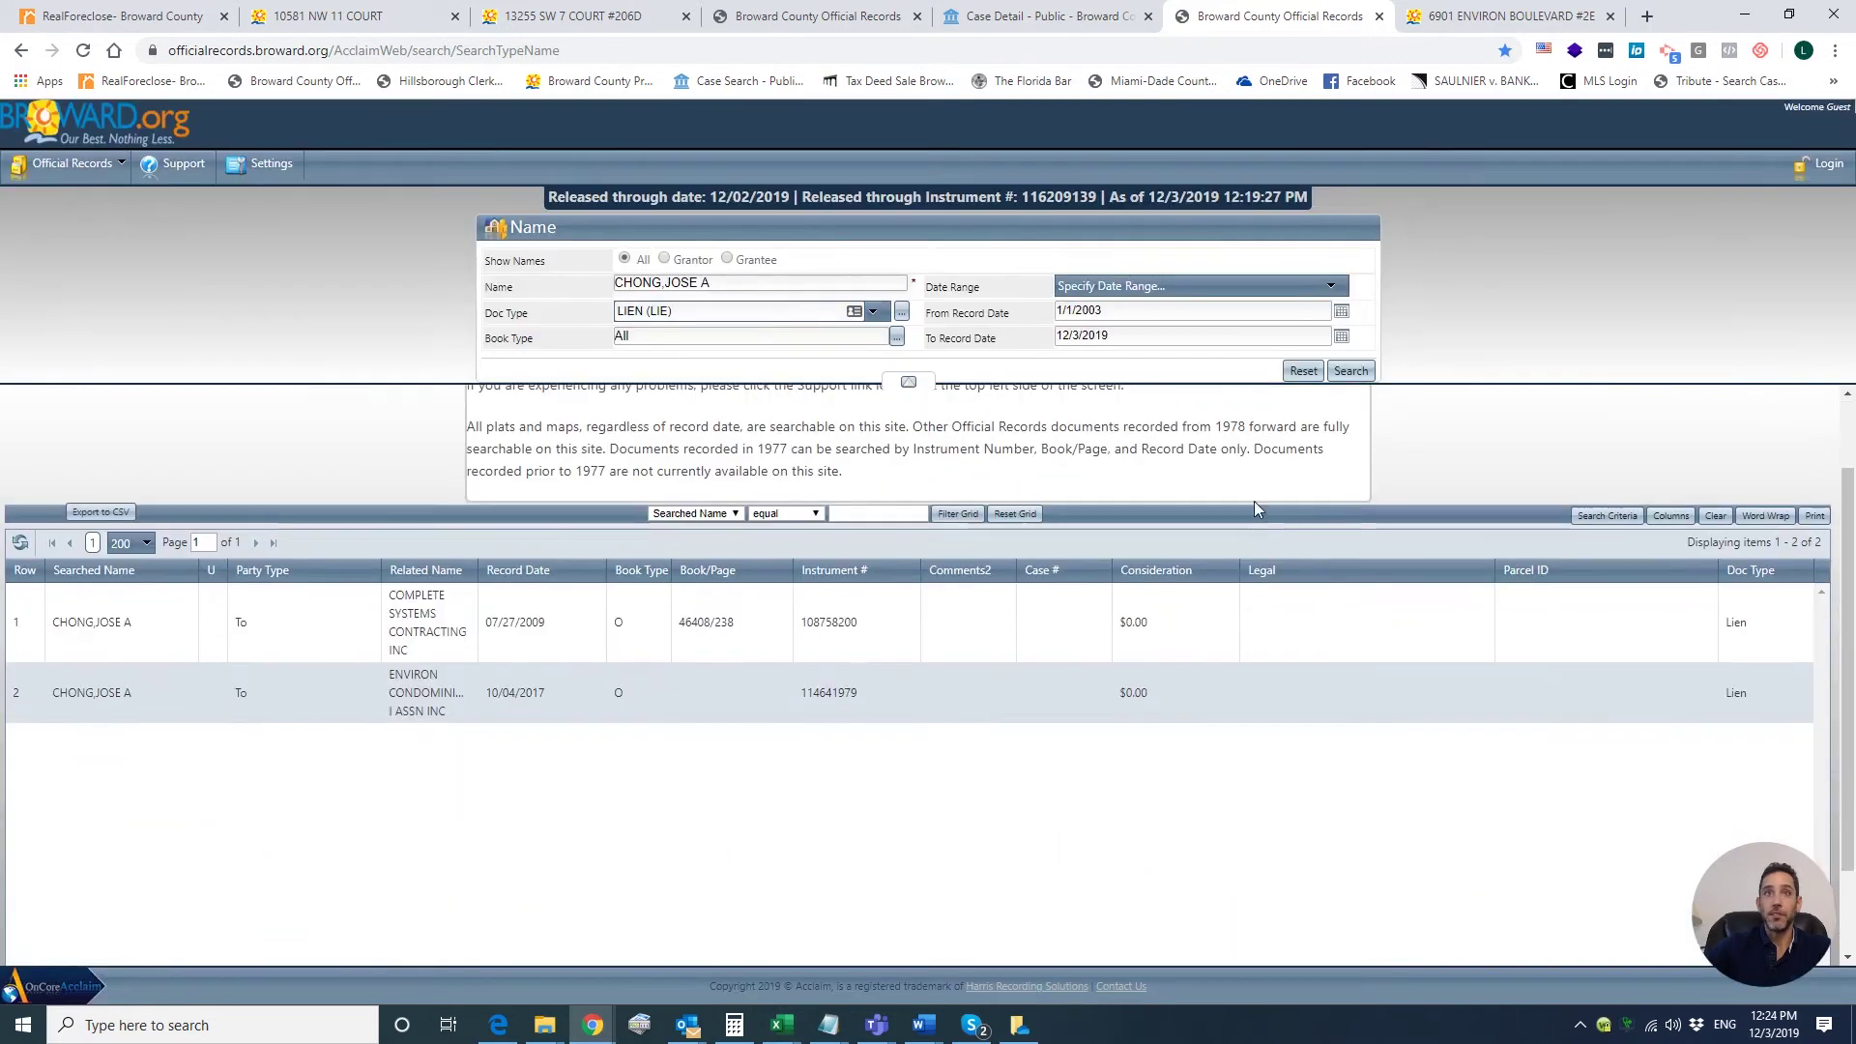
click(539, 698)
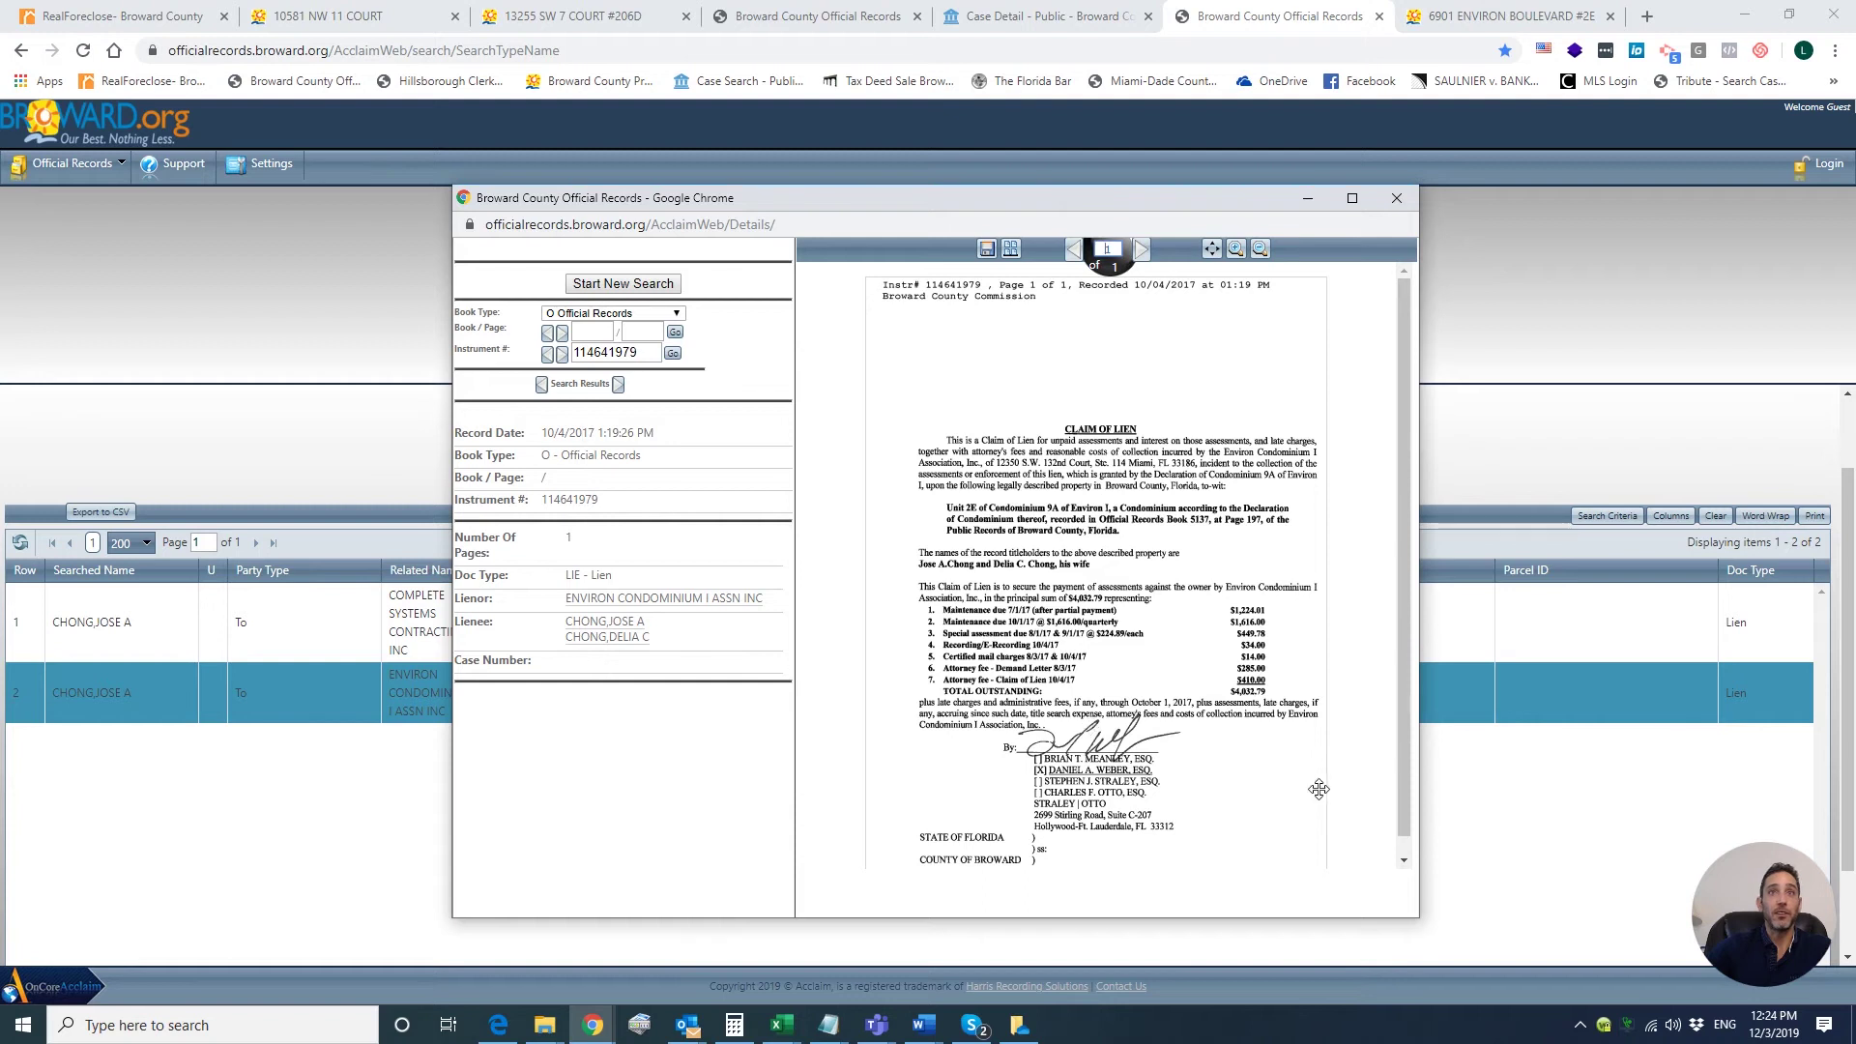
scroll(1321, 753, down, 1)
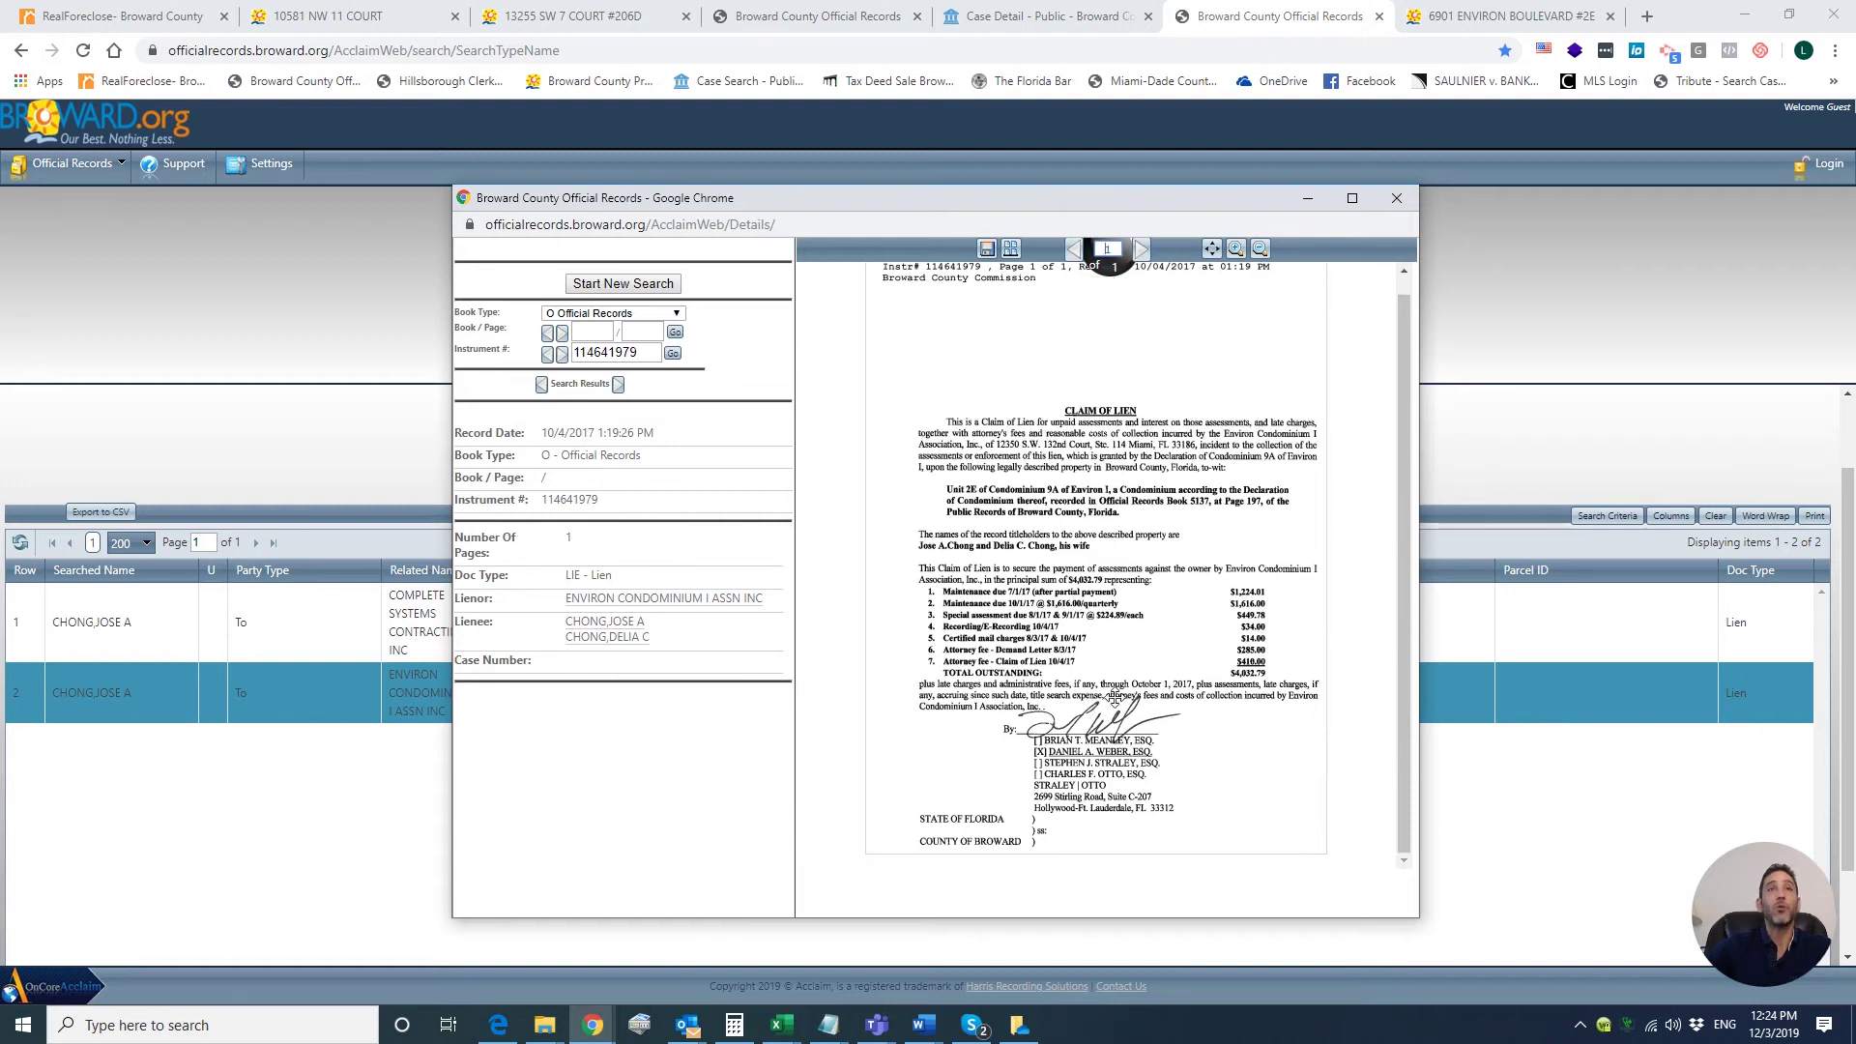
key(ctrl+w)
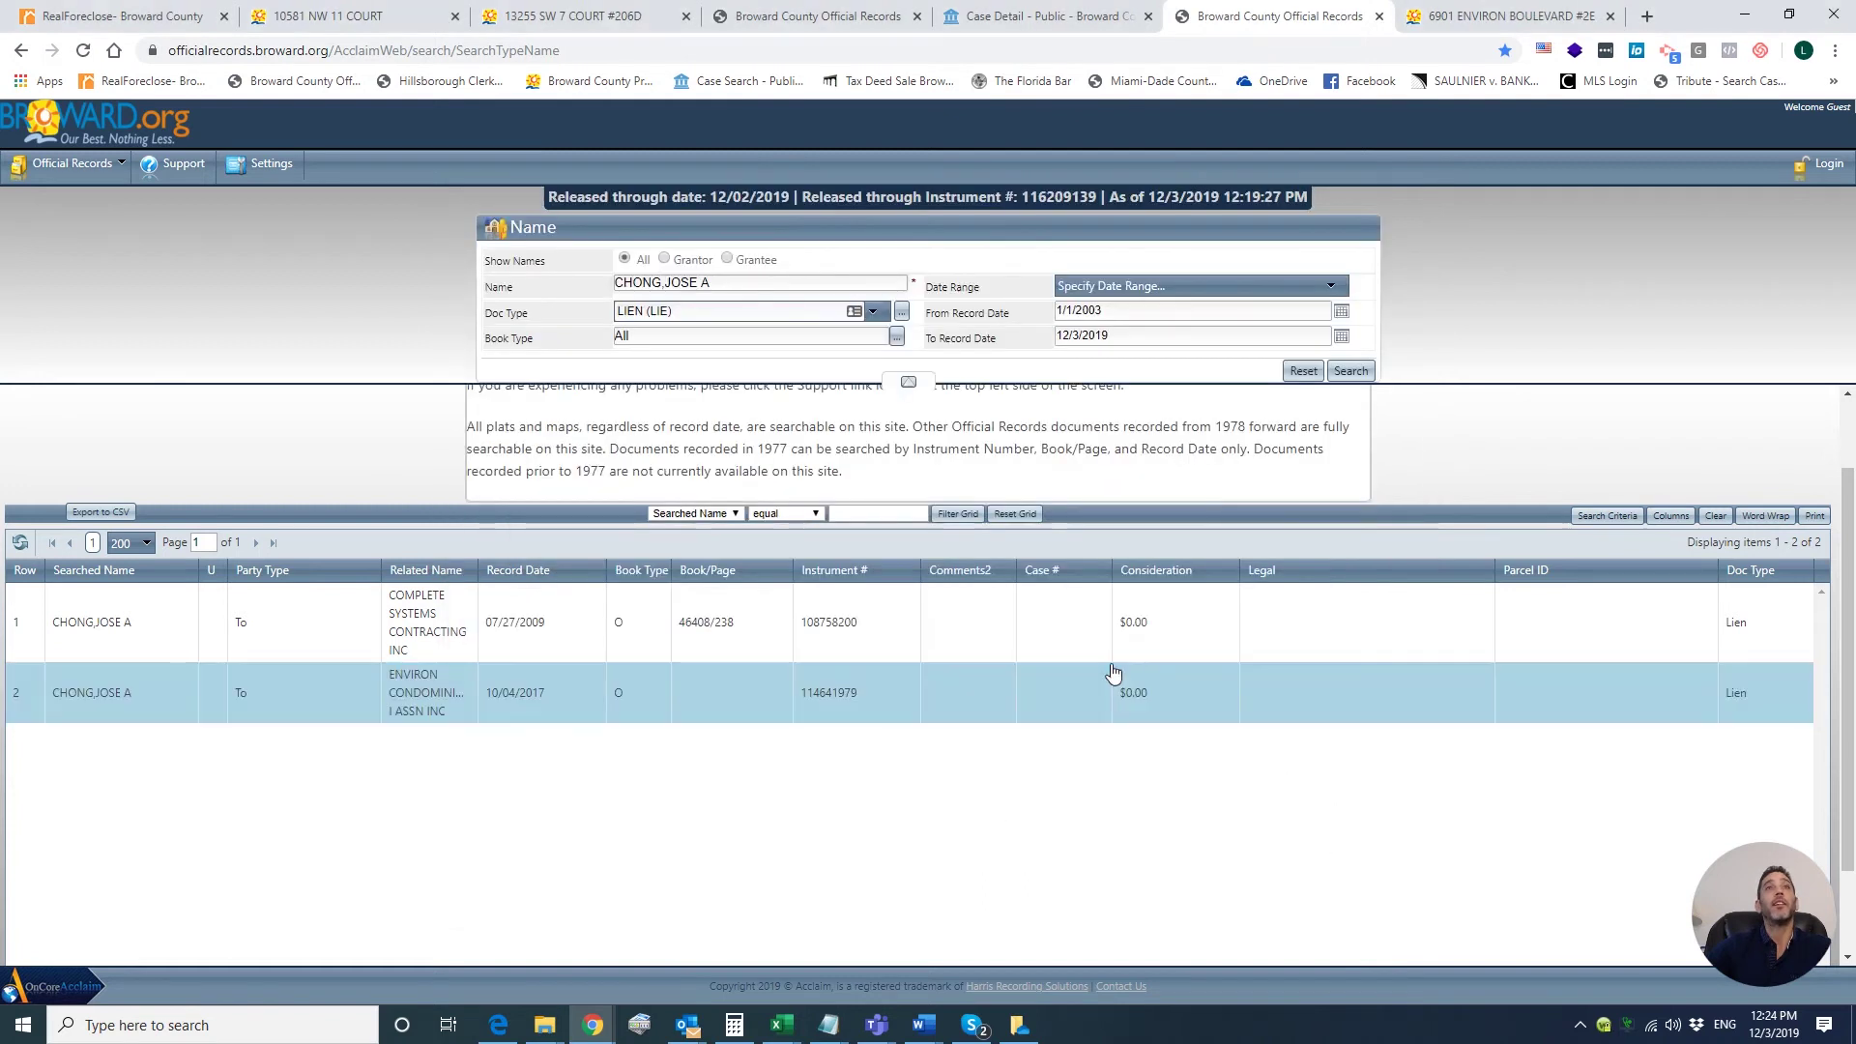
click(148, 18)
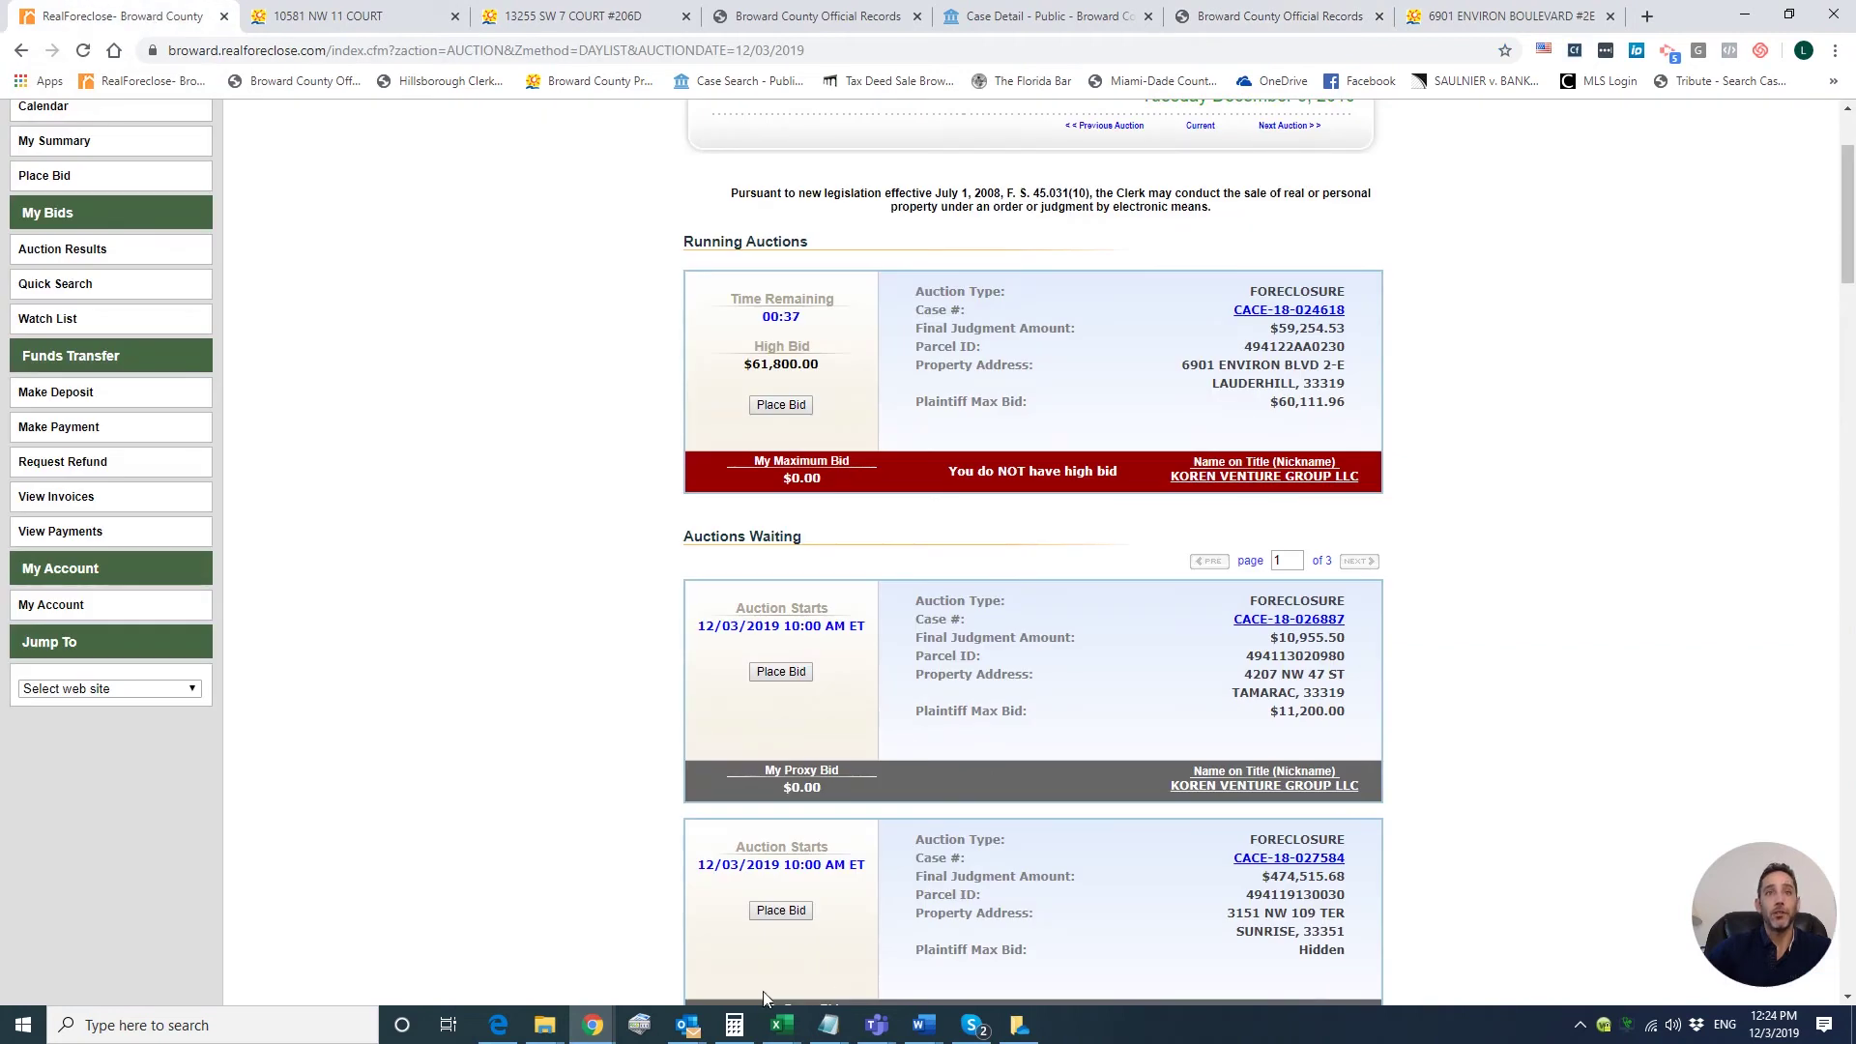
mouse_move(781, 1025)
click(1190, 951)
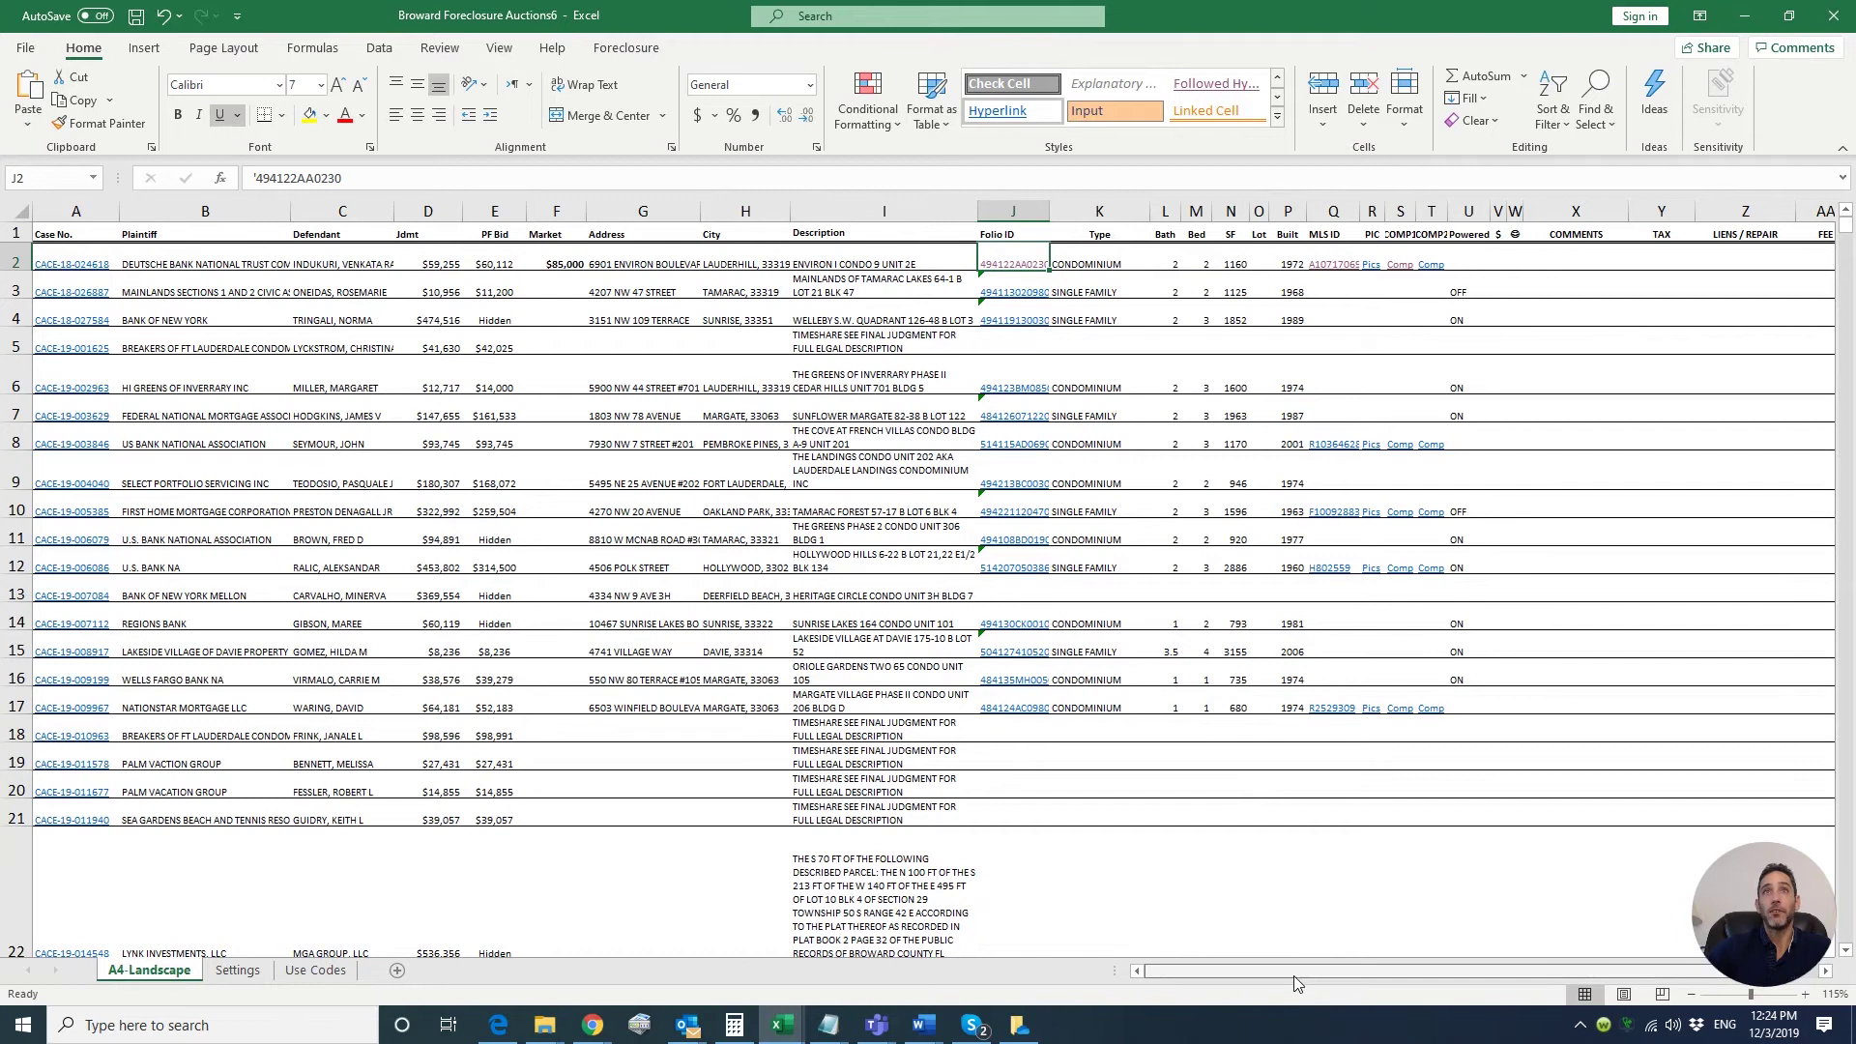
Enter 25000 in Z2, replacing 15000, and verify AB2's bid drops to $40,300
drag(1285, 974, 1325, 928)
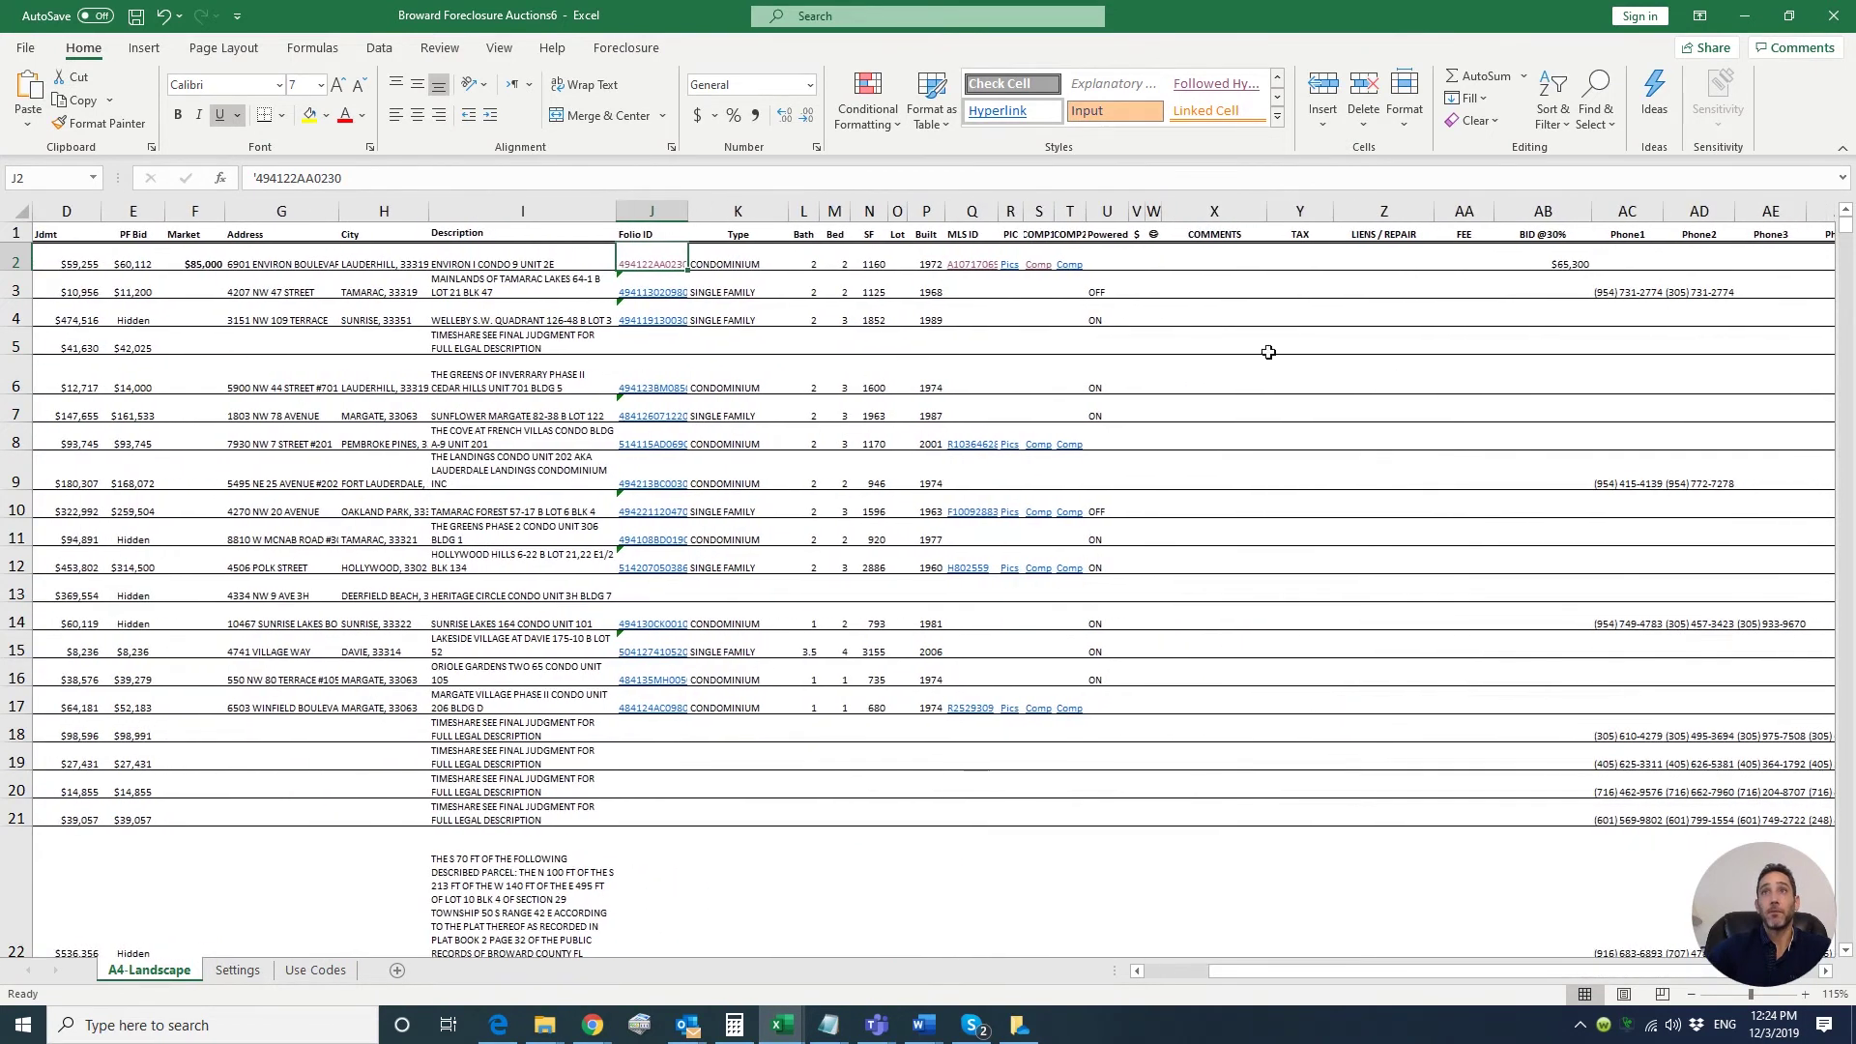
click(1393, 259)
text(1)
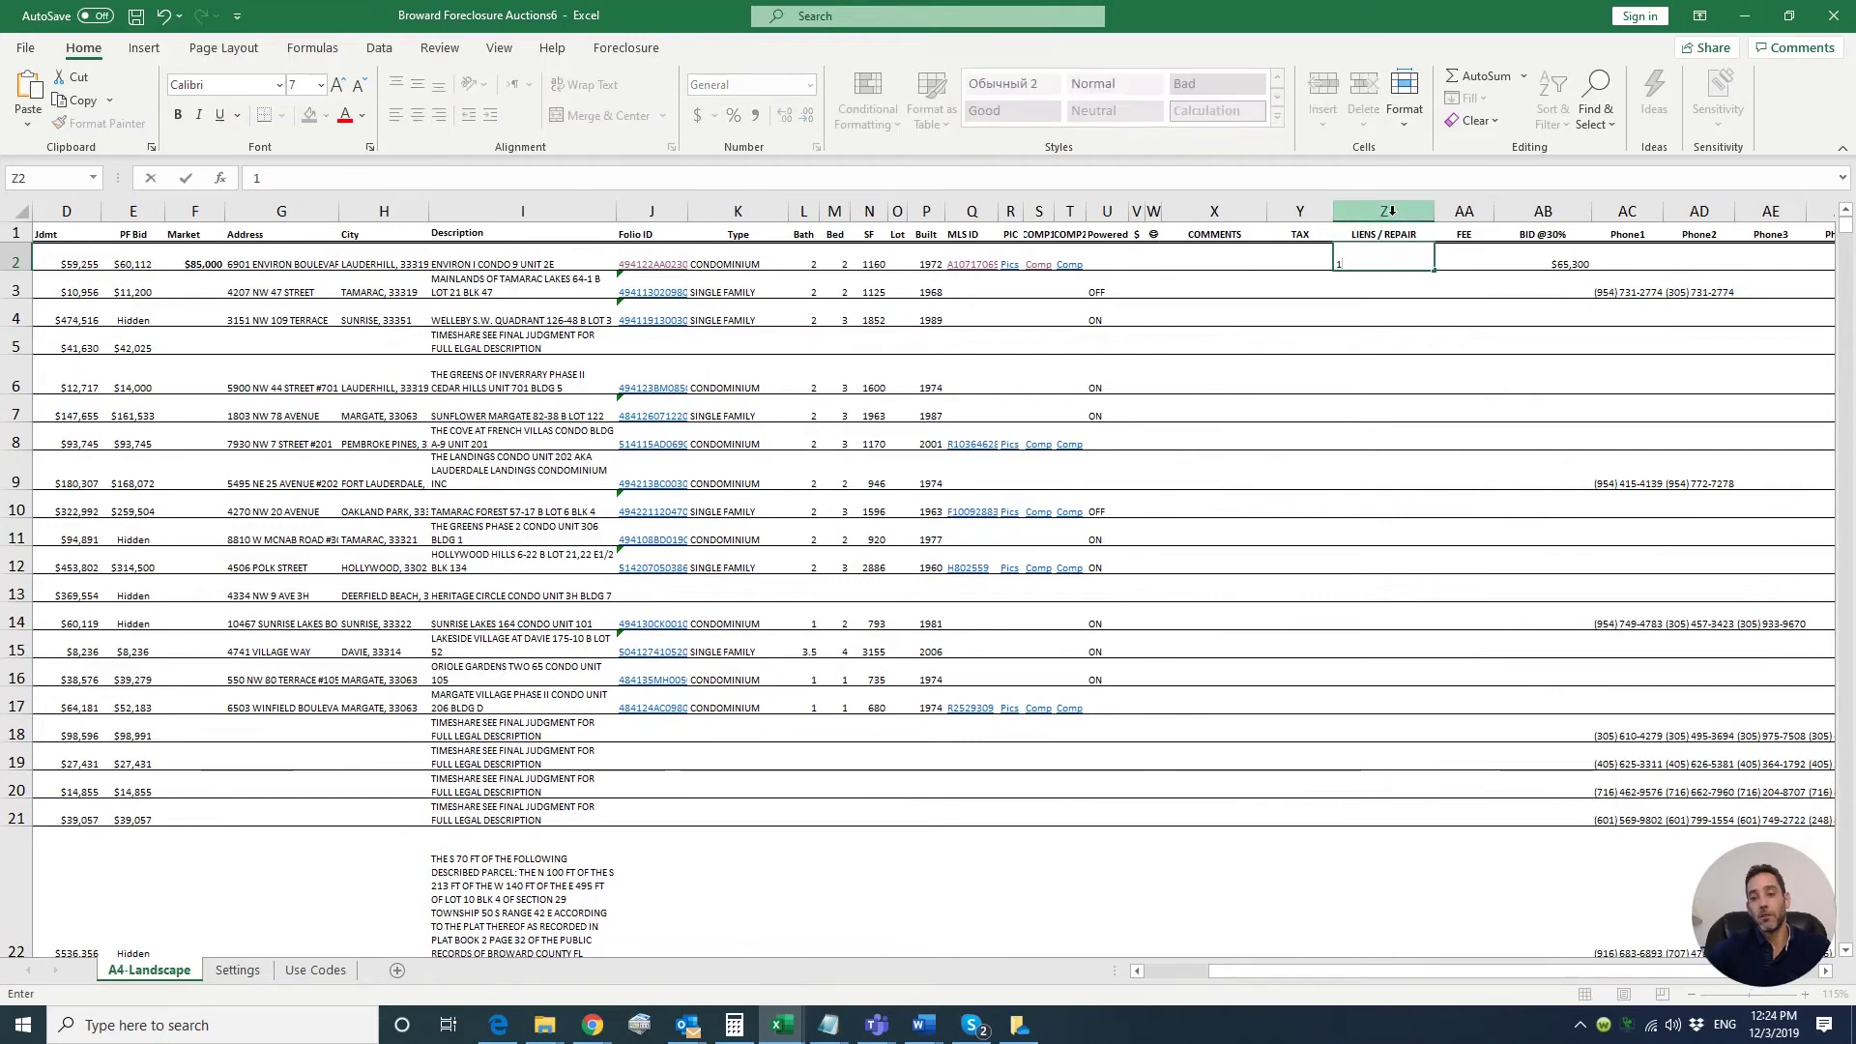
text(5000)
click(1359, 295)
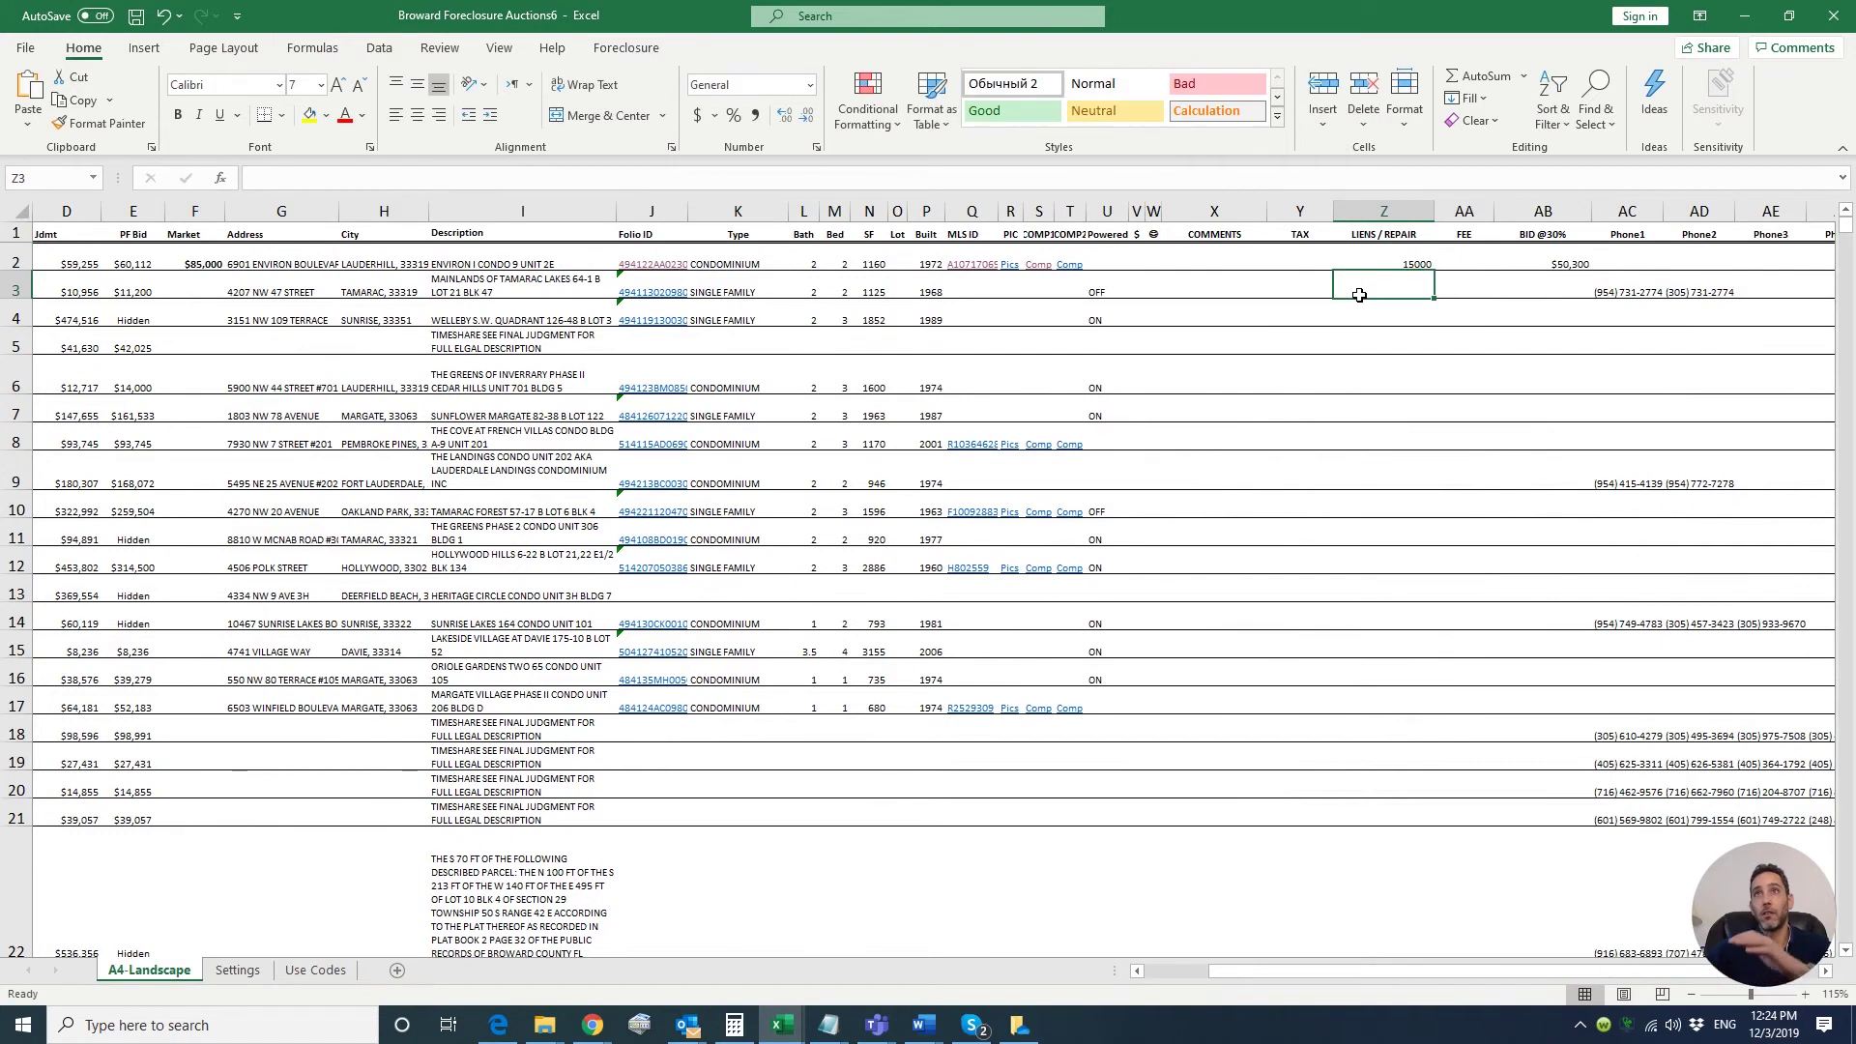
click(1403, 261)
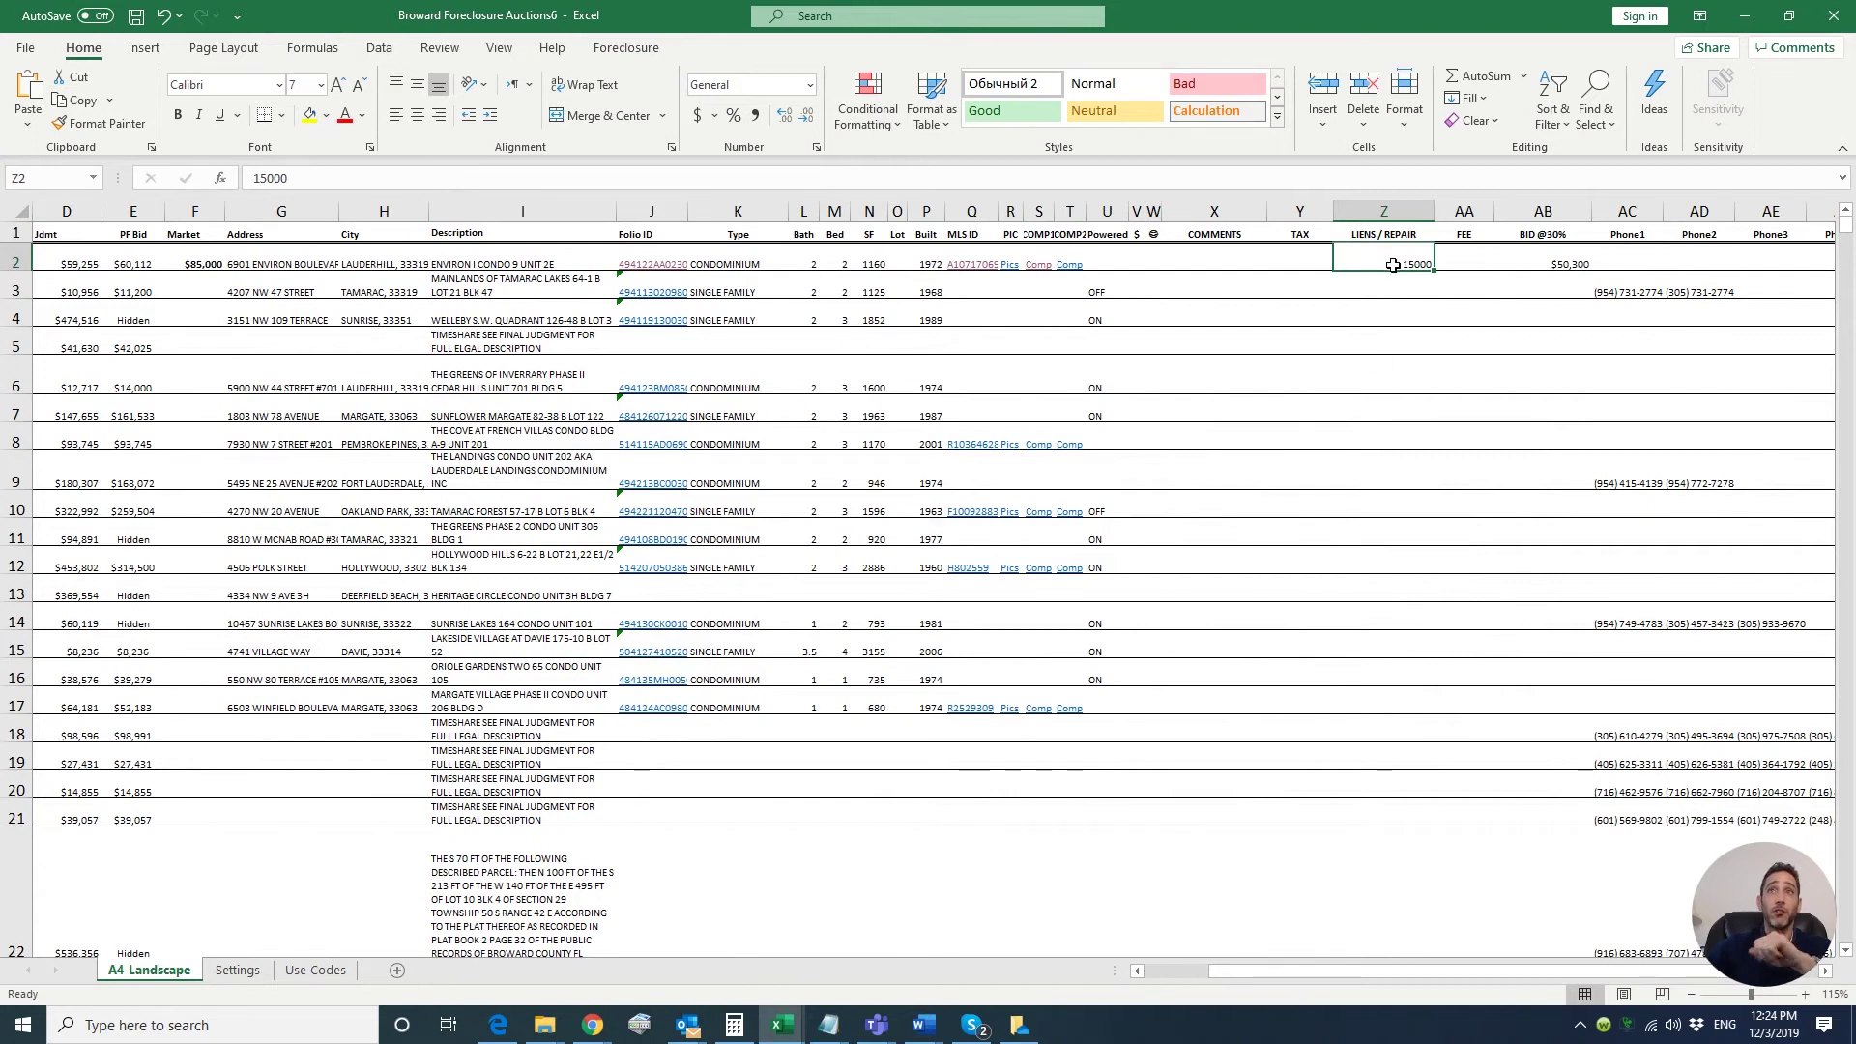
text(2)
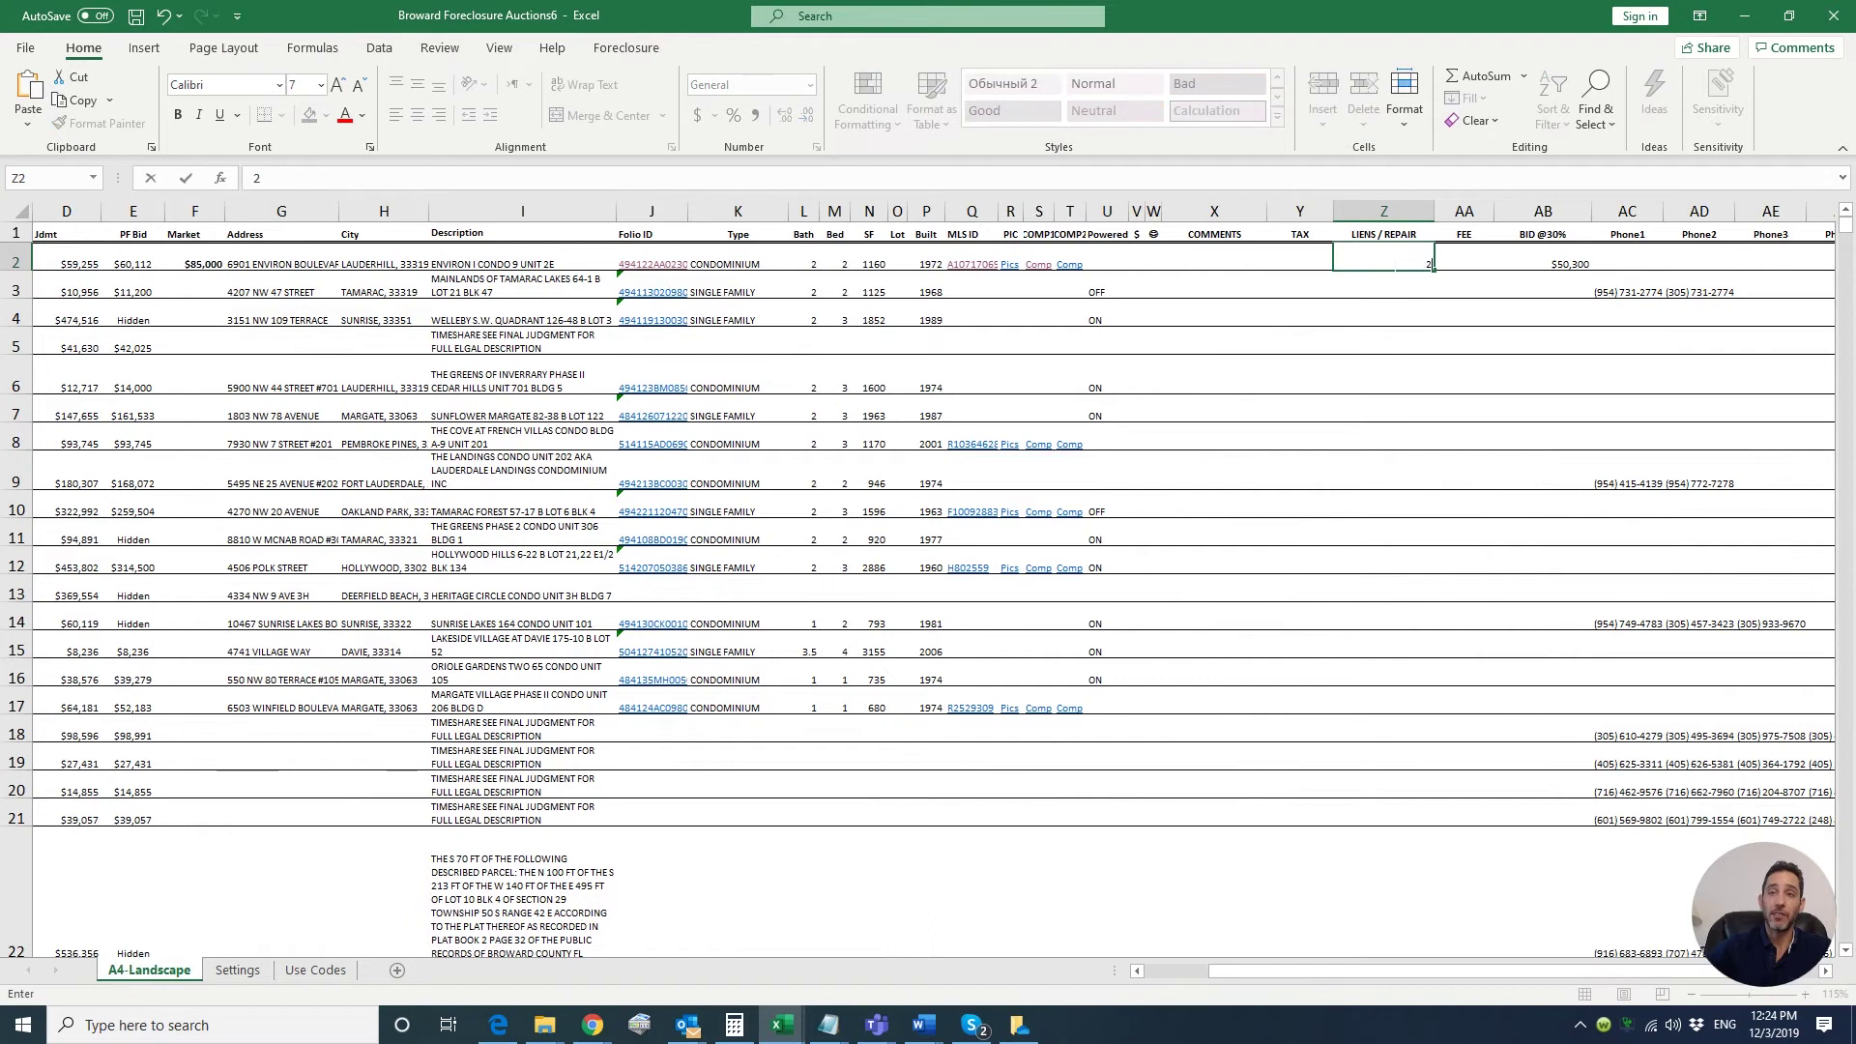
text(5000)
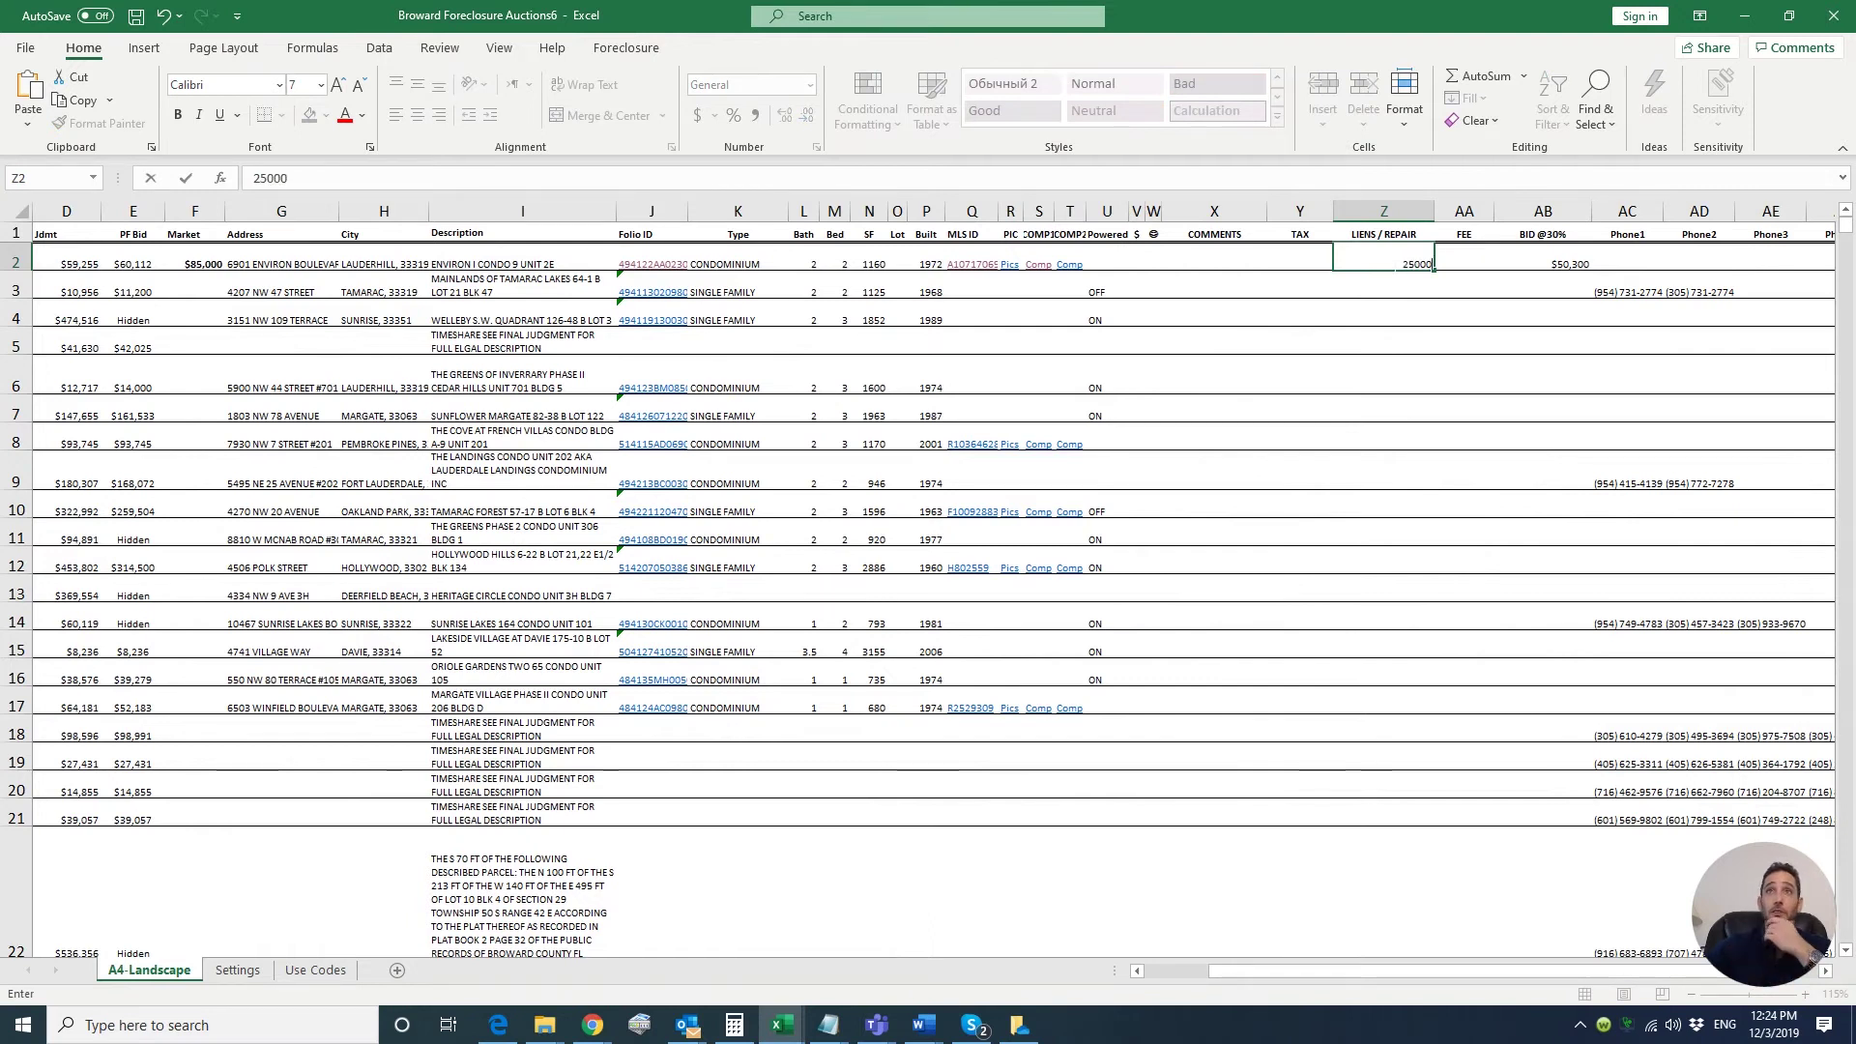
click(1387, 280)
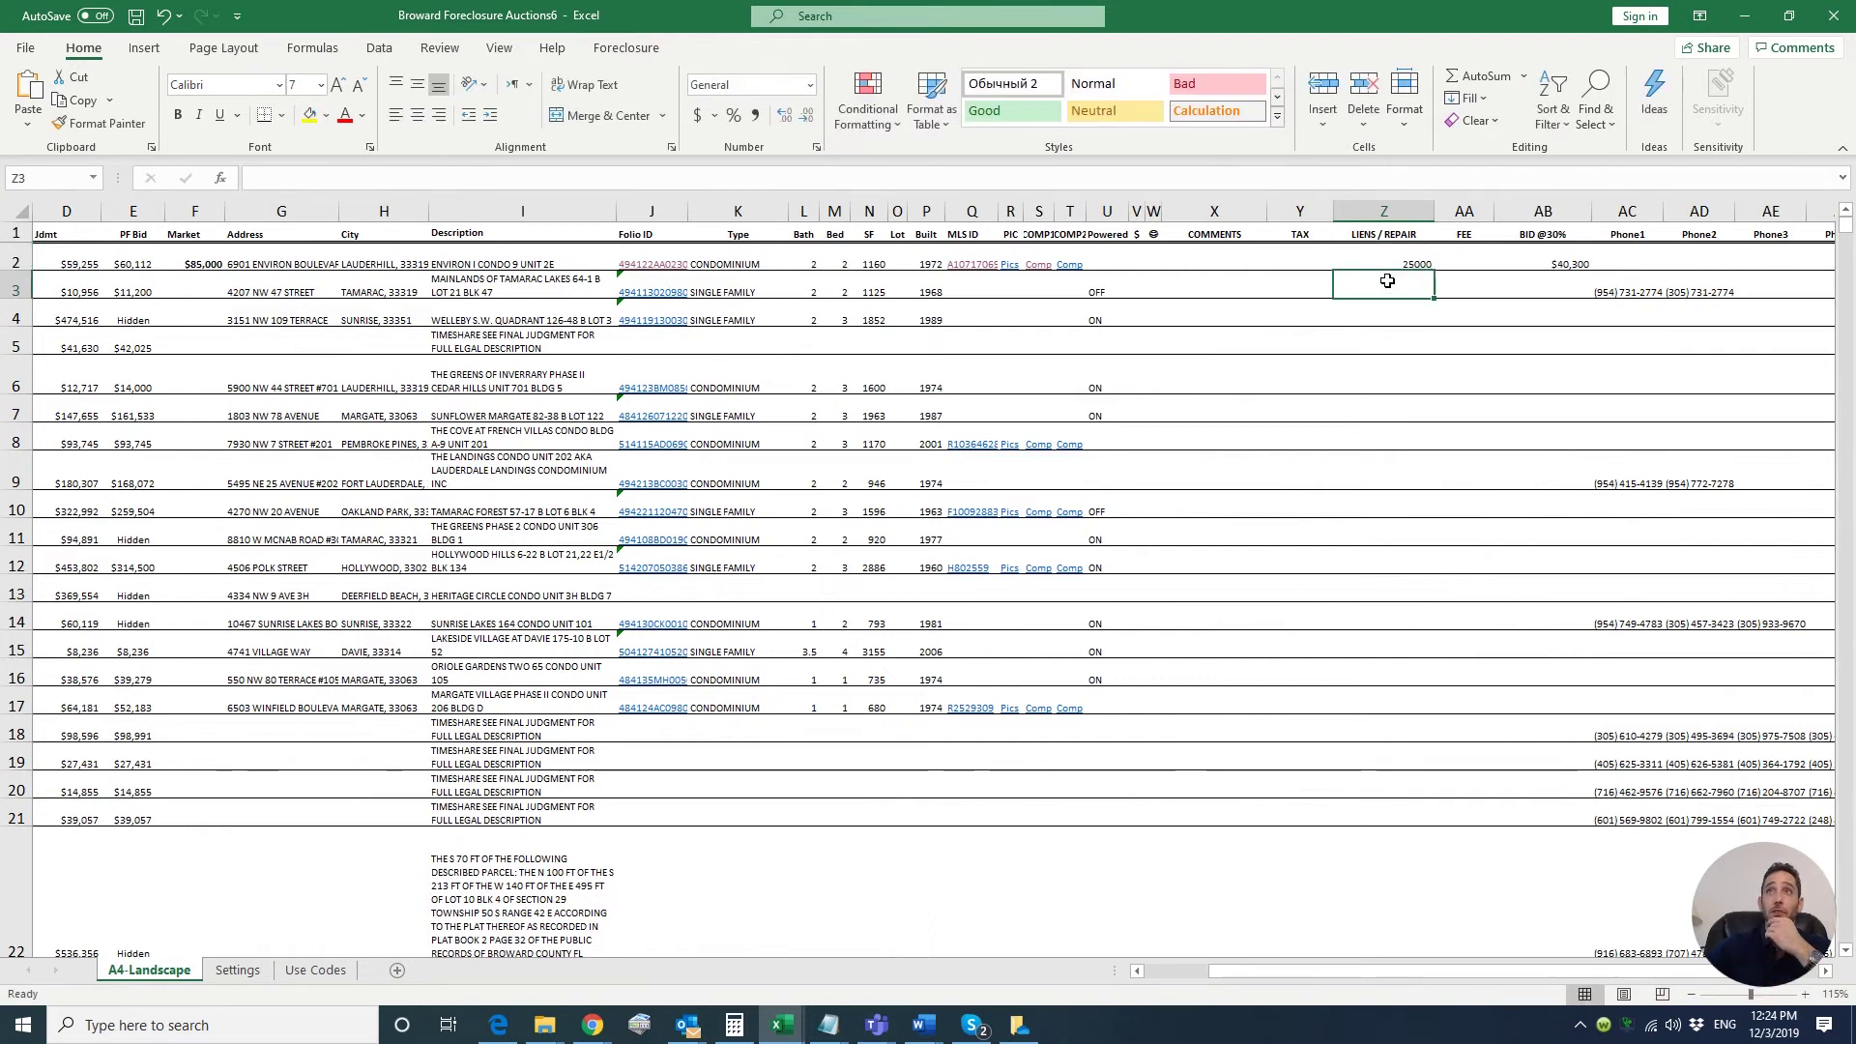
click(1568, 260)
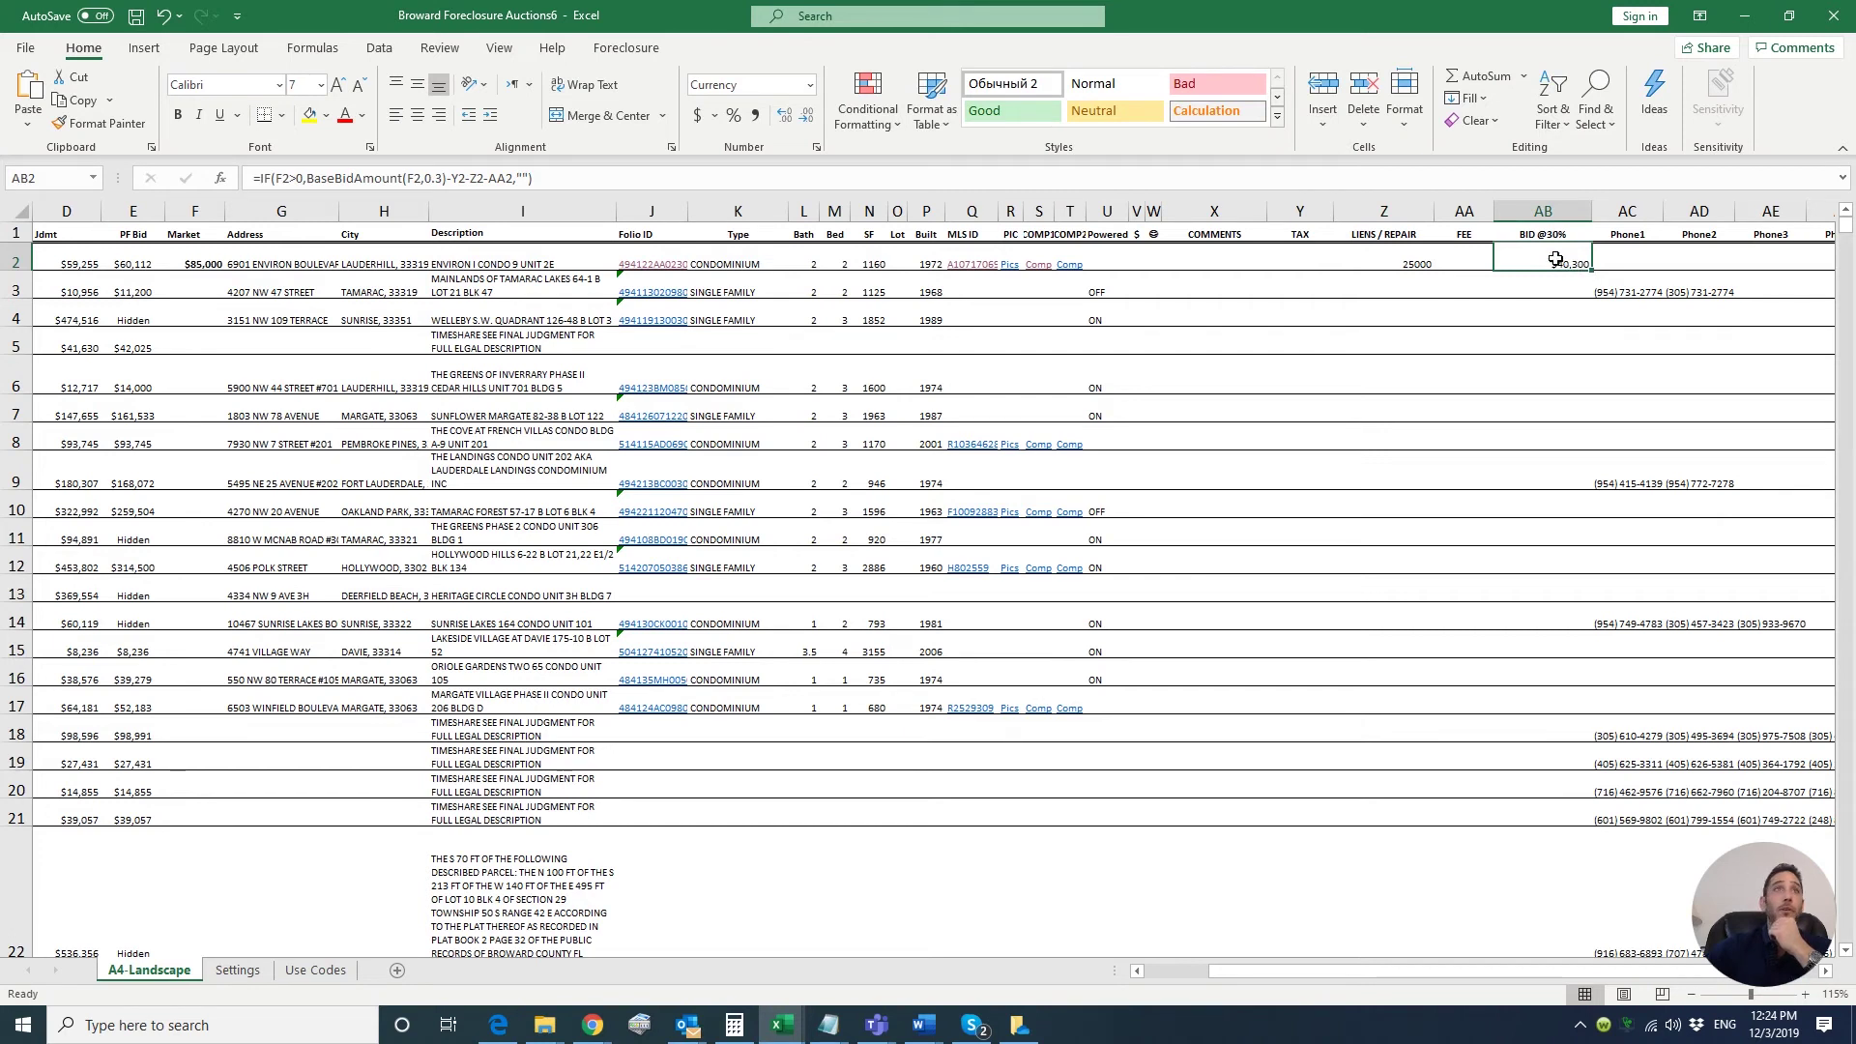
click(207, 264)
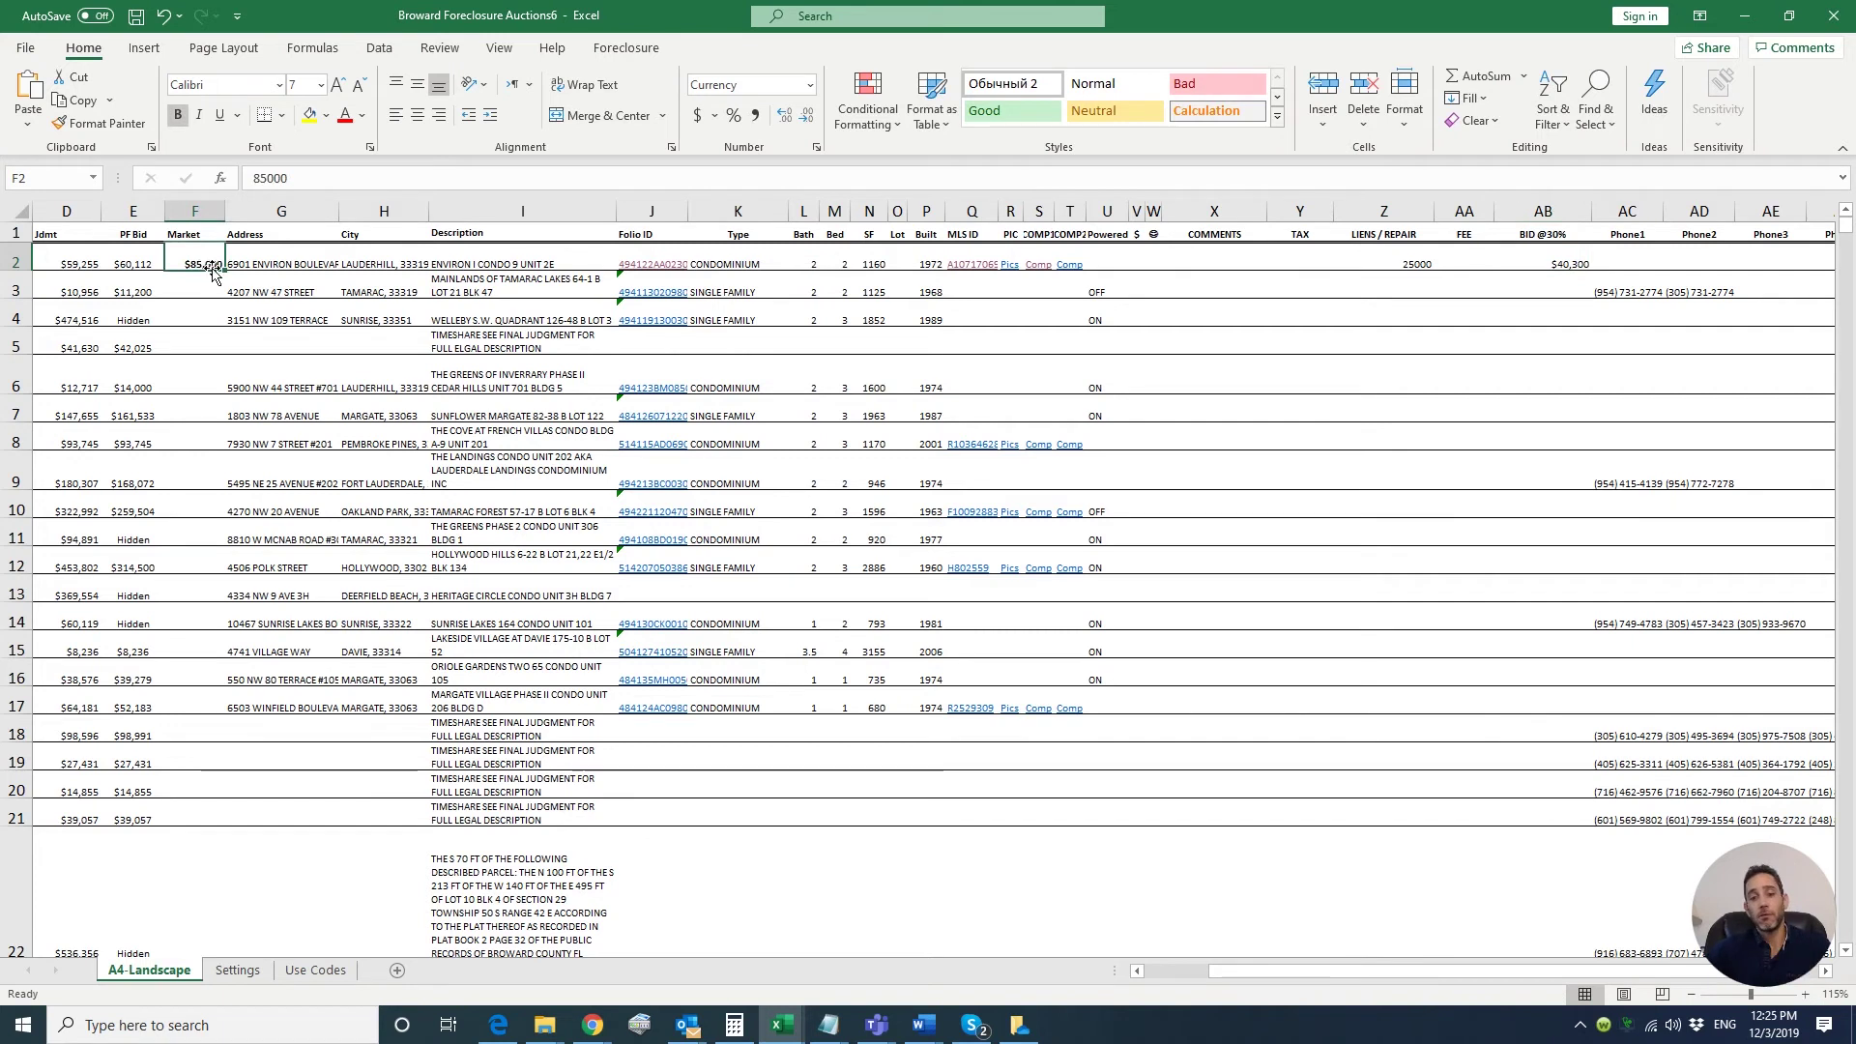
key(alt+Tab)
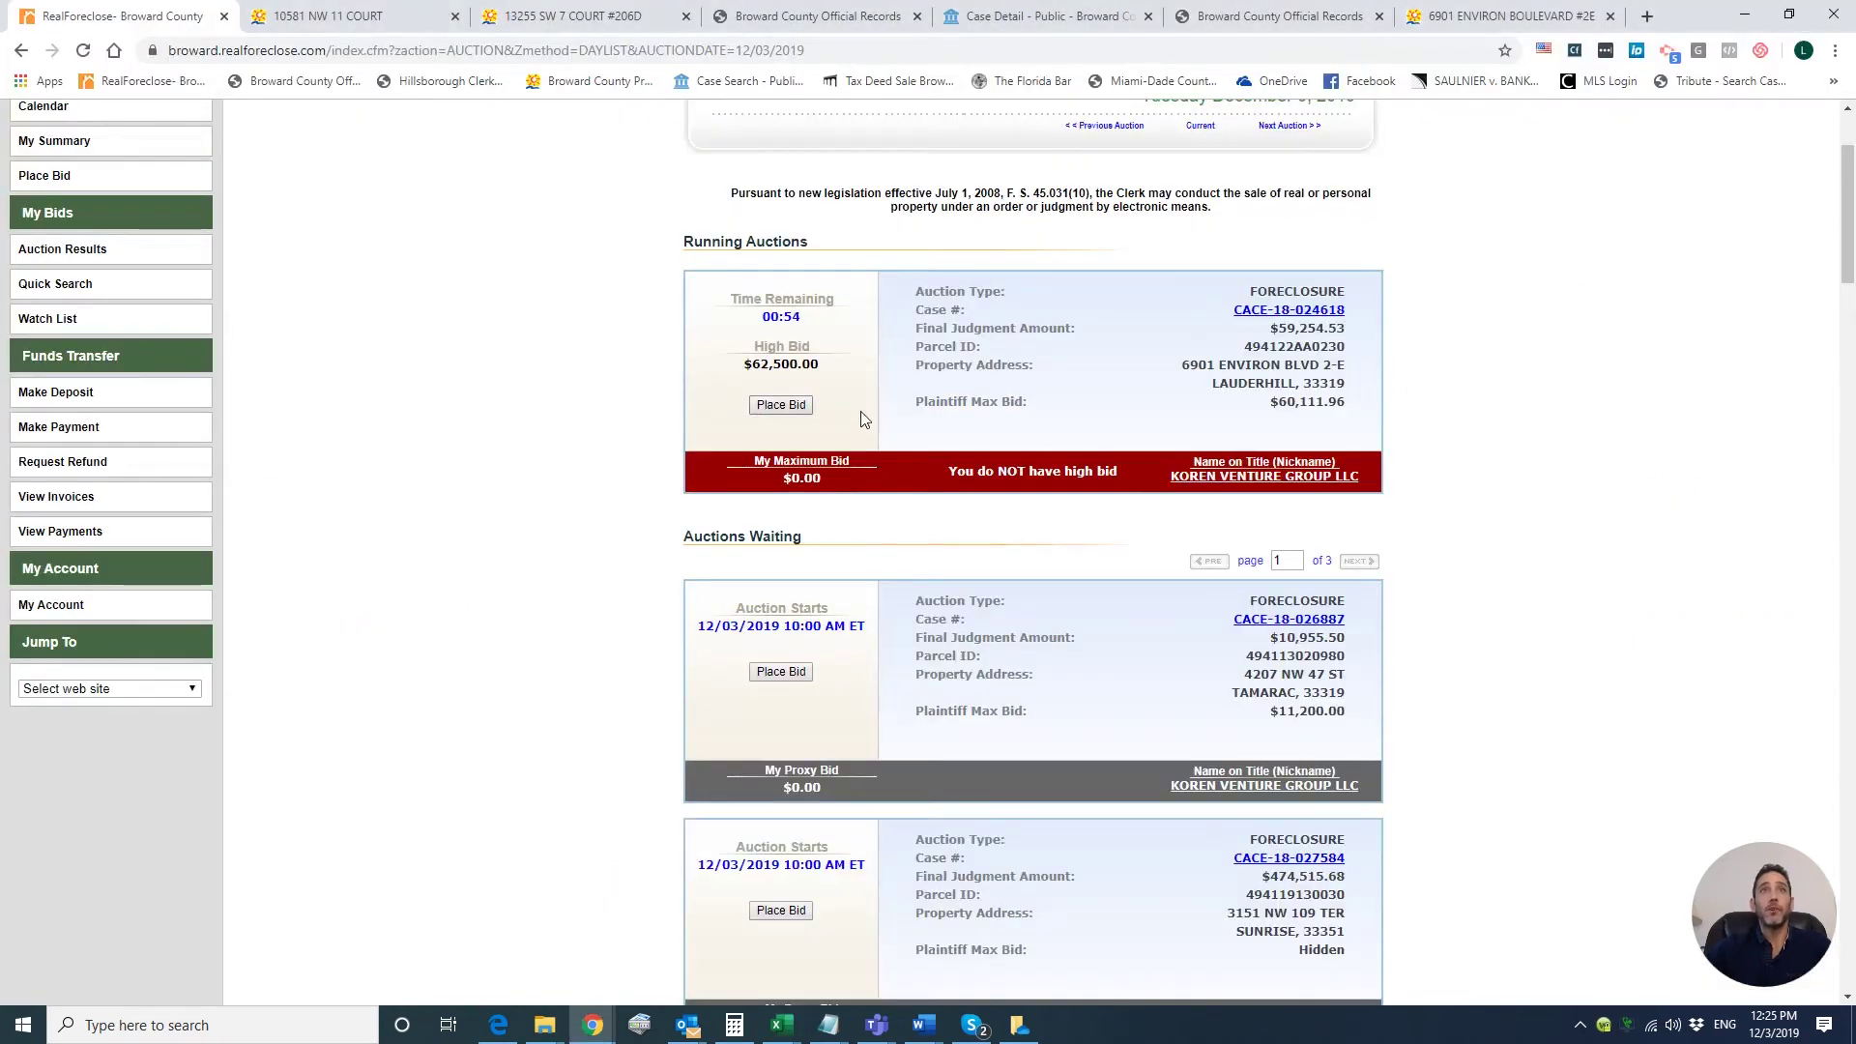
key(alt+Tab)
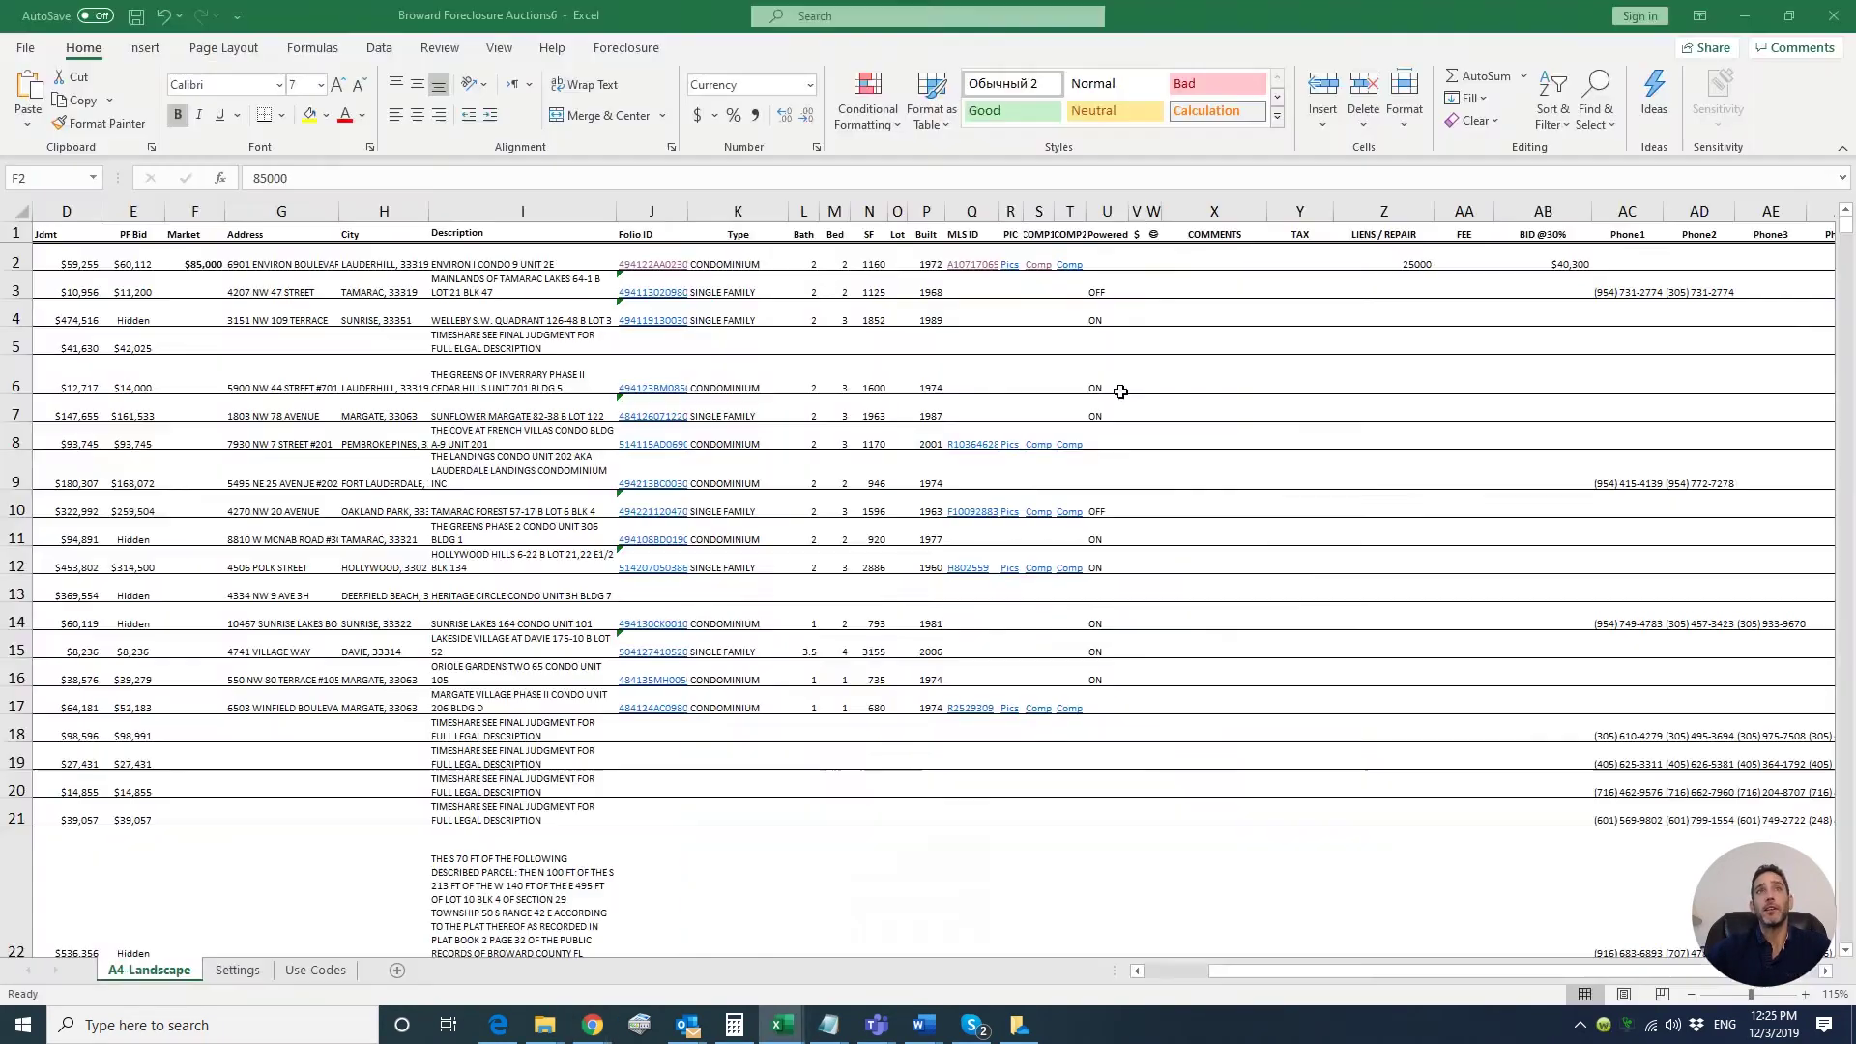
key(alt+Tab)
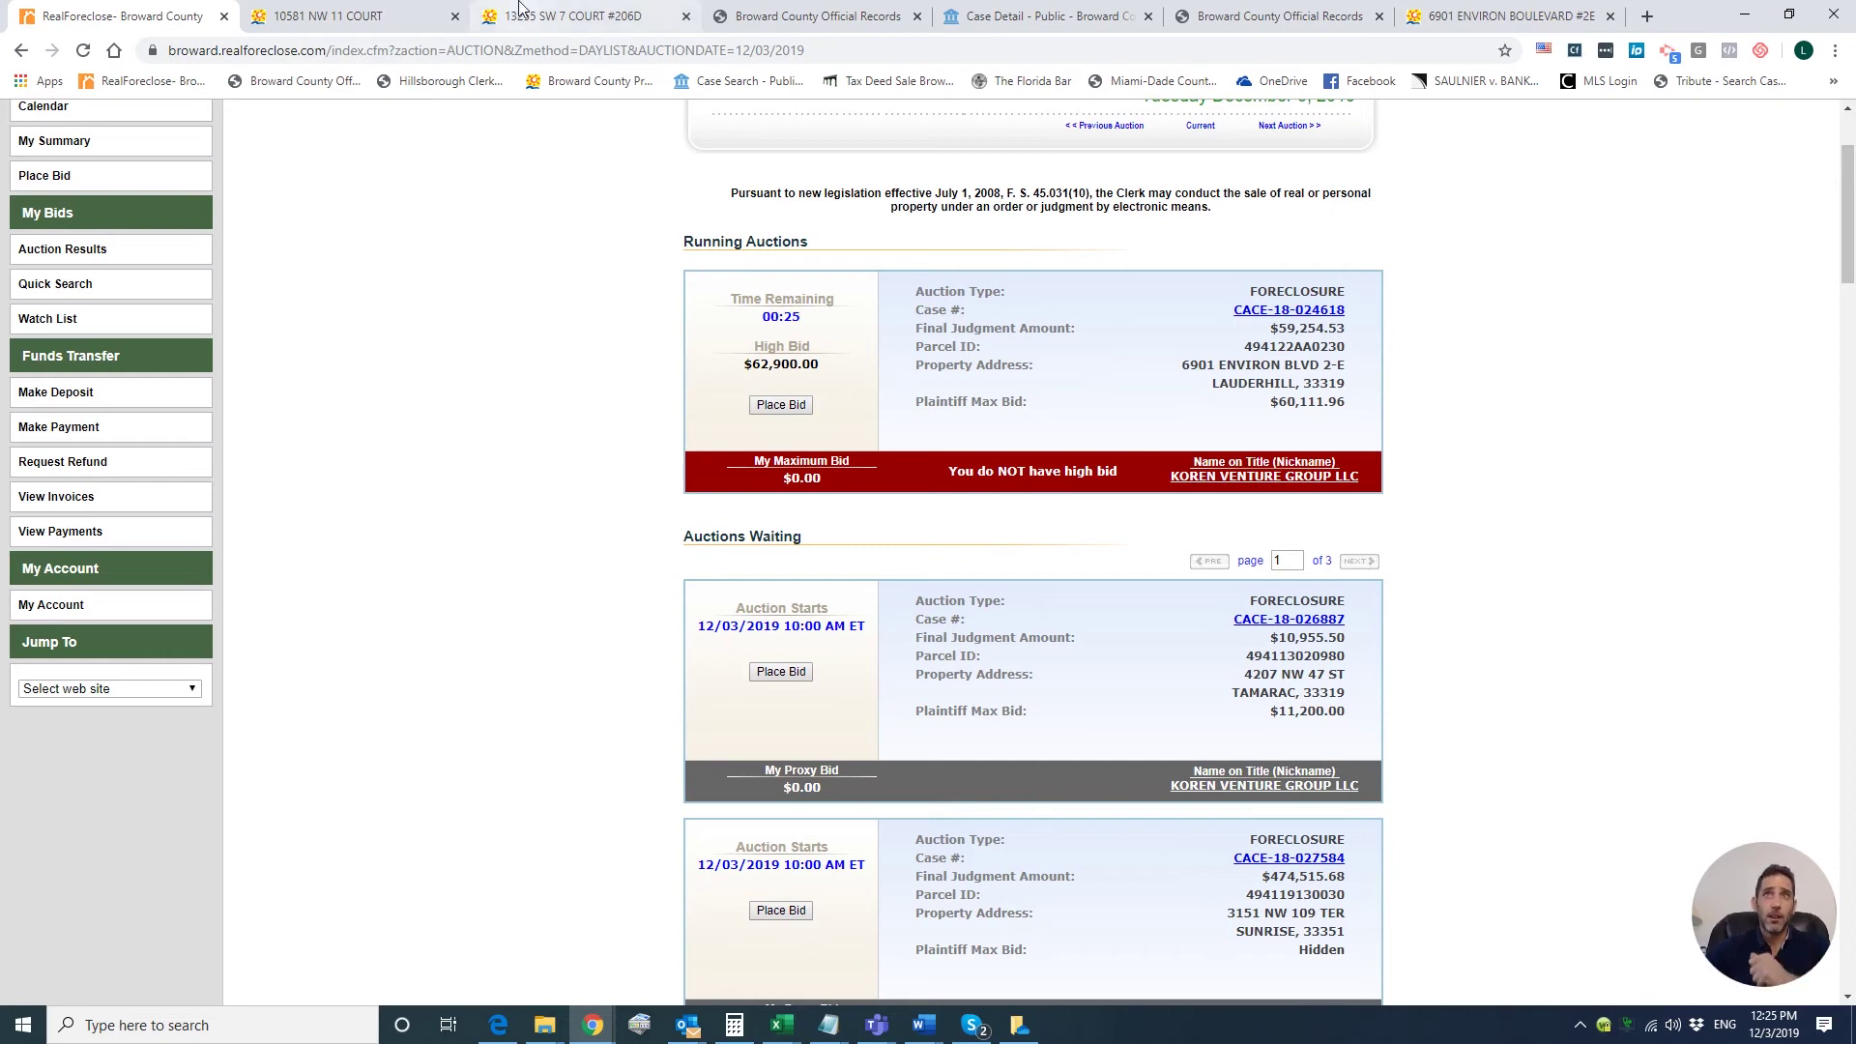
Check subdivision sales for units 4D and 5B, including 5B's 9/13/2019 sale
click(1513, 17)
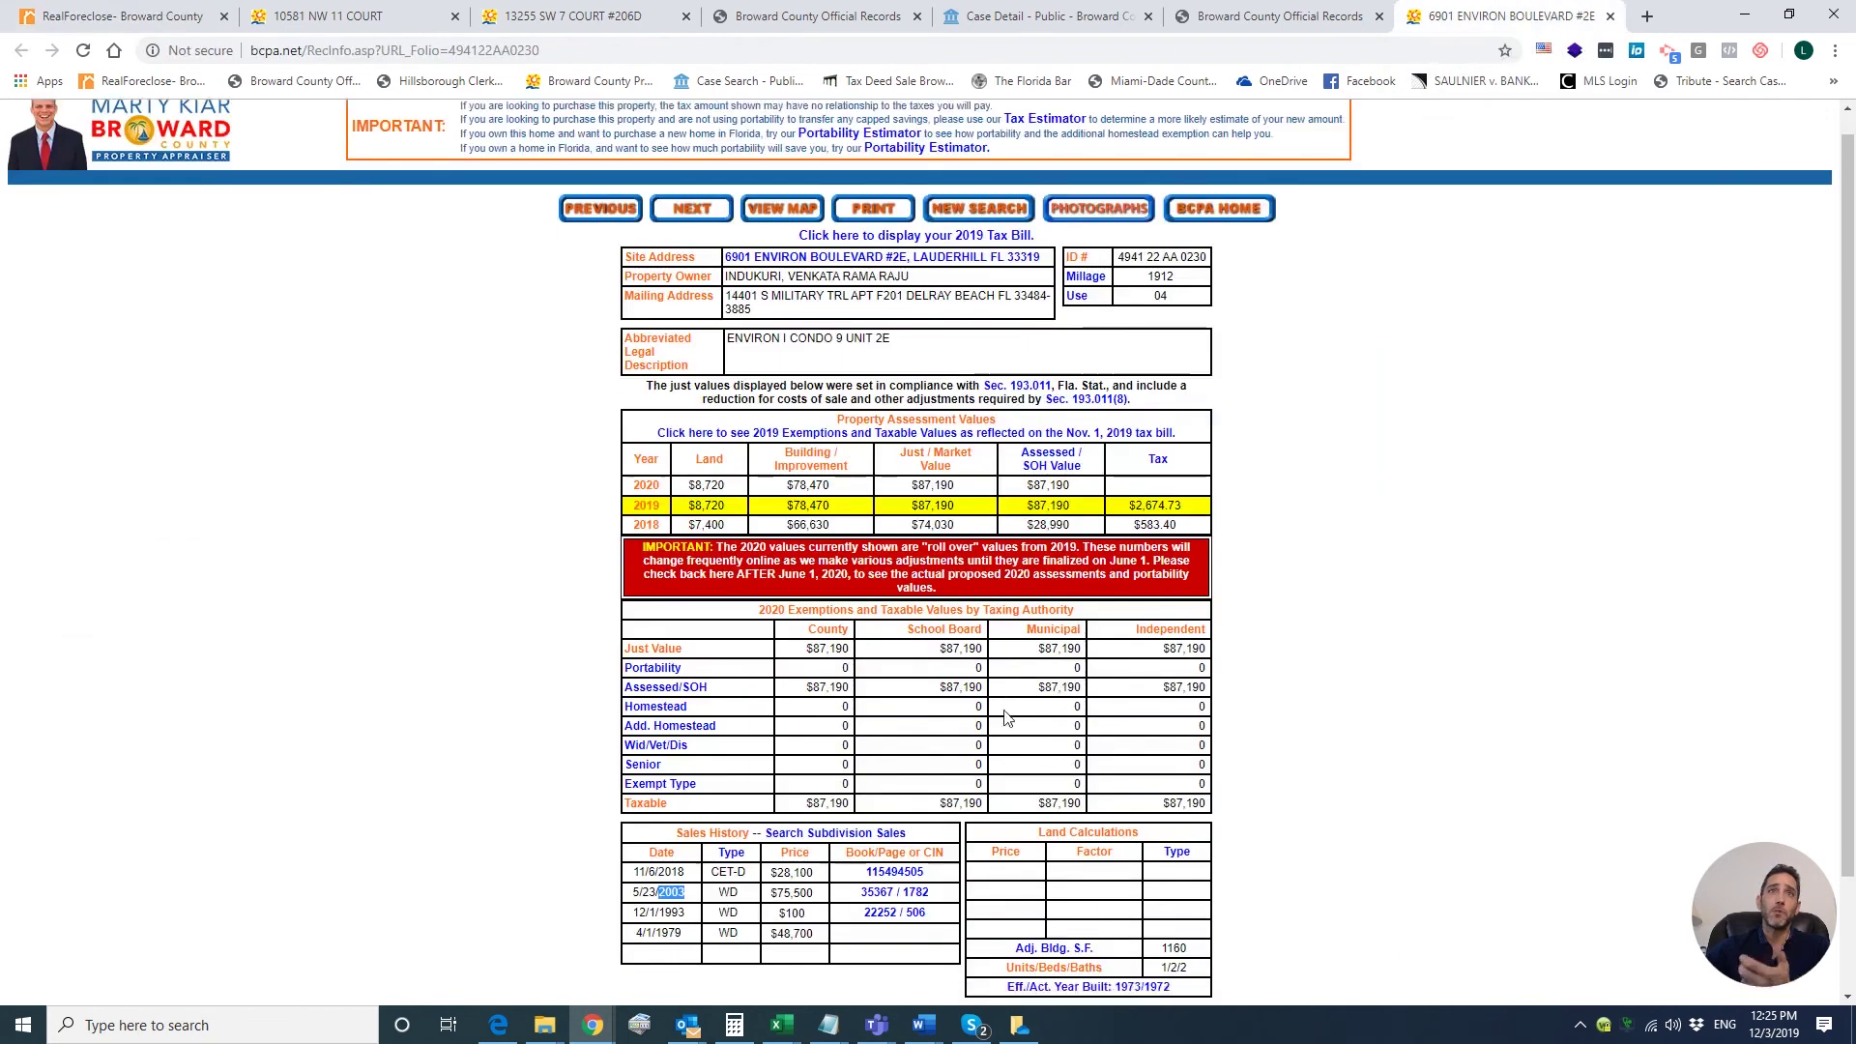
scroll(1005, 717, down, 1)
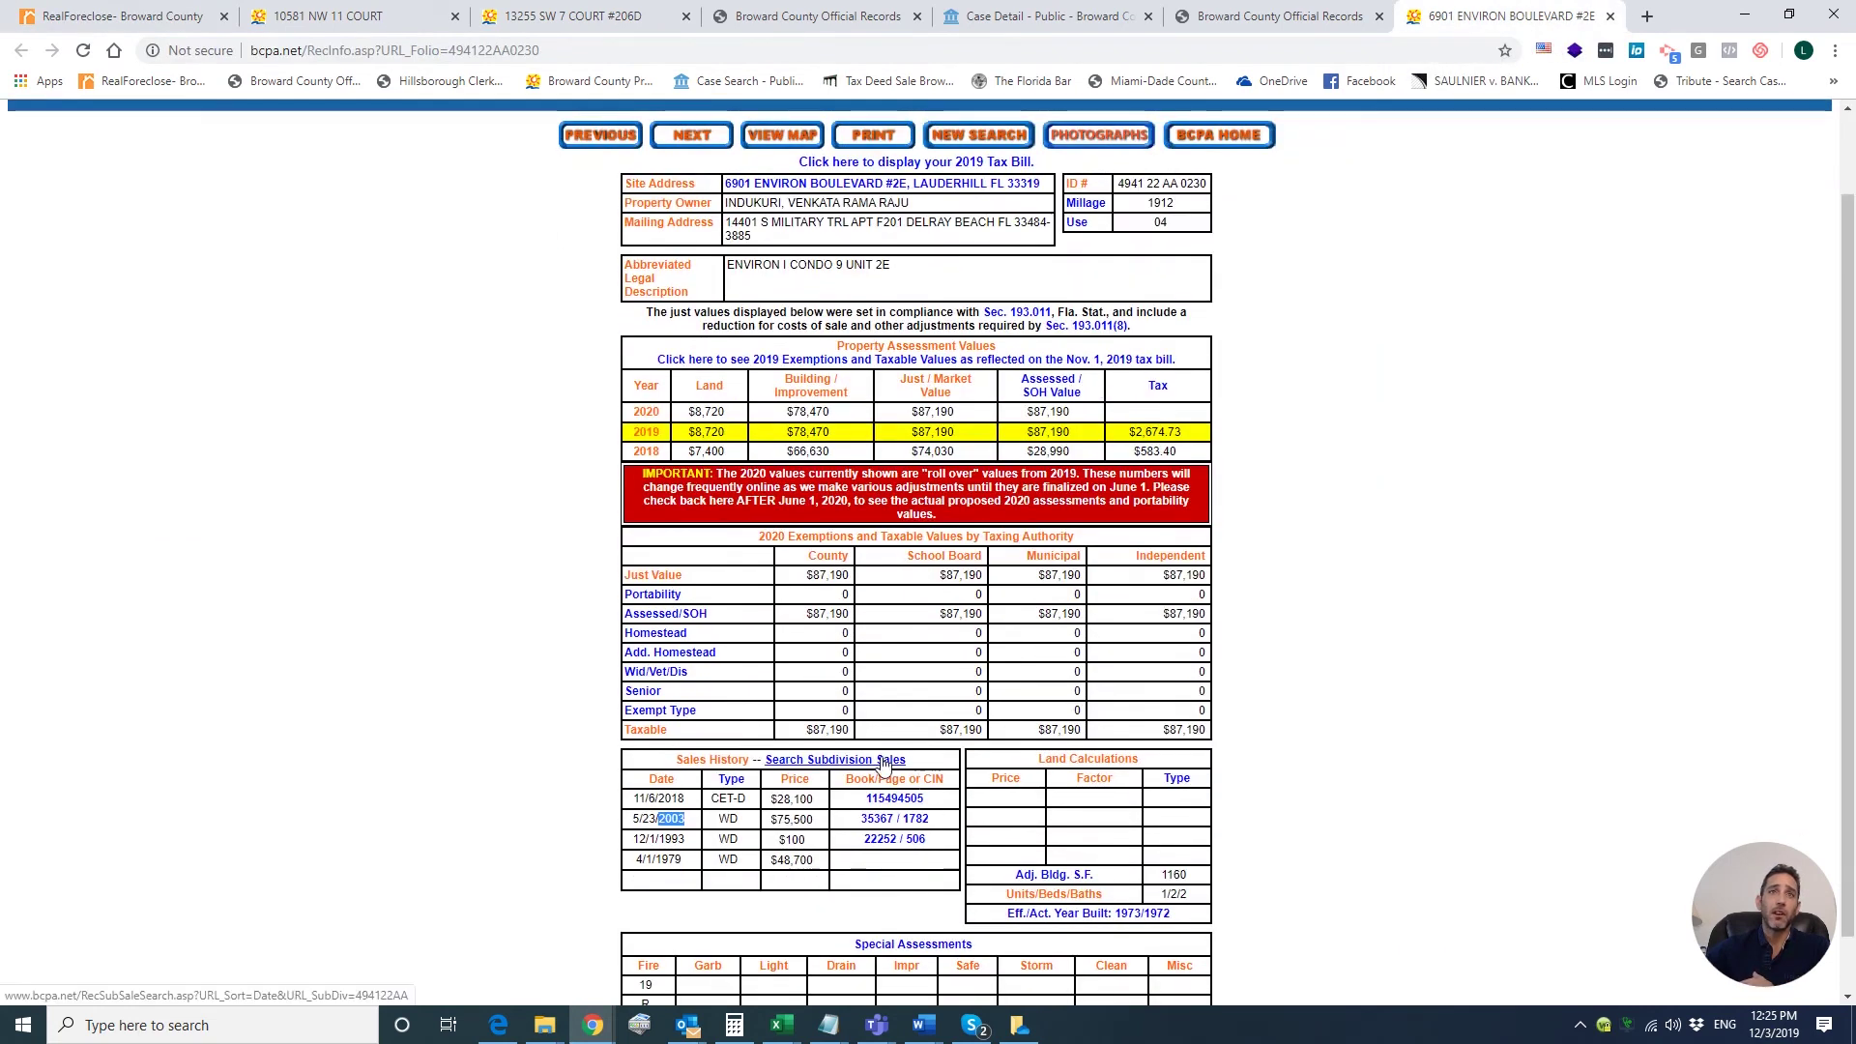
click(883, 763)
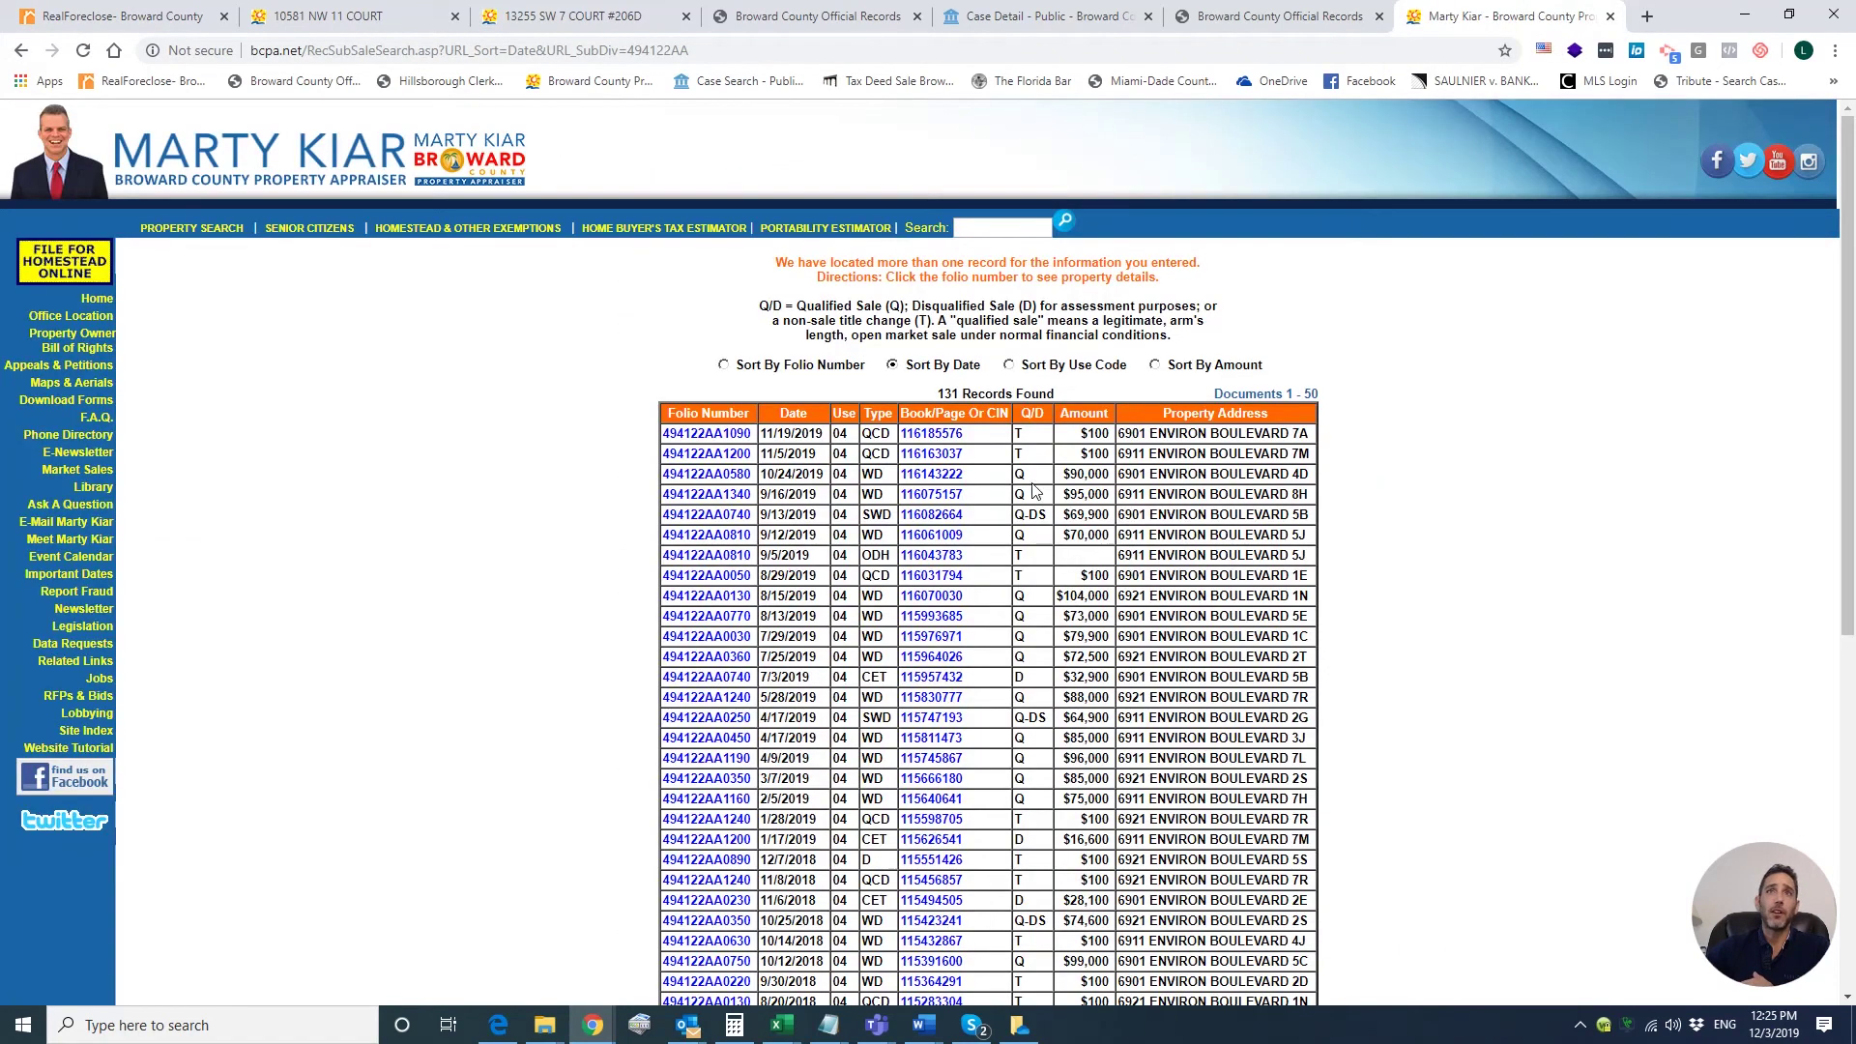
click(735, 474)
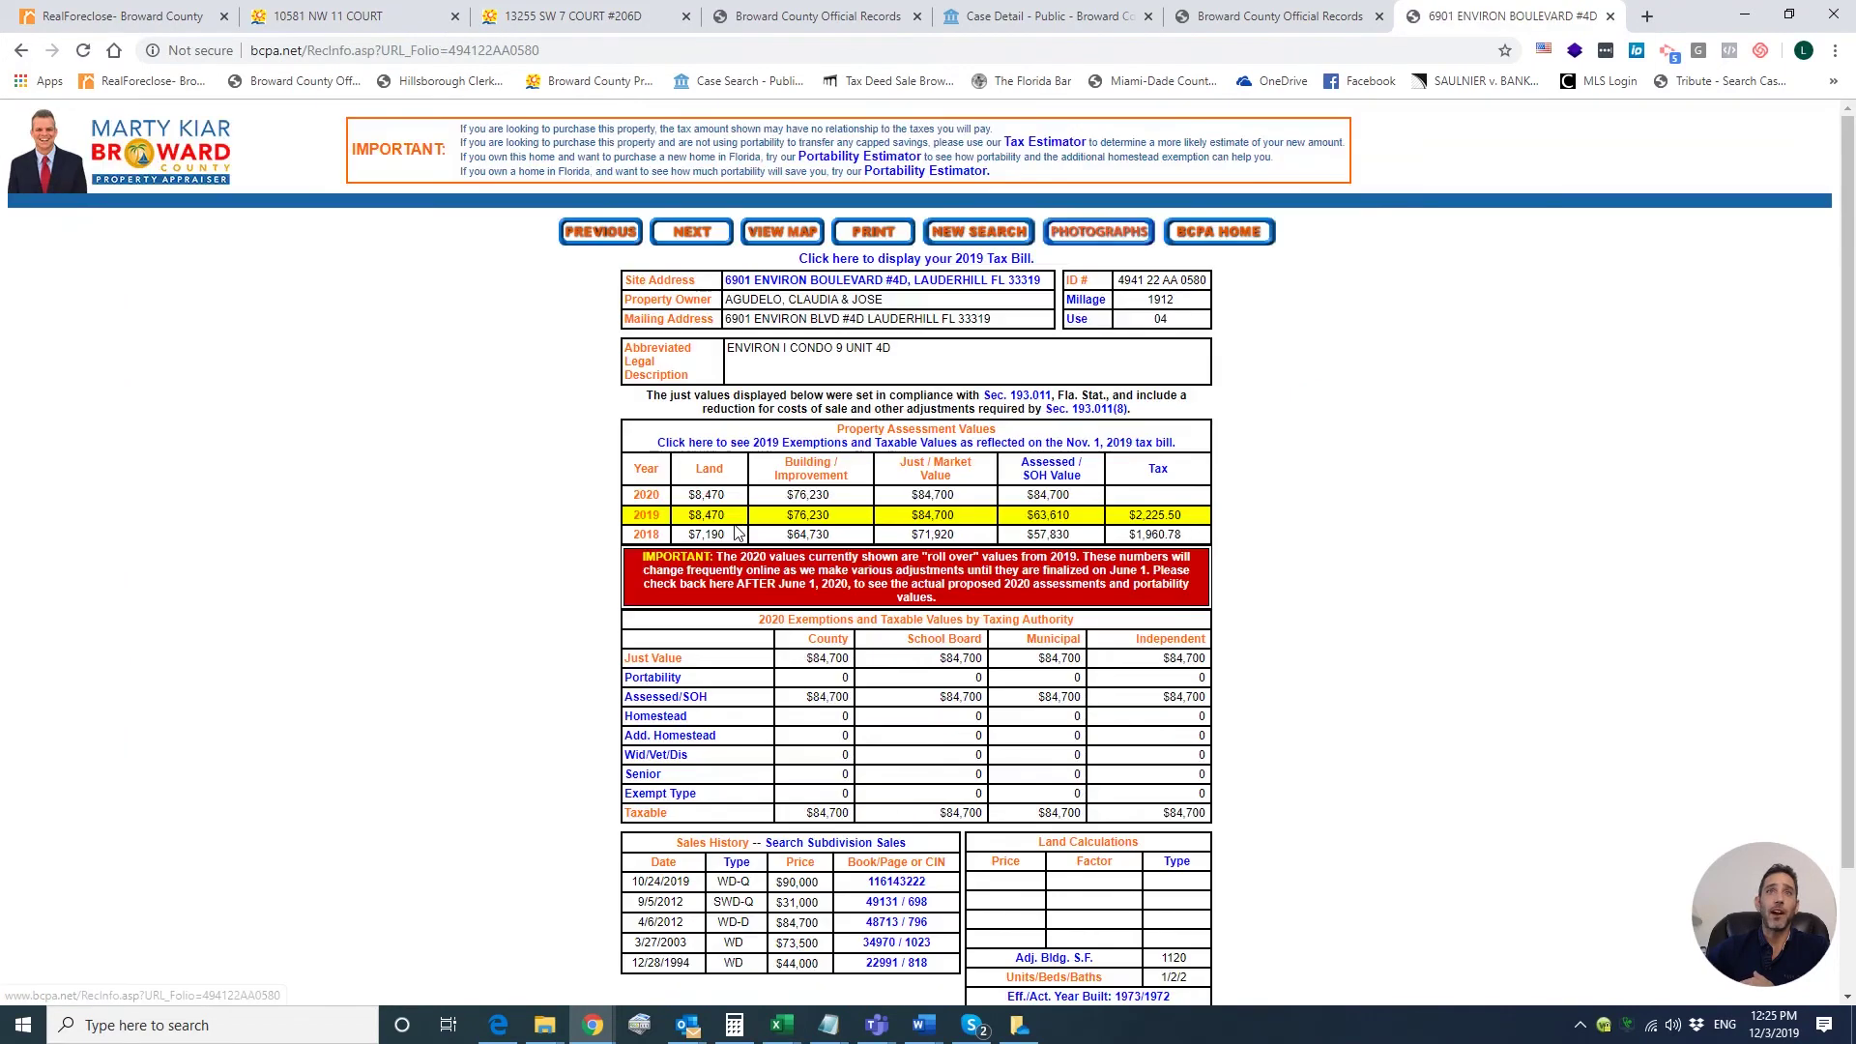
scroll(1276, 870, down, 1)
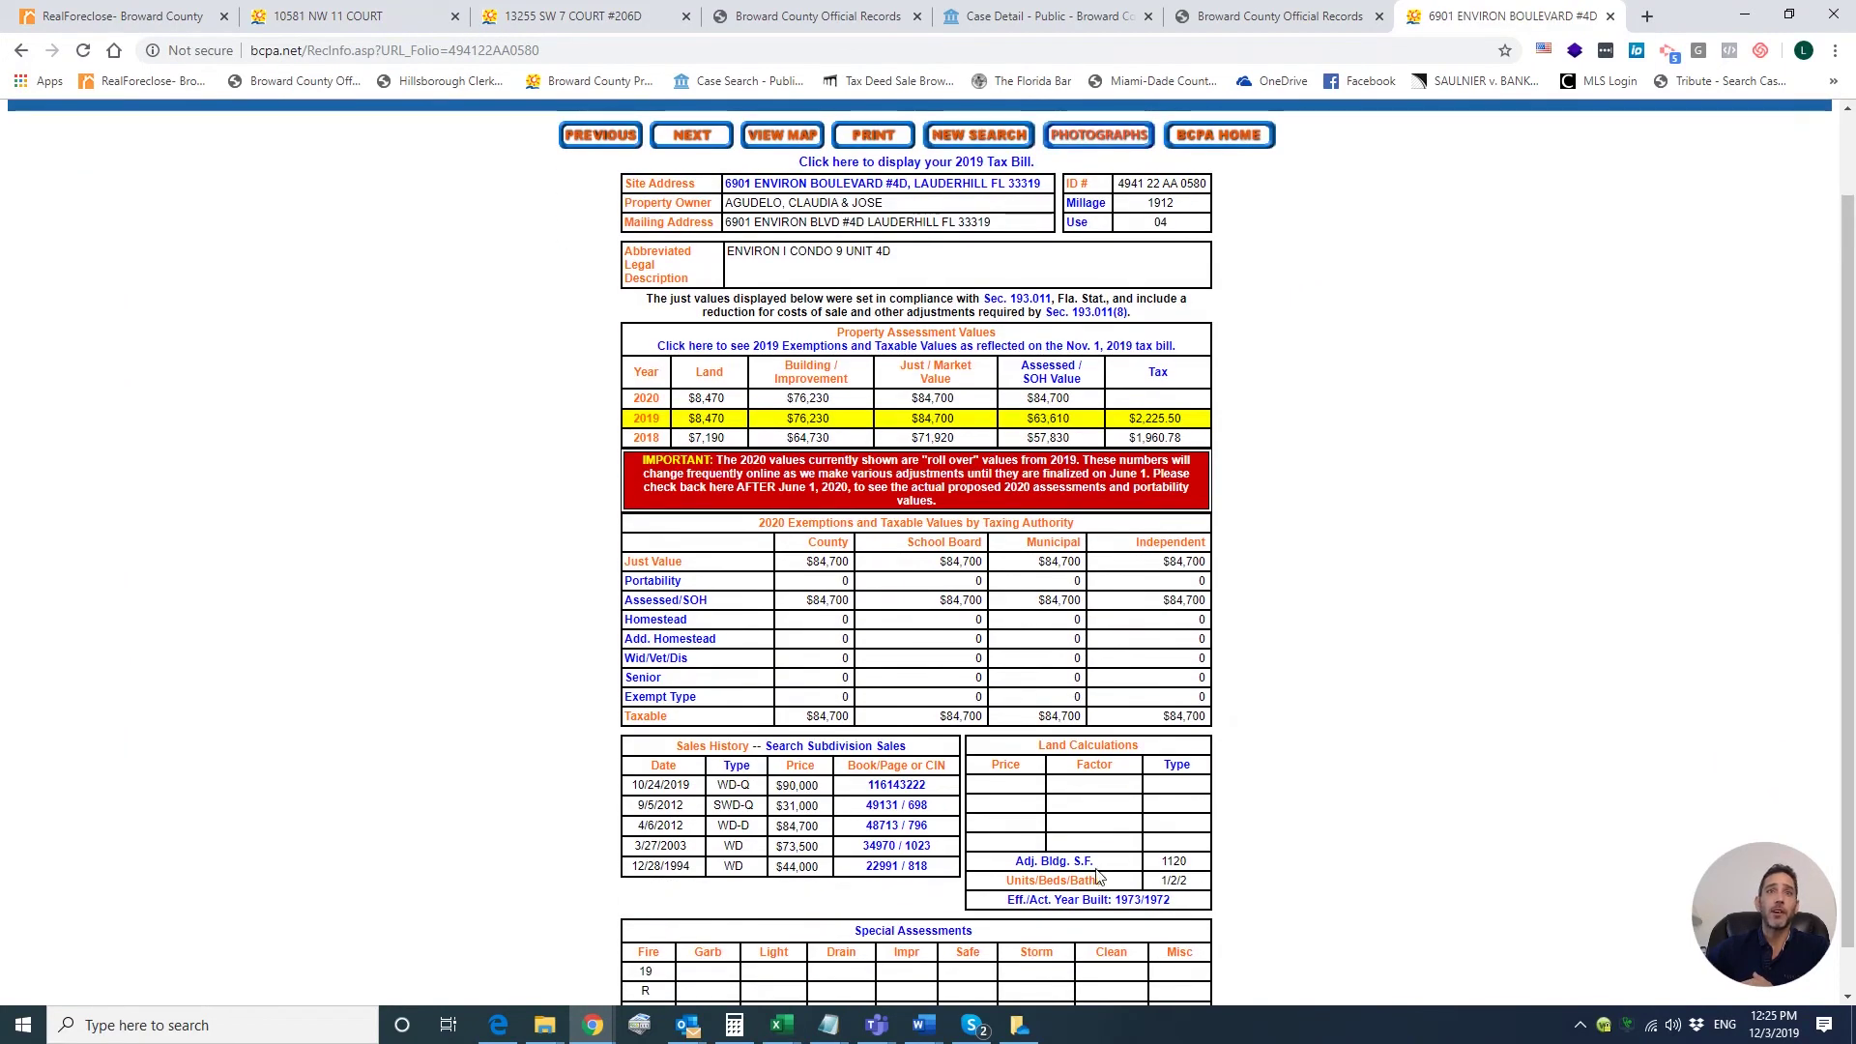
click(32, 53)
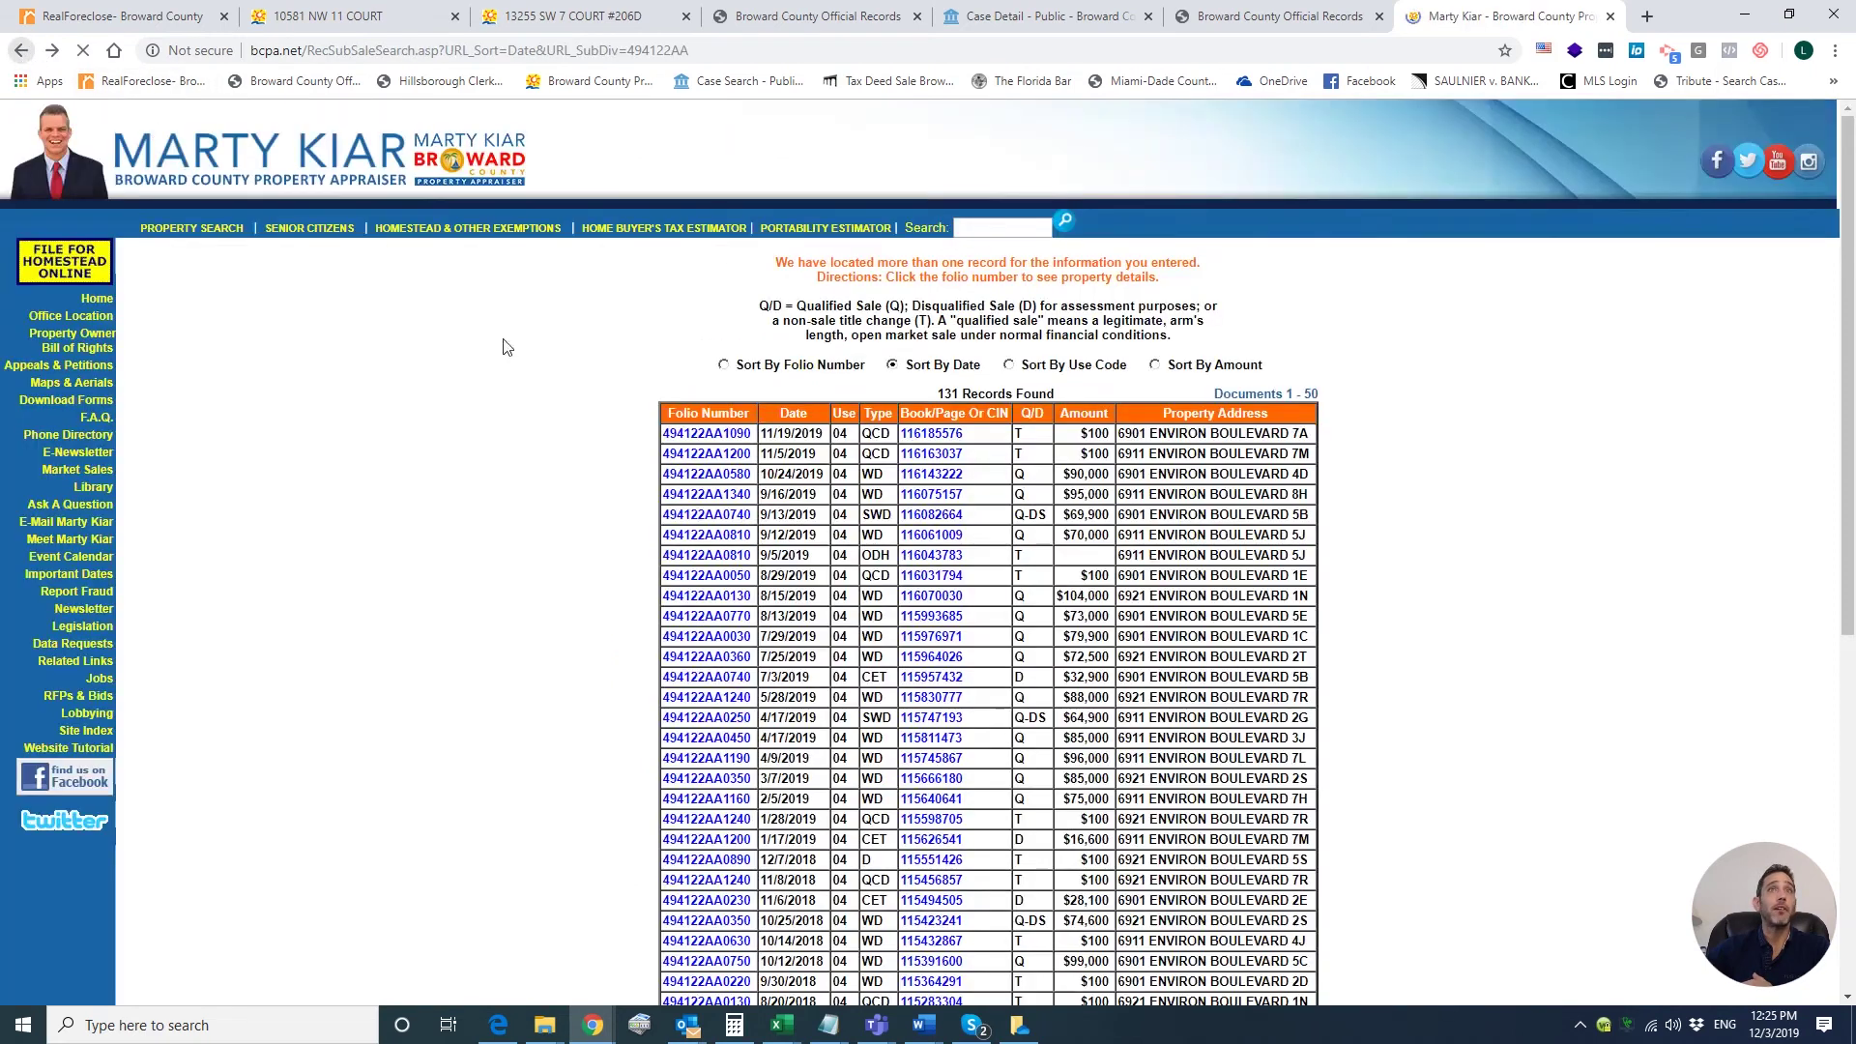
click(728, 516)
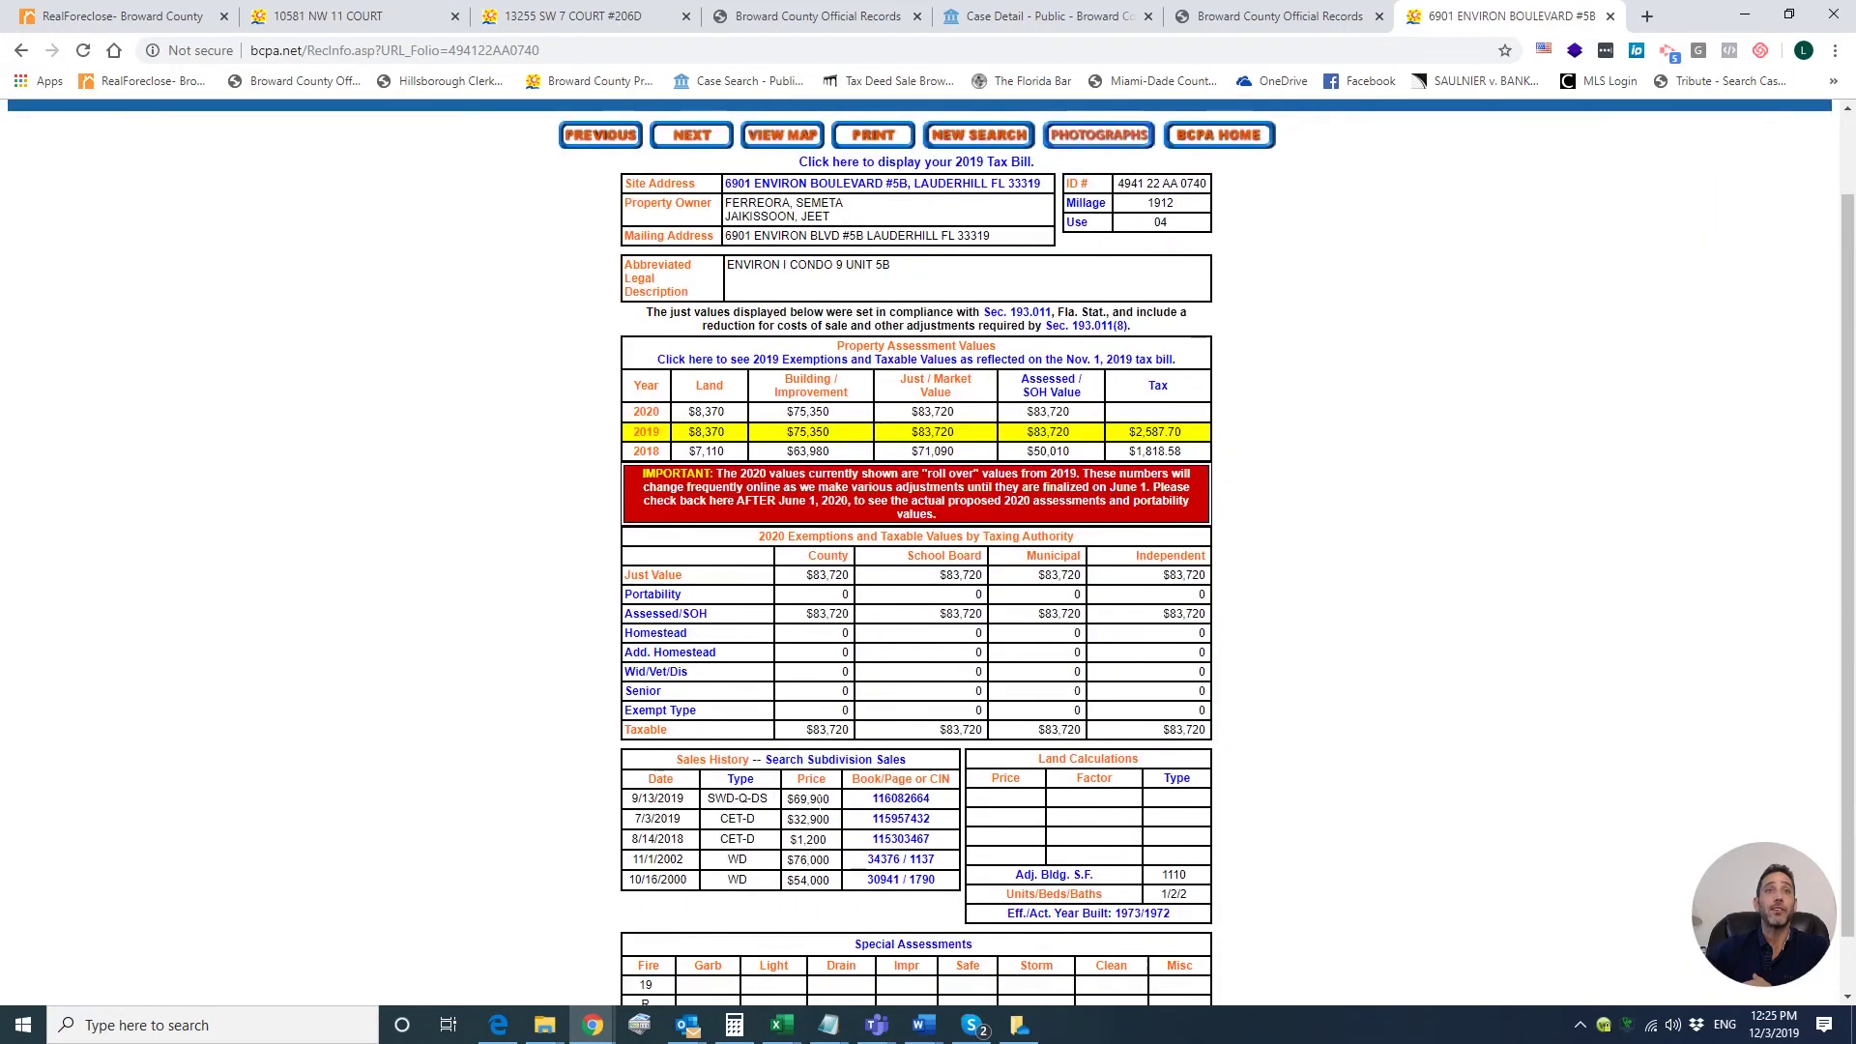
triple_click(667, 800)
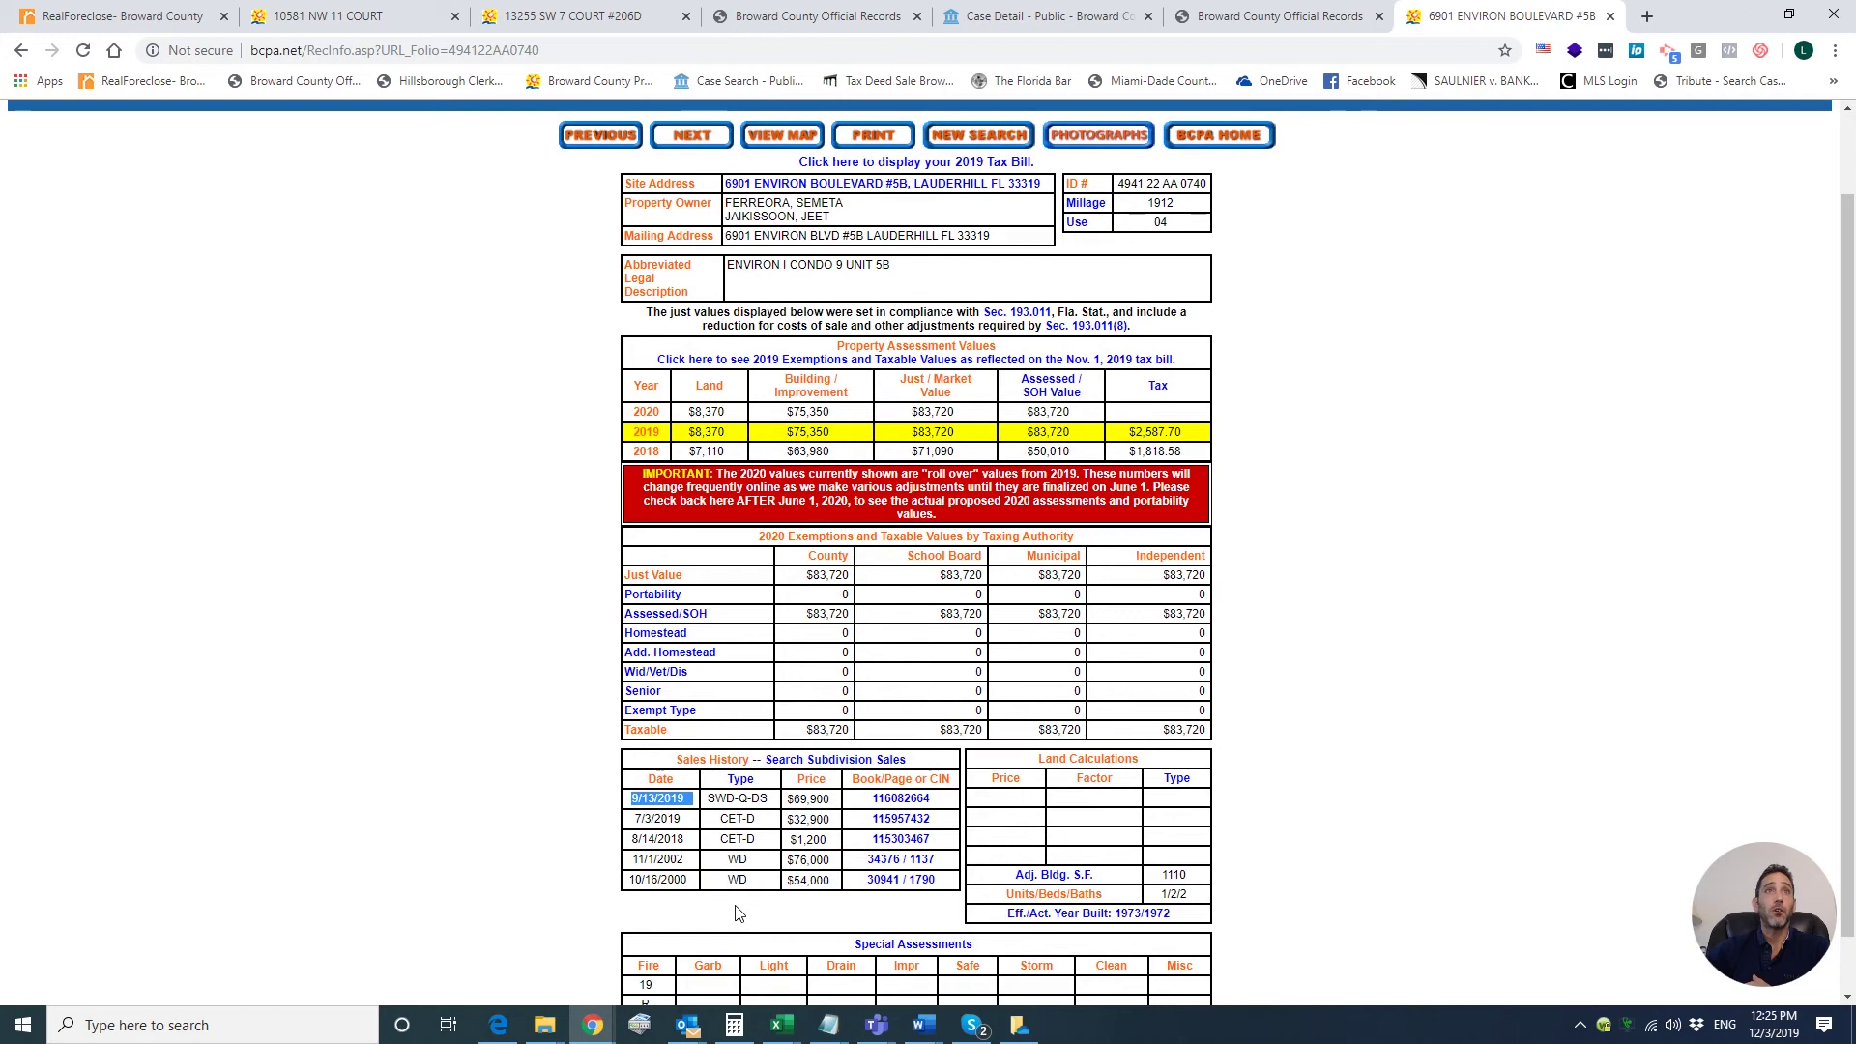
click(150, 19)
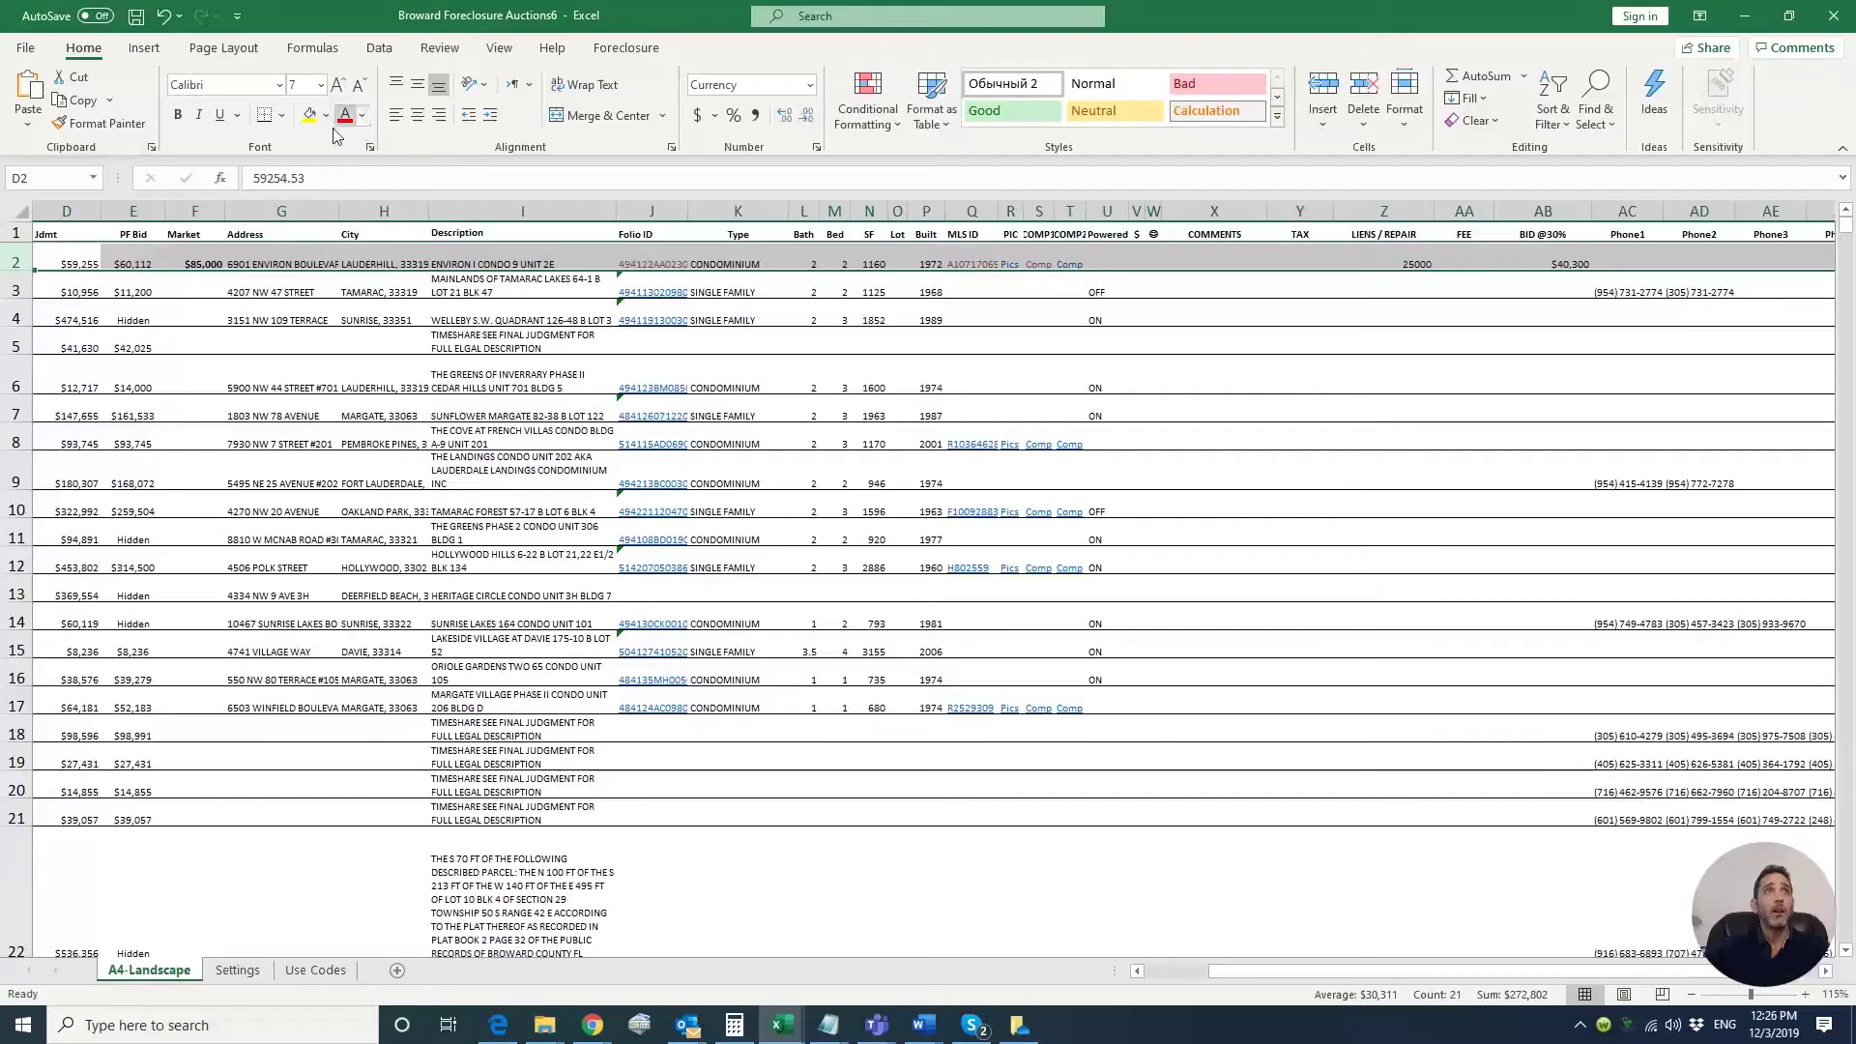
Give row 2 a light orange fill
click(327, 115)
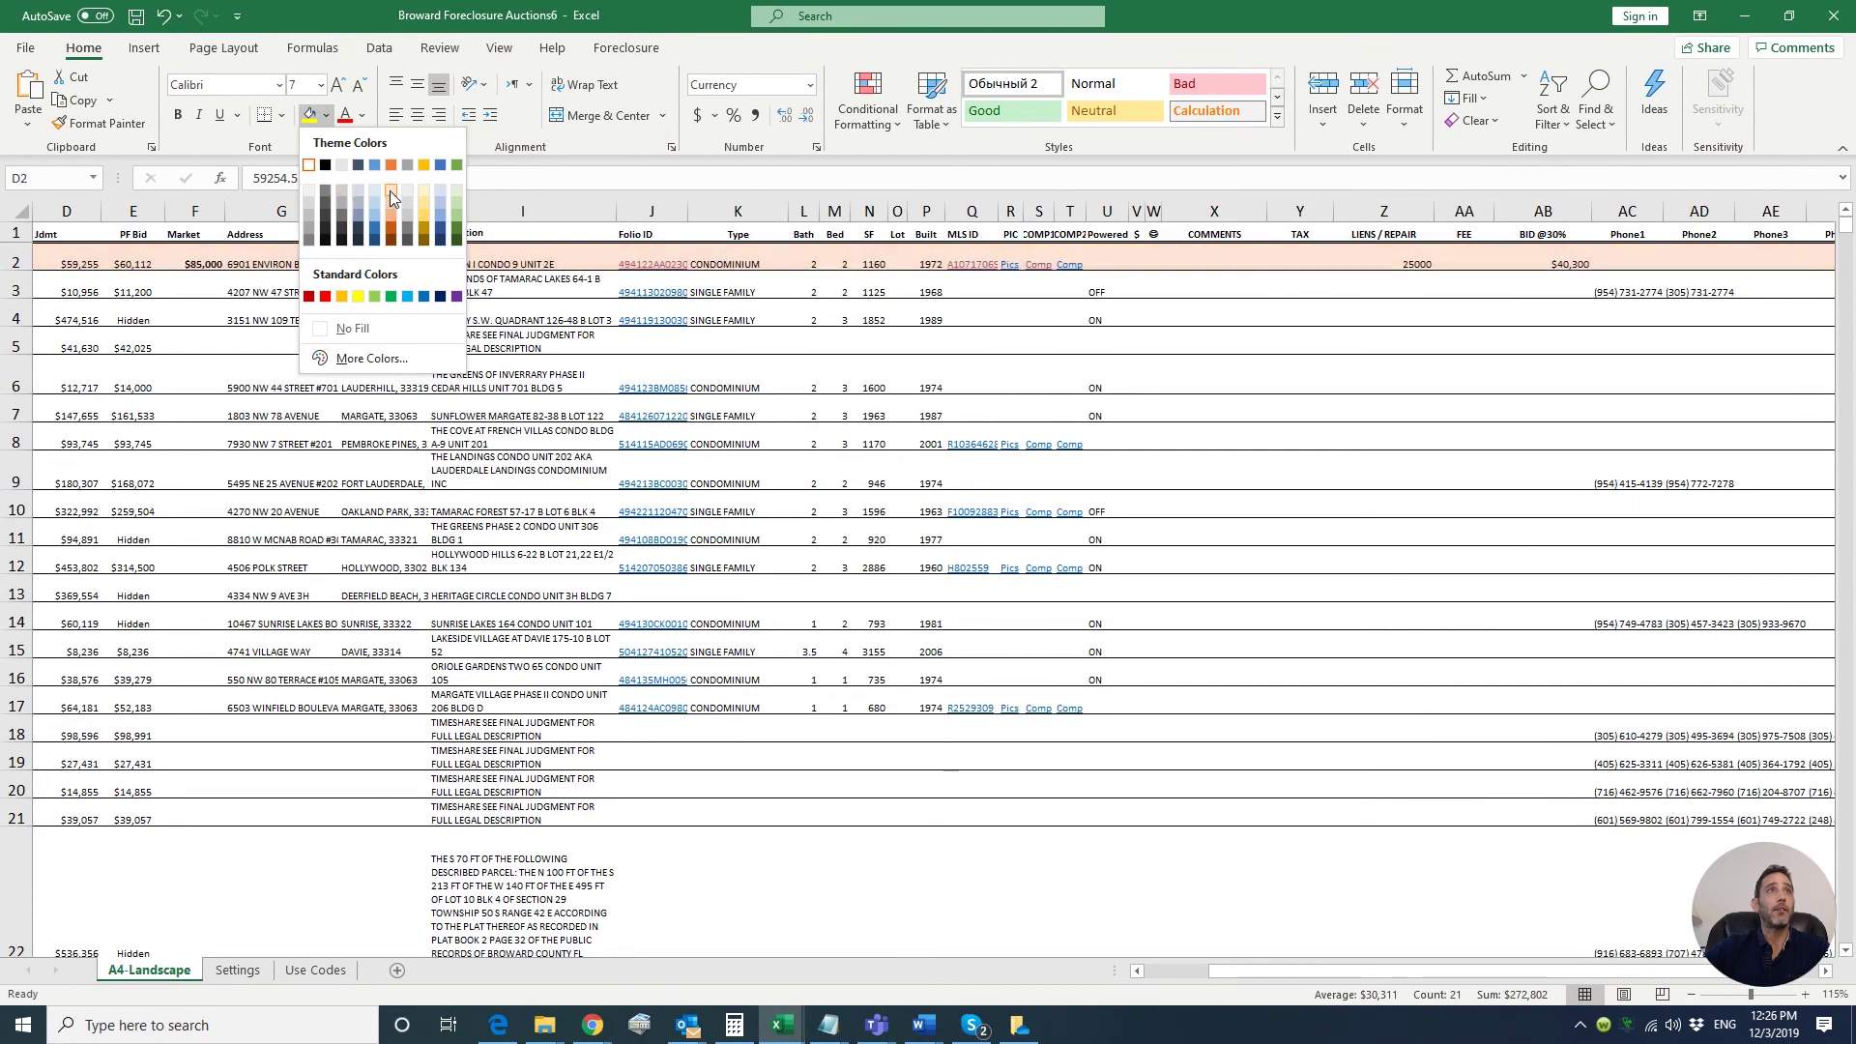
click(391, 190)
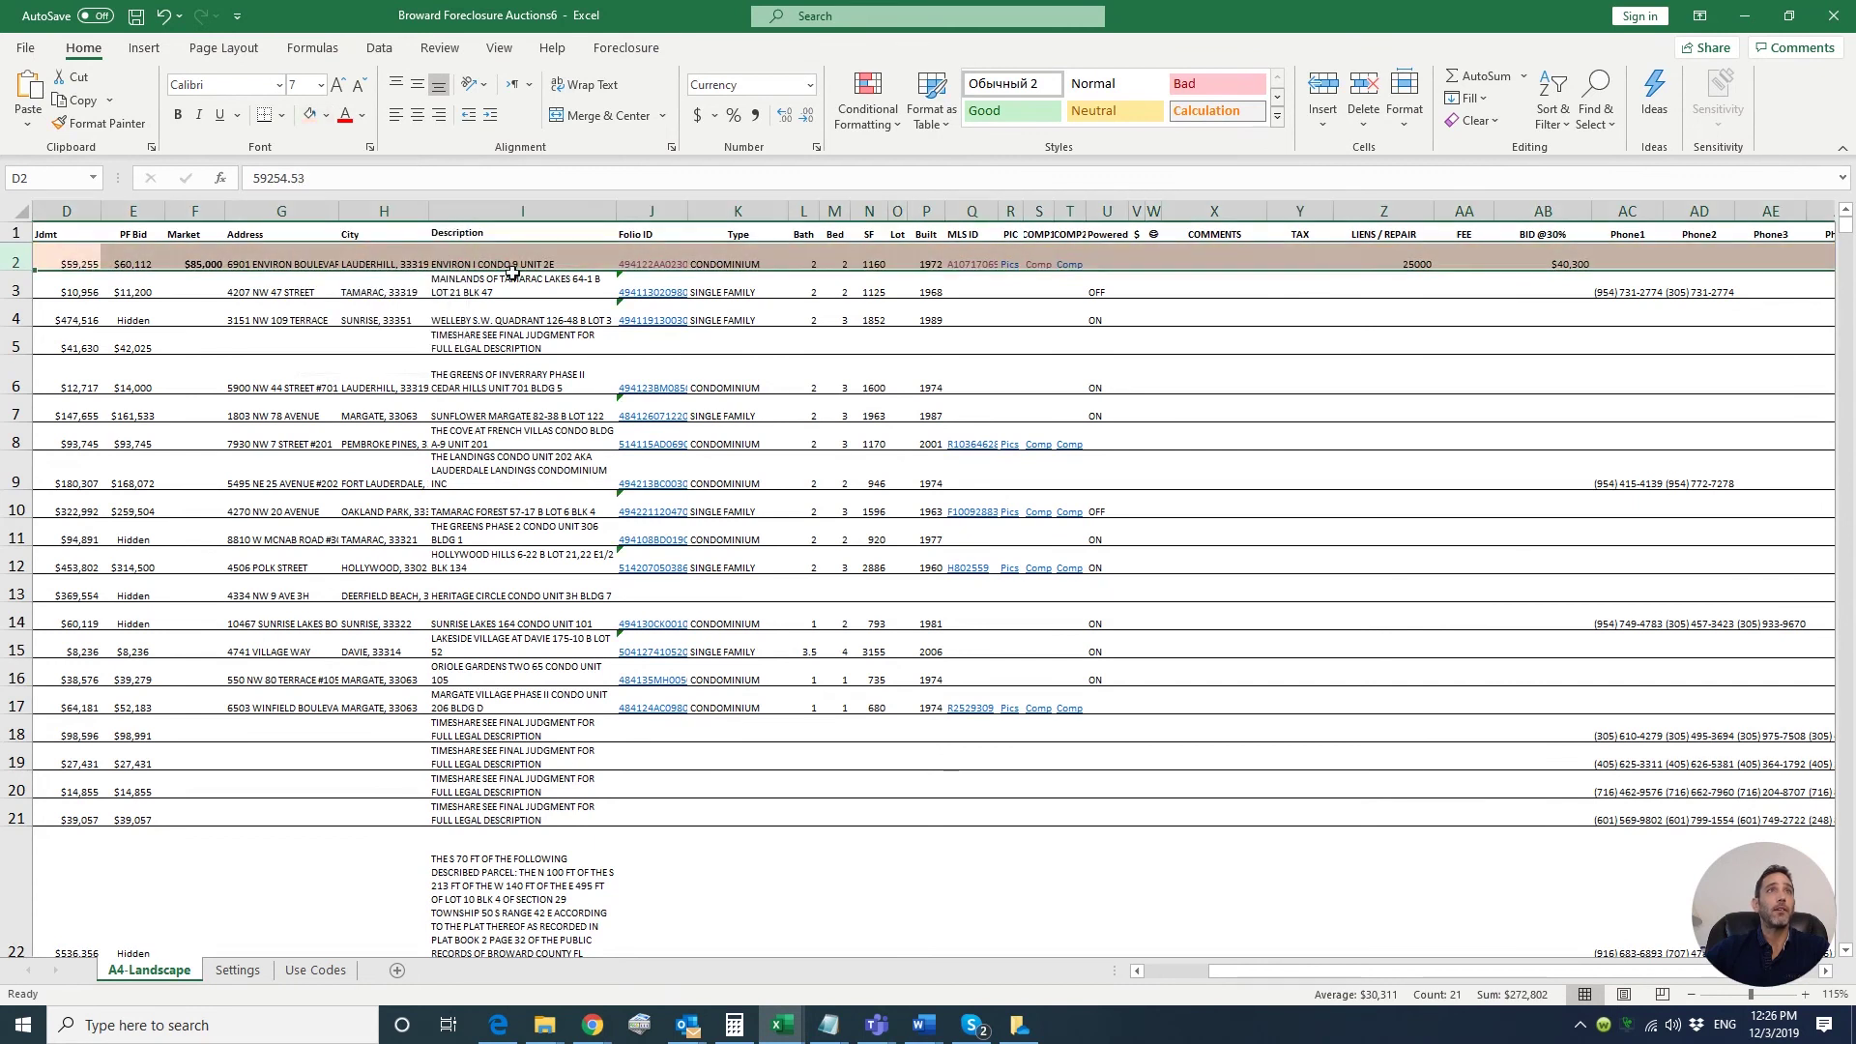
click(327, 115)
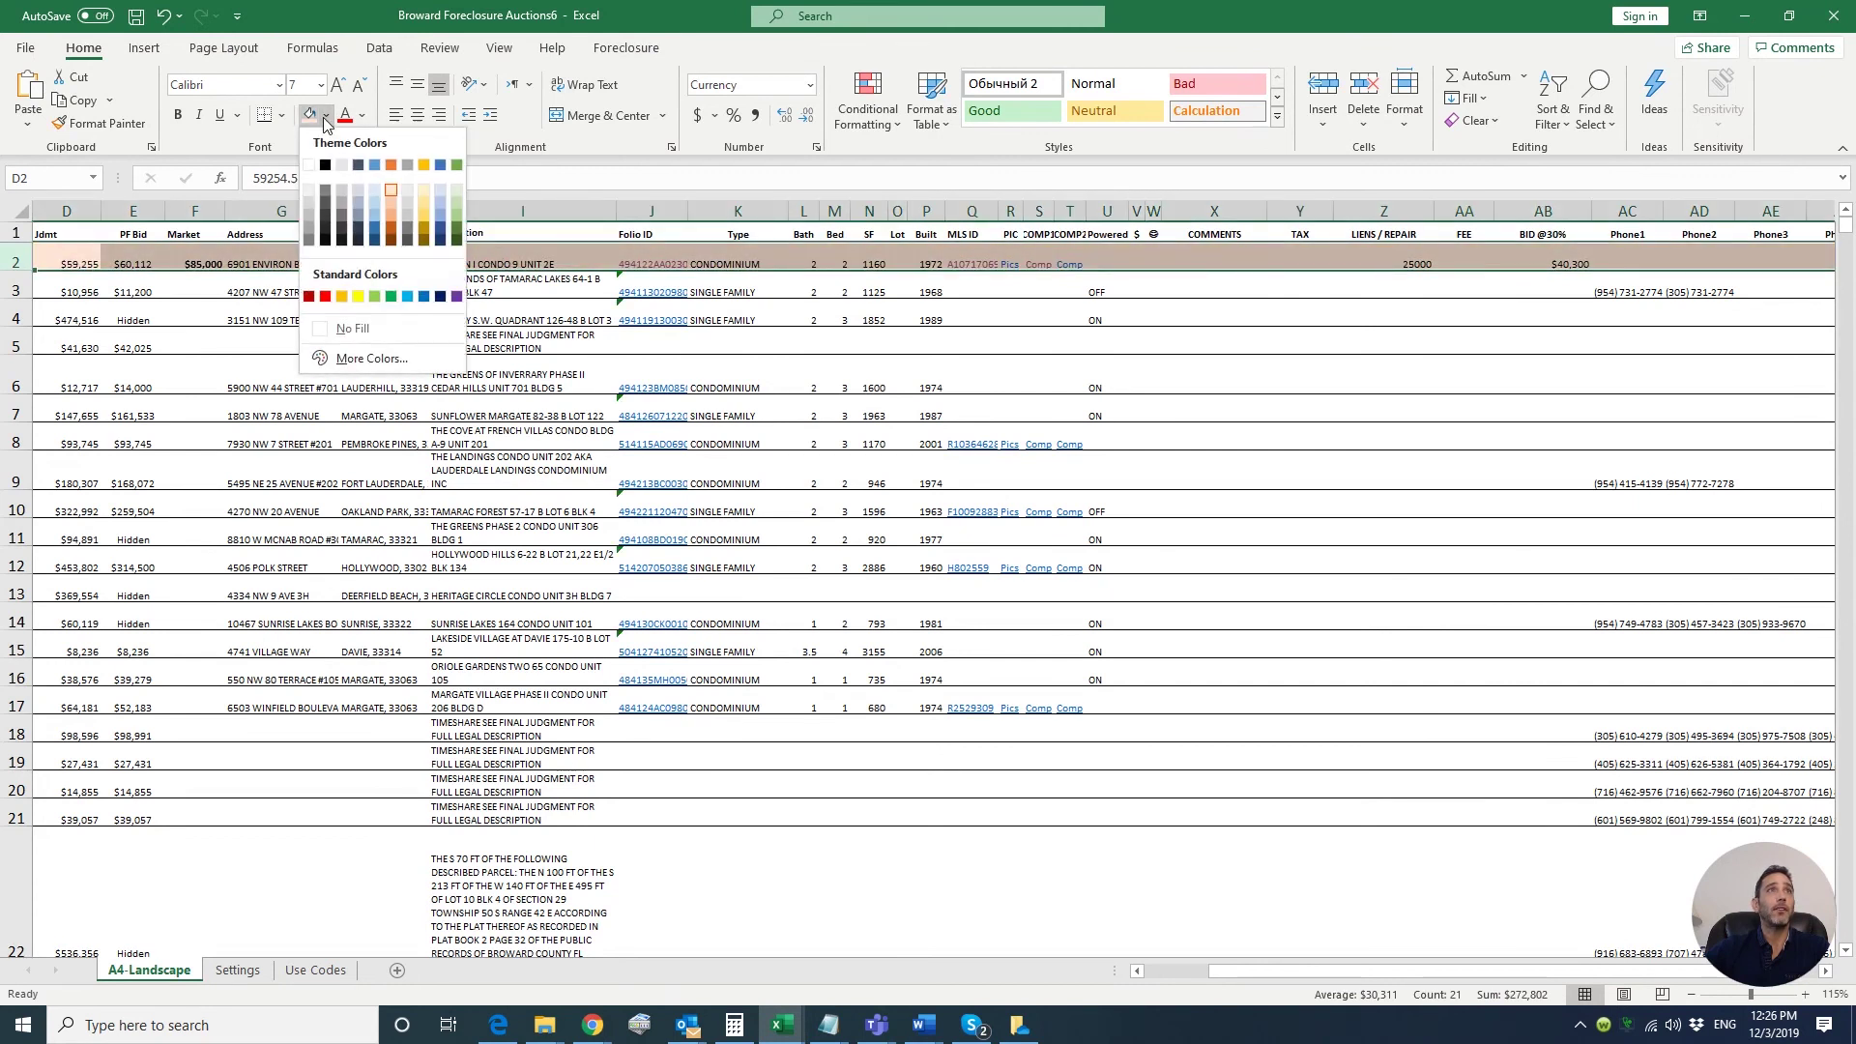
click(389, 189)
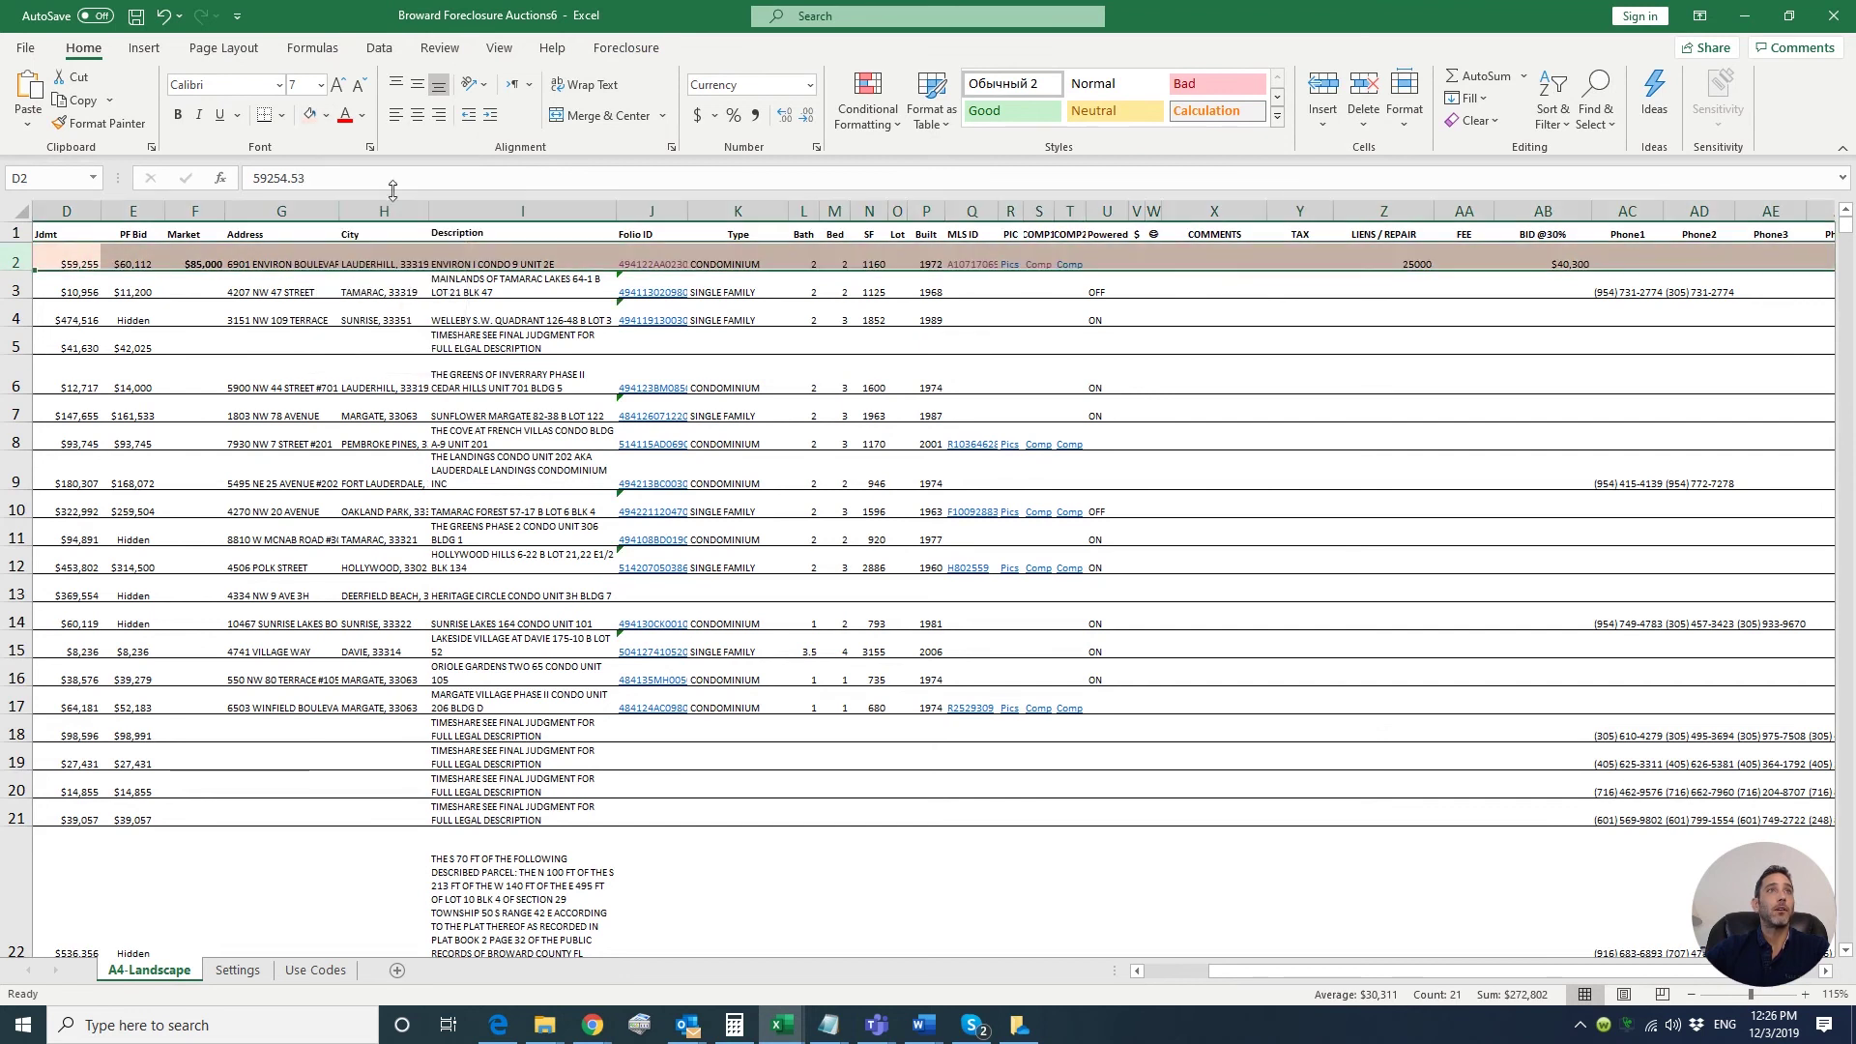
click(470, 284)
click(16, 263)
click(481, 293)
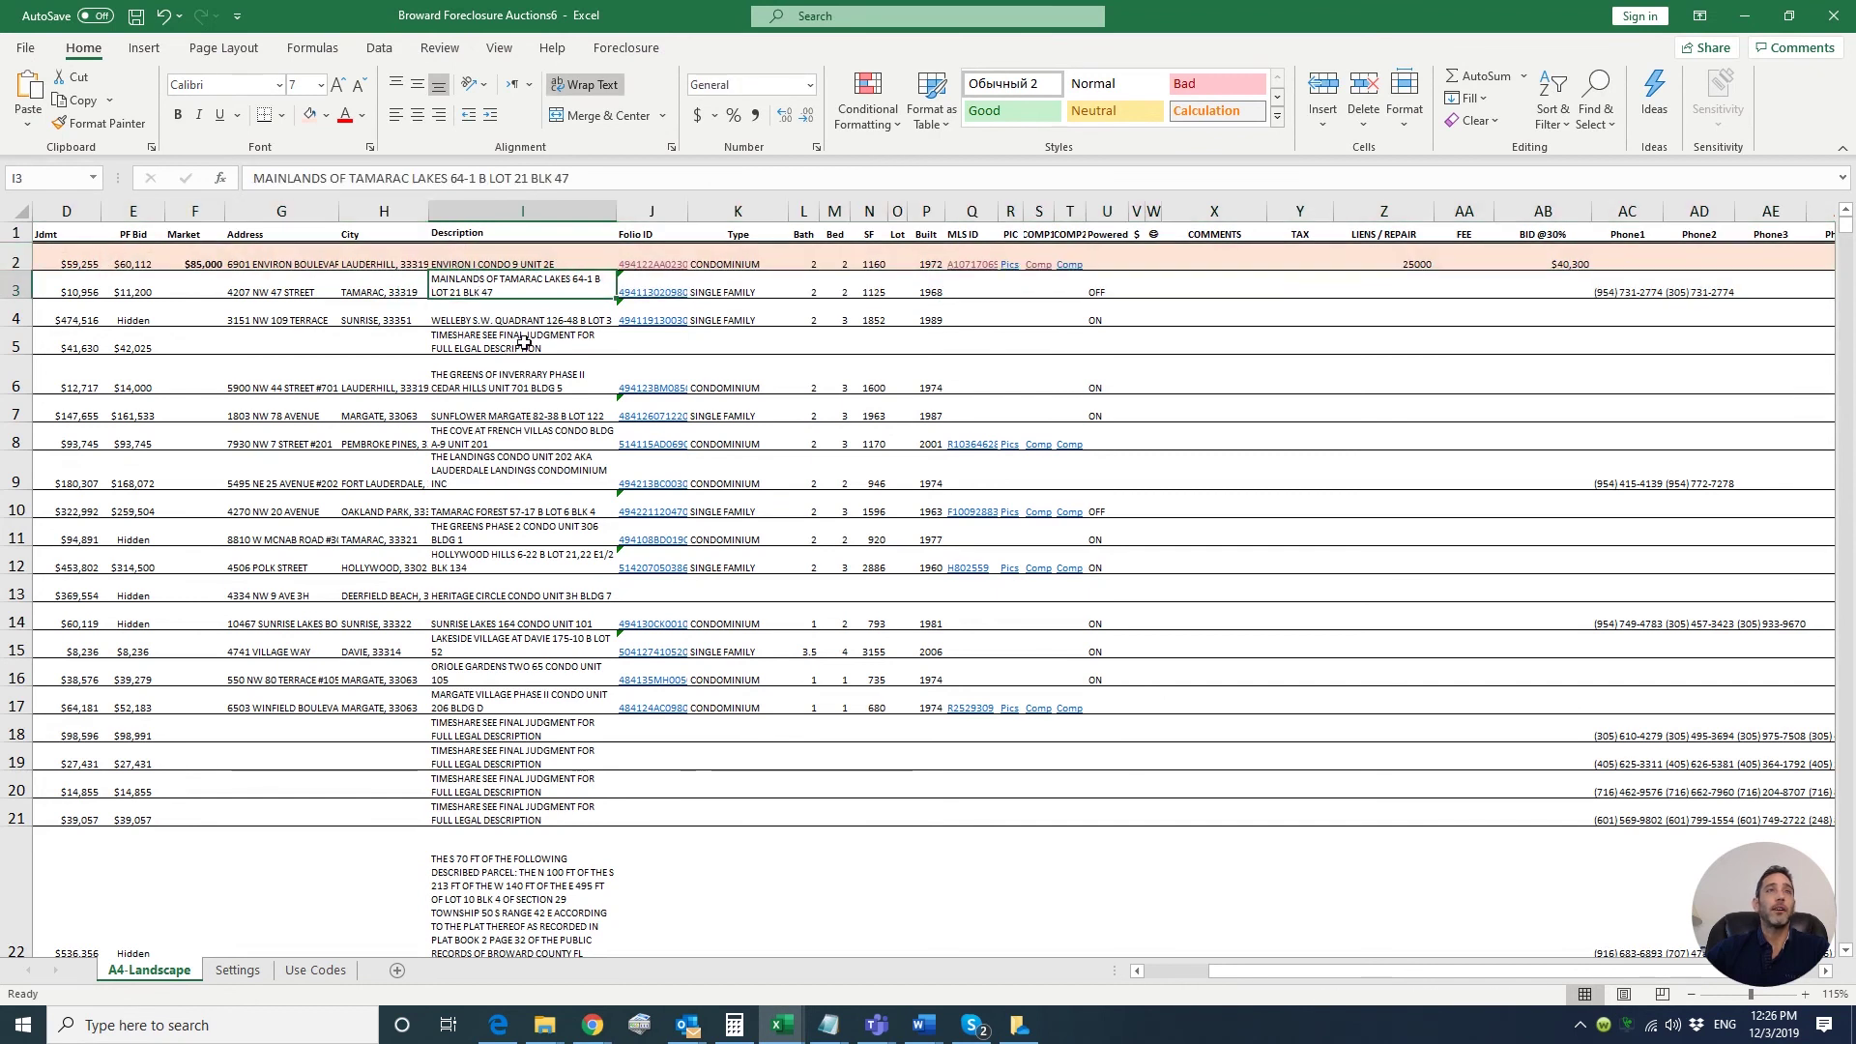
click(18, 264)
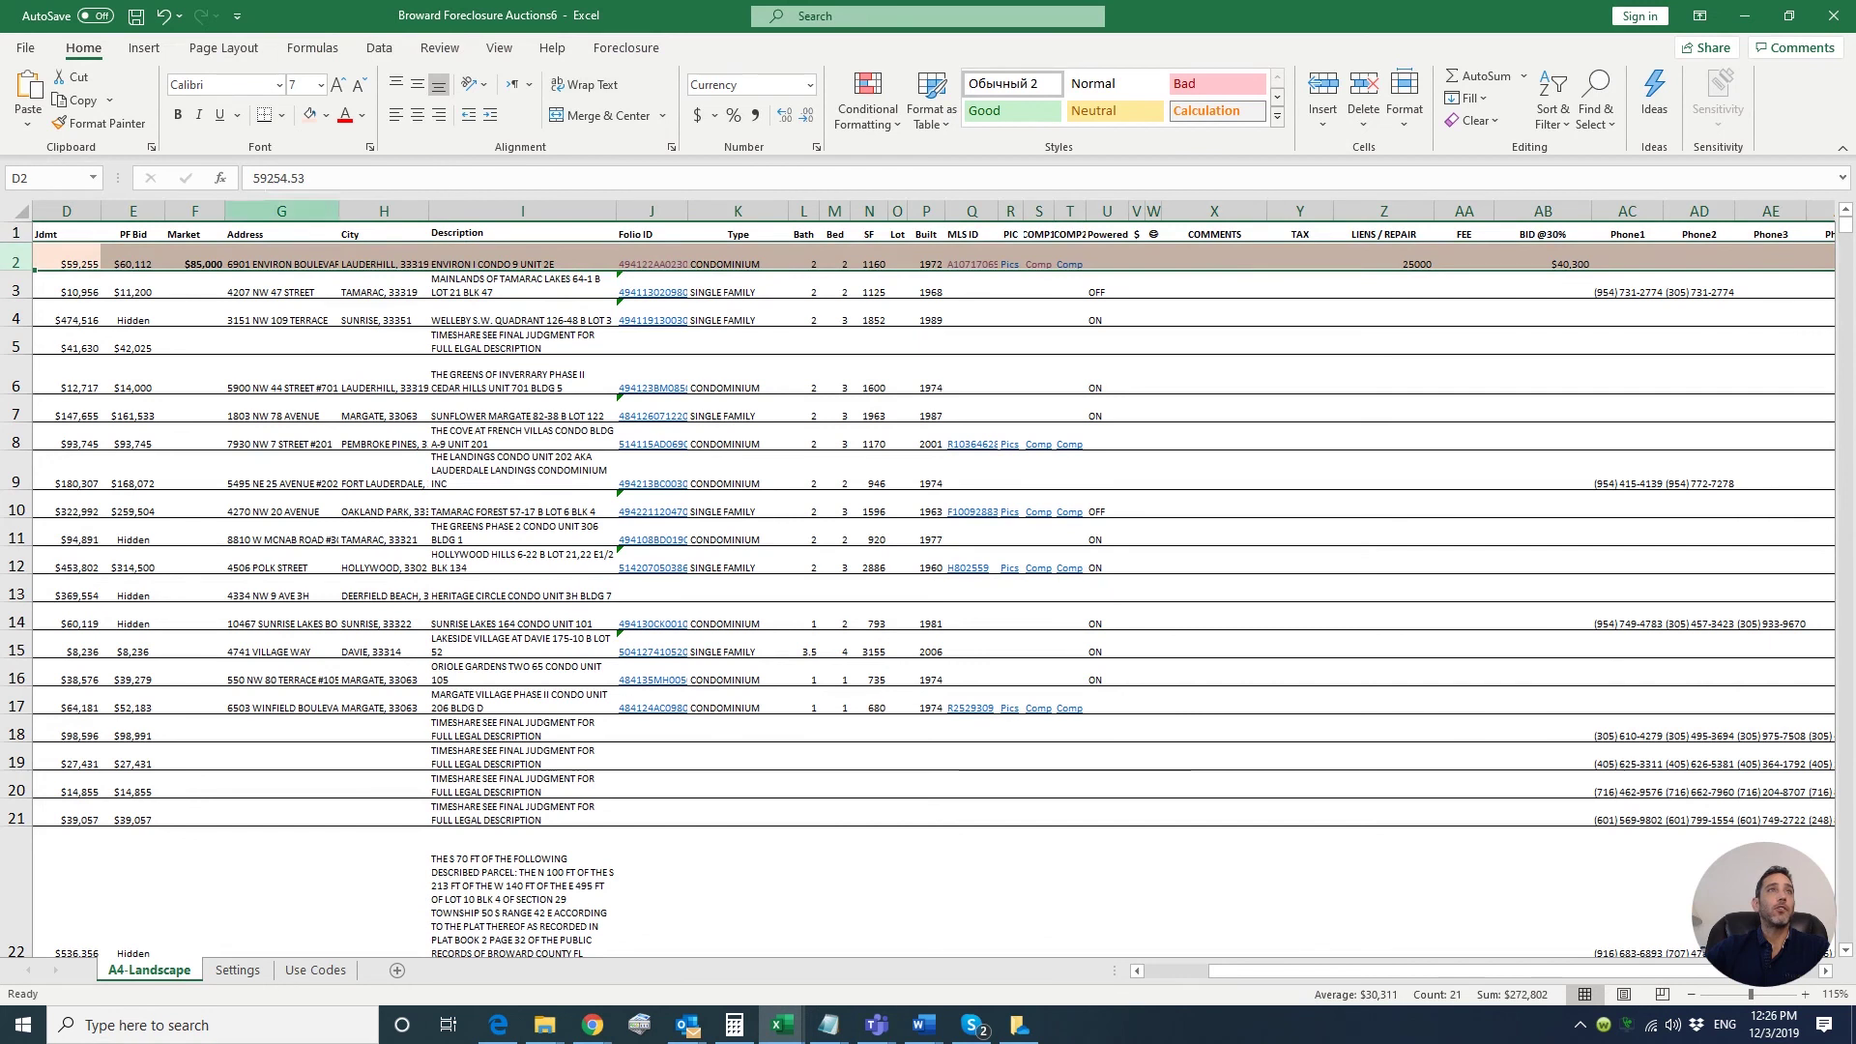
Try white text with a gray fill on row 2
click(362, 115)
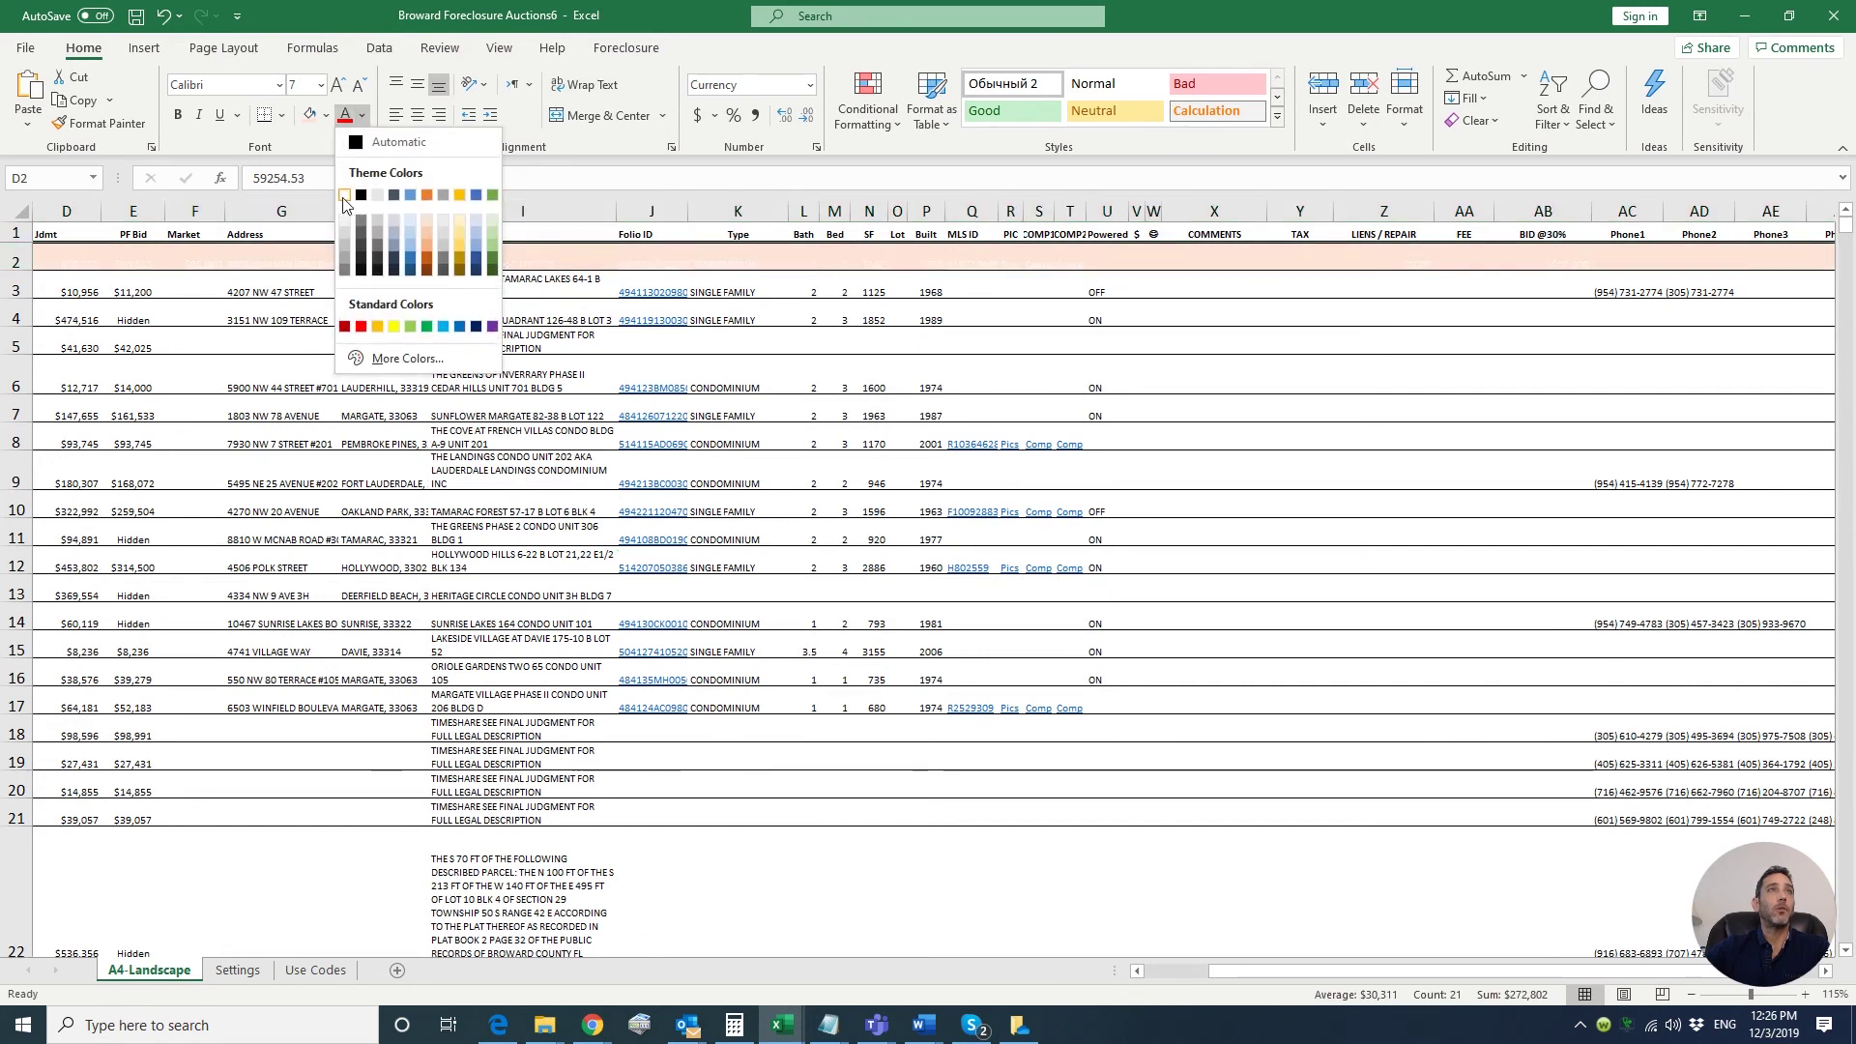
click(346, 196)
click(326, 115)
click(346, 192)
click(456, 286)
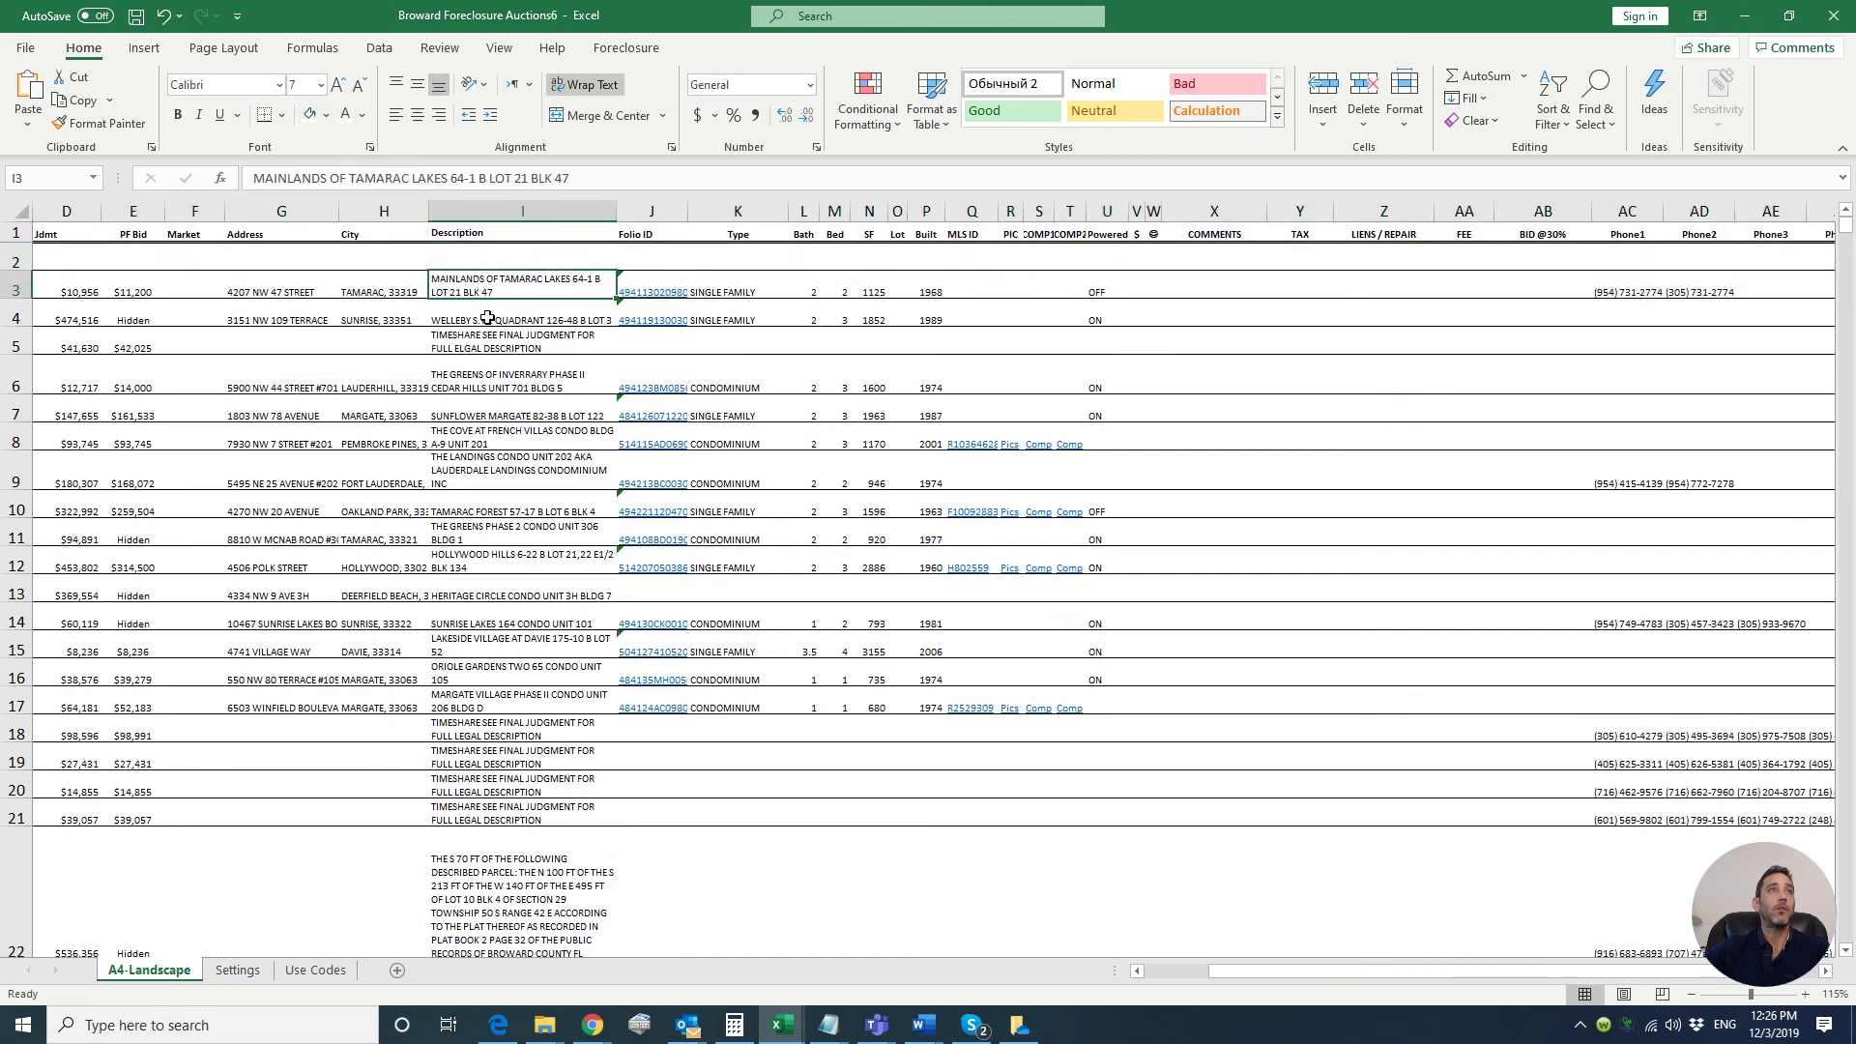
click(16, 262)
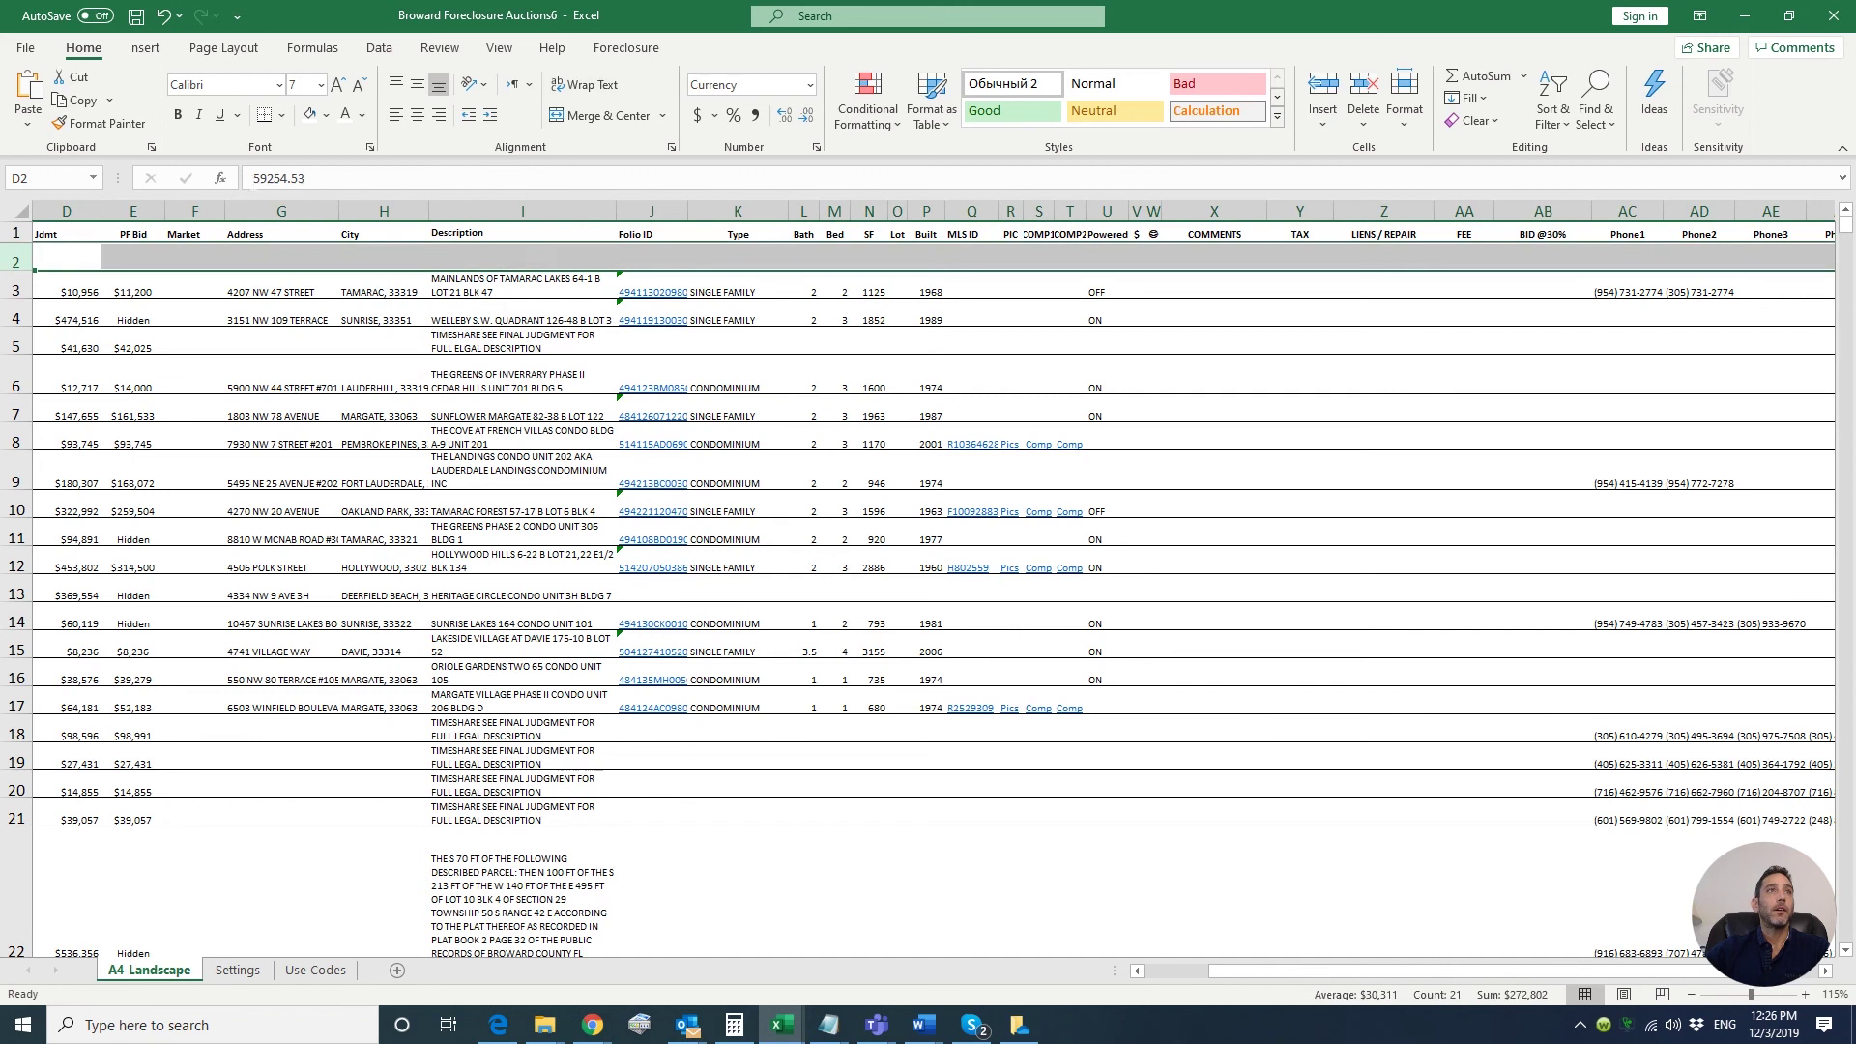
Restore row 2's light orange fill with black text
click(327, 125)
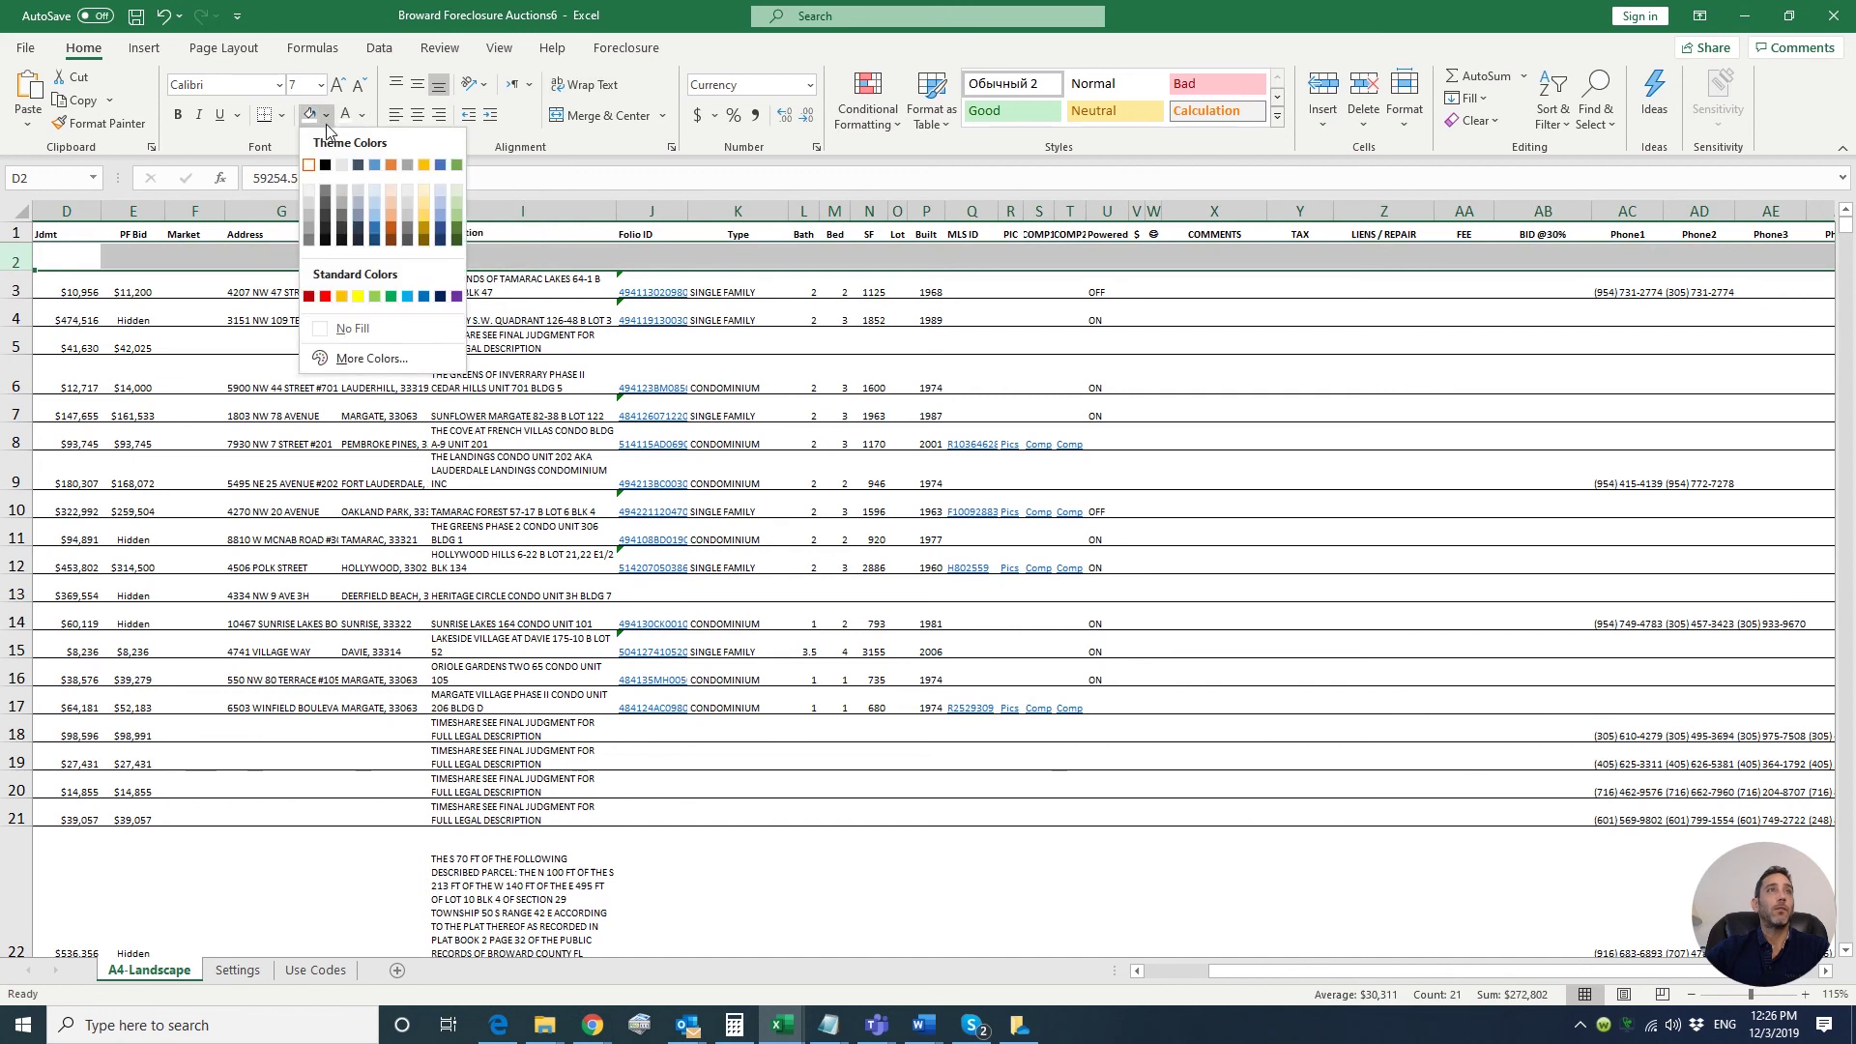
click(386, 189)
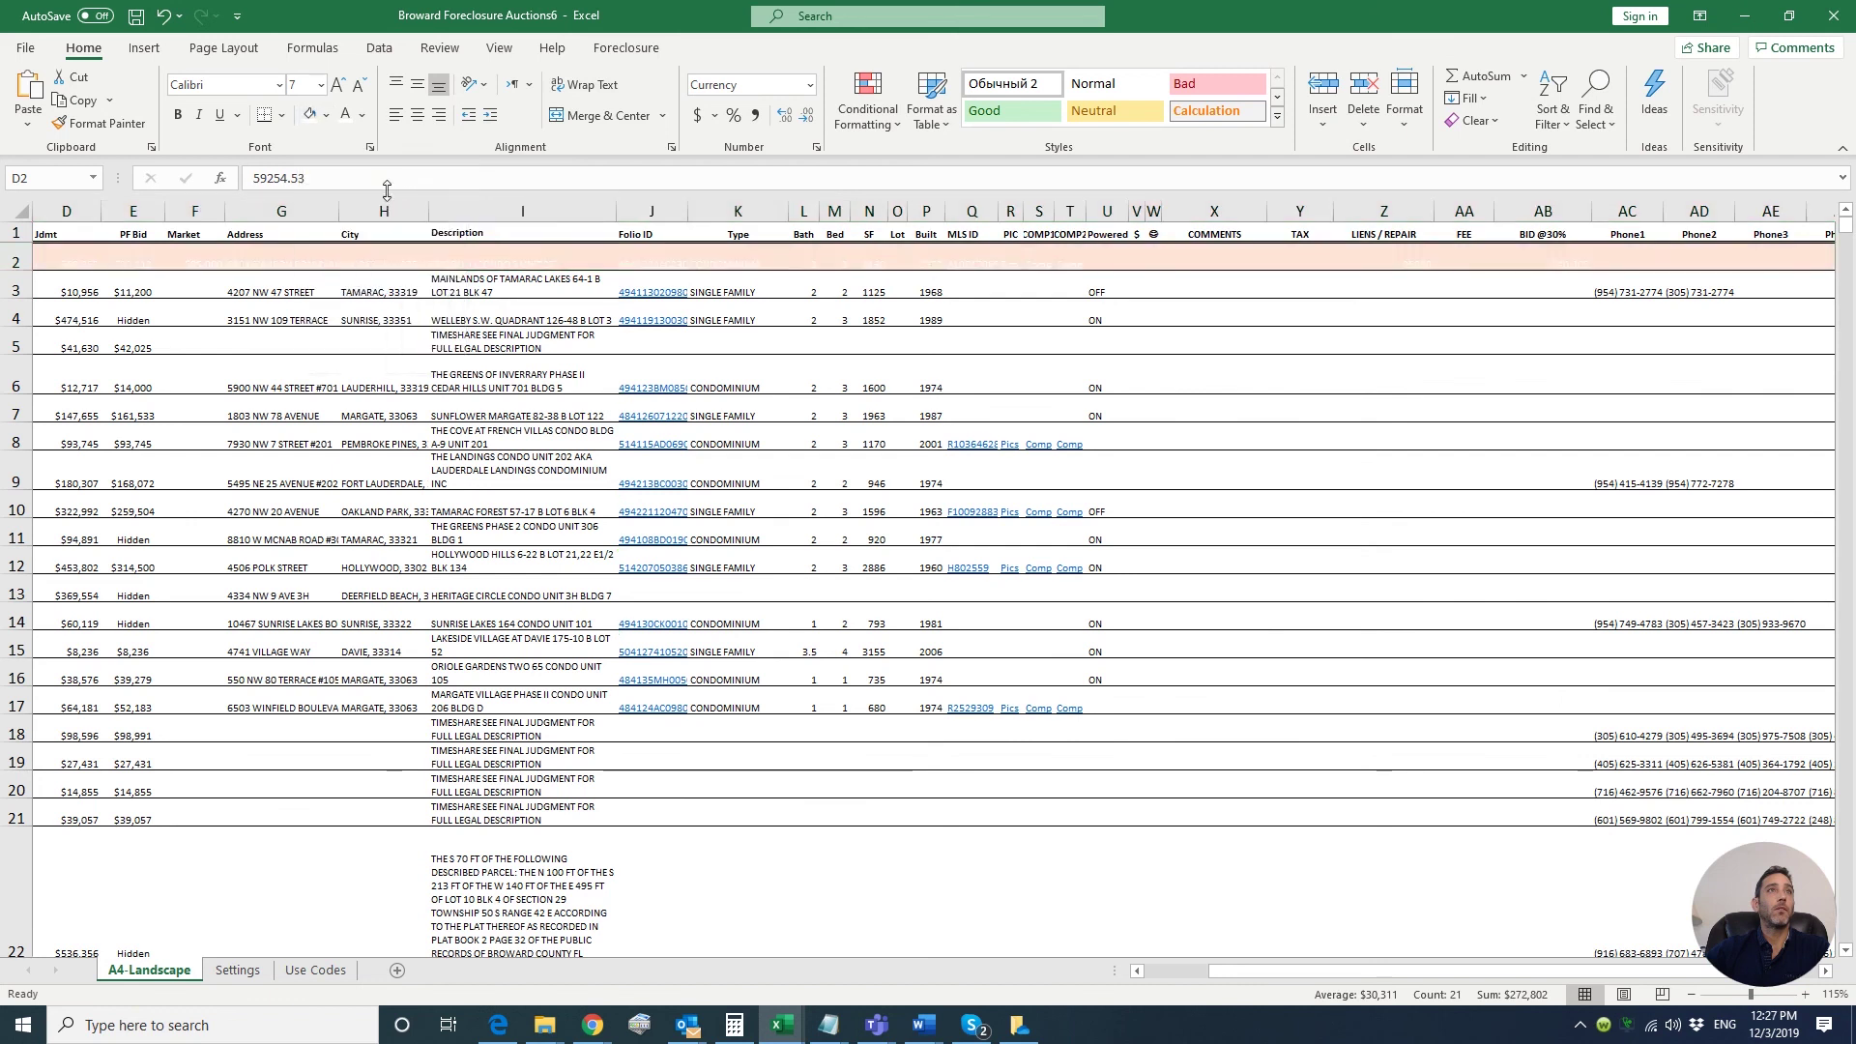
click(366, 118)
click(364, 148)
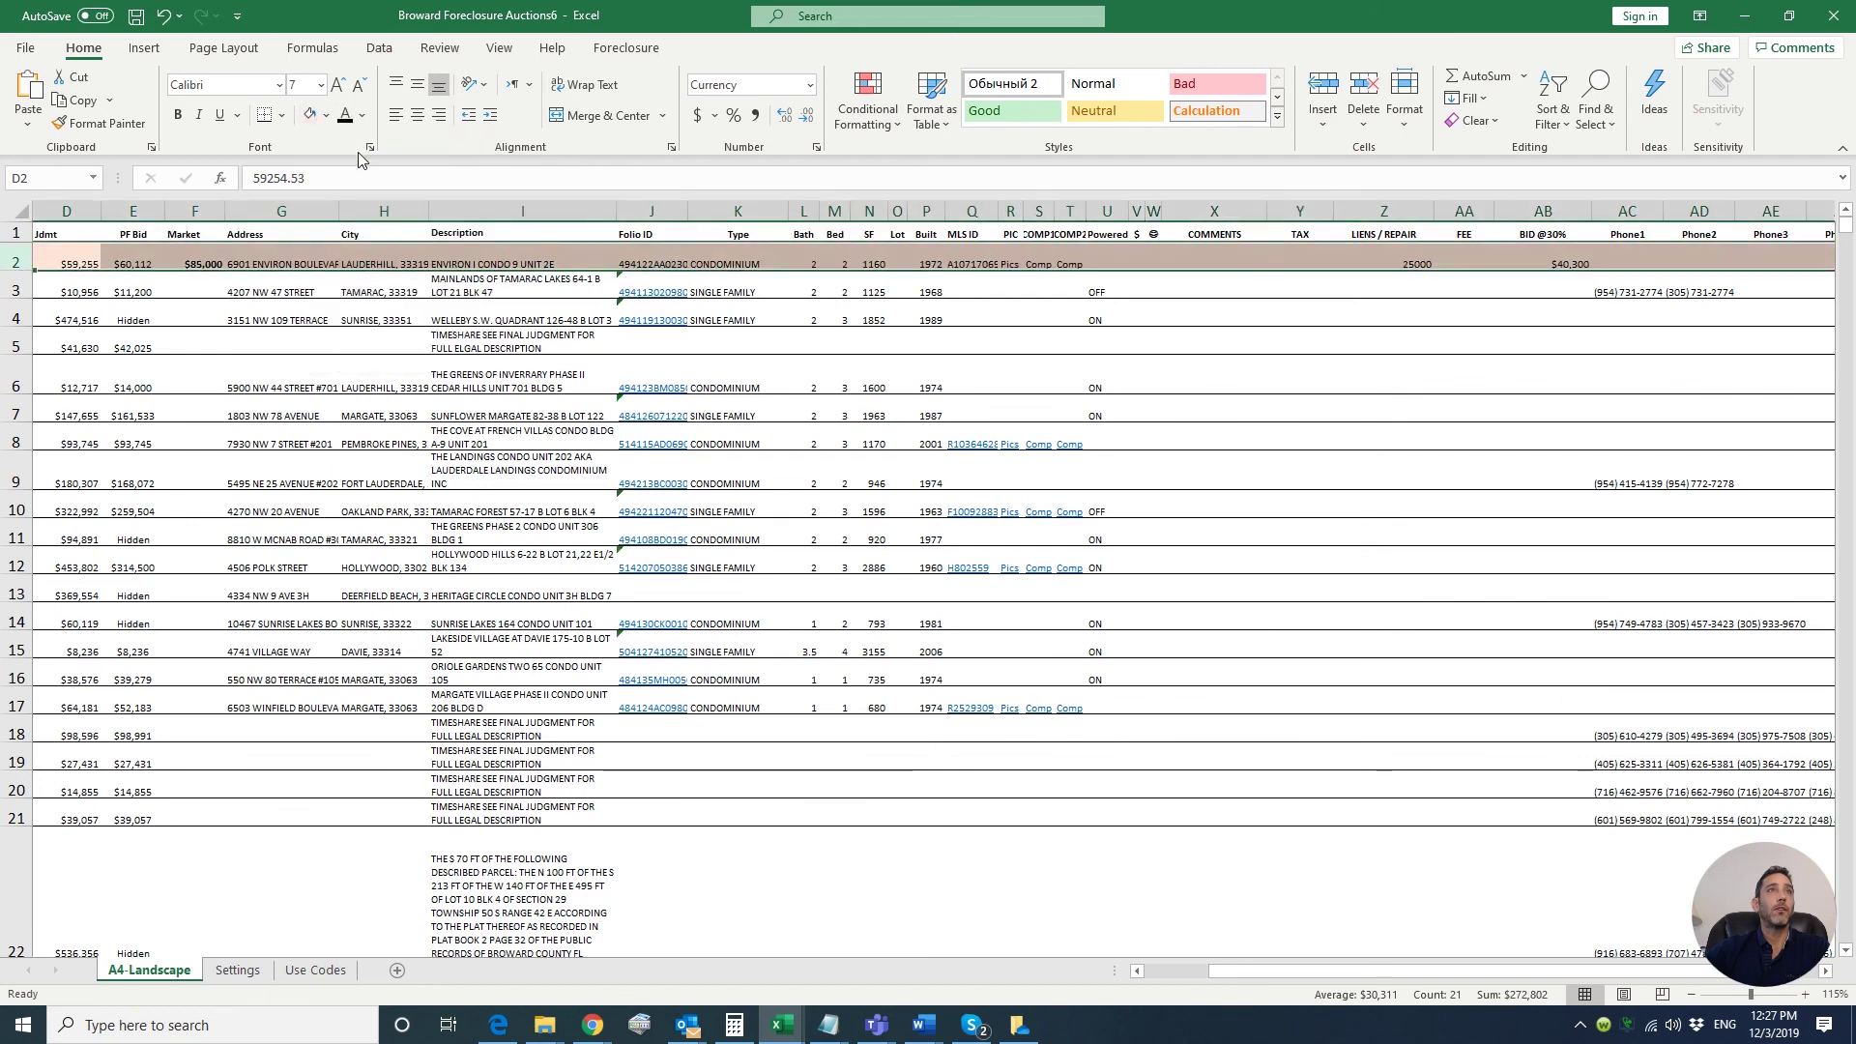
click(456, 301)
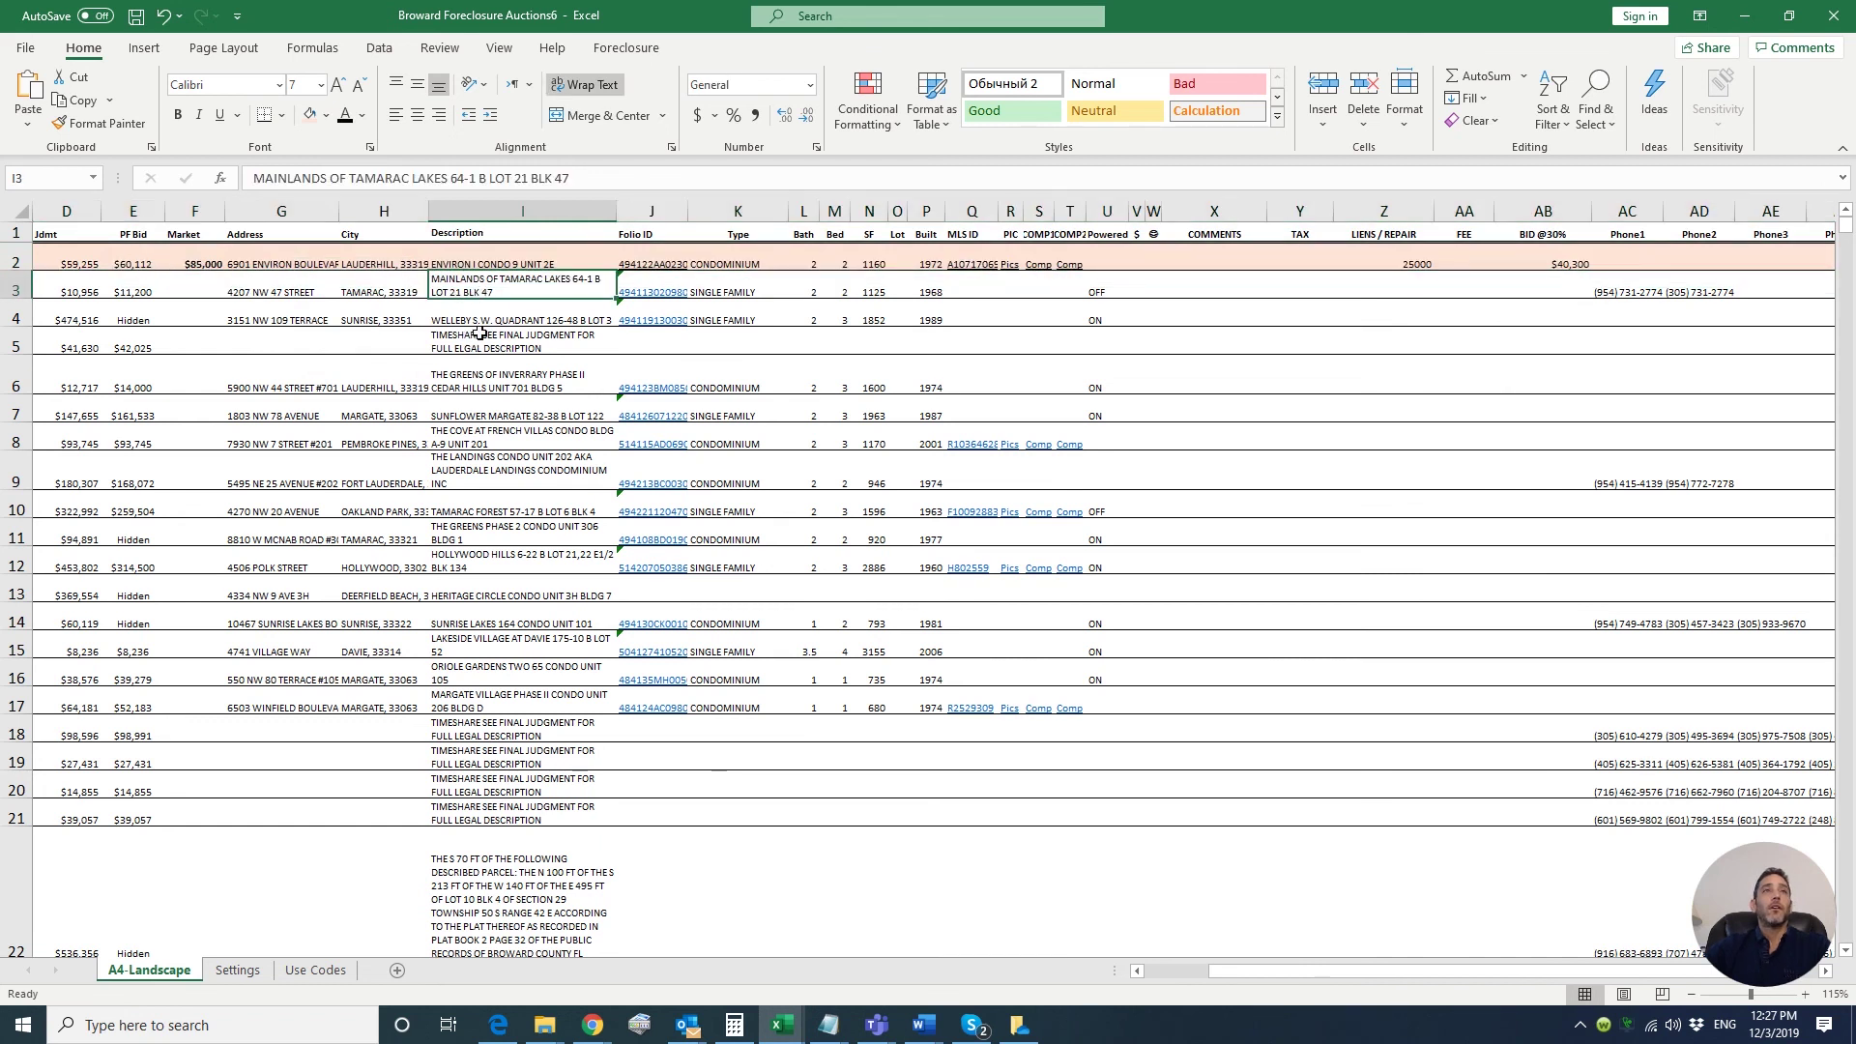
key(alt+Tab)
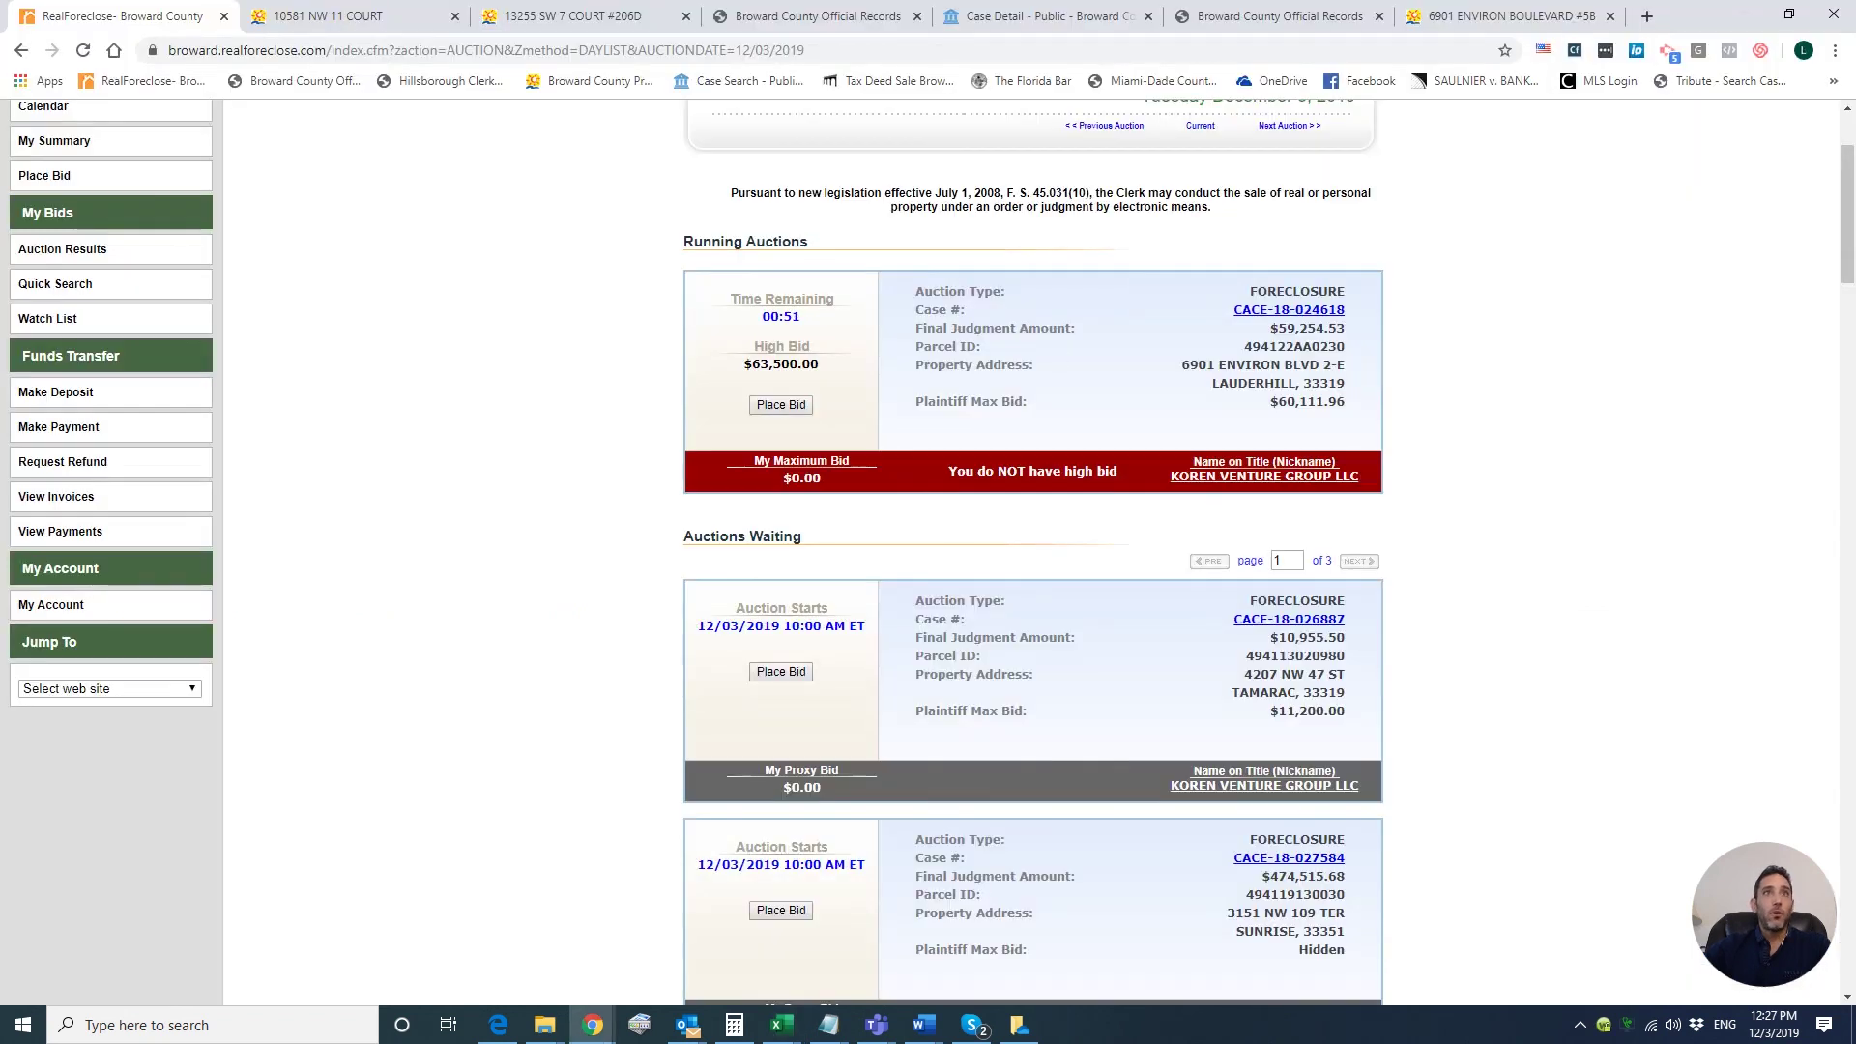